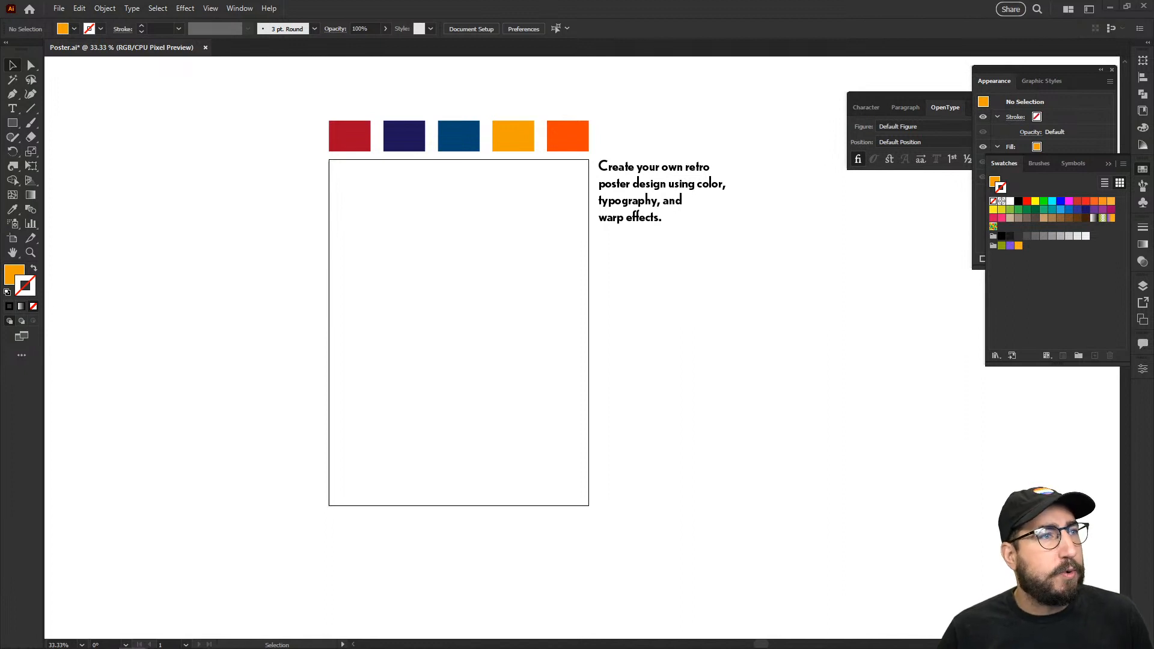
Step: Draw an 18 by 24 in rectangle spanning the whole artboard with default fill and stroke
{"action": "left_click_drag", "start_coordinate": [423, 262], "coordinate": [489, 267]}
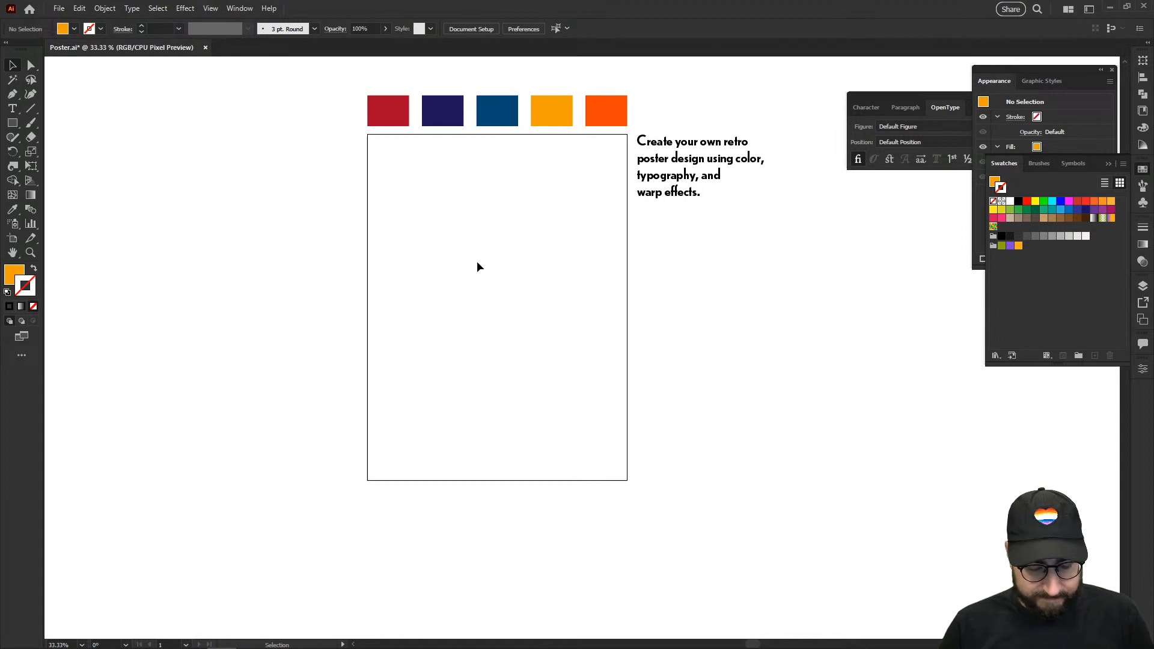
{"action": "key", "text": "comma"}
{"action": "key", "text": "m"}
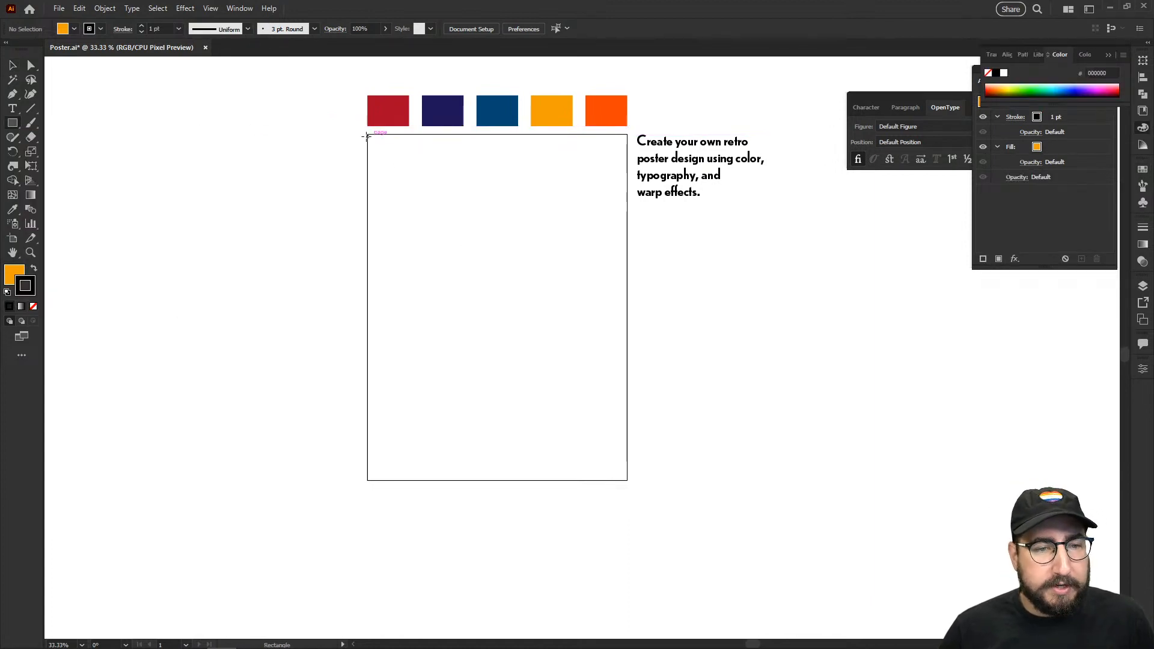
{"action": "left_click_drag", "start_coordinate": [367, 134], "coordinate": [627, 480]}
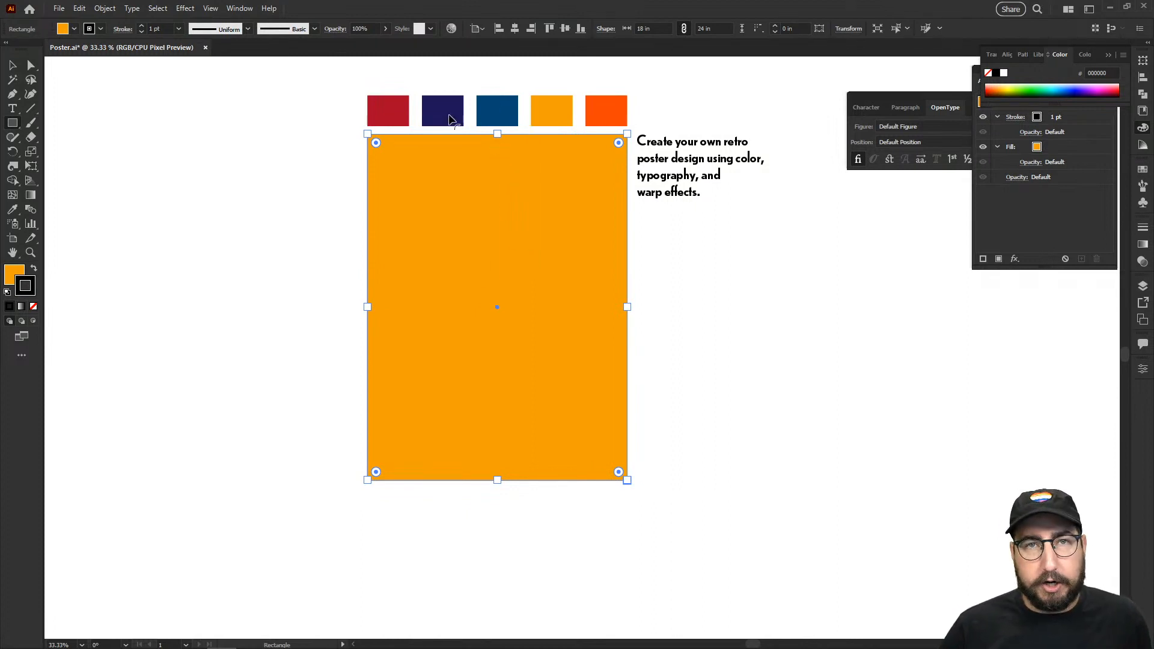
Step: Fill the rectangle with the red swatch using the Eyedropper, then deselect it
{"action": "key", "text": "i"}
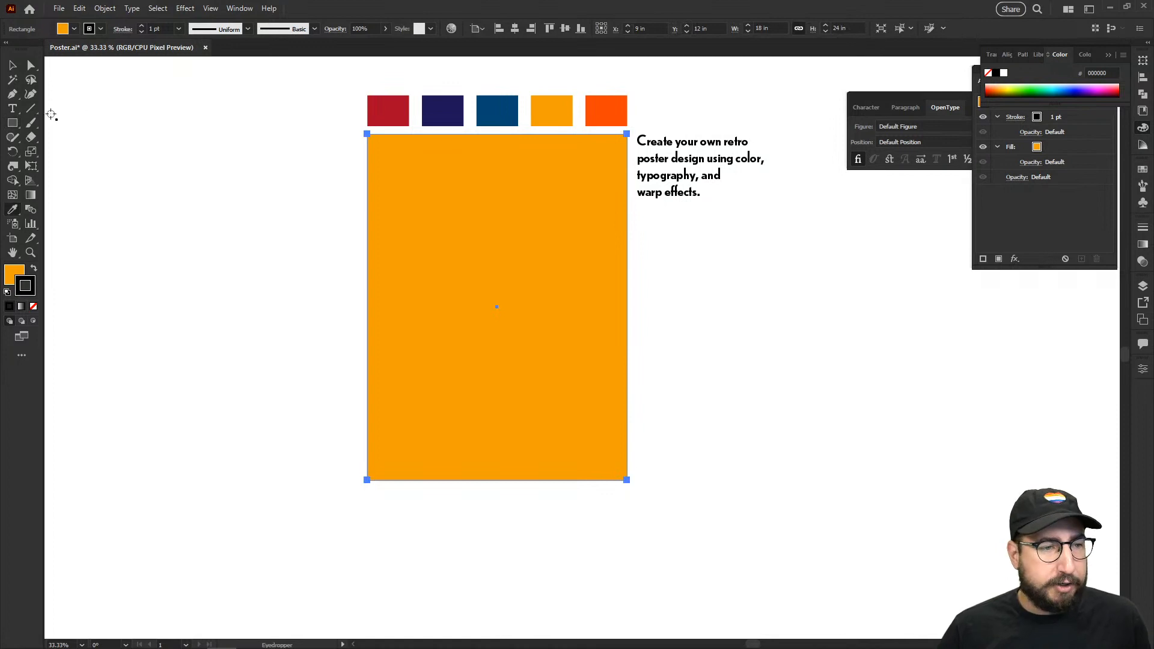
{"action": "left_click", "coordinate": [441, 112]}
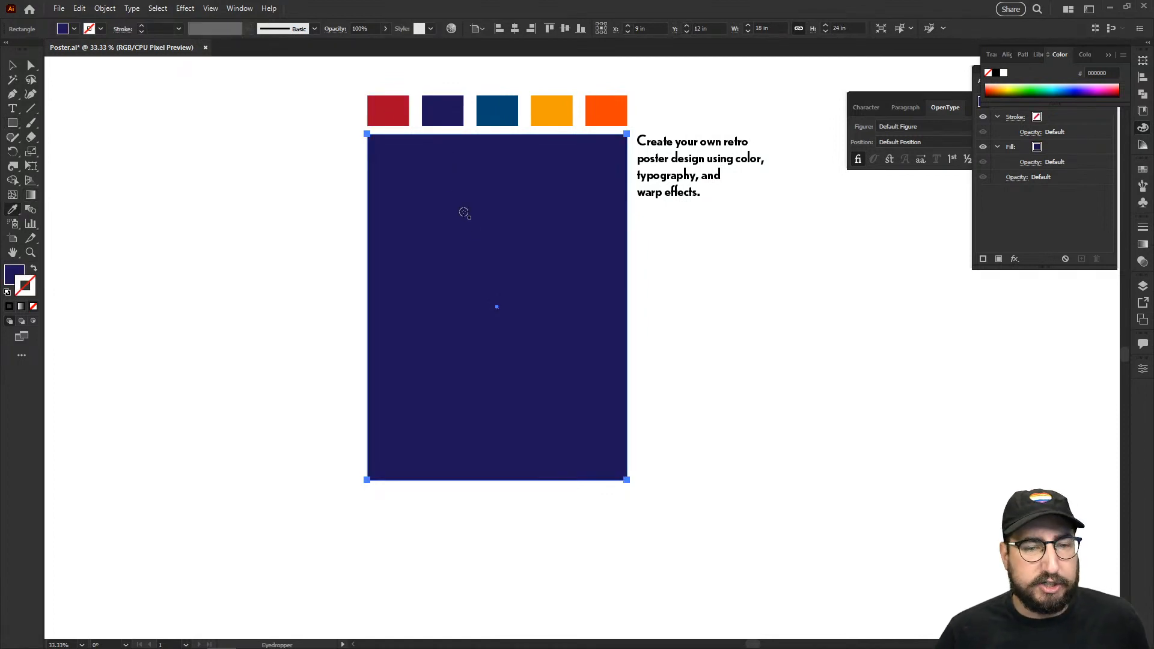
{"action": "left_click", "coordinate": [397, 113]}
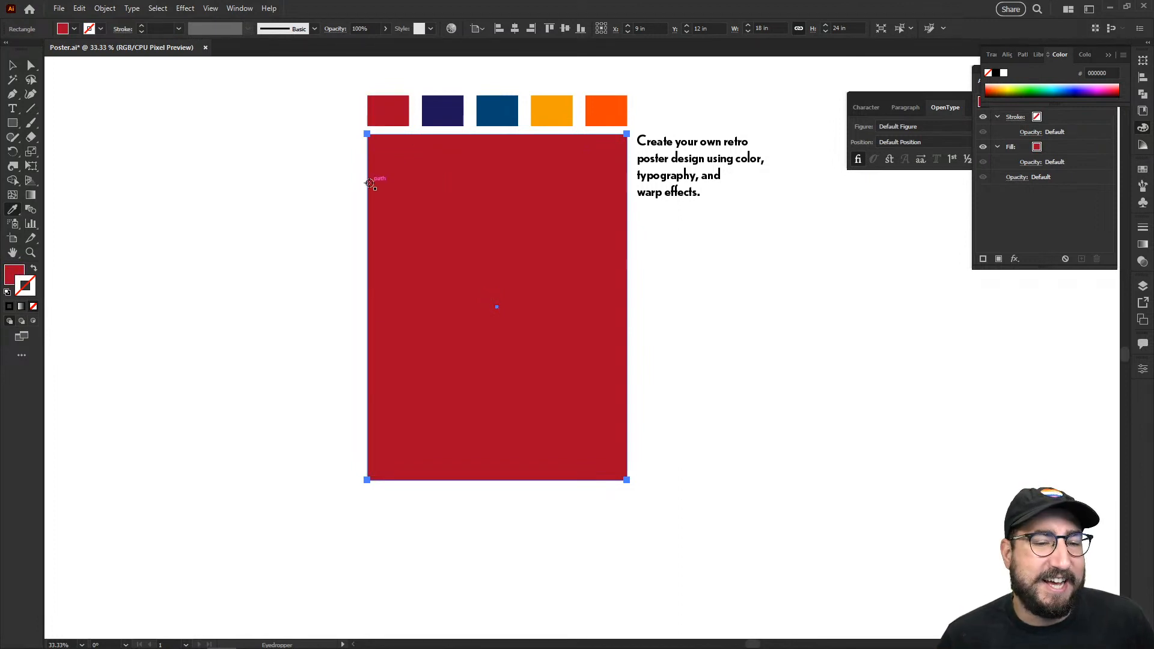
{"action": "key", "text": "v"}
{"action": "left_click", "coordinate": [313, 173]}
{"action": "left_click_drag", "start_coordinate": [411, 204], "coordinate": [424, 182]}
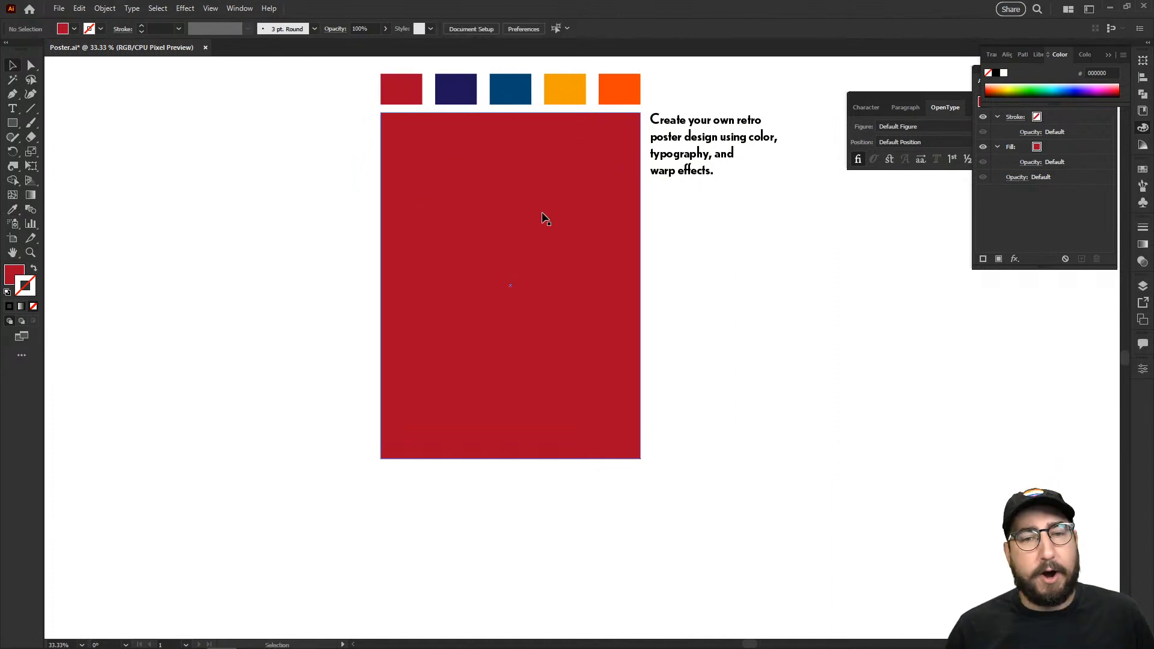
Step: Draw a thin full-height bar at the red rectangle's left edge
{"action": "key", "text": "z"}
{"action": "left_click", "coordinate": [747, 189]}
{"action": "left_click", "coordinate": [566, 255]}
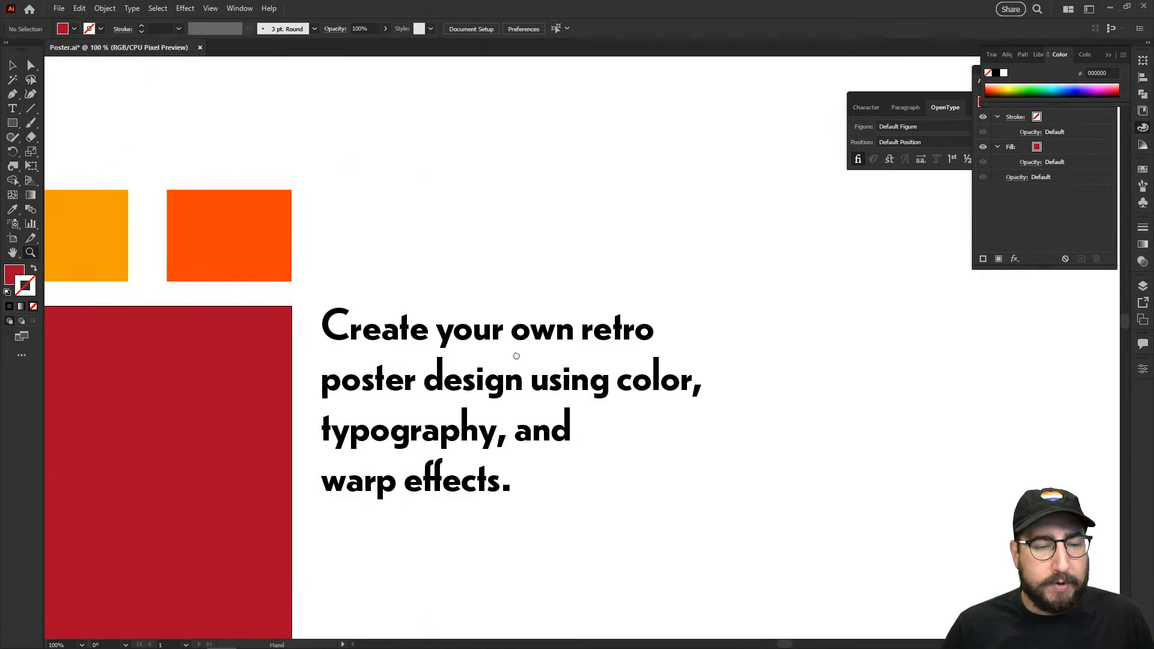
{"action": "left_click_drag", "start_coordinate": [514, 365], "coordinate": [594, 263]}
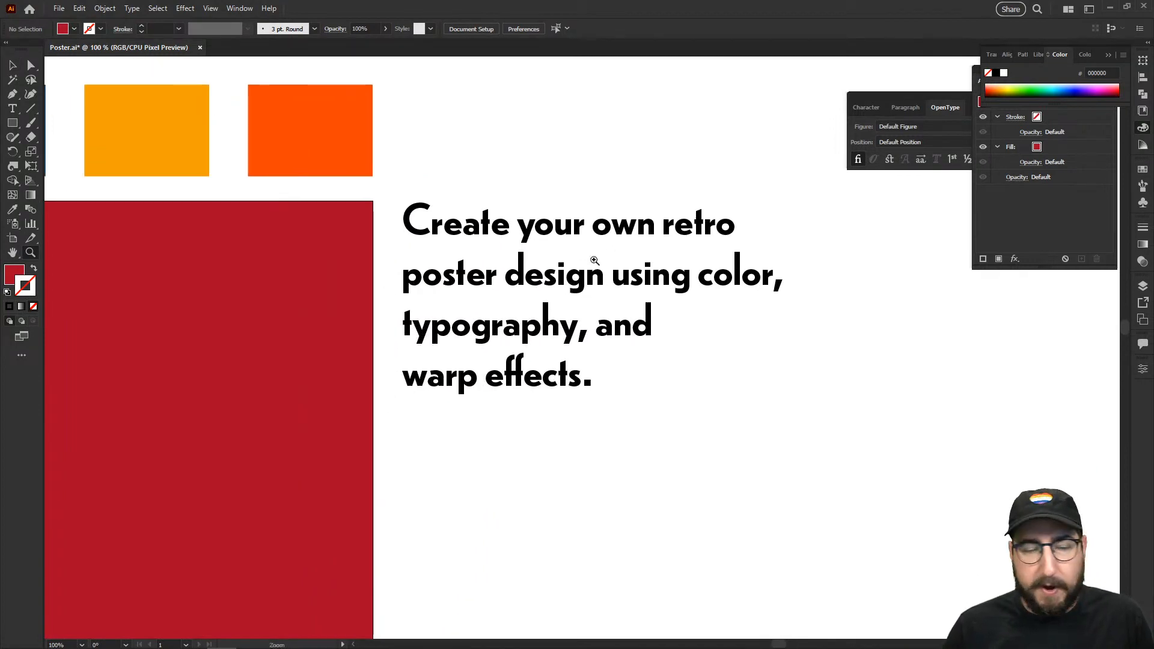
{"action": "left_click", "coordinate": [469, 348], "text": "alt"}
{"action": "left_click", "coordinate": [465, 350], "text": "alt"}
{"action": "left_click_drag", "start_coordinate": [536, 451], "coordinate": [545, 307]}
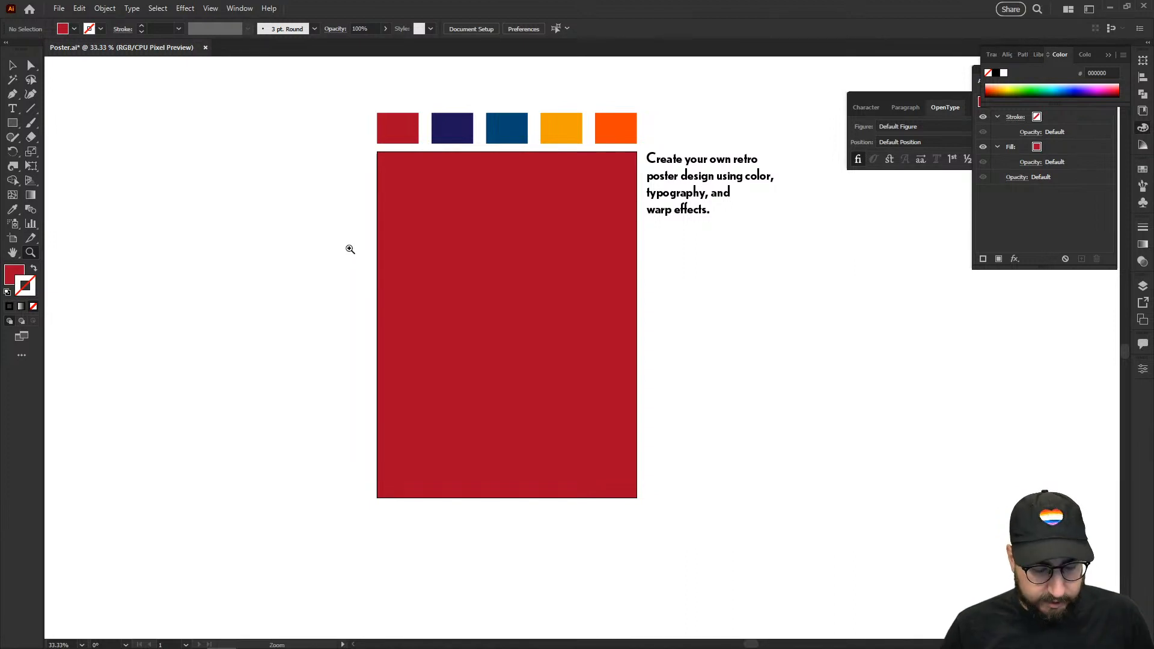
{"action": "key", "text": "m"}
{"action": "left_click_drag", "start_coordinate": [387, 152], "coordinate": [390, 496]}
Step: Fill the thin bar with the yellow-orange swatch
{"action": "key", "text": "ctrl+equal"}
{"action": "left_click_drag", "start_coordinate": [511, 289], "coordinate": [374, 391]}
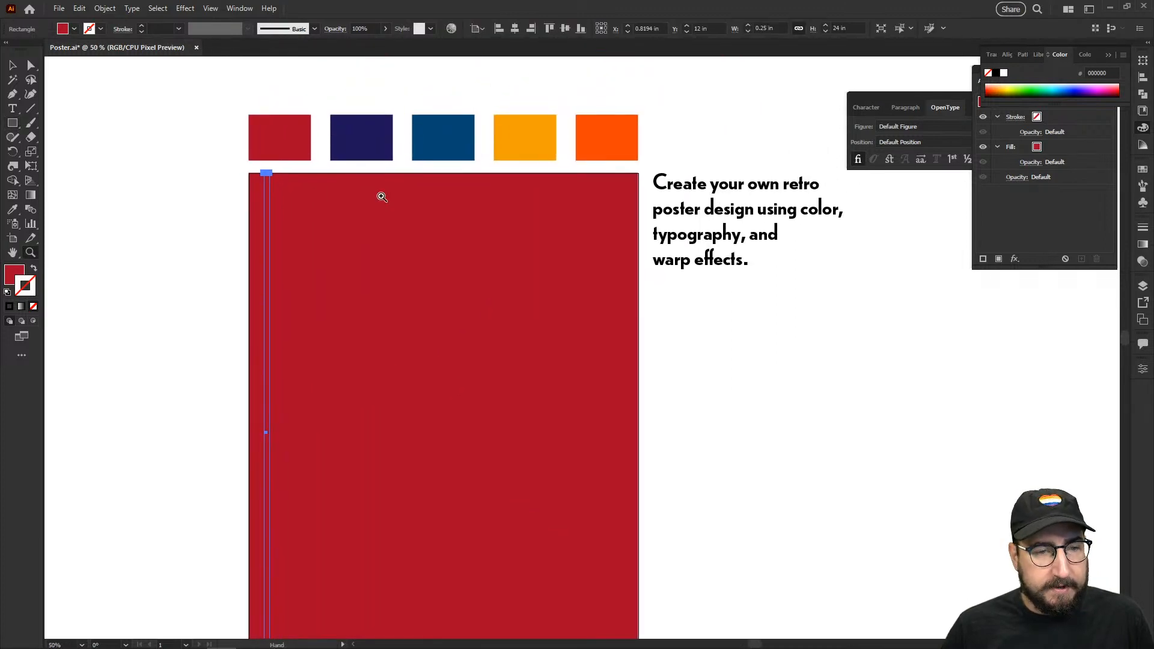
{"action": "key", "text": "i"}
{"action": "left_click", "coordinate": [616, 130]}
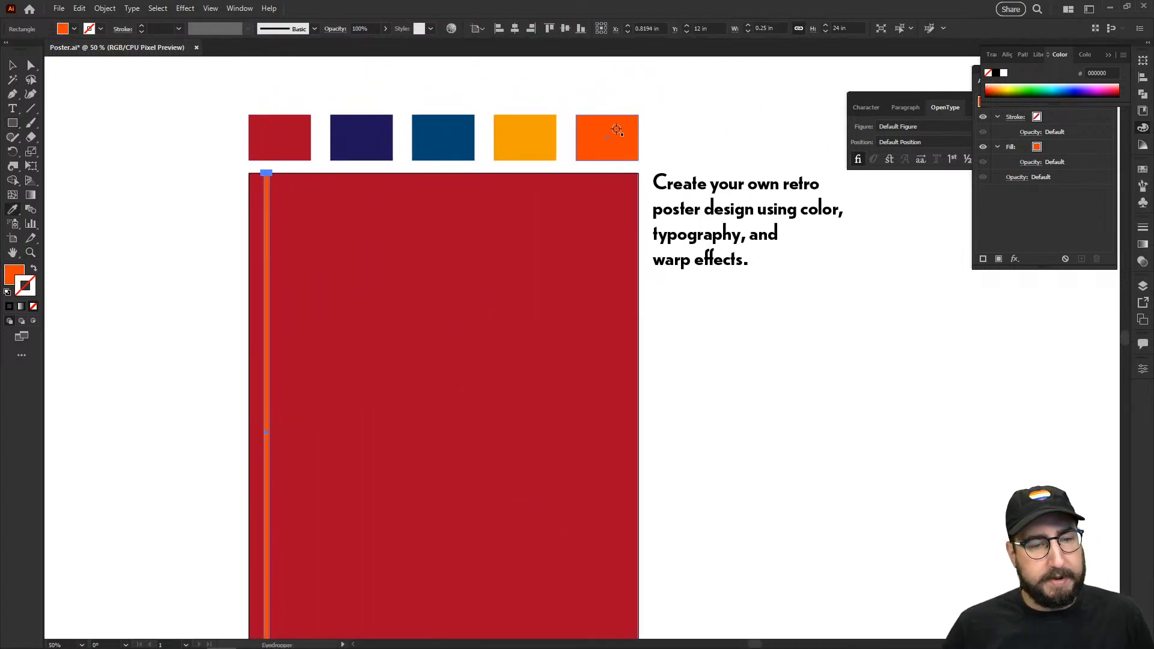
{"action": "left_click", "coordinate": [510, 129]}
Step: Copy the orange bar 0.75 in right and repeat the copy with Ctrl+D
{"action": "key", "text": "v"}
{"action": "left_click", "coordinate": [217, 181]}
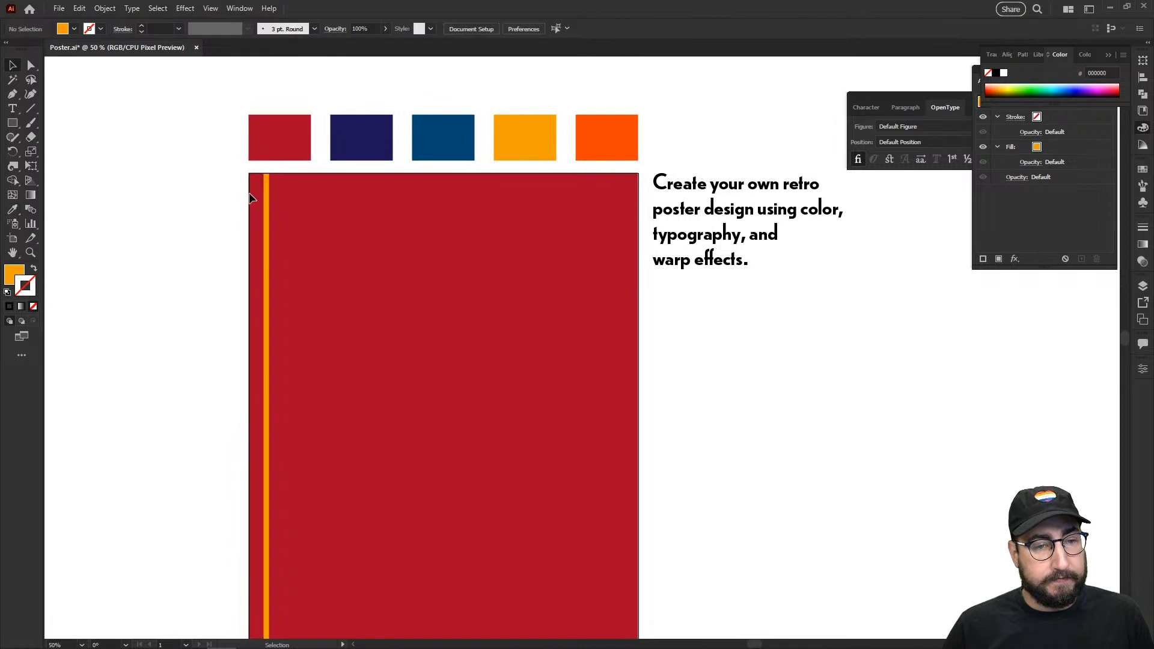
{"action": "mouse_move", "coordinate": [264, 197]}
{"action": "left_mouse_down"}
{"action": "mouse_move", "coordinate": [319, 196]}
{"action": "mouse_move", "coordinate": [287, 202]}
{"action": "left_mouse_up"}
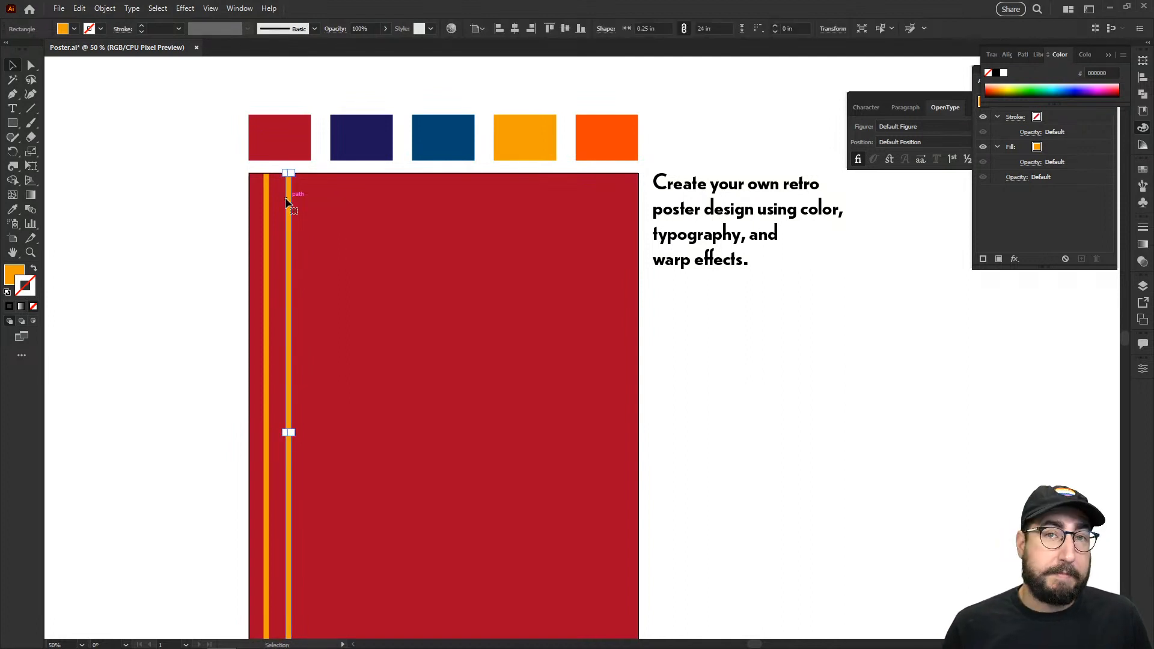
{"action": "key", "text": "ctrl+d"}
{"action": "key", "text": "ctrl+d"}
{"action": "key", "text": "ctrl+d"}
{"action": "key", "text": "ctrl+d"}
{"action": "key", "text": "ctrl+d"}
{"action": "key", "text": "ctrl+d"}
{"action": "key", "text": "ctrl+d"}
{"action": "key", "text": "ctrl+d"}
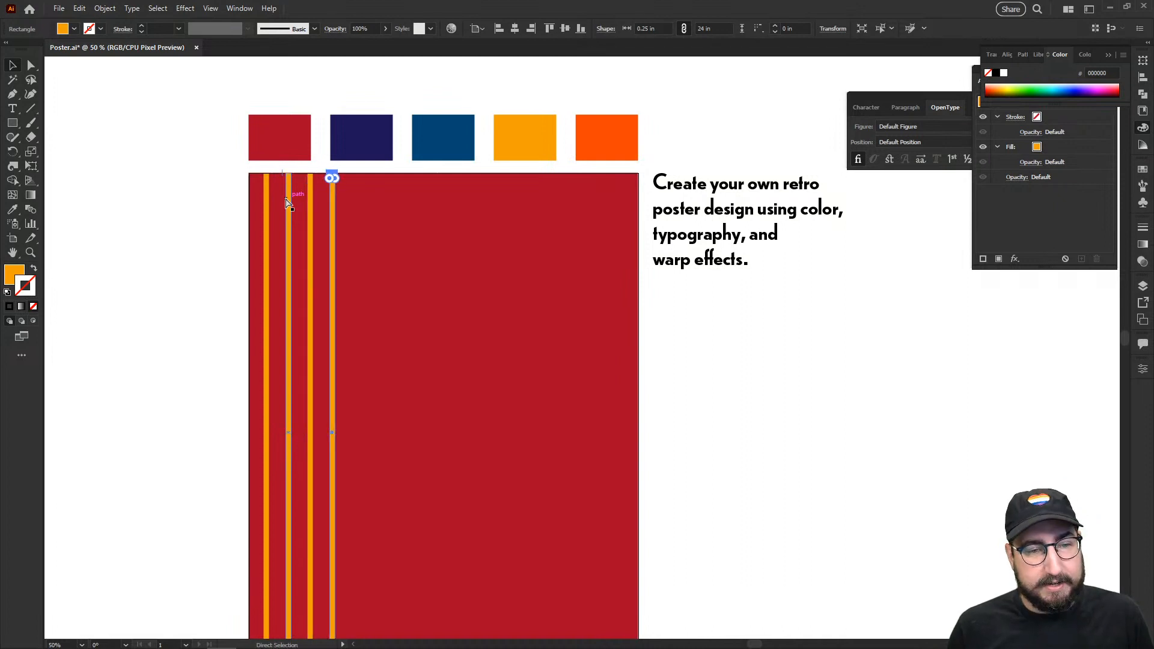
{"action": "key", "text": "ctrl+d"}
{"action": "key", "text": "ctrl+d"}
{"action": "key", "text": "ctrl+d"}
{"action": "key", "text": "ctrl+d"}
{"action": "key", "text": "ctrl+d"}
{"action": "key", "text": "ctrl+d"}
{"action": "key", "text": "ctrl+d"}
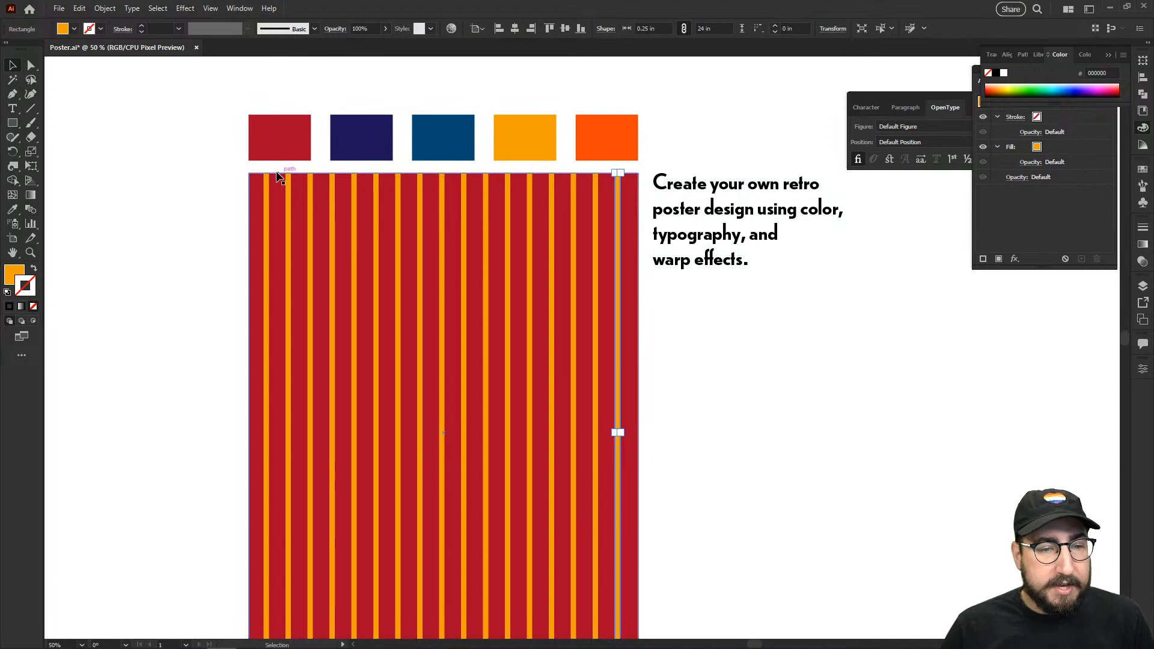
Step: Delete the inner bars, then group the two outer orange bars and centre them horizontally
{"action": "left_click_drag", "start_coordinate": [277, 169], "coordinate": [604, 258]}
{"action": "left_click", "coordinate": [605, 255], "text": "shift"}
{"action": "key", "text": "Delete"}
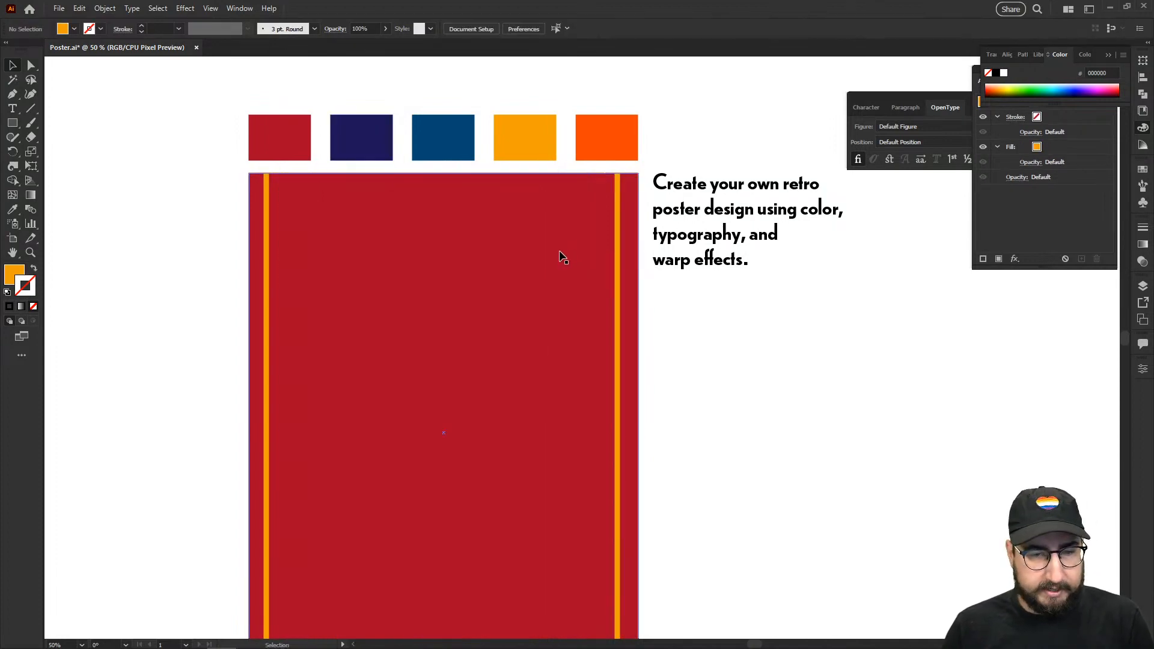
{"action": "left_click", "coordinate": [619, 211]}
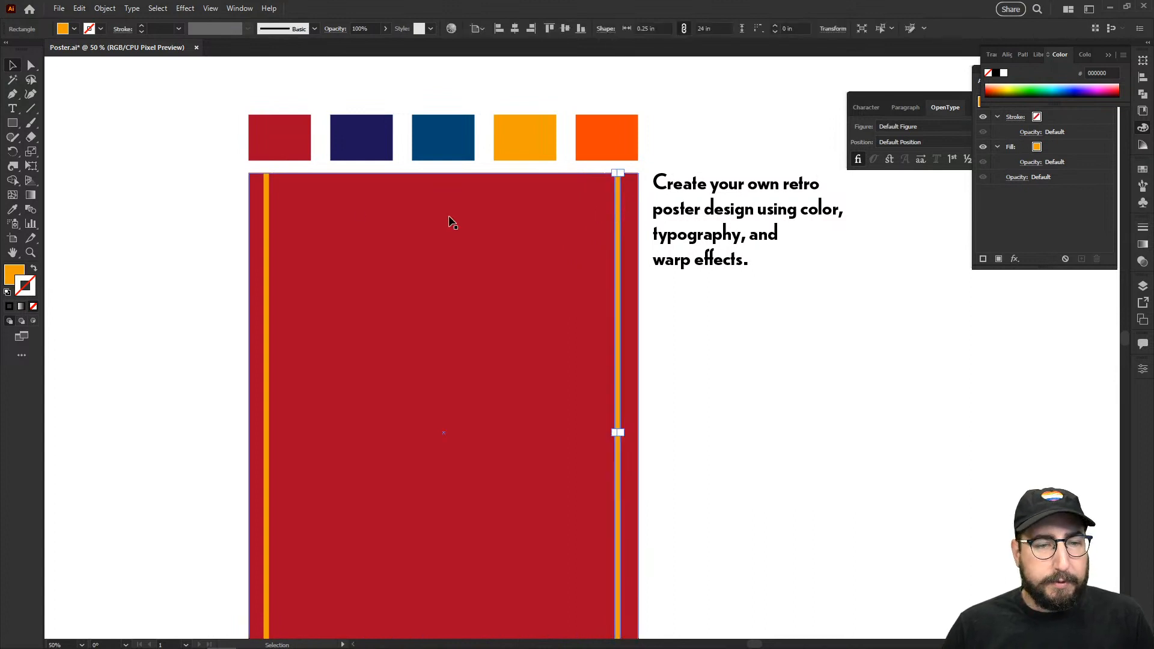
{"action": "left_click", "coordinate": [263, 223], "text": "shift"}
{"action": "key", "text": "ctrl+g"}
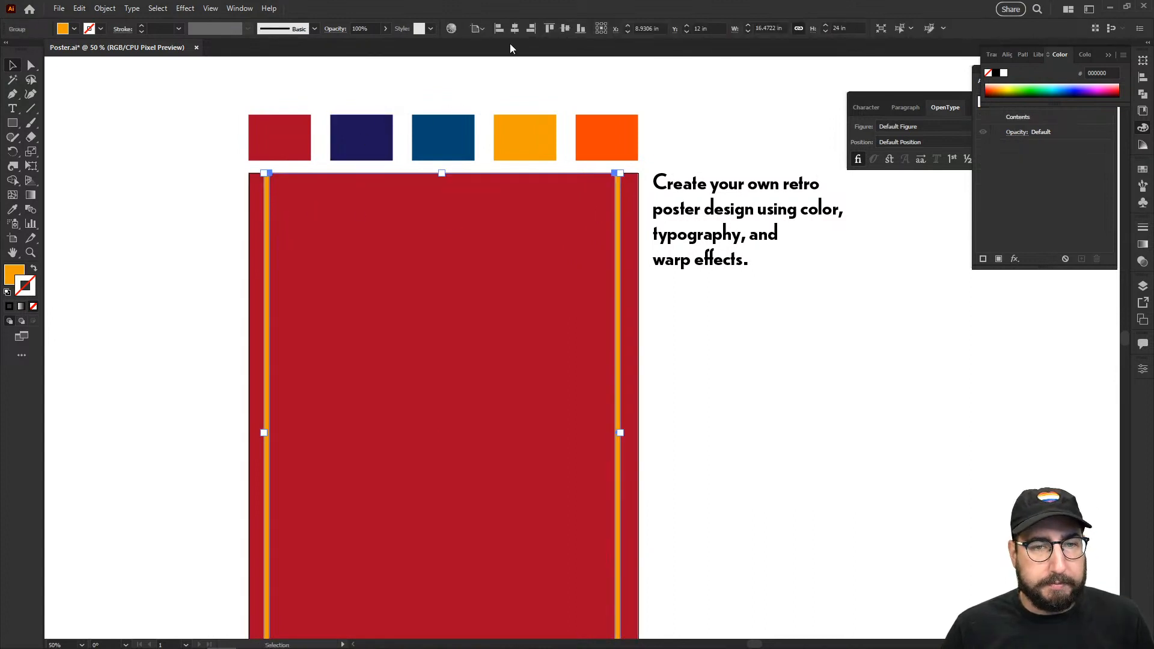
{"action": "left_click", "coordinate": [514, 29]}
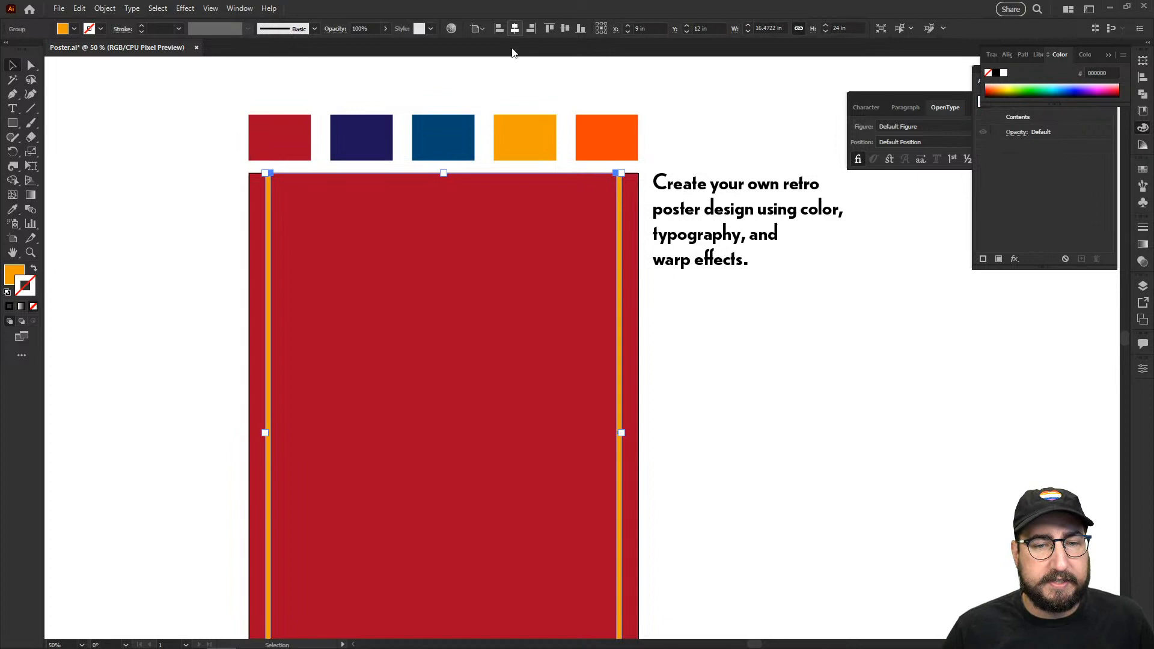
{"action": "left_click", "coordinate": [670, 108]}
{"action": "left_click", "coordinate": [624, 211]}
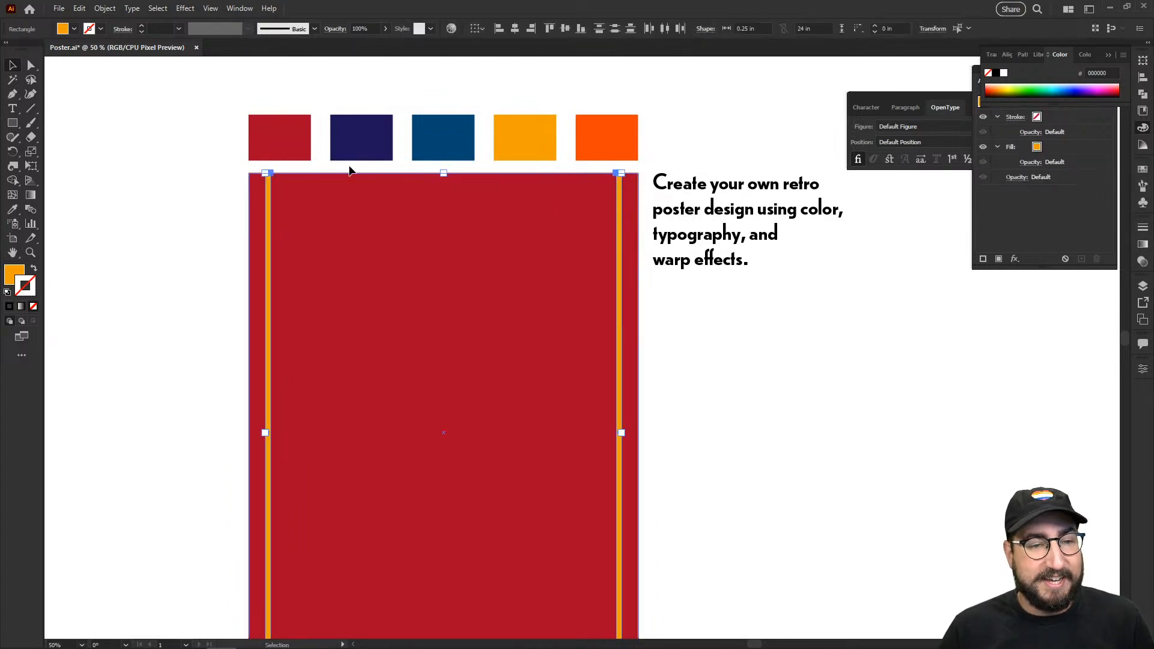
Step: Make a blend between the two outer orange bars
{"action": "left_click", "coordinate": [98, 10]}
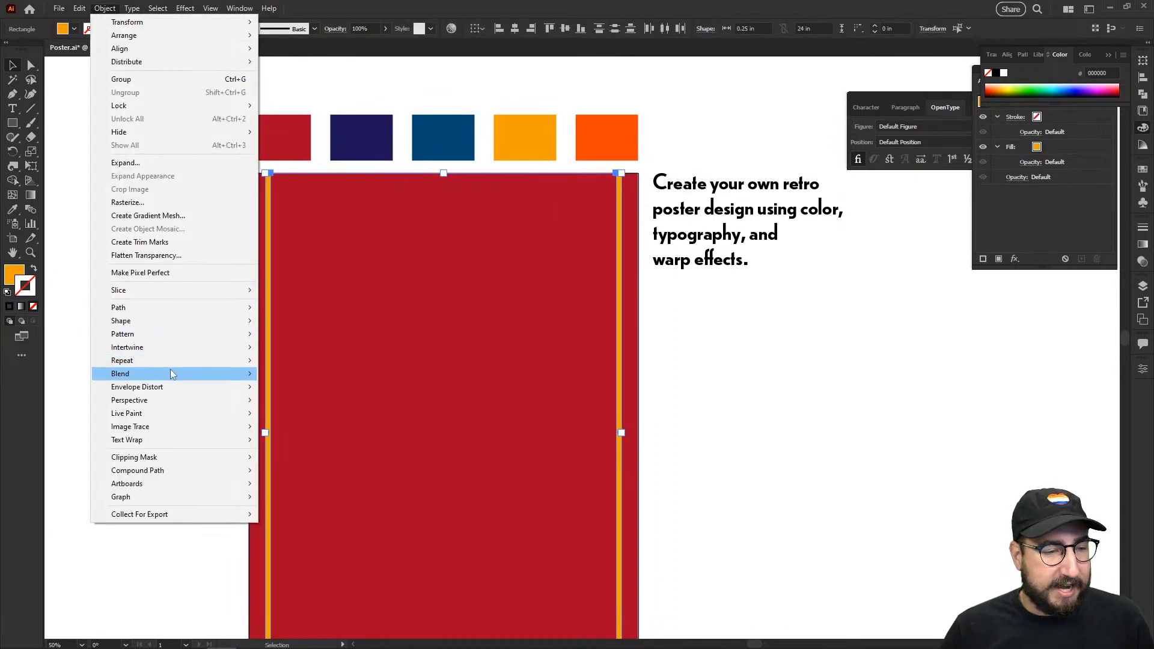
{"action": "mouse_move", "coordinate": [174, 373]}
{"action": "left_click", "coordinate": [284, 374]}
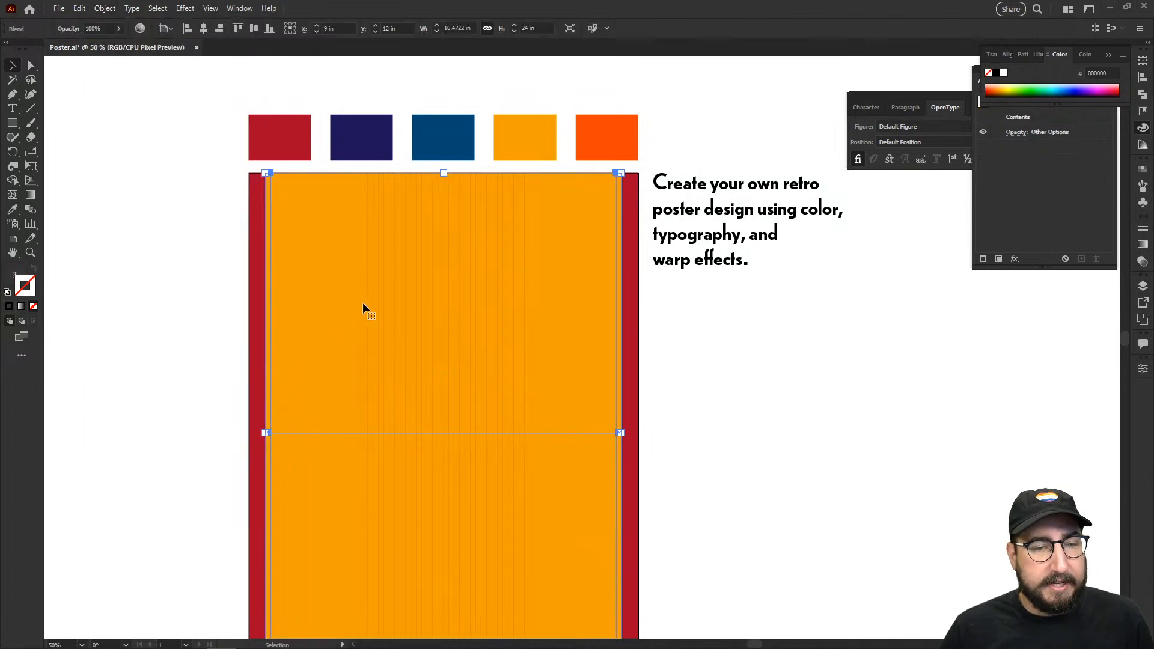
Step: Set the blend options to Specified Steps with 10 steps
{"action": "left_click", "coordinate": [109, 10]}
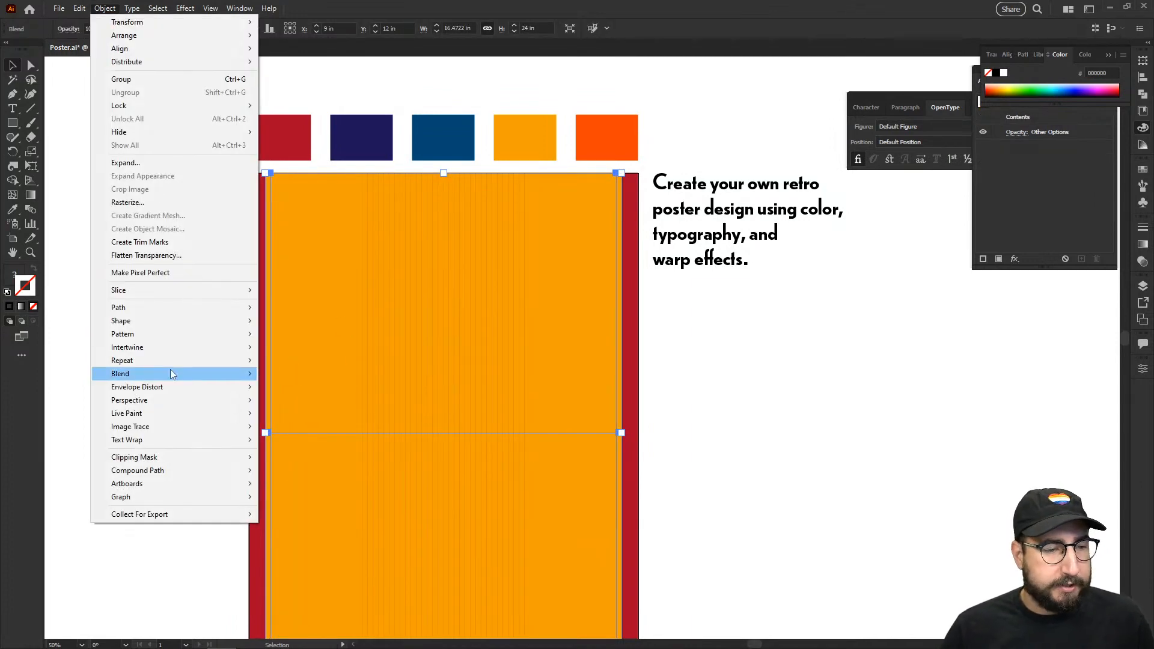
{"action": "mouse_move", "coordinate": [170, 373]}
{"action": "left_click", "coordinate": [293, 402]}
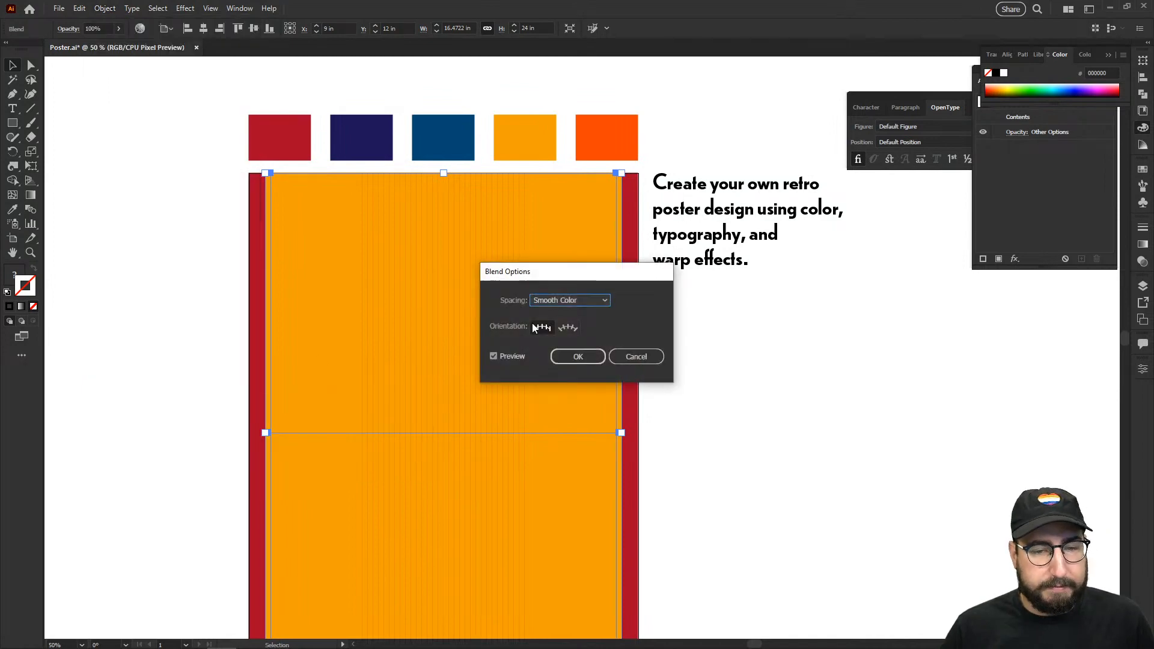
{"action": "left_click", "coordinate": [558, 301]}
{"action": "left_click", "coordinate": [566, 323]}
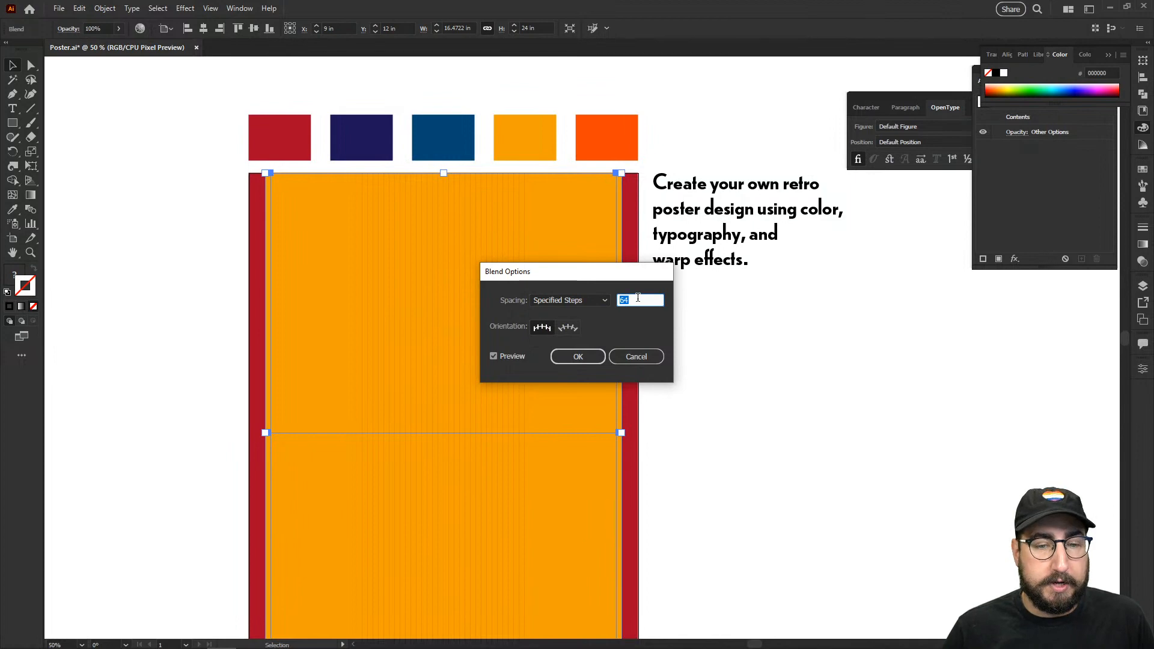
{"action": "key", "text": "Tab"}
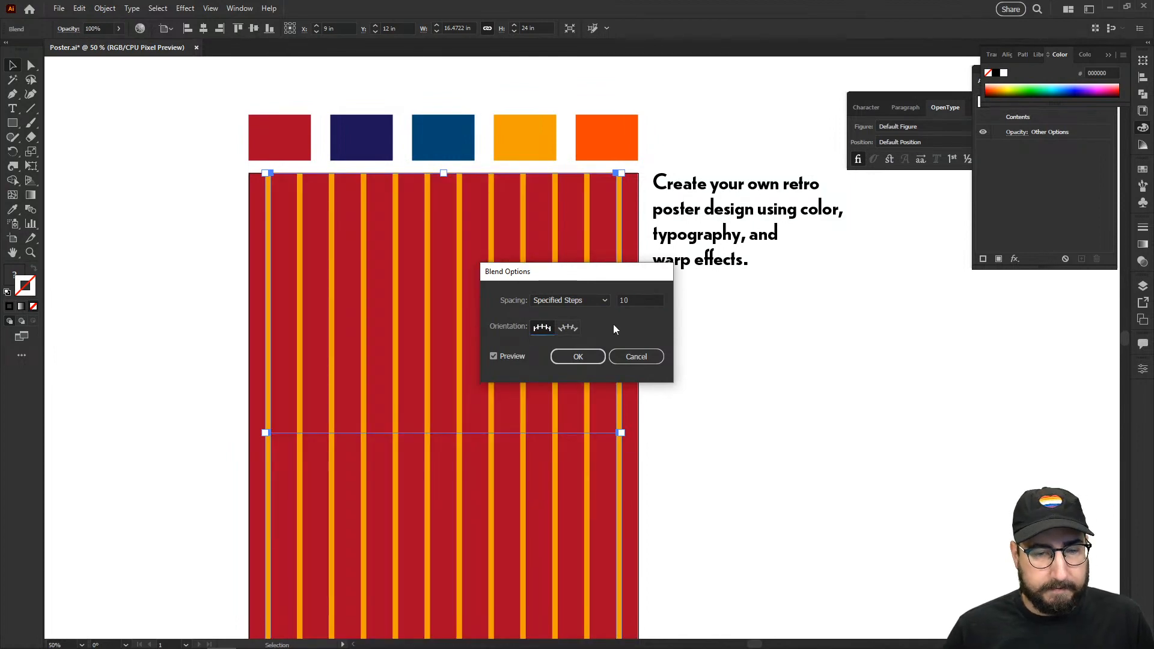
{"action": "left_click", "coordinate": [582, 360]}
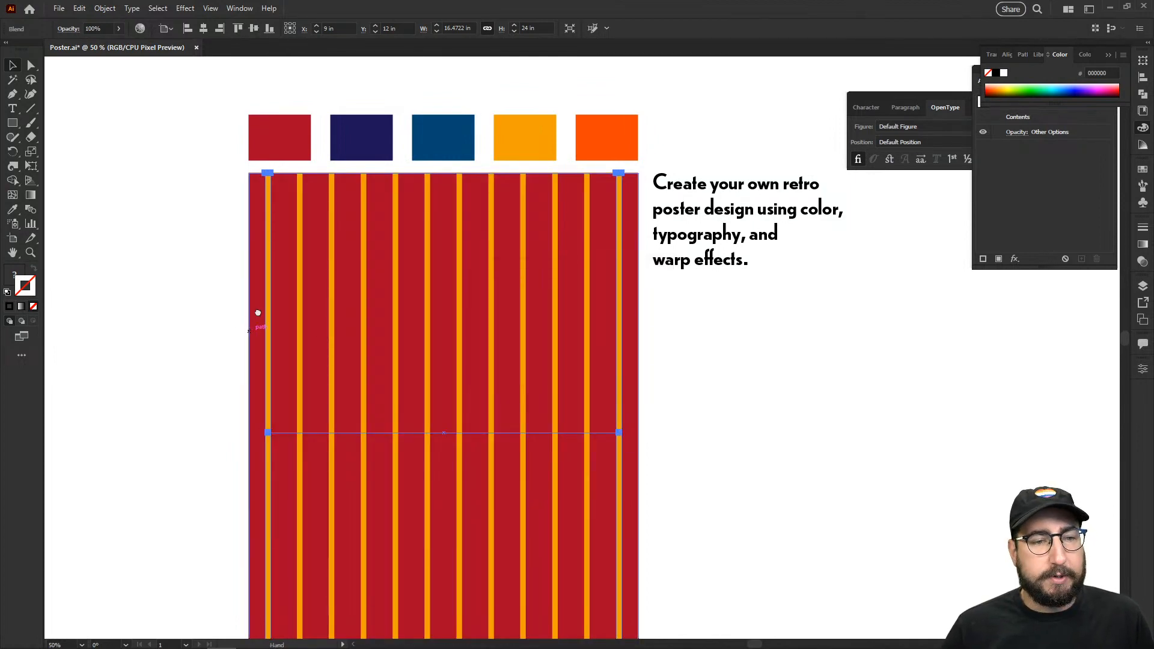
{"action": "left_click_drag", "start_coordinate": [257, 318], "coordinate": [254, 268]}
{"action": "left_click", "coordinate": [177, 228]}
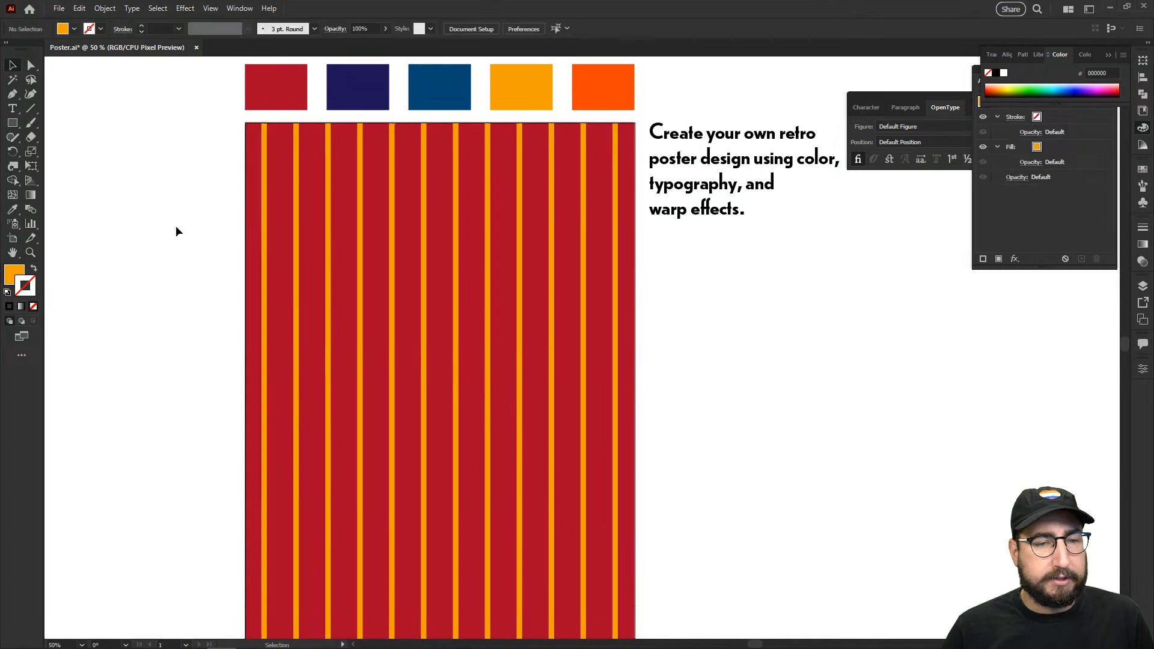
{"action": "left_click", "coordinate": [267, 218]}
Step: Expand the orange stripe blend into separate lines
{"action": "left_click", "coordinate": [105, 9]}
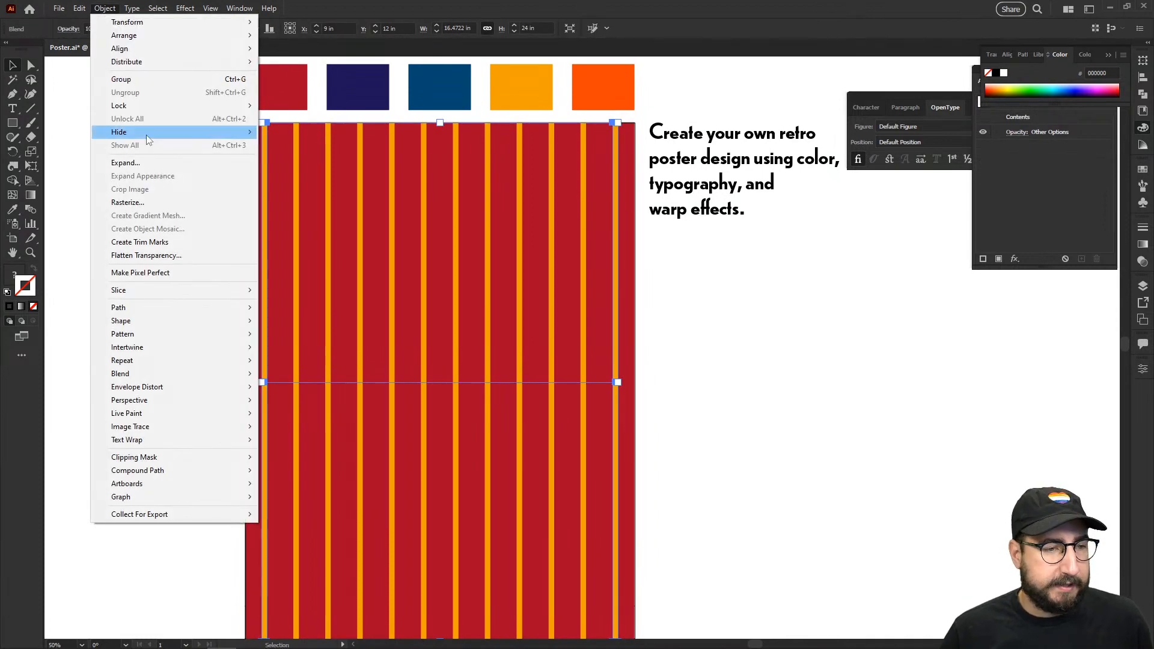
{"action": "left_click", "coordinate": [156, 164]}
{"action": "left_click", "coordinate": [549, 401]}
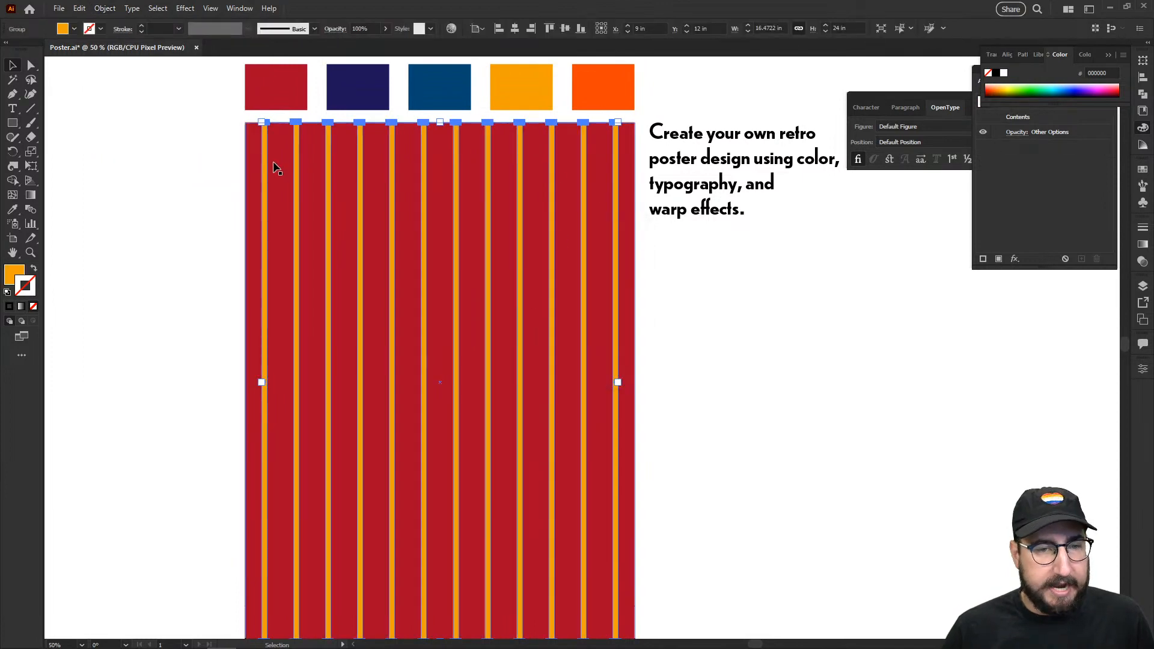
{"action": "key", "text": "s"}
Step: Reselect the stripe group and show the Width/Twirl tool flyout
{"action": "key", "text": "v"}
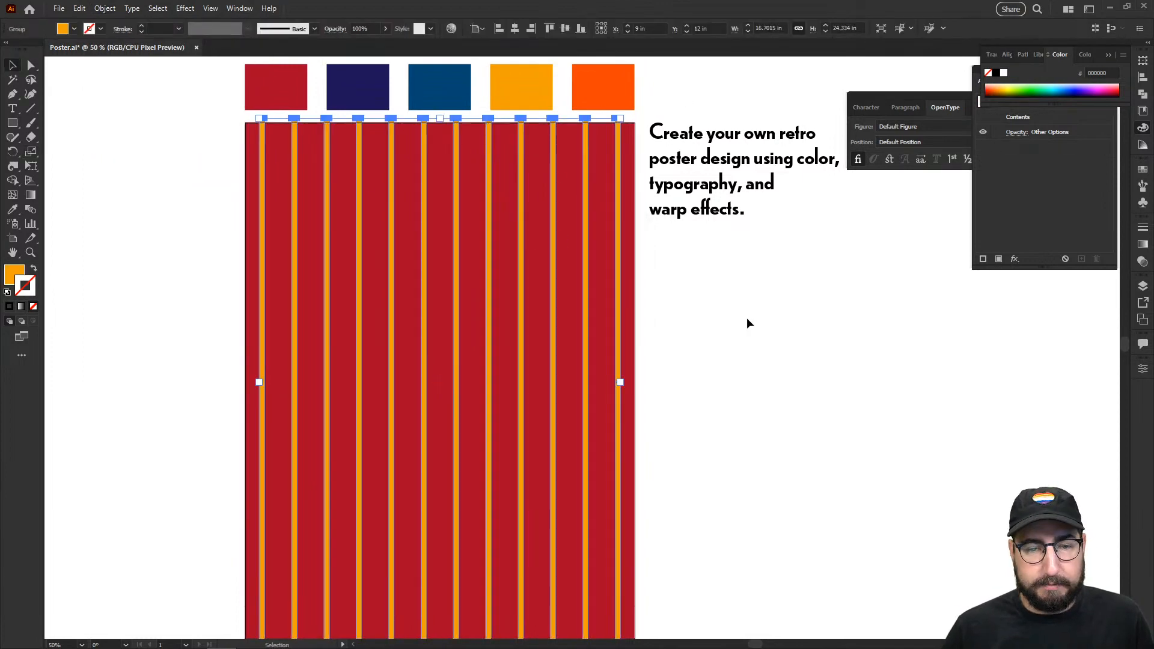
{"action": "left_click", "coordinate": [747, 322]}
{"action": "left_click", "coordinate": [493, 274]}
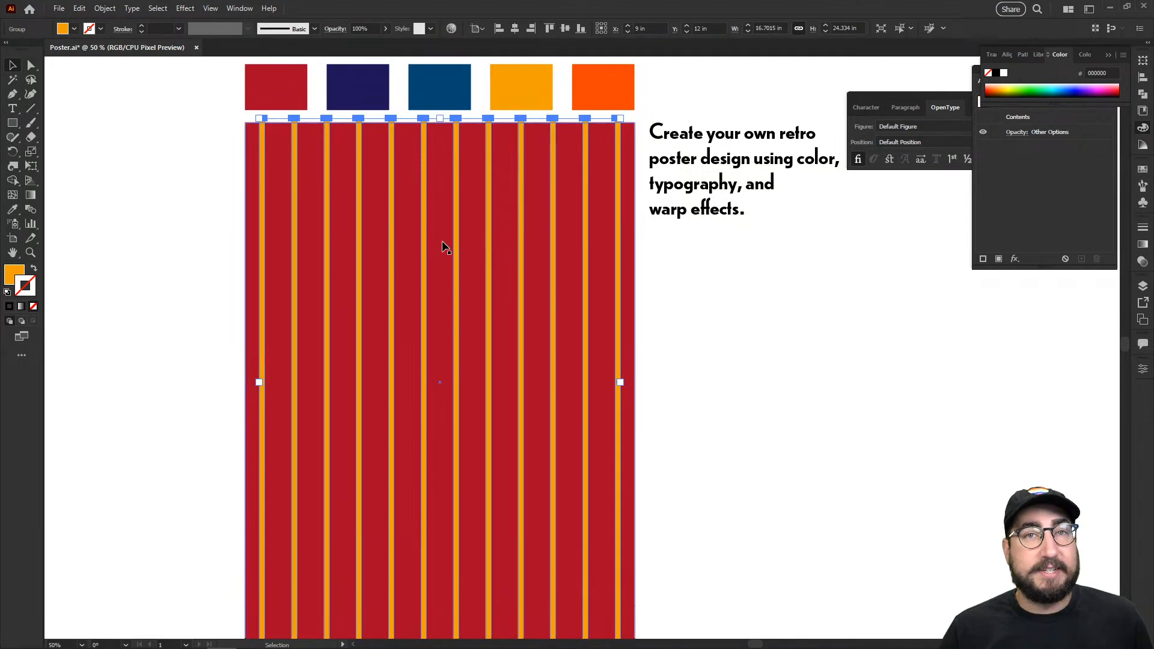
{"action": "left_click_drag", "start_coordinate": [423, 268], "coordinate": [457, 258]}
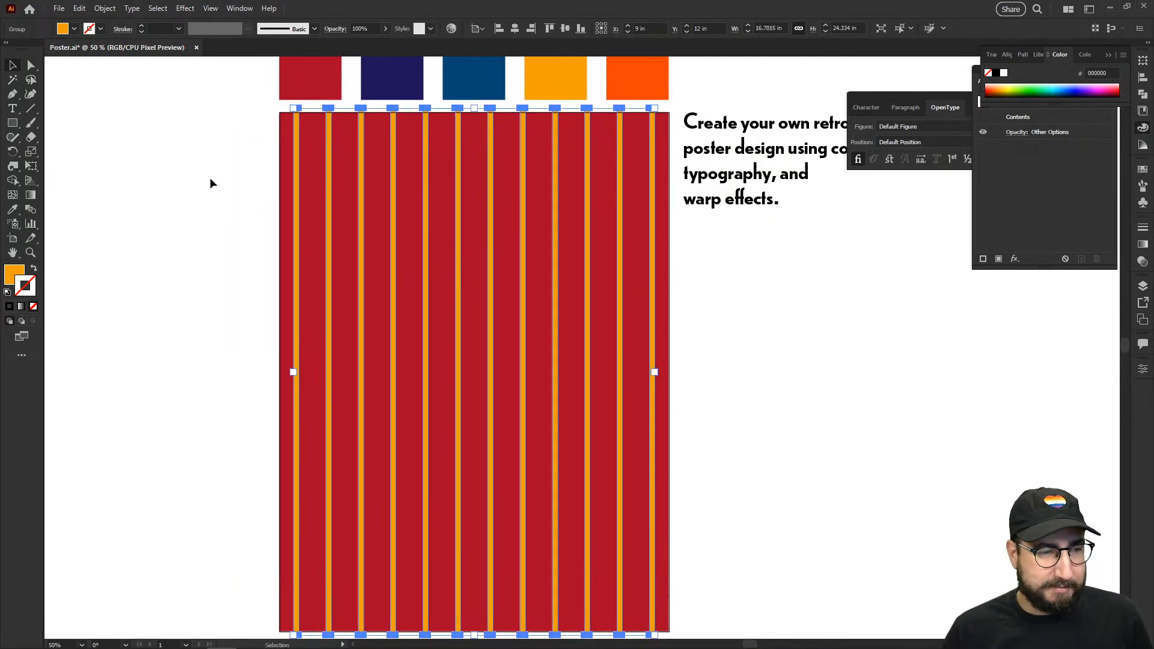
{"action": "left_click", "coordinate": [16, 167]}
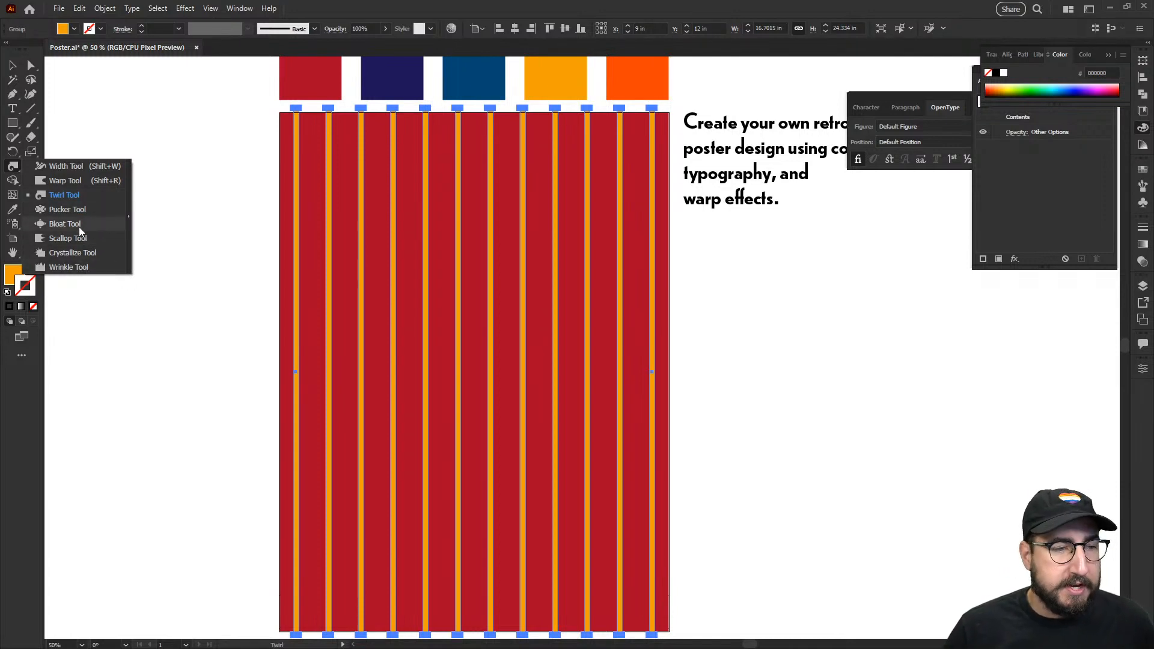
Step: Select the Warp Tool and set its intensity to 50%
{"action": "left_click", "coordinate": [69, 183]}
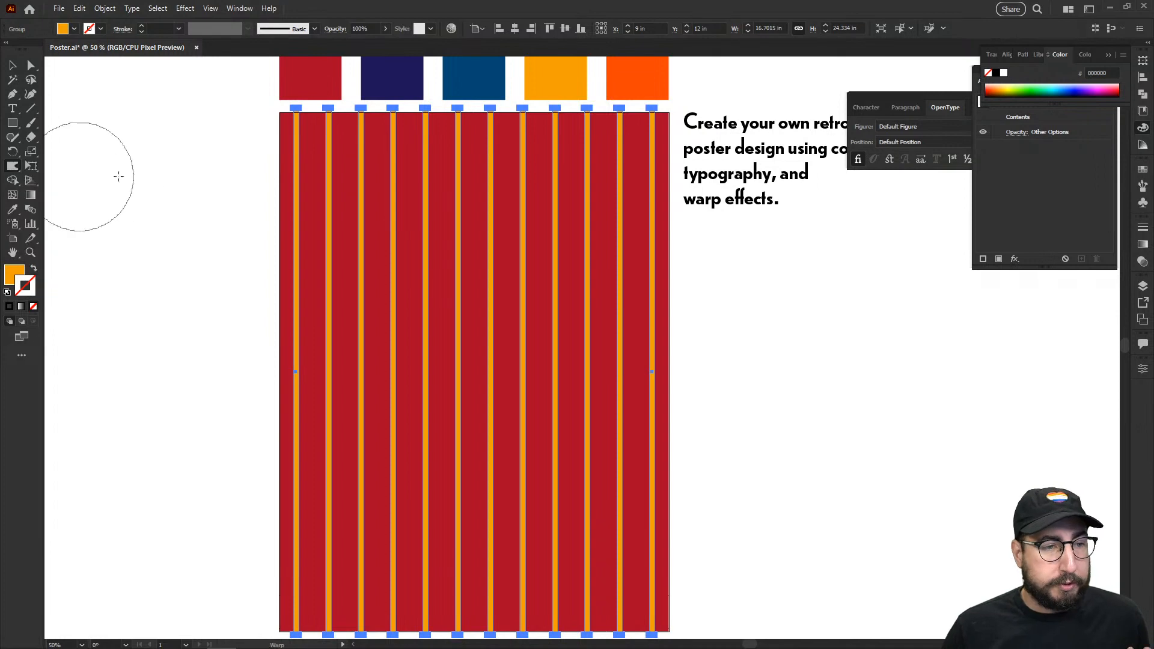
{"action": "key", "text": "Return"}
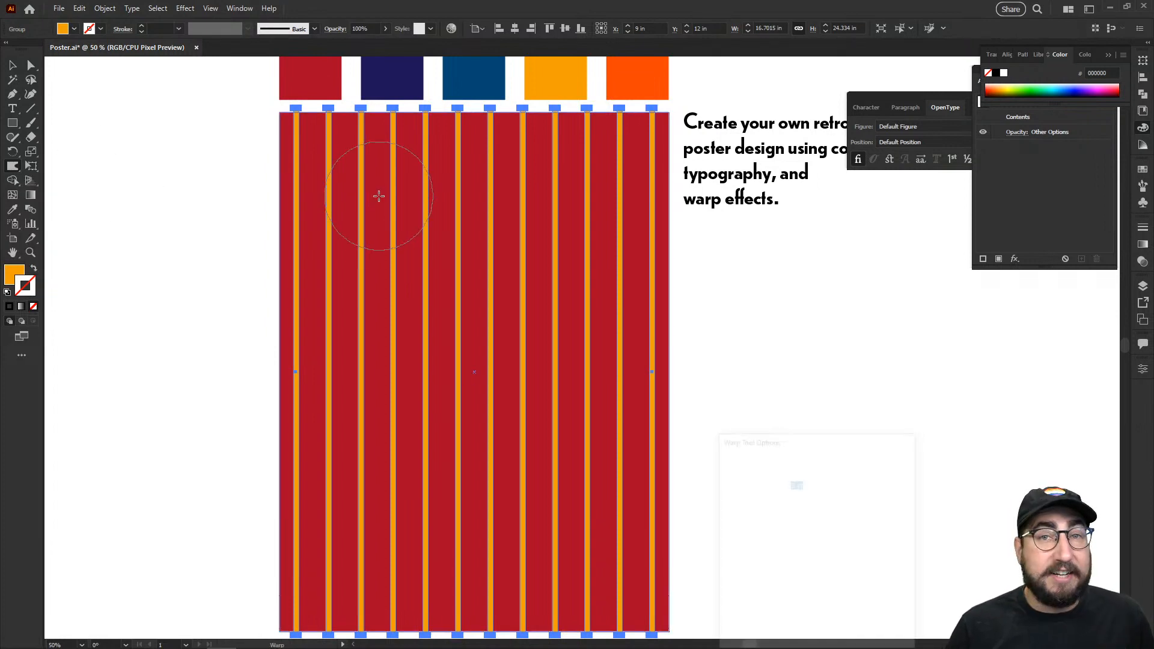
{"action": "left_click_drag", "start_coordinate": [798, 440], "coordinate": [543, 147]}
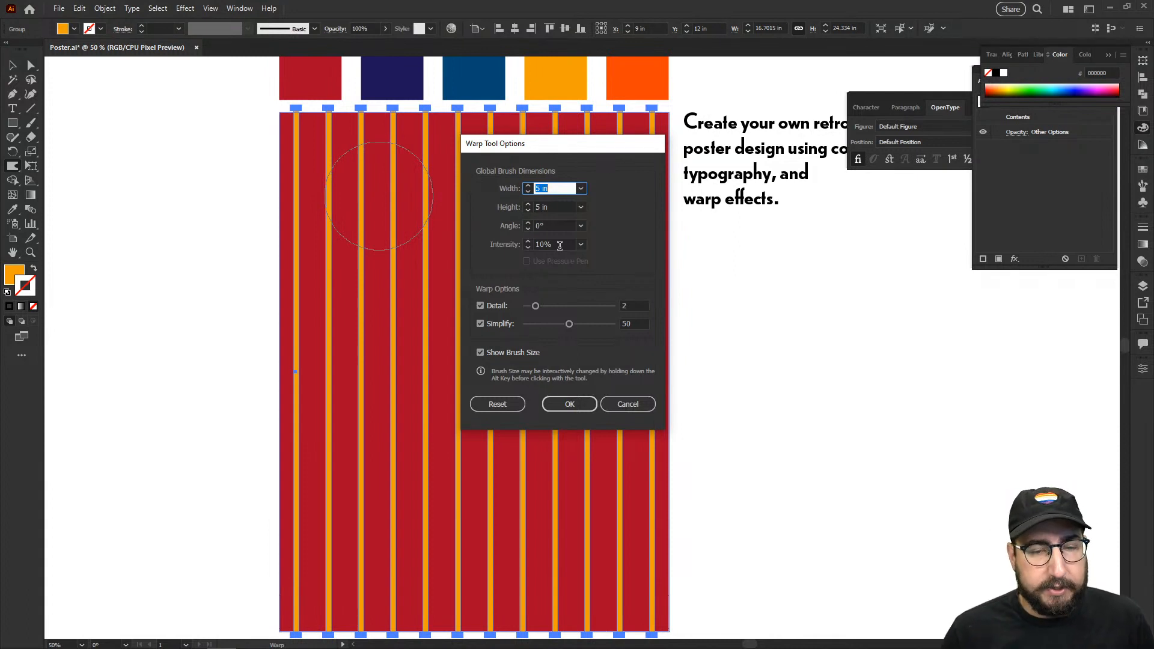
{"action": "left_click", "coordinate": [560, 245]}
{"action": "type", "text": "50"}
{"action": "key", "text": "Tab"}
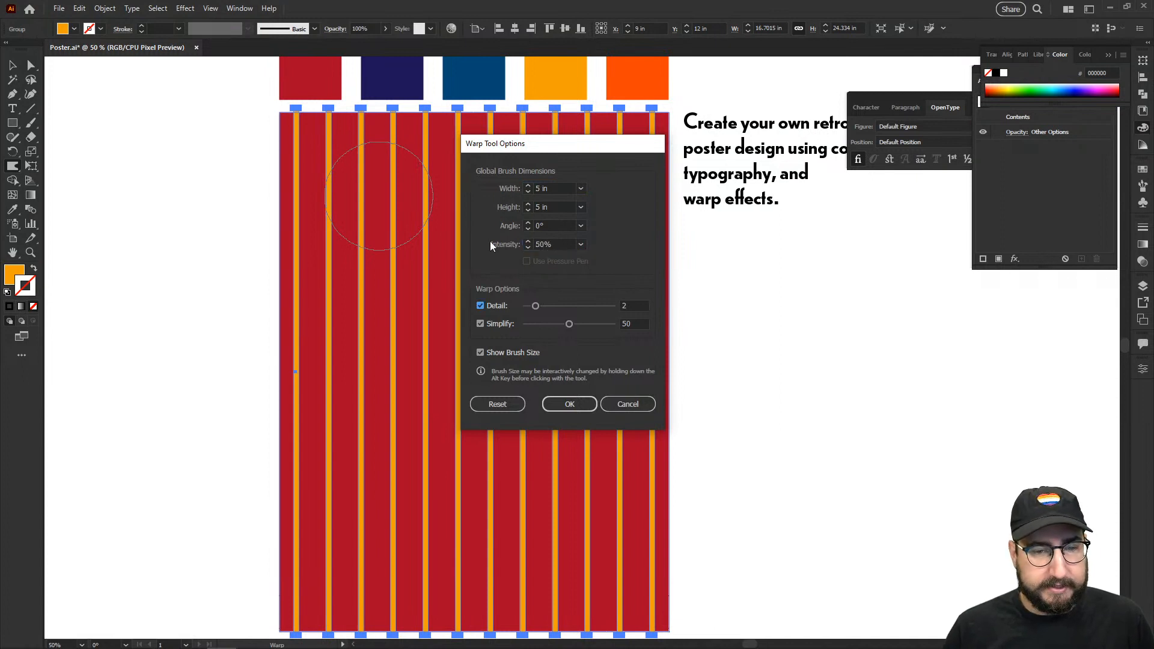
{"action": "left_click", "coordinate": [573, 404]}
Step: Test-warp the stripes in three places, undo it, and reopen Warp Tool Options
{"action": "mouse_move", "coordinate": [439, 181]}
{"action": "left_mouse_down"}
{"action": "mouse_move", "coordinate": [408, 179]}
{"action": "mouse_move", "coordinate": [391, 262]}
{"action": "left_mouse_up"}
{"action": "left_click_drag", "start_coordinate": [478, 246], "coordinate": [577, 333]}
{"action": "left_click_drag", "start_coordinate": [489, 399], "coordinate": [482, 477]}
{"action": "key", "text": "ctrl+z"}
{"action": "key", "text": "ctrl+z"}
{"action": "key", "text": "ctrl+z"}
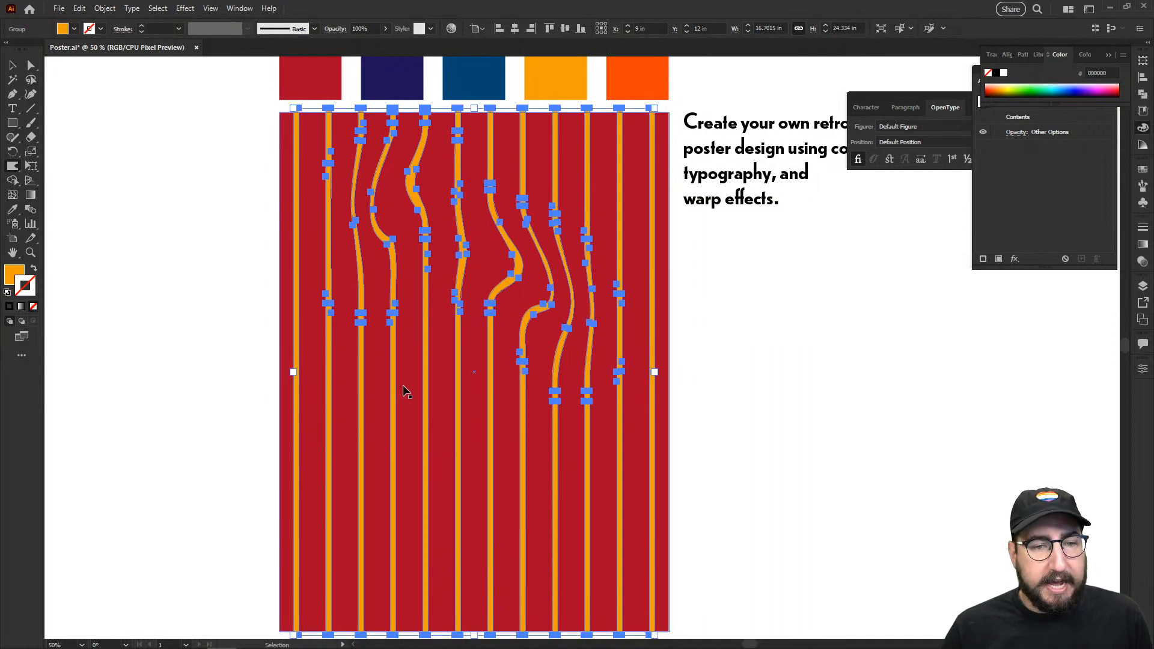
{"action": "key", "text": "Return"}
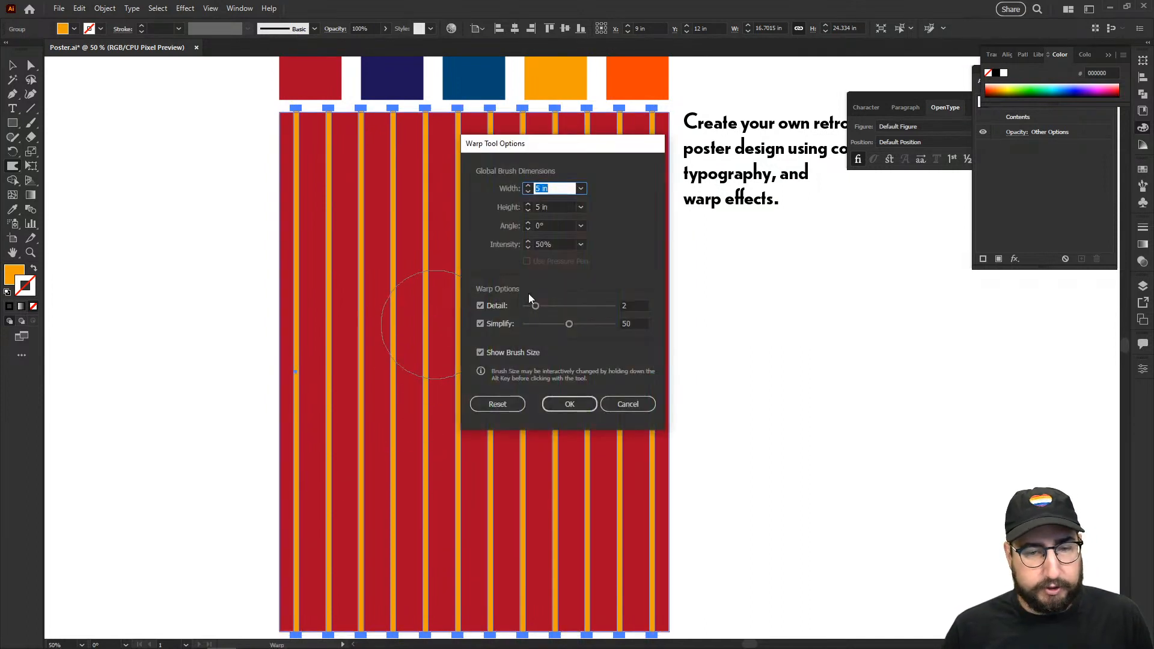
Step: Set warp intensity to 20% and bend the left, middle and right stripes sideways
{"action": "left_click", "coordinate": [530, 246]}
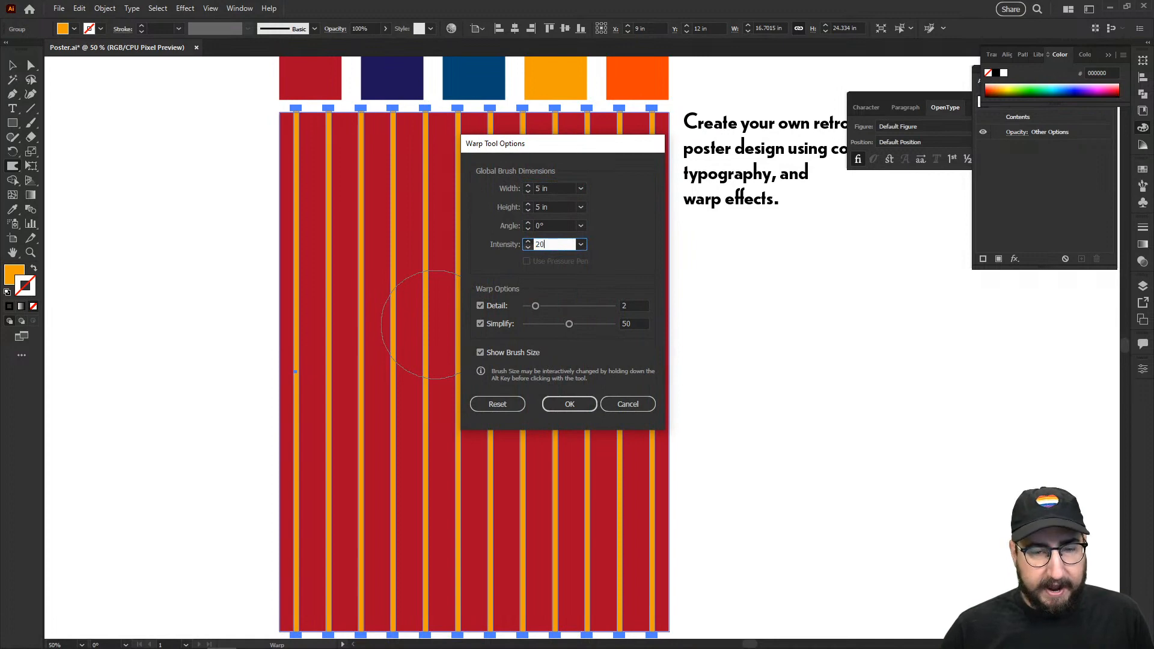
{"action": "key", "text": "Return"}
{"action": "left_click_drag", "start_coordinate": [291, 165], "coordinate": [378, 179]}
{"action": "left_click_drag", "start_coordinate": [497, 224], "coordinate": [442, 254]}
{"action": "left_click_drag", "start_coordinate": [509, 349], "coordinate": [562, 379]}
{"action": "left_click_drag", "start_coordinate": [634, 232], "coordinate": [550, 201]}
{"action": "left_click_drag", "start_coordinate": [527, 252], "coordinate": [592, 267]}
{"action": "left_click_drag", "start_coordinate": [638, 162], "coordinate": [544, 218]}
{"action": "left_click_drag", "start_coordinate": [469, 245], "coordinate": [445, 324]}
{"action": "mouse_move", "coordinate": [290, 384]}
{"action": "left_mouse_down"}
{"action": "mouse_move", "coordinate": [360, 279]}
{"action": "mouse_move", "coordinate": [325, 295]}
{"action": "left_mouse_up"}
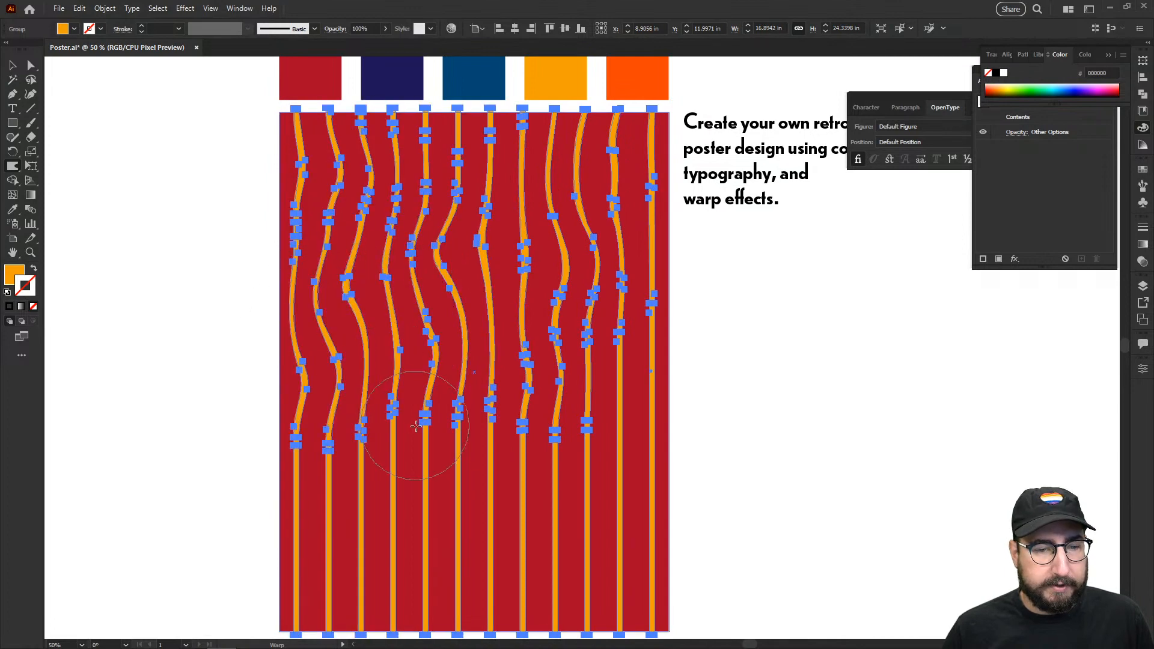
Step: Warp the lower and upper sections of the stripes into irregular waves, then deselect
{"action": "left_click_drag", "start_coordinate": [427, 424], "coordinate": [347, 412]}
{"action": "left_click_drag", "start_coordinate": [328, 463], "coordinate": [413, 487]}
{"action": "left_click_drag", "start_coordinate": [583, 448], "coordinate": [510, 488]}
{"action": "mouse_move", "coordinate": [650, 518]}
{"action": "left_mouse_down"}
{"action": "mouse_move", "coordinate": [671, 566]}
{"action": "mouse_move", "coordinate": [626, 606]}
{"action": "mouse_move", "coordinate": [401, 544]}
{"action": "mouse_move", "coordinate": [397, 571]}
{"action": "left_mouse_up"}
{"action": "left_click_drag", "start_coordinate": [303, 561], "coordinate": [385, 586]}
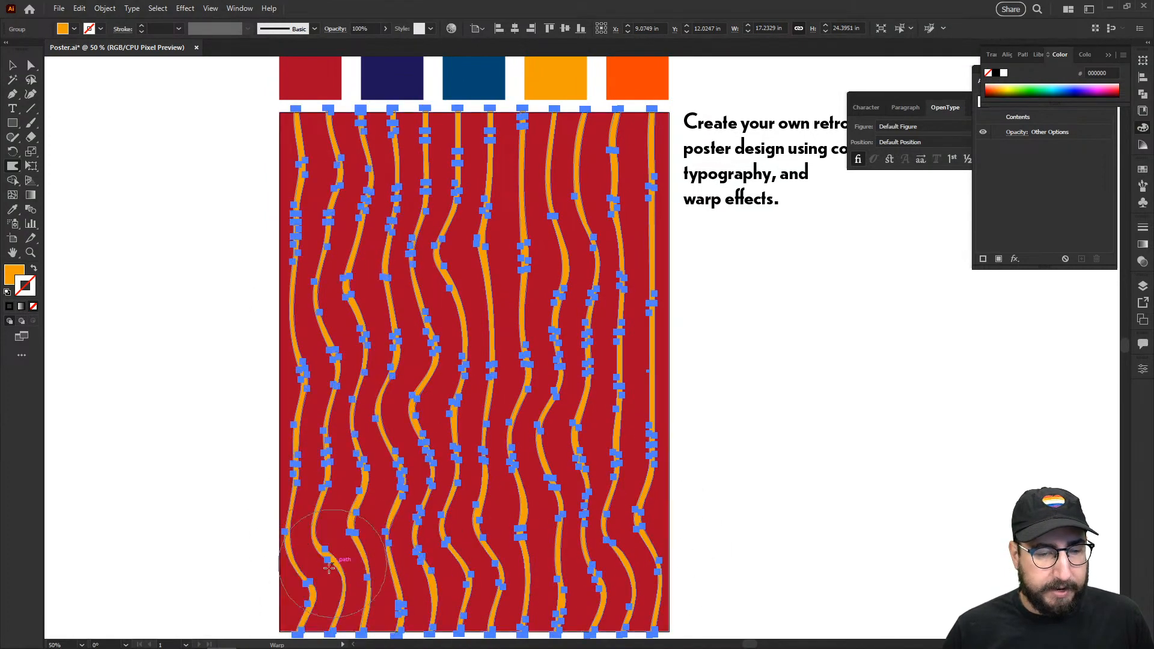
{"action": "mouse_move", "coordinate": [424, 529]}
{"action": "left_mouse_down"}
{"action": "mouse_move", "coordinate": [386, 474]}
{"action": "mouse_move", "coordinate": [418, 472]}
{"action": "left_mouse_up"}
{"action": "mouse_move", "coordinate": [488, 241]}
{"action": "left_mouse_down"}
{"action": "mouse_move", "coordinate": [480, 369]}
{"action": "mouse_move", "coordinate": [490, 354]}
{"action": "left_mouse_up"}
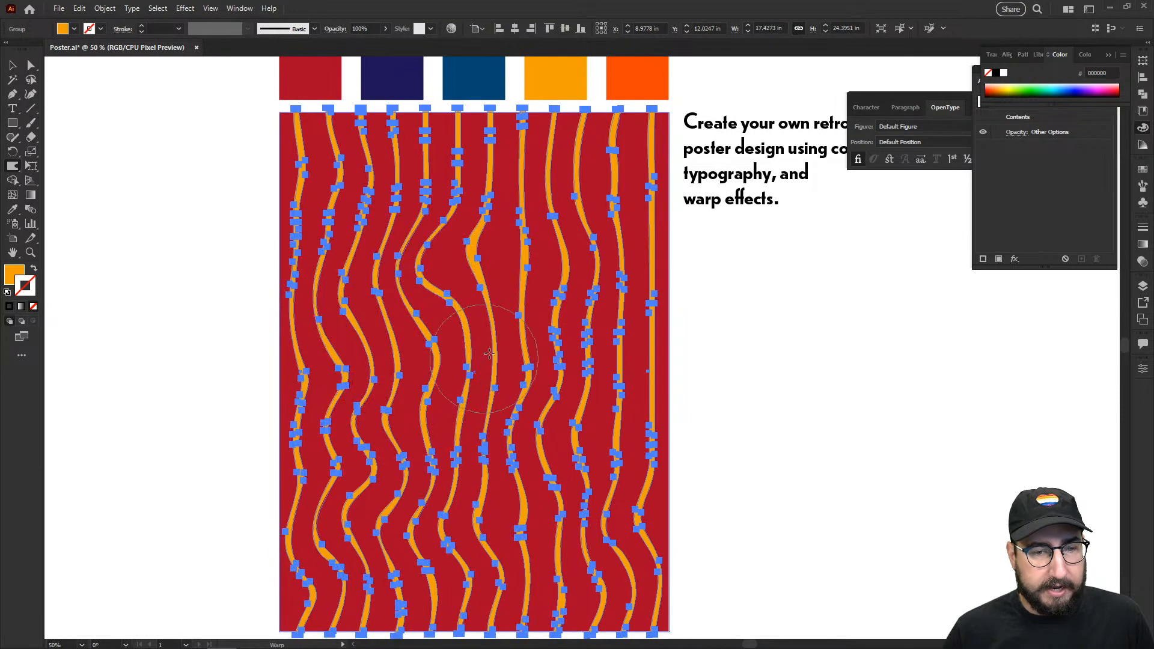
{"action": "left_click_drag", "start_coordinate": [619, 162], "coordinate": [637, 278]}
{"action": "mouse_move", "coordinate": [454, 153]}
{"action": "left_mouse_down"}
{"action": "mouse_move", "coordinate": [382, 189]}
{"action": "mouse_move", "coordinate": [259, 154]}
{"action": "left_mouse_up"}
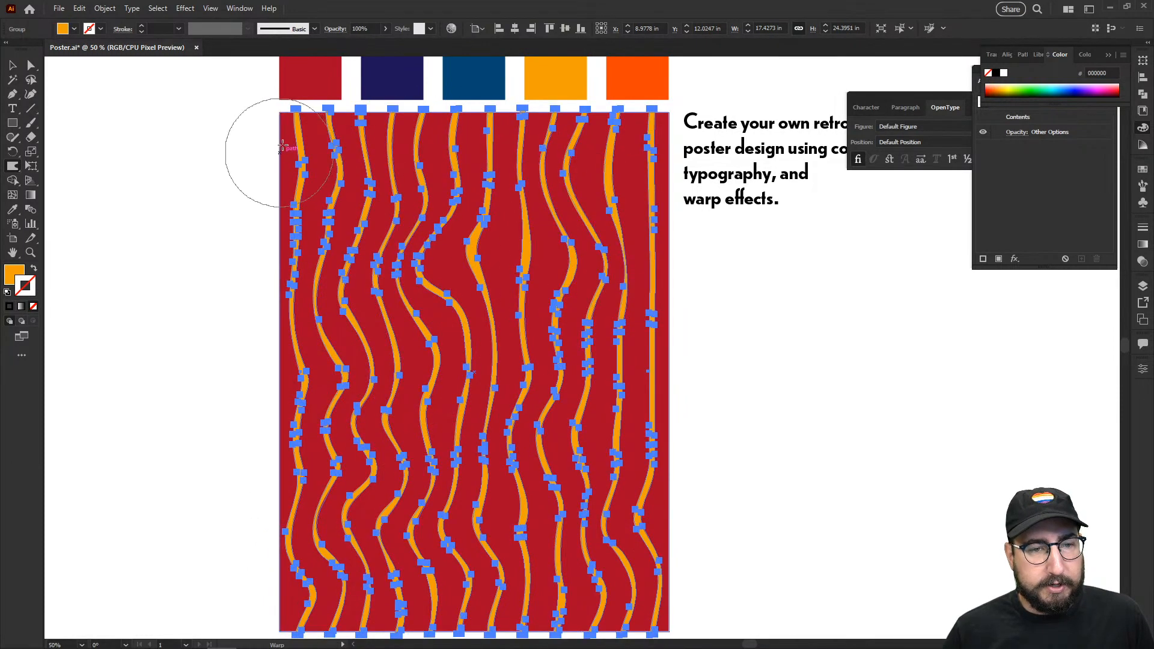
{"action": "key", "text": "v"}
{"action": "left_click", "coordinate": [735, 353]}
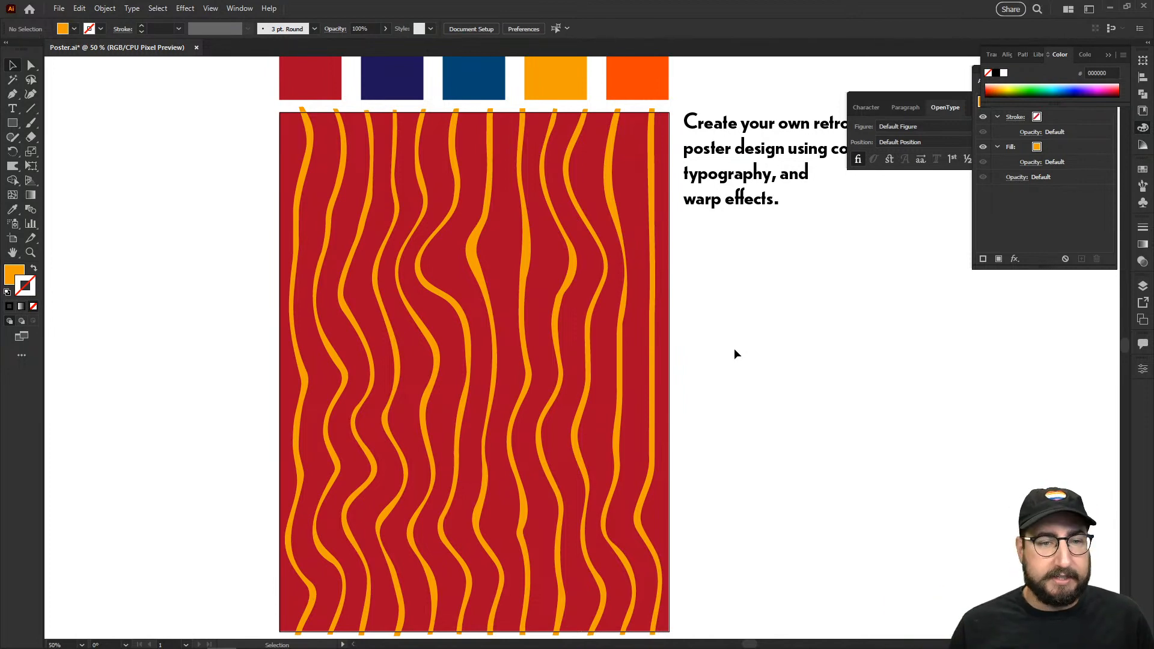
Step: Move the wavy stripes off to the right and draw a vertical line down the poster's left edge
{"action": "left_click_drag", "start_coordinate": [323, 188], "coordinate": [763, 226]}
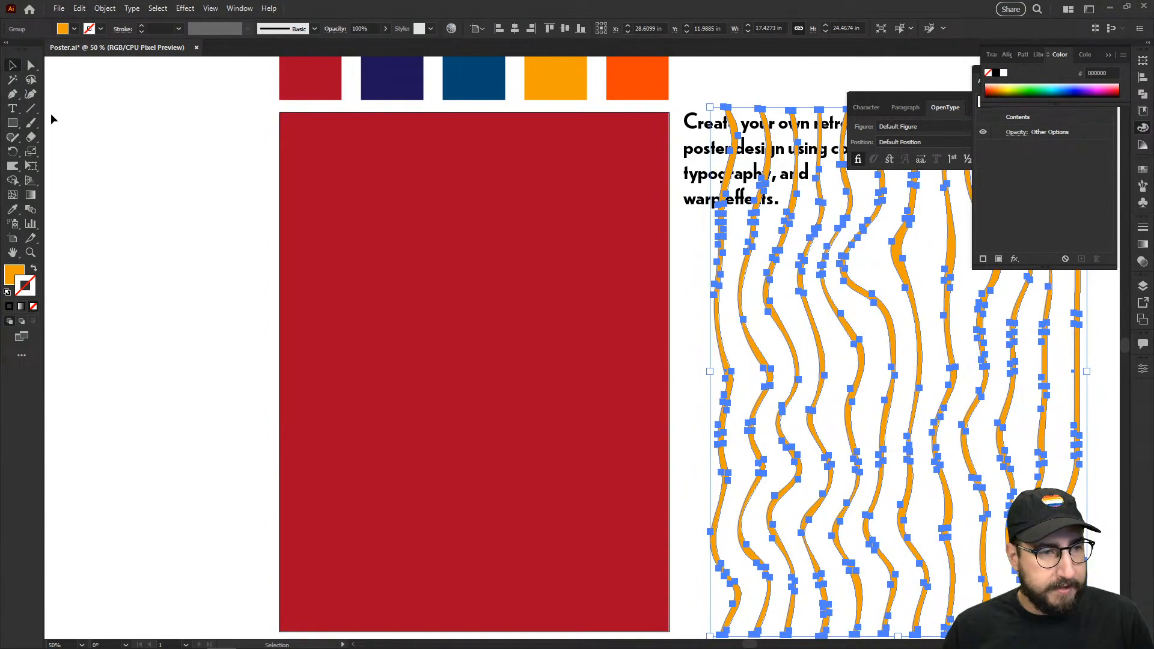
{"action": "left_click", "coordinate": [30, 108]}
{"action": "left_click_drag", "start_coordinate": [291, 125], "coordinate": [319, 628]}
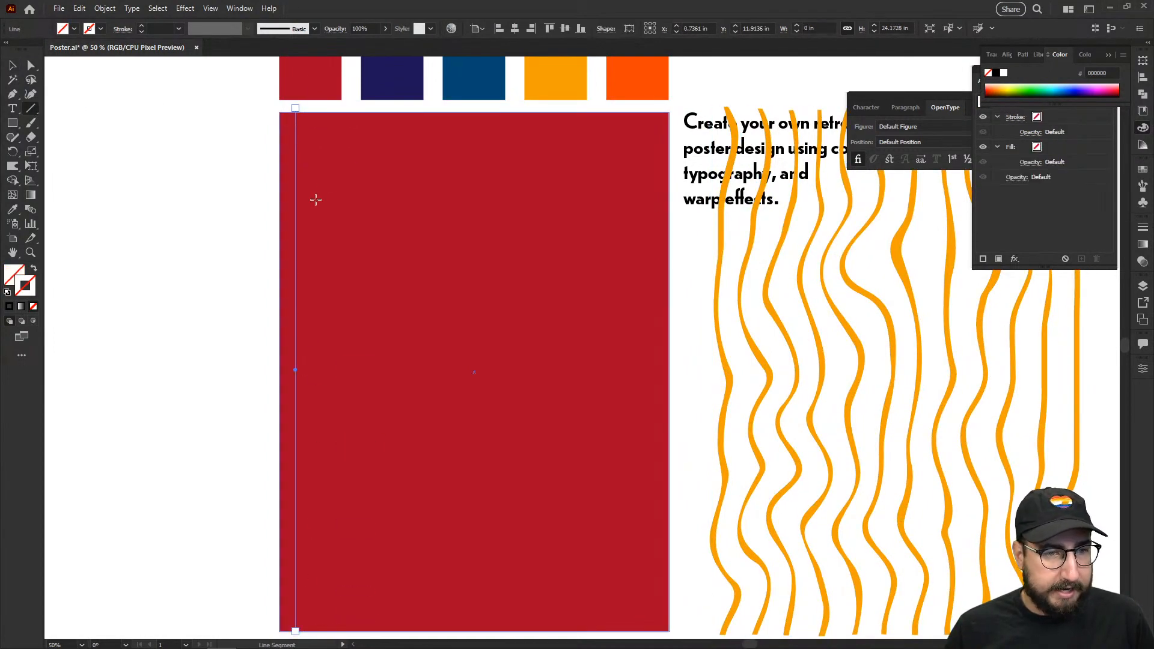
Step: Make the line an orange 12 pt stroke with no fill
{"action": "key", "text": "i"}
{"action": "left_click", "coordinate": [565, 90]}
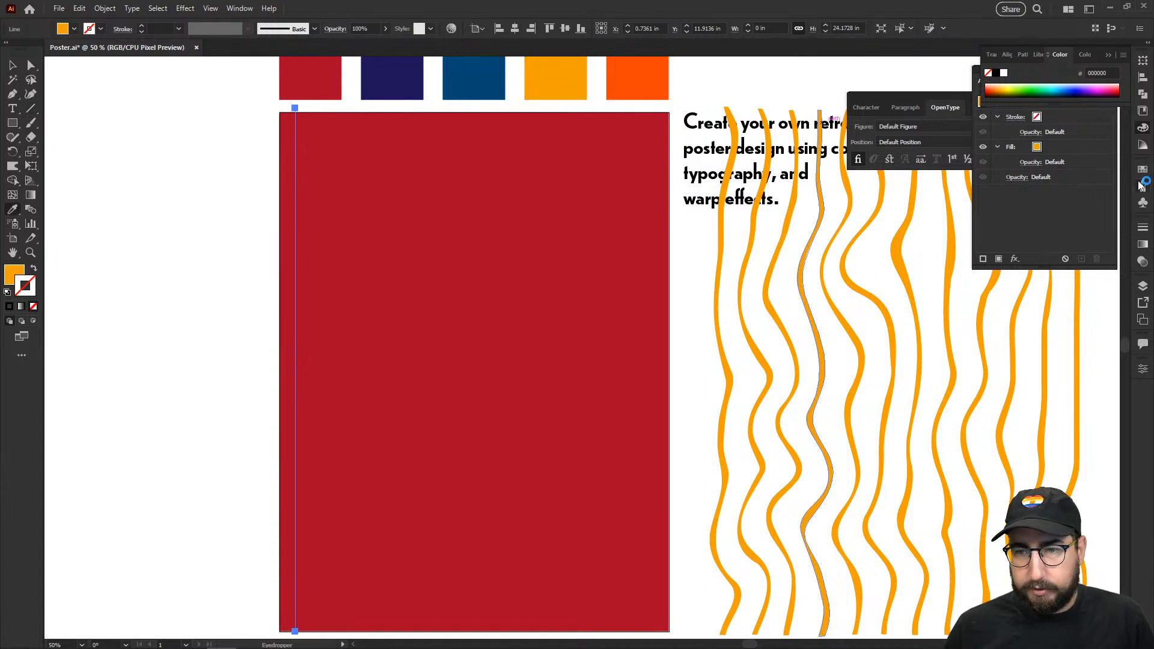
{"action": "left_click", "coordinate": [1143, 227]}
{"action": "type", "text": "2"}
{"action": "key", "text": "Return"}
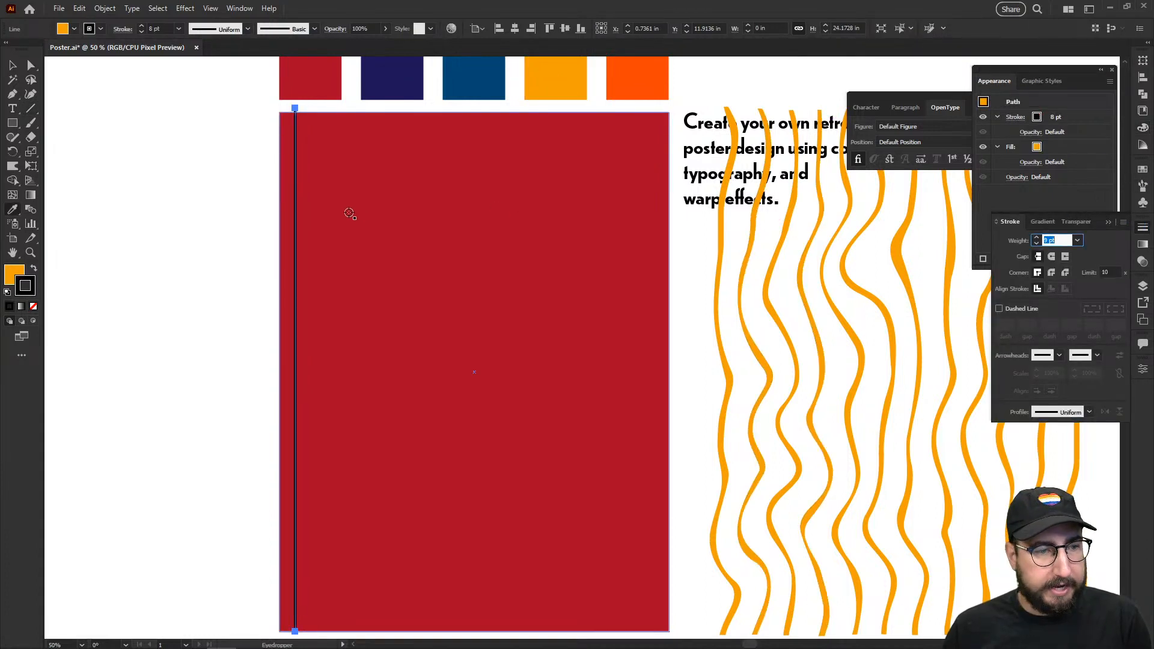
{"action": "type", "text": "12"}
{"action": "key", "text": "Return"}
{"action": "key", "text": "BackSpace"}
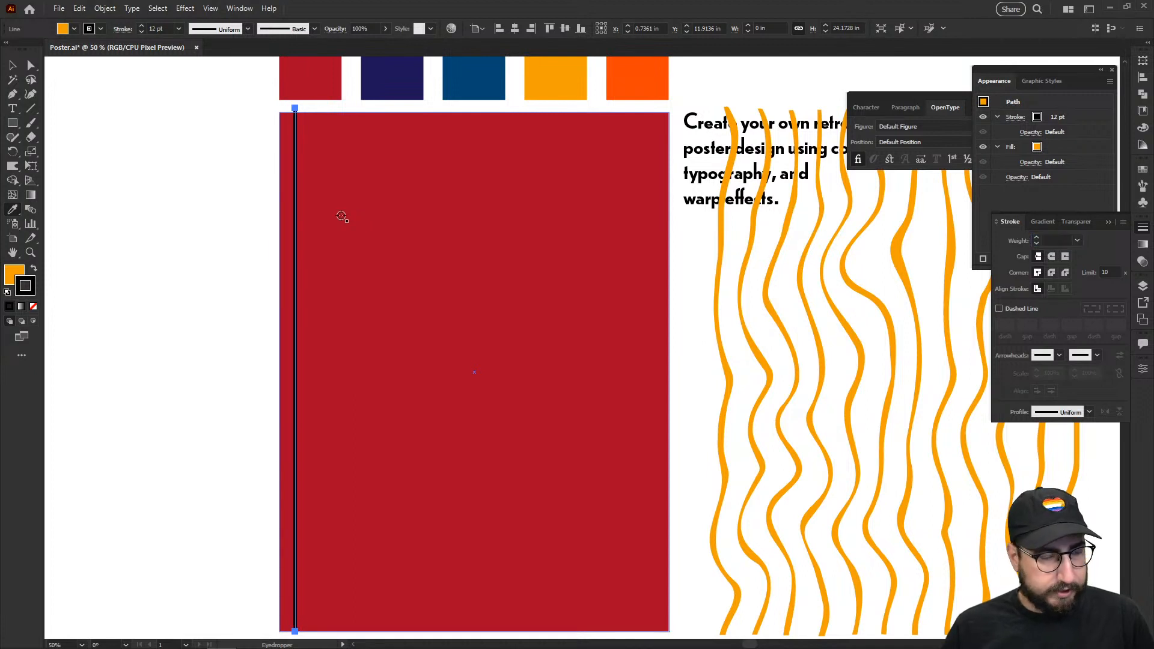
{"action": "key", "text": "shift+x"}
{"action": "key", "text": "x"}
{"action": "key", "text": "slash"}
Step: Copy the orange line repeatedly across the red rectangle, group the lines, and centre the group
{"action": "key", "text": "v"}
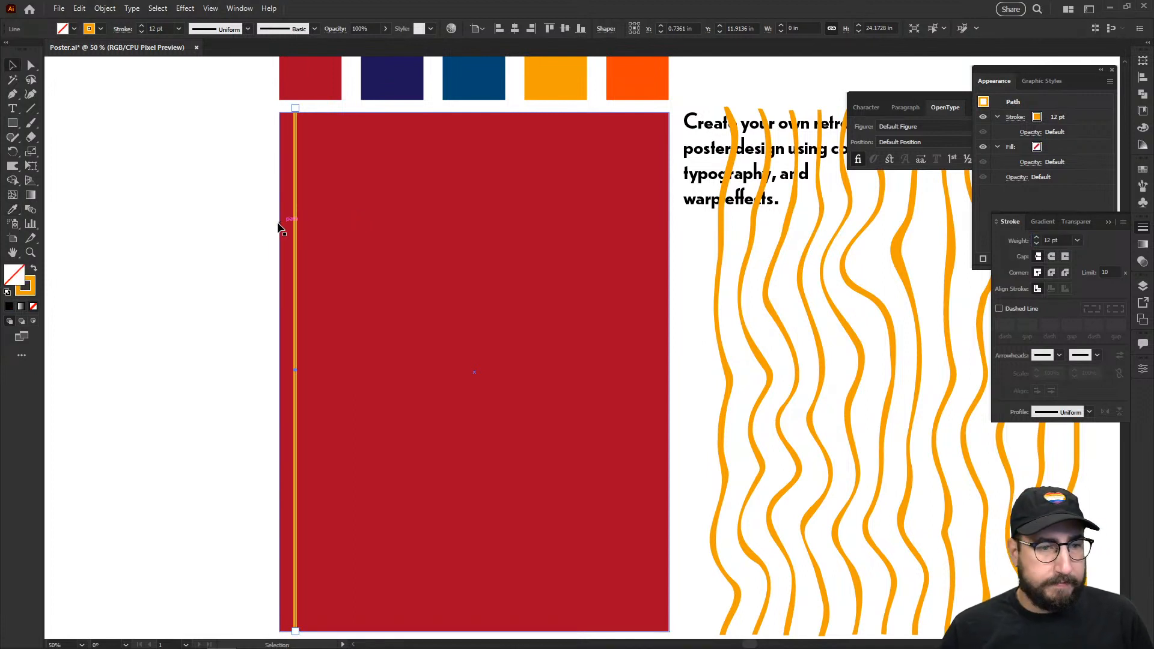
{"action": "left_click", "coordinate": [272, 223]}
{"action": "left_click_drag", "start_coordinate": [294, 189], "coordinate": [319, 191]}
{"action": "key", "text": "ctrl+d"}
{"action": "key", "text": "ctrl+d"}
{"action": "key", "text": "ctrl+d"}
{"action": "key", "text": "ctrl+d"}
{"action": "key", "text": "ctrl+d"}
{"action": "key", "text": "ctrl+d"}
{"action": "key", "text": "ctrl+d"}
{"action": "key", "text": "ctrl+d"}
{"action": "key", "text": "ctrl+d"}
{"action": "key", "text": "ctrl+d"}
{"action": "key", "text": "ctrl+d"}
{"action": "key", "text": "ctrl+d"}
{"action": "key", "text": "ctrl+d"}
{"action": "key", "text": "ctrl+d"}
{"action": "key", "text": "ctrl+d"}
{"action": "key", "text": "ctrl+d"}
{"action": "key", "text": "ctrl+d"}
{"action": "key", "text": "ctrl+d"}
{"action": "key", "text": "ctrl+d"}
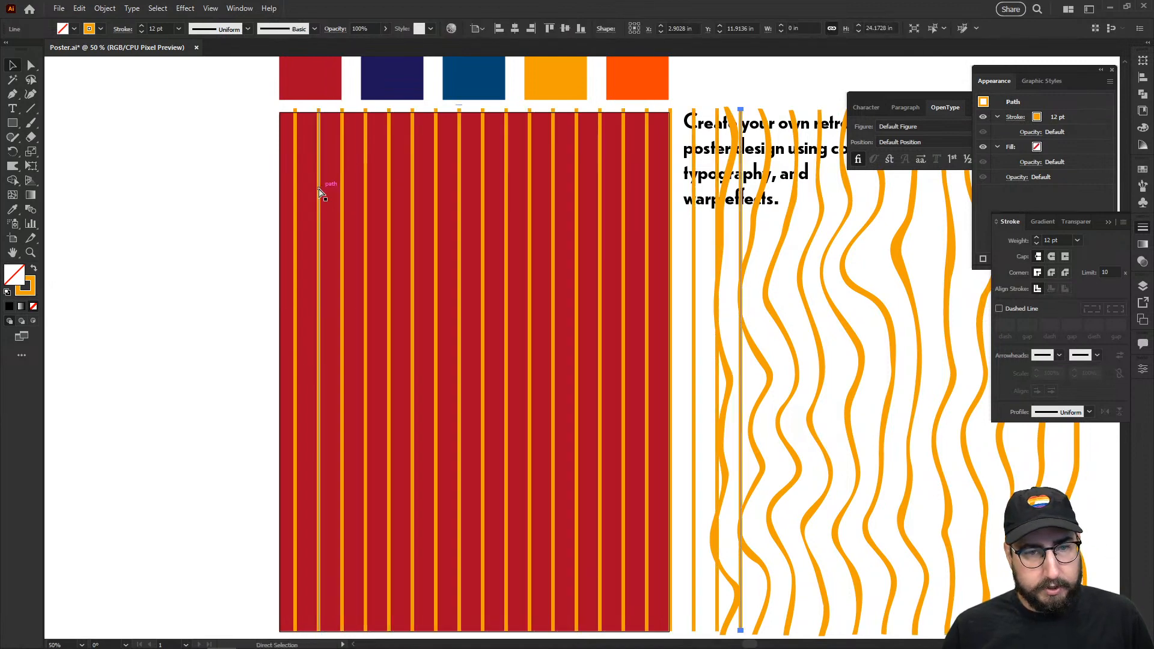
{"action": "key", "text": "ctrl+z"}
{"action": "key", "text": "ctrl+z"}
{"action": "key", "text": "ctrl+z"}
{"action": "key", "text": "ctrl+z"}
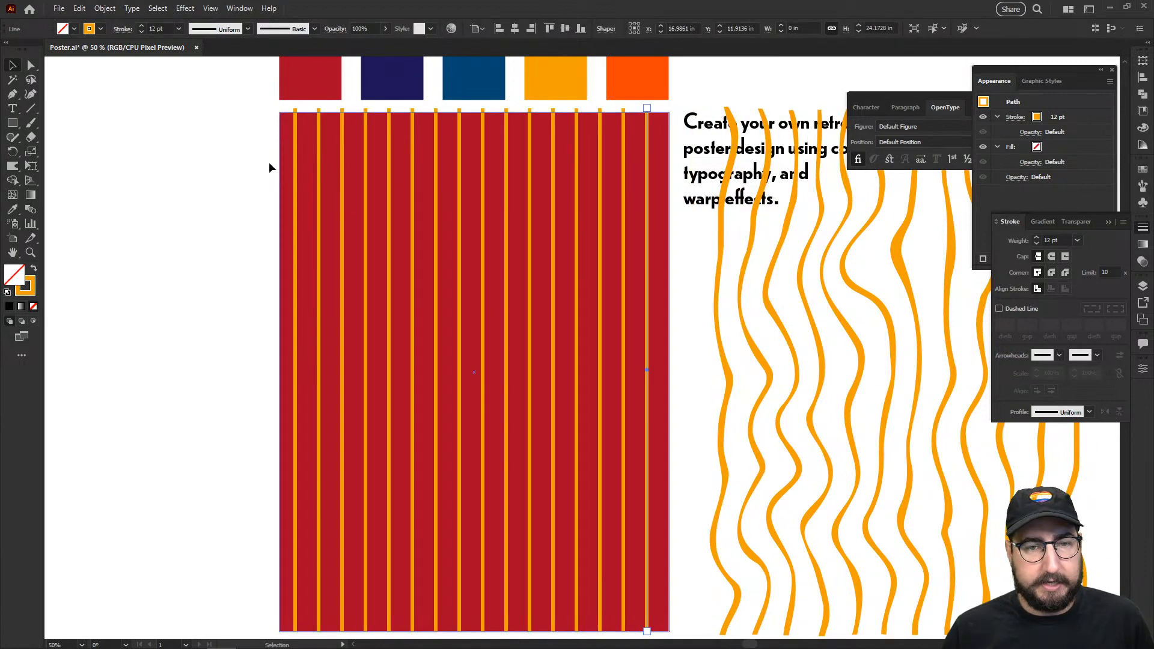
{"action": "left_click_drag", "start_coordinate": [244, 142], "coordinate": [658, 251]}
{"action": "left_click", "coordinate": [658, 192], "text": "shift"}
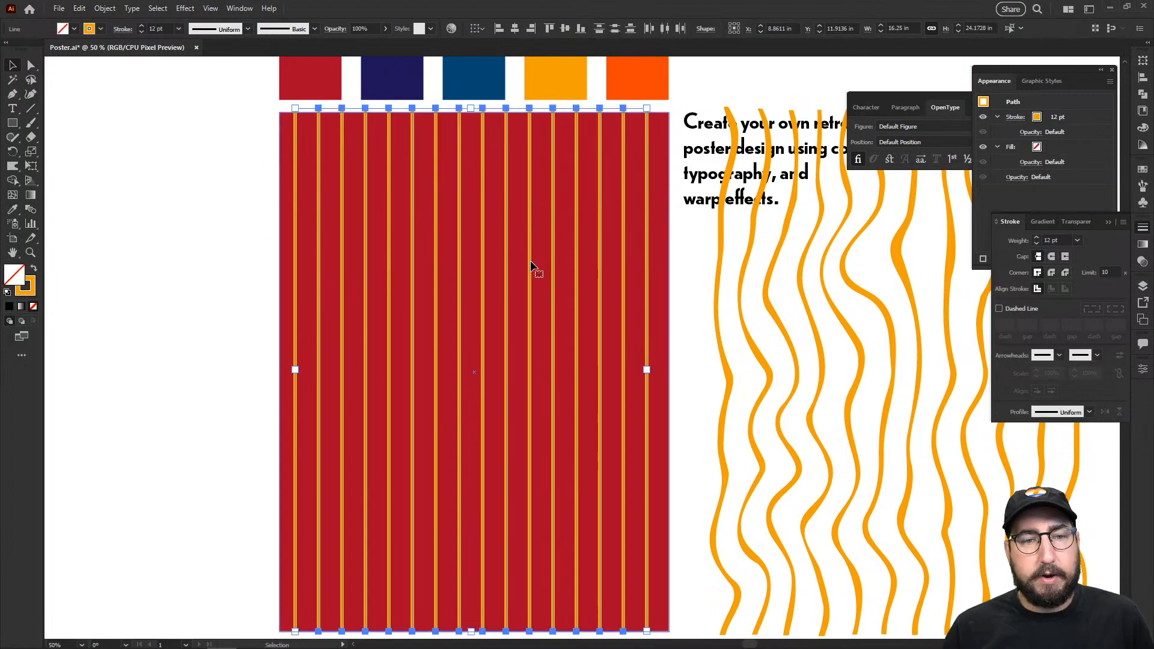
{"action": "key", "text": "ctrl+g"}
{"action": "left_click", "coordinate": [515, 29]}
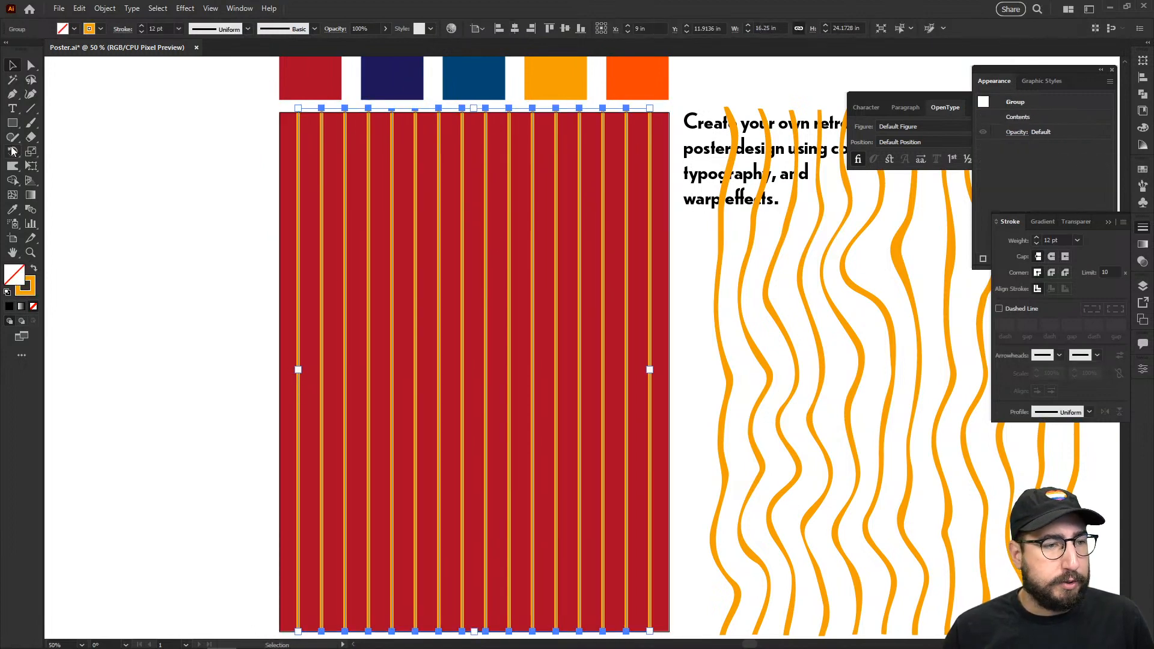
Step: With the Warp tool, bend the upper and right-hand orange lines into waves
{"action": "left_click_drag", "start_coordinate": [12, 167], "coordinate": [59, 179]}
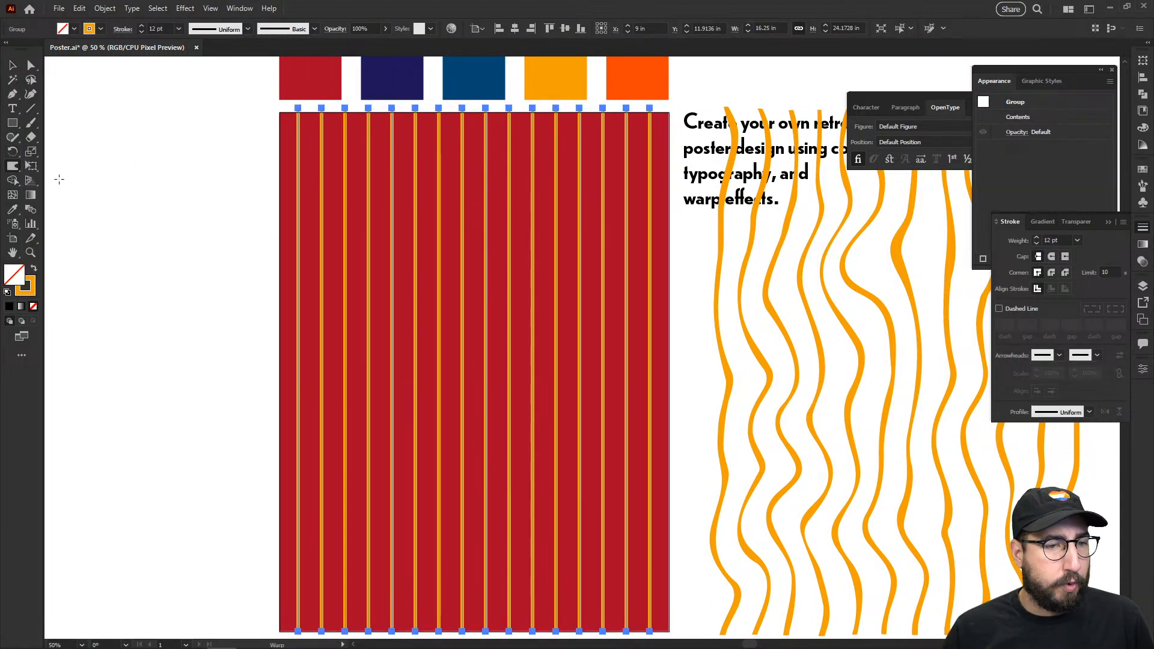
{"action": "mouse_move", "coordinate": [270, 150]}
{"action": "left_mouse_down"}
{"action": "mouse_move", "coordinate": [282, 174]}
{"action": "mouse_move", "coordinate": [360, 196]}
{"action": "left_mouse_up"}
{"action": "mouse_move", "coordinate": [384, 201]}
{"action": "left_mouse_down"}
{"action": "mouse_move", "coordinate": [407, 204]}
{"action": "mouse_move", "coordinate": [402, 258]}
{"action": "mouse_move", "coordinate": [348, 258]}
{"action": "left_mouse_up"}
{"action": "left_click_drag", "start_coordinate": [330, 265], "coordinate": [393, 298]}
{"action": "mouse_move", "coordinate": [310, 306]}
{"action": "left_mouse_down"}
{"action": "mouse_move", "coordinate": [282, 353]}
{"action": "mouse_move", "coordinate": [420, 414]}
{"action": "left_mouse_up"}
{"action": "mouse_move", "coordinate": [448, 300]}
{"action": "left_mouse_down"}
{"action": "mouse_move", "coordinate": [610, 309]}
{"action": "mouse_move", "coordinate": [577, 373]}
{"action": "left_mouse_up"}
{"action": "mouse_move", "coordinate": [619, 198]}
{"action": "left_mouse_down"}
{"action": "mouse_move", "coordinate": [541, 144]}
{"action": "mouse_move", "coordinate": [625, 135]}
{"action": "mouse_move", "coordinate": [682, 258]}
{"action": "mouse_move", "coordinate": [637, 192]}
{"action": "mouse_move", "coordinate": [568, 156]}
{"action": "mouse_move", "coordinate": [604, 348]}
{"action": "left_mouse_up"}
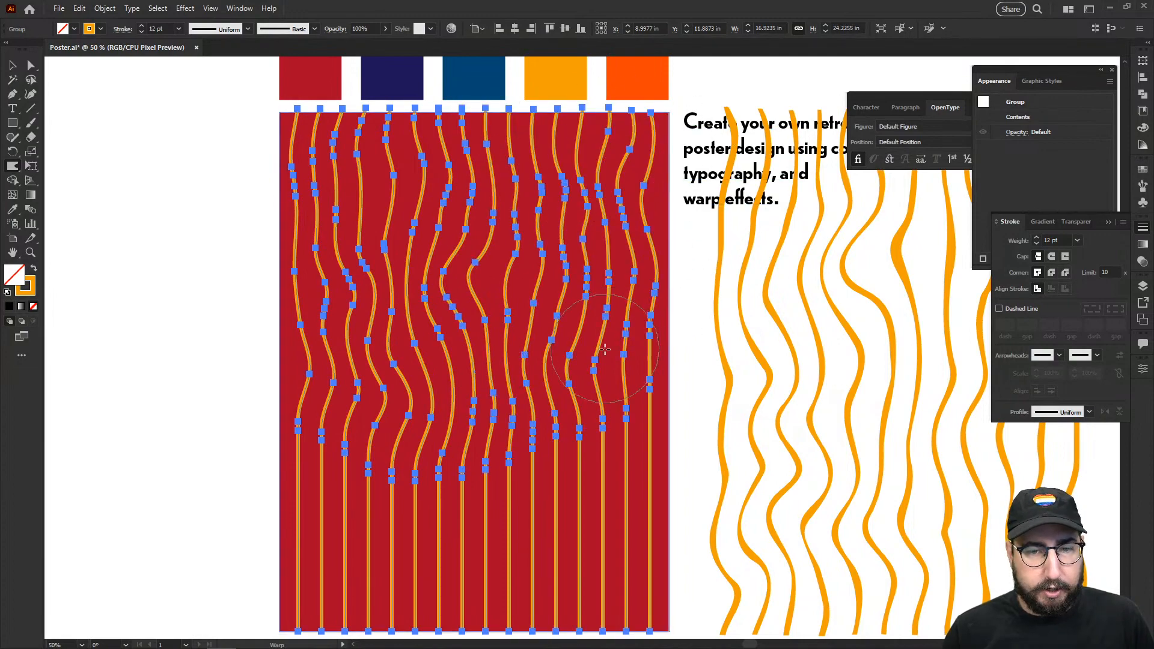
{"action": "left_click_drag", "start_coordinate": [541, 448], "coordinate": [630, 449]}
Step: Warp the lower orange lines sideways into loose curves, then deselect and view the whole poster
{"action": "mouse_move", "coordinate": [655, 484]}
{"action": "left_mouse_down"}
{"action": "mouse_move", "coordinate": [590, 525]}
{"action": "mouse_move", "coordinate": [646, 544]}
{"action": "left_mouse_up"}
{"action": "left_click_drag", "start_coordinate": [535, 530], "coordinate": [560, 424]}
{"action": "mouse_move", "coordinate": [466, 446]}
{"action": "left_mouse_down"}
{"action": "mouse_move", "coordinate": [532, 424]}
{"action": "mouse_move", "coordinate": [478, 450]}
{"action": "left_mouse_up"}
{"action": "mouse_move", "coordinate": [481, 364]}
{"action": "left_mouse_down"}
{"action": "mouse_move", "coordinate": [424, 386]}
{"action": "mouse_move", "coordinate": [395, 443]}
{"action": "left_mouse_up"}
{"action": "mouse_move", "coordinate": [307, 423]}
{"action": "left_mouse_down"}
{"action": "mouse_move", "coordinate": [305, 563]}
{"action": "mouse_move", "coordinate": [296, 556]}
{"action": "left_mouse_up"}
{"action": "left_click_drag", "start_coordinate": [322, 464], "coordinate": [211, 510]}
{"action": "left_click_drag", "start_coordinate": [329, 342], "coordinate": [311, 316]}
{"action": "mouse_move", "coordinate": [404, 402]}
{"action": "left_mouse_down"}
{"action": "mouse_move", "coordinate": [307, 451]}
{"action": "mouse_move", "coordinate": [240, 445]}
{"action": "left_mouse_up"}
{"action": "left_click_drag", "start_coordinate": [324, 444], "coordinate": [213, 451]}
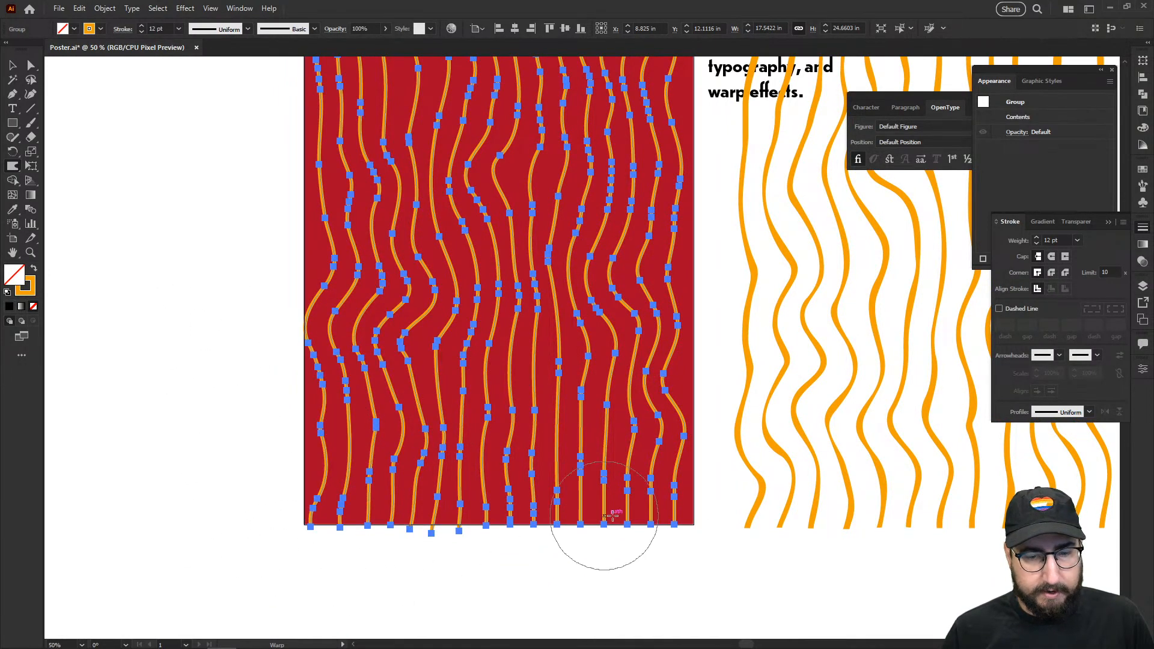
{"action": "left_click_drag", "start_coordinate": [535, 418], "coordinate": [737, 471]}
{"action": "mouse_move", "coordinate": [595, 455]}
{"action": "left_mouse_down"}
{"action": "mouse_move", "coordinate": [575, 474]}
{"action": "mouse_move", "coordinate": [481, 457]}
{"action": "left_mouse_up"}
{"action": "key", "text": "v"}
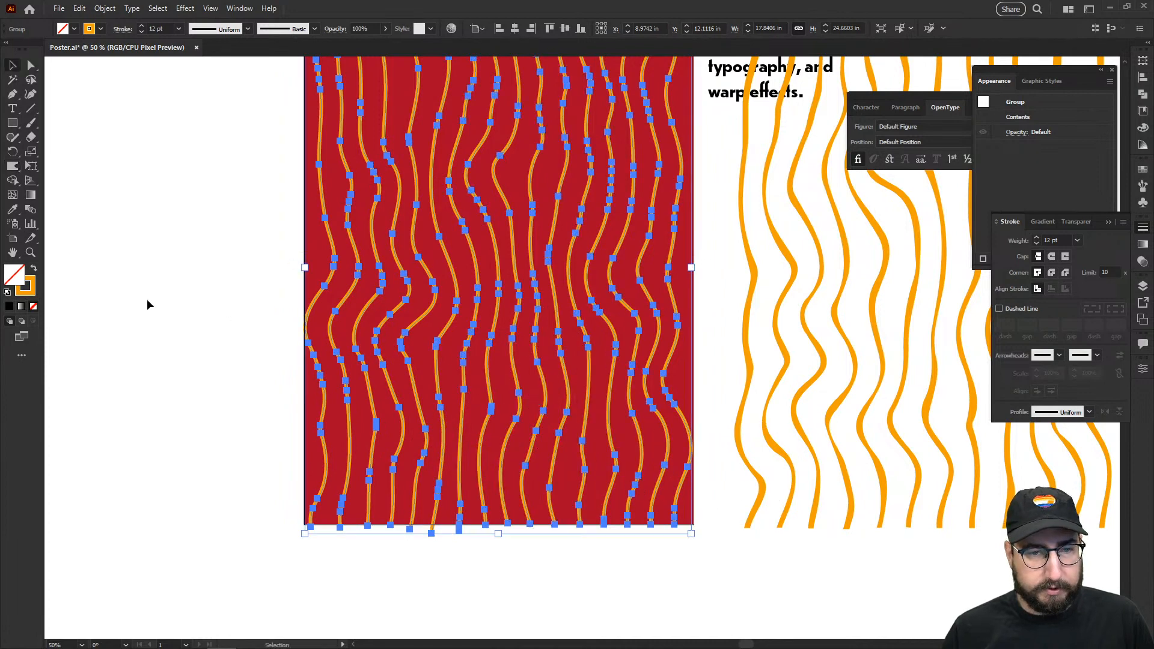
{"action": "left_click", "coordinate": [147, 300]}
{"action": "key", "text": "z"}
{"action": "left_click", "coordinate": [555, 273], "text": "alt"}
{"action": "left_click_drag", "start_coordinate": [581, 298], "coordinate": [494, 319]}
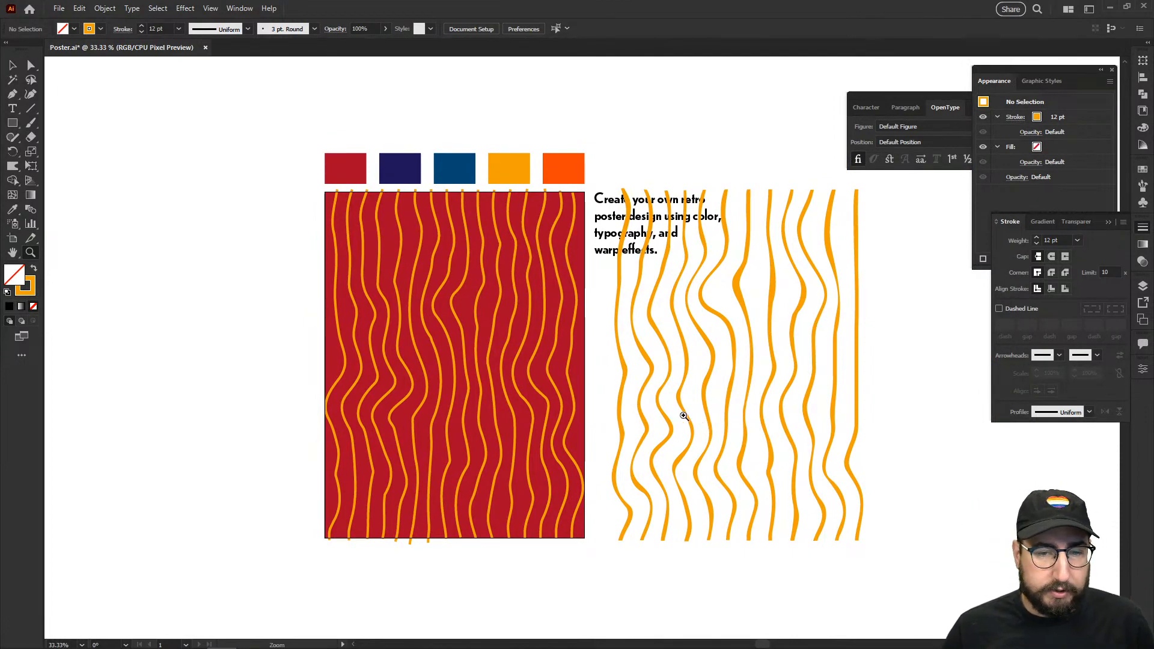
Step: Delete the old stripe group from the red poster
{"action": "key", "text": "v"}
{"action": "left_click", "coordinate": [531, 311]}
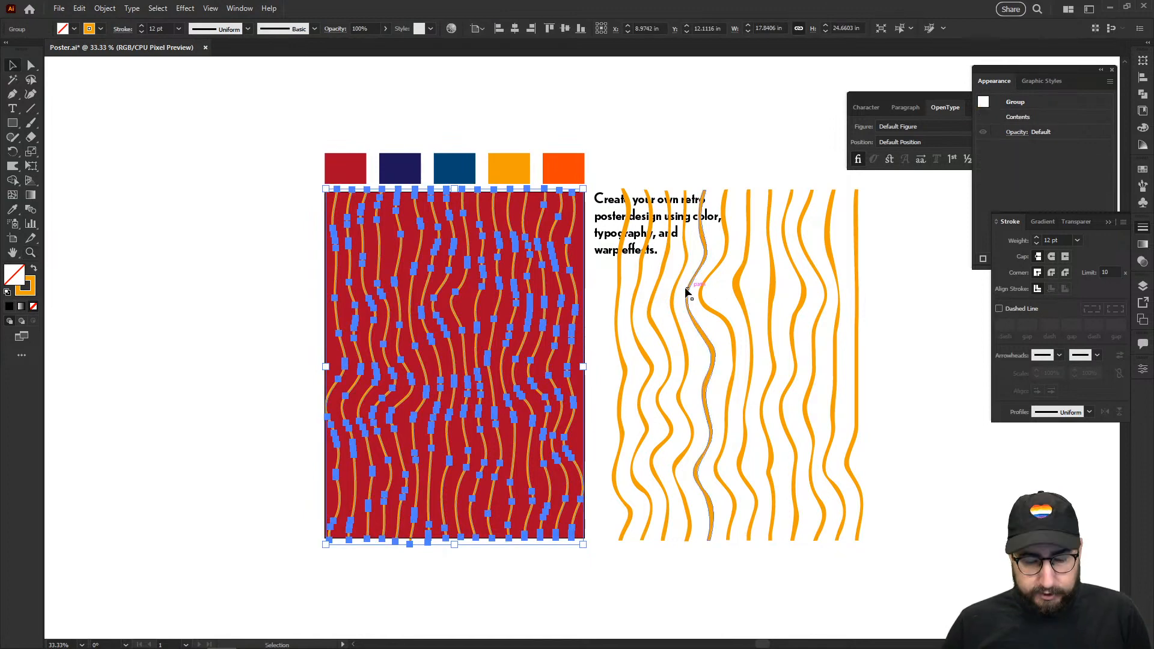
{"action": "key", "text": "Delete"}
Step: Move the wavy stripe group onto the red poster, centre it, and pick the Twirl tool
{"action": "left_click_drag", "start_coordinate": [703, 287], "coordinate": [495, 294]}
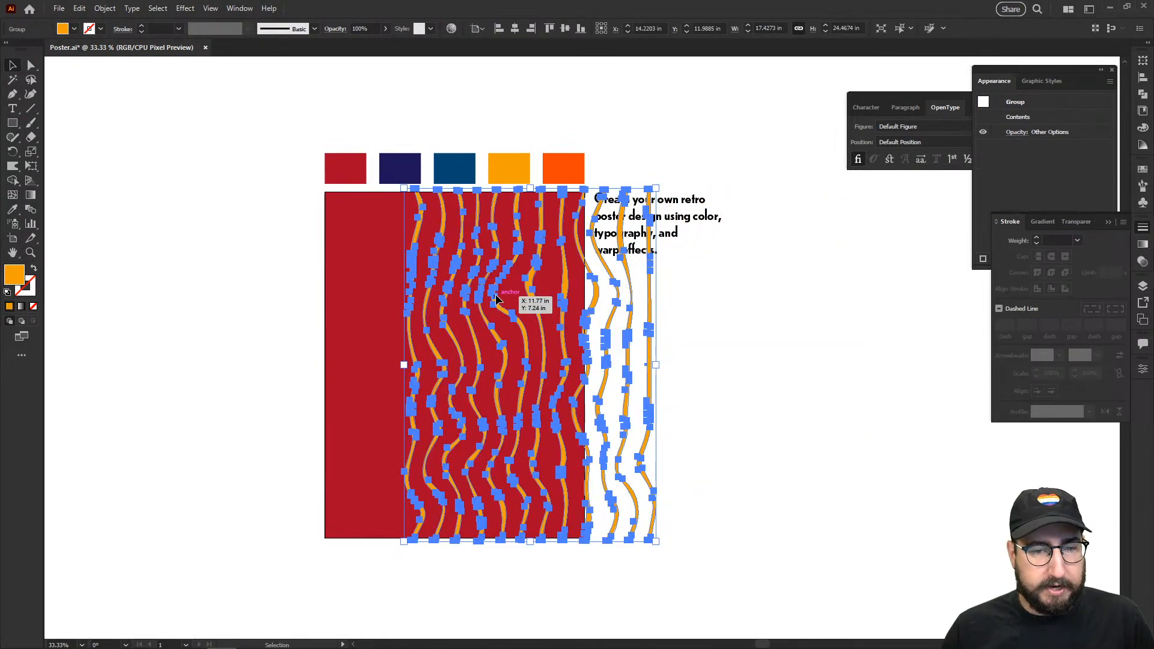
{"action": "left_click", "coordinate": [515, 28]}
{"action": "left_click", "coordinate": [594, 75]}
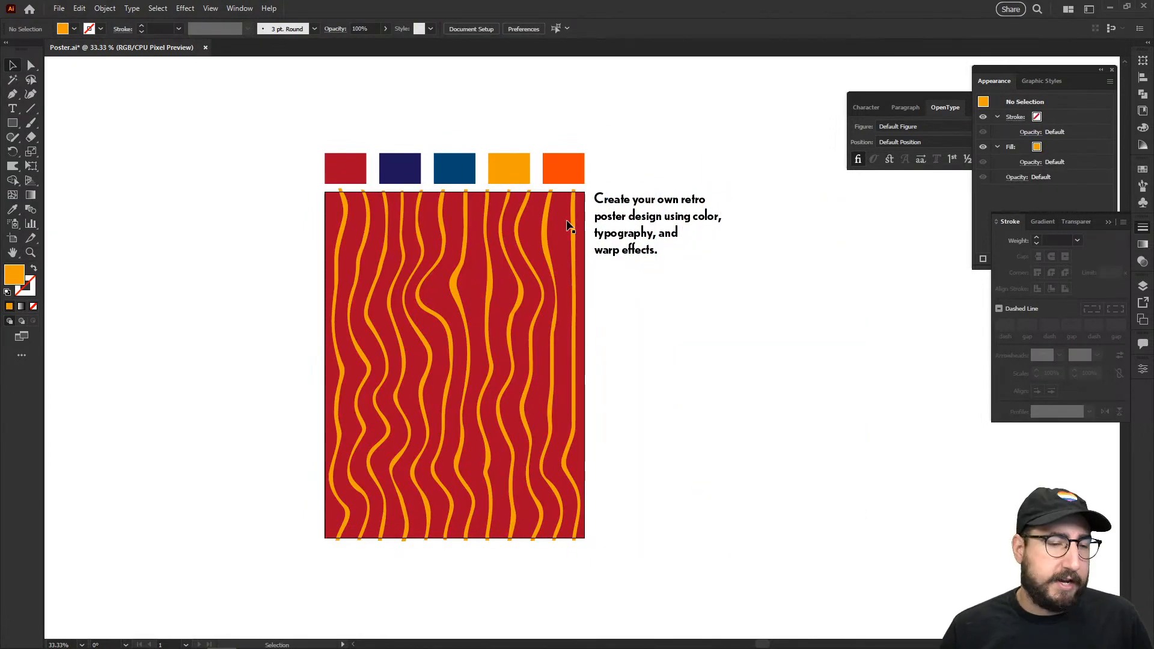
{"action": "left_click", "coordinate": [334, 252]}
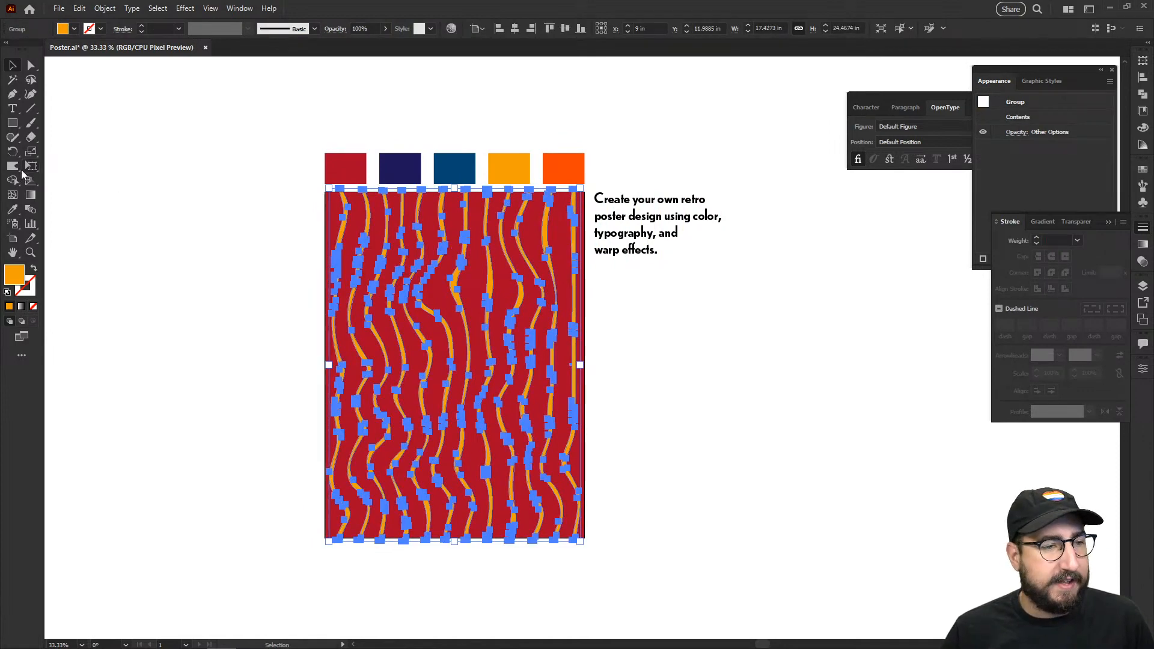
{"action": "left_click", "coordinate": [17, 173]}
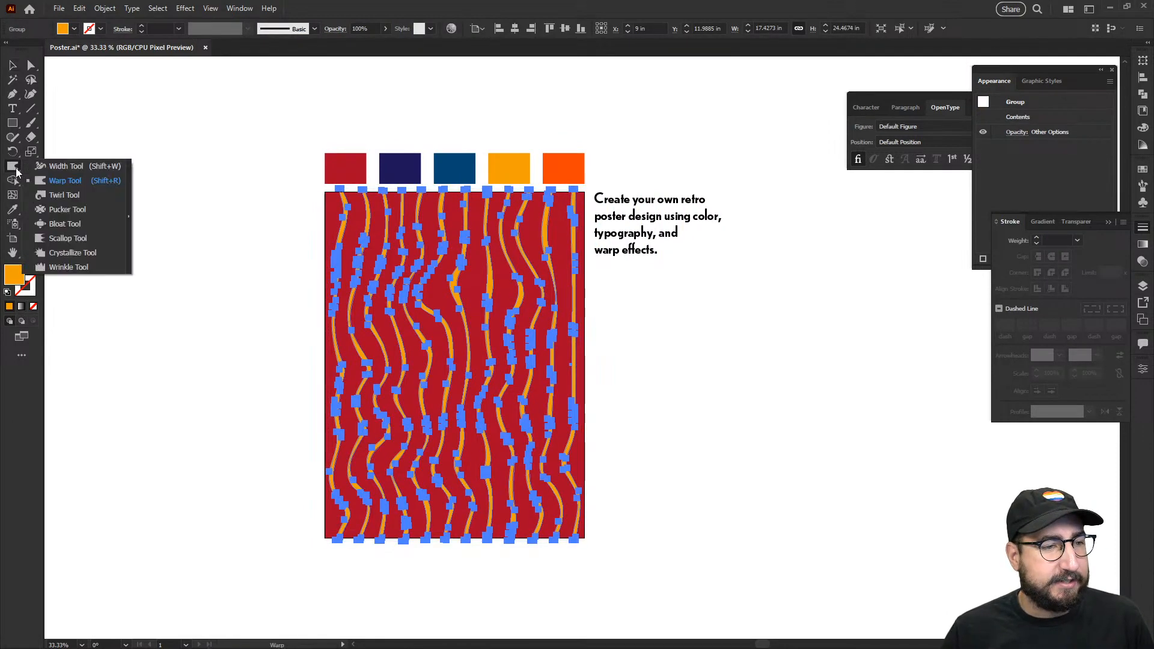
{"action": "left_click", "coordinate": [73, 192]}
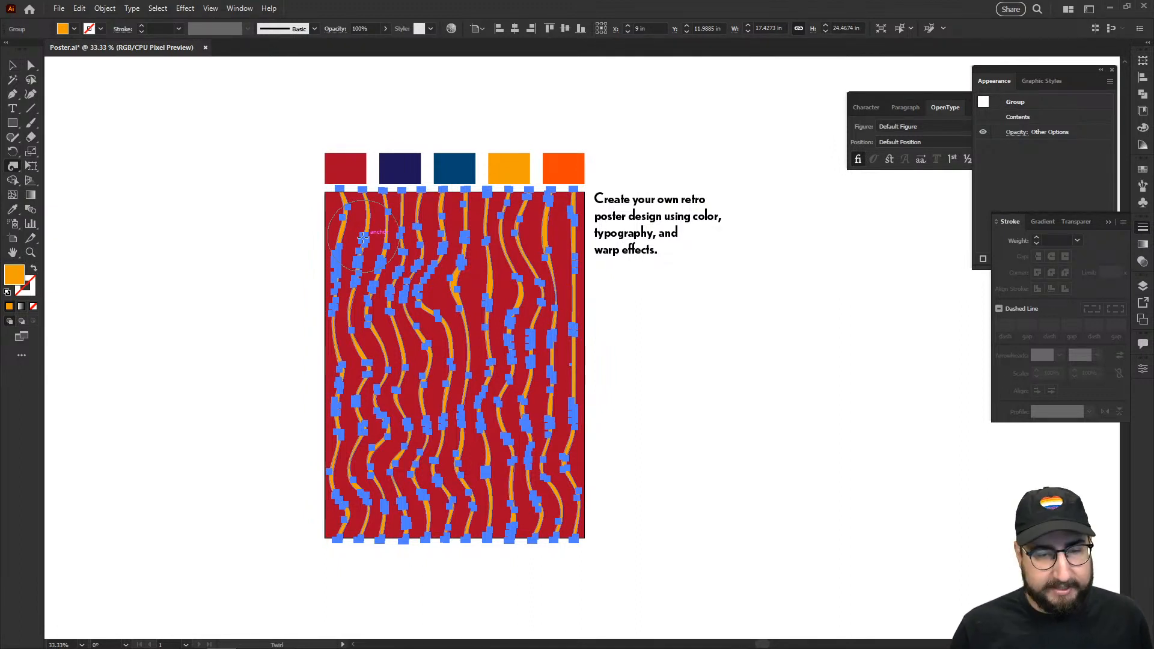
Step: Set the Twirl tool's twirl rate to 30°
{"action": "key", "text": "Return"}
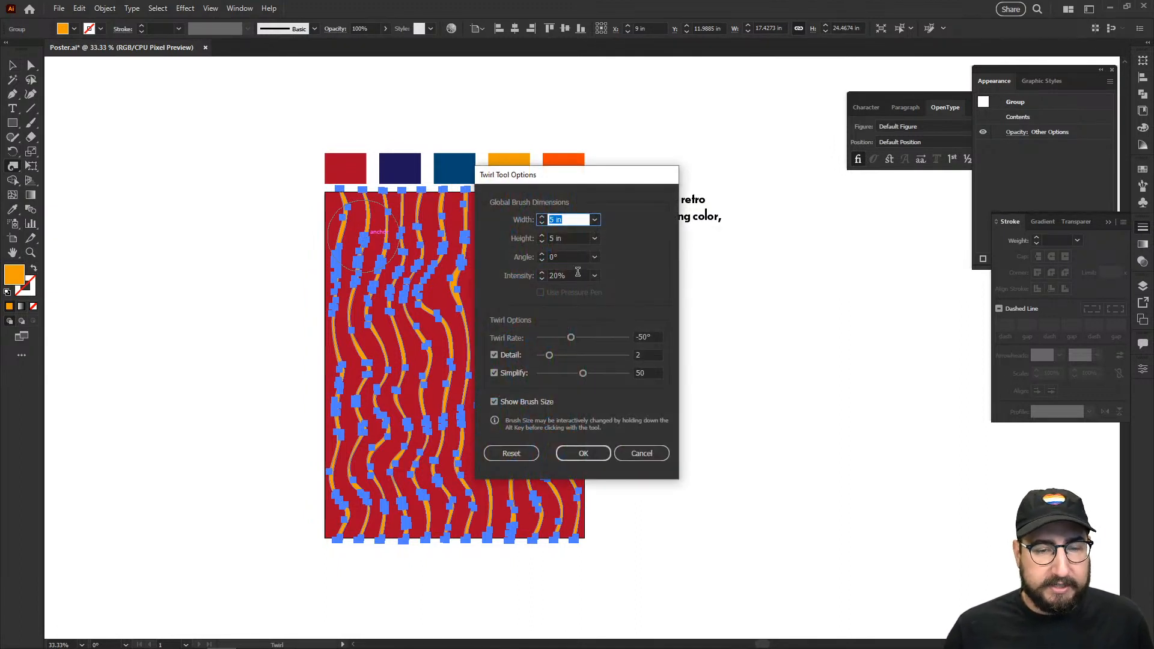
{"action": "left_click", "coordinate": [588, 338]}
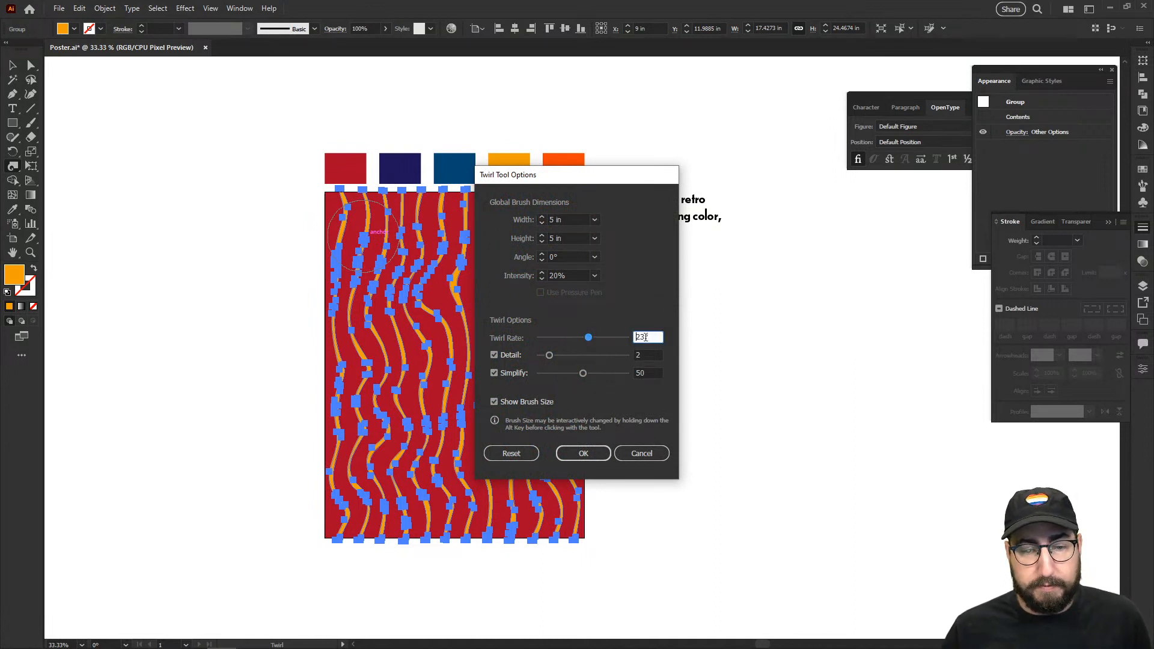
{"action": "type", "text": "30"}
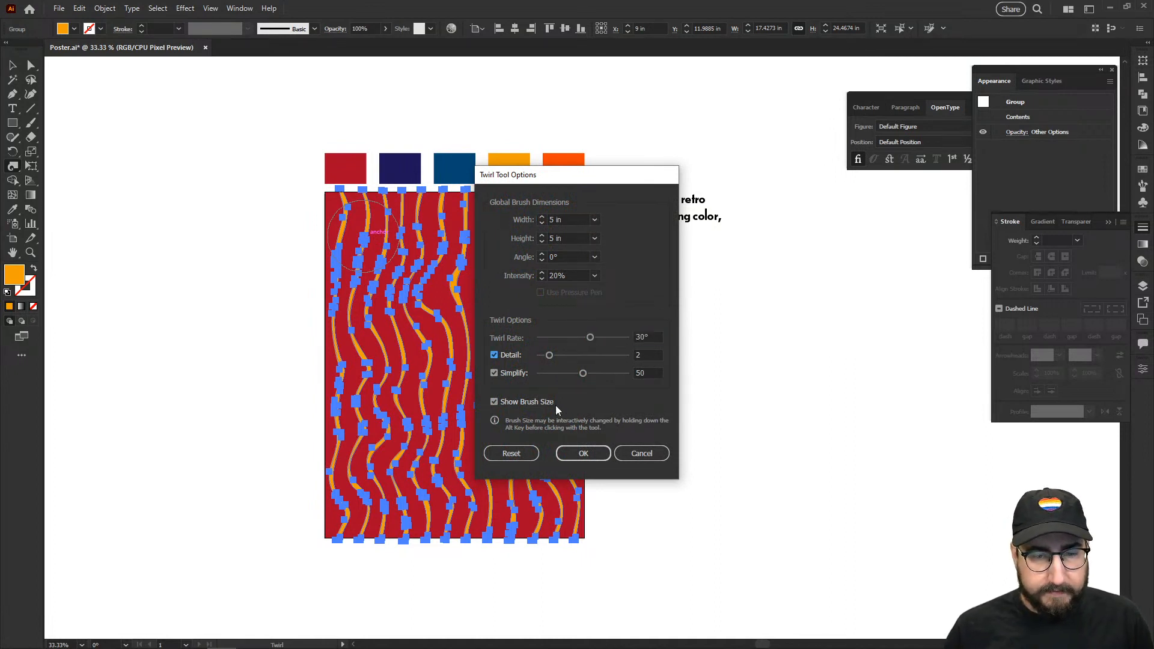
{"action": "left_click", "coordinate": [581, 454]}
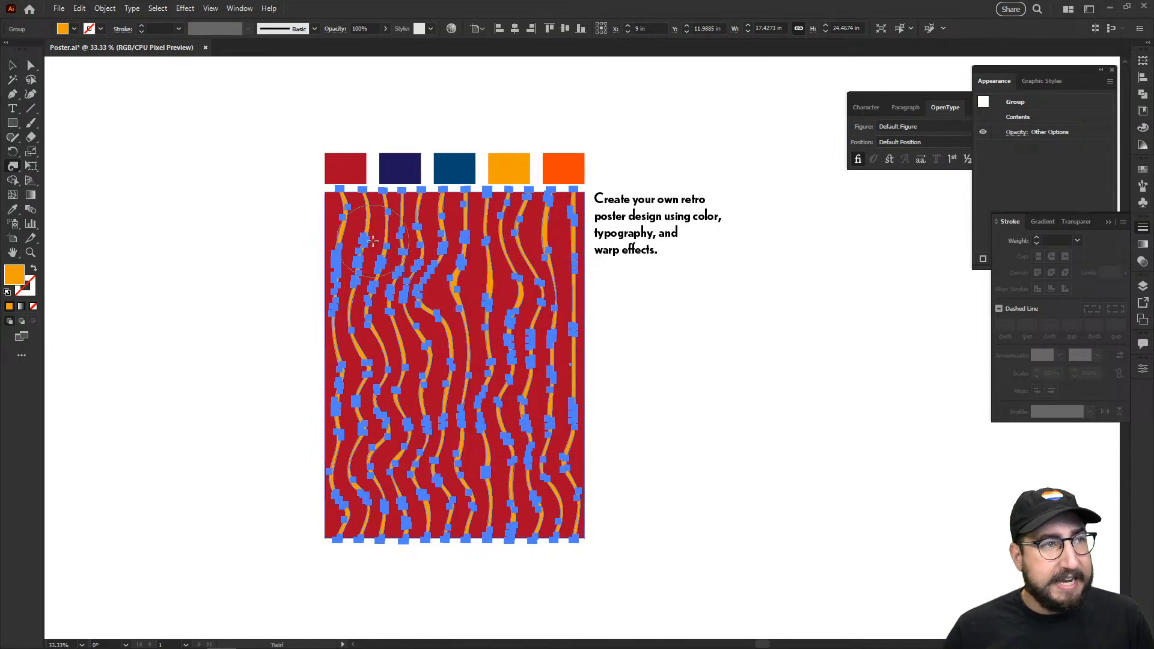
Step: Brush the twirl across the stripes, left, upper, right, lower and centre, into tangled swirls
{"action": "mouse_move", "coordinate": [332, 211]}
{"action": "left_mouse_down"}
{"action": "mouse_move", "coordinate": [394, 236]}
{"action": "mouse_move", "coordinate": [337, 337]}
{"action": "left_mouse_up"}
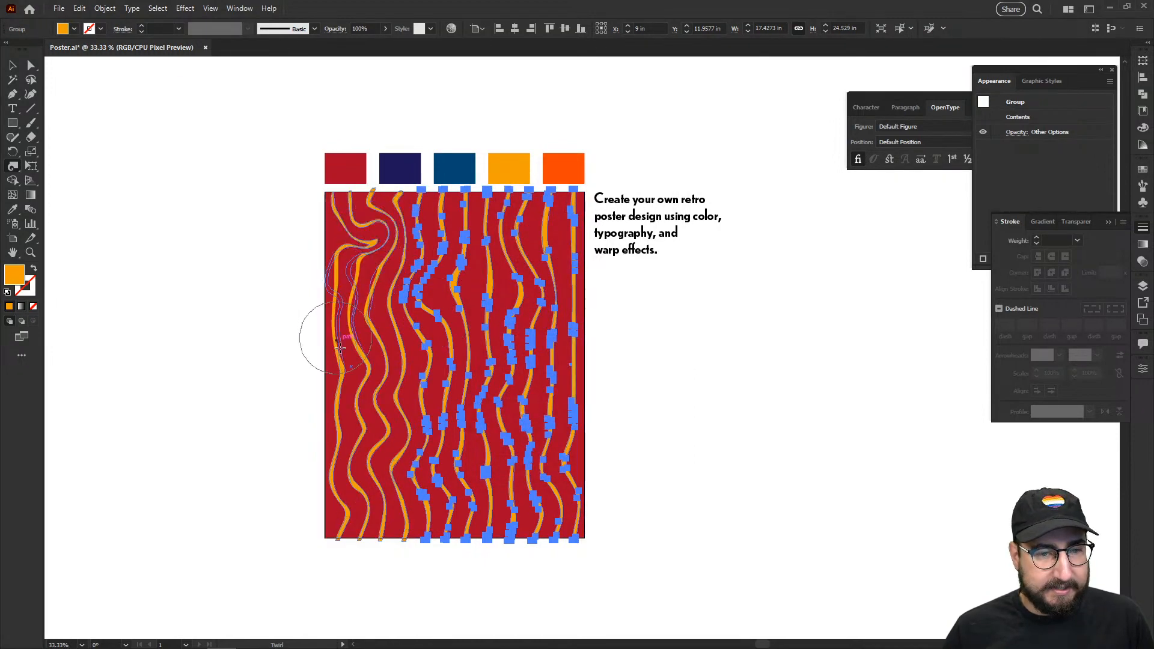
{"action": "mouse_move", "coordinate": [374, 295]}
{"action": "left_mouse_down"}
{"action": "mouse_move", "coordinate": [428, 252]}
{"action": "mouse_move", "coordinate": [384, 294]}
{"action": "left_mouse_up"}
{"action": "left_click_drag", "start_coordinate": [425, 240], "coordinate": [509, 223]}
{"action": "left_click_drag", "start_coordinate": [410, 203], "coordinate": [434, 208]}
{"action": "left_click_drag", "start_coordinate": [511, 221], "coordinate": [554, 225]}
{"action": "mouse_move", "coordinate": [533, 265]}
{"action": "left_mouse_down"}
{"action": "mouse_move", "coordinate": [518, 290]}
{"action": "mouse_move", "coordinate": [441, 329]}
{"action": "left_mouse_up"}
{"action": "mouse_move", "coordinate": [521, 363]}
{"action": "left_mouse_down"}
{"action": "mouse_move", "coordinate": [559, 348]}
{"action": "mouse_move", "coordinate": [528, 425]}
{"action": "mouse_move", "coordinate": [549, 378]}
{"action": "mouse_move", "coordinate": [540, 396]}
{"action": "left_mouse_up"}
{"action": "mouse_move", "coordinate": [442, 445]}
{"action": "left_mouse_down"}
{"action": "mouse_move", "coordinate": [489, 472]}
{"action": "mouse_move", "coordinate": [556, 461]}
{"action": "left_mouse_up"}
{"action": "mouse_move", "coordinate": [348, 318]}
{"action": "left_mouse_down"}
{"action": "mouse_move", "coordinate": [415, 351]}
{"action": "mouse_move", "coordinate": [343, 431]}
{"action": "mouse_move", "coordinate": [454, 407]}
{"action": "left_mouse_up"}
{"action": "mouse_move", "coordinate": [344, 411]}
{"action": "left_mouse_down"}
{"action": "mouse_move", "coordinate": [279, 434]}
{"action": "mouse_move", "coordinate": [330, 428]}
{"action": "mouse_move", "coordinate": [372, 493]}
{"action": "left_mouse_up"}
{"action": "mouse_move", "coordinate": [395, 534]}
{"action": "left_mouse_down"}
{"action": "mouse_move", "coordinate": [366, 530]}
{"action": "mouse_move", "coordinate": [360, 544]}
{"action": "left_mouse_up"}
{"action": "left_click_drag", "start_coordinate": [488, 466], "coordinate": [563, 527]}
{"action": "left_click_drag", "start_coordinate": [524, 465], "coordinate": [510, 463]}
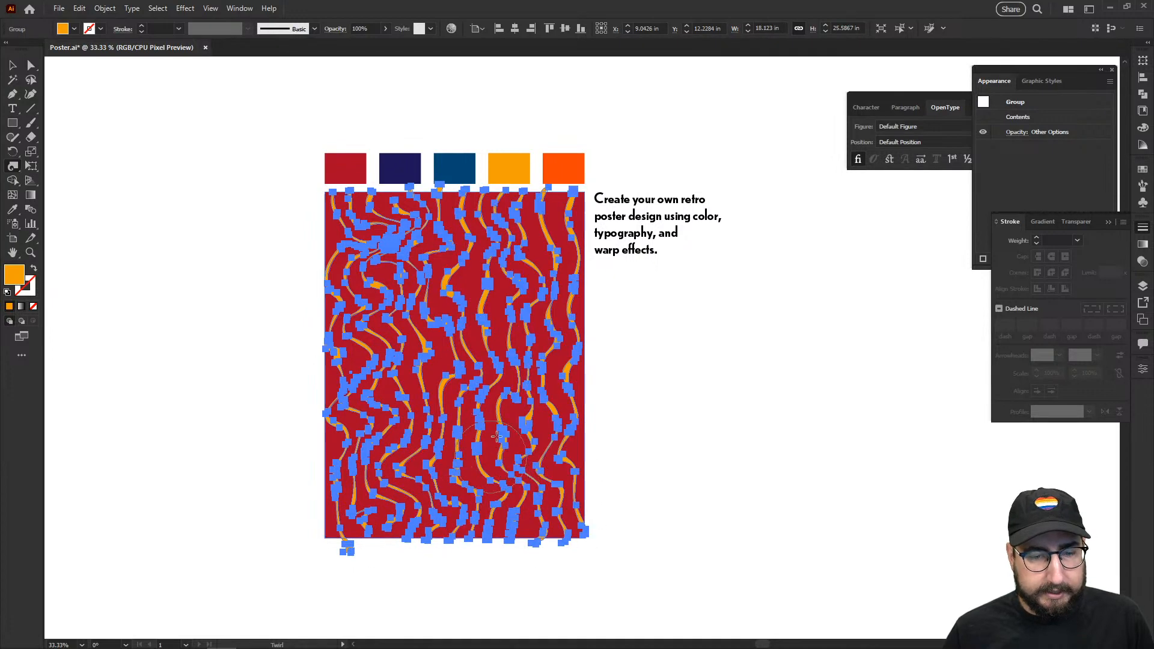
{"action": "left_click_drag", "start_coordinate": [434, 313], "coordinate": [501, 296]}
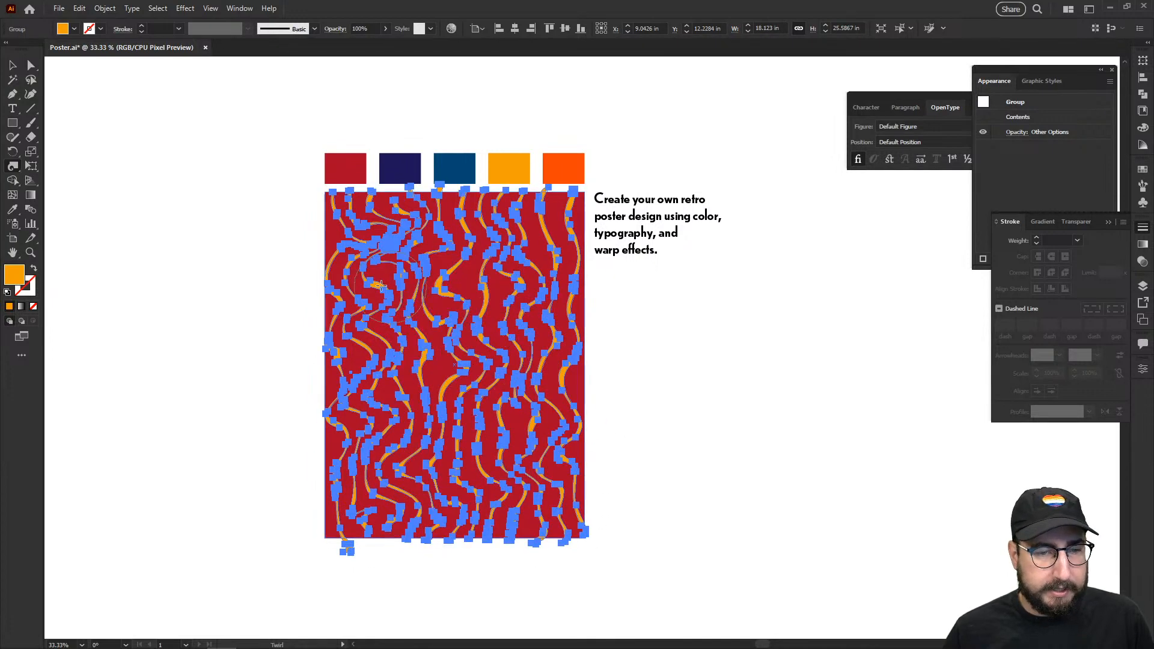
{"action": "mouse_move", "coordinate": [385, 282]}
{"action": "left_mouse_down"}
{"action": "mouse_move", "coordinate": [283, 235]}
{"action": "mouse_move", "coordinate": [288, 265]}
{"action": "left_mouse_up"}
{"action": "key", "text": "v"}
{"action": "left_click", "coordinate": [665, 391]}
Step: Zoom in and colour the poster's background rectangle with the navy swatch
{"action": "key", "text": "z"}
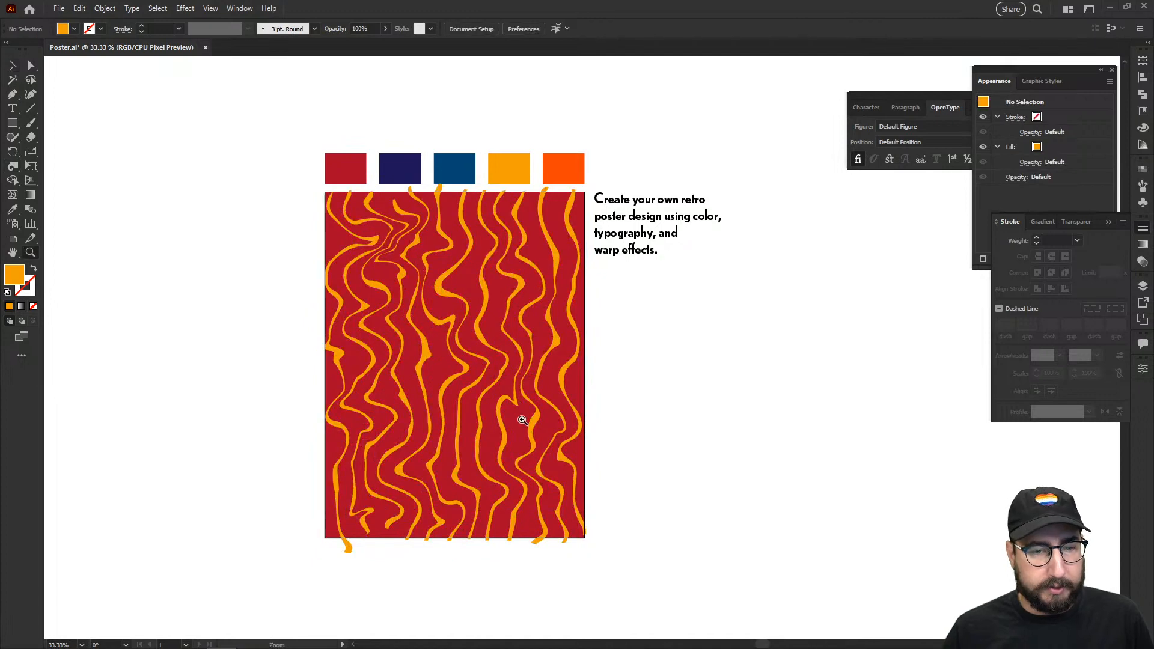
{"action": "left_click", "coordinate": [521, 419]}
{"action": "left_click_drag", "start_coordinate": [533, 430], "coordinate": [511, 509]}
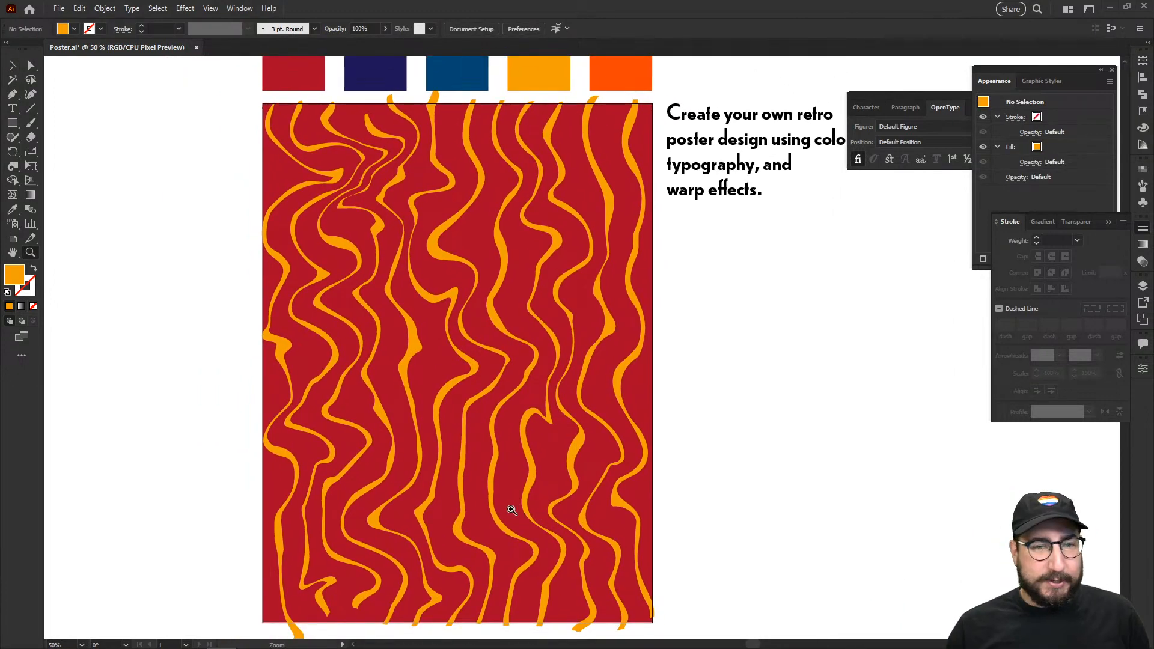
{"action": "key", "text": "v"}
{"action": "left_click", "coordinate": [461, 192]}
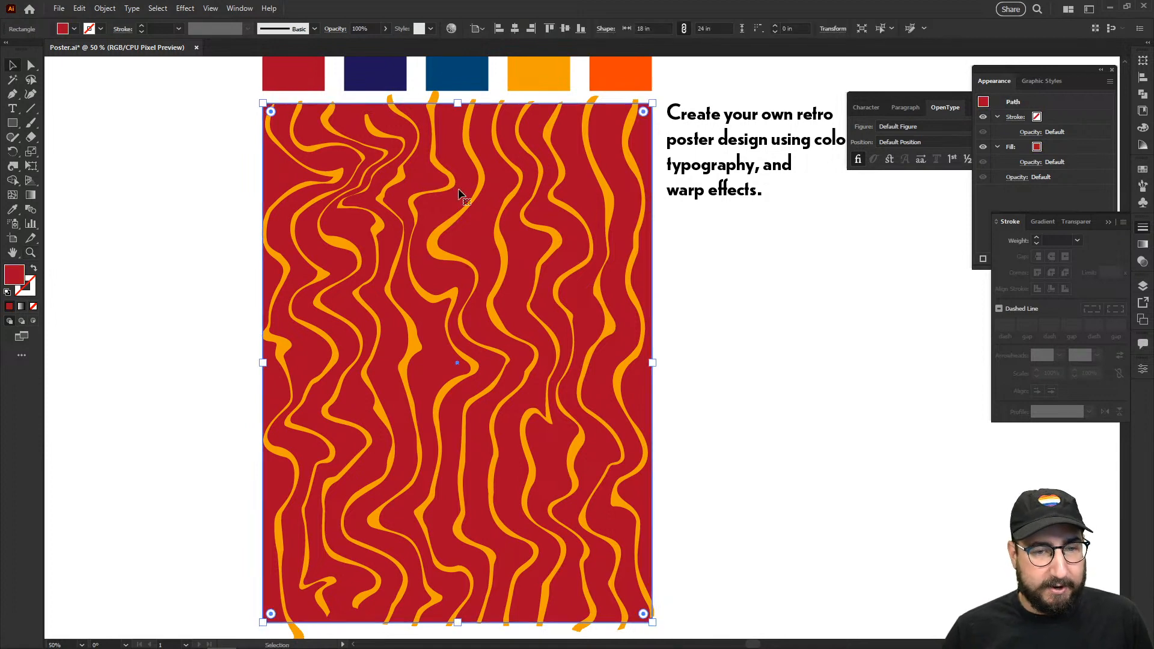
{"action": "key", "text": "i"}
{"action": "left_click", "coordinate": [460, 80]}
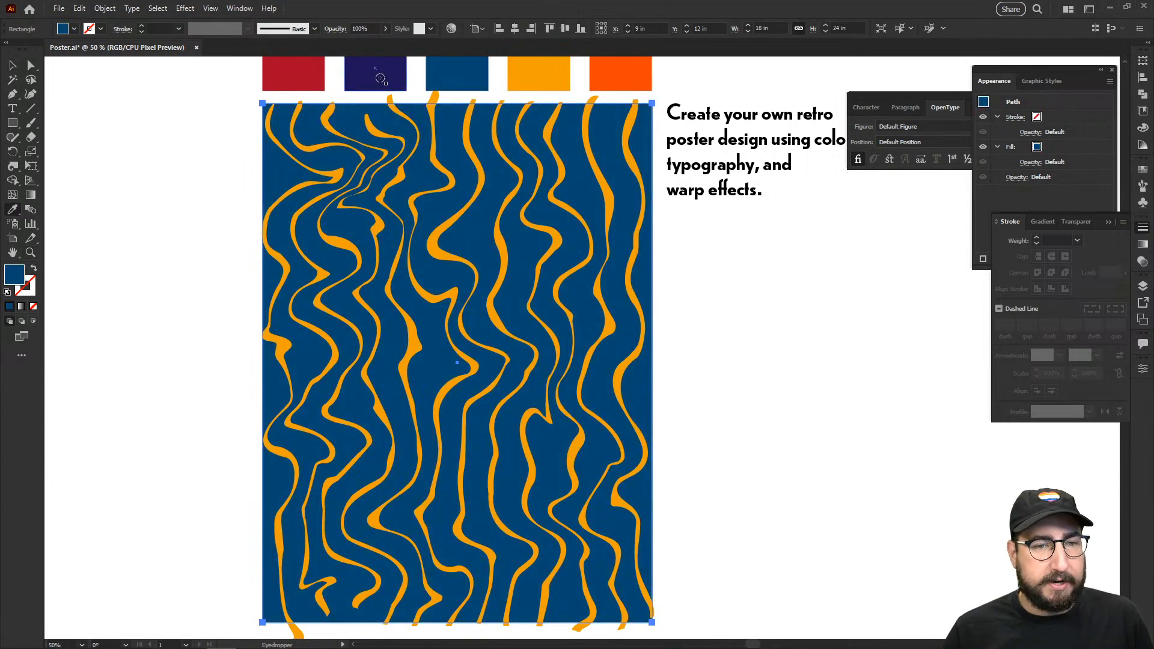
{"action": "left_click", "coordinate": [375, 76]}
Step: Recolour the swirled stripe group with the dark blue swatch and deselect it
{"action": "key", "text": "v"}
{"action": "left_click", "coordinate": [408, 119]}
{"action": "key", "text": "i"}
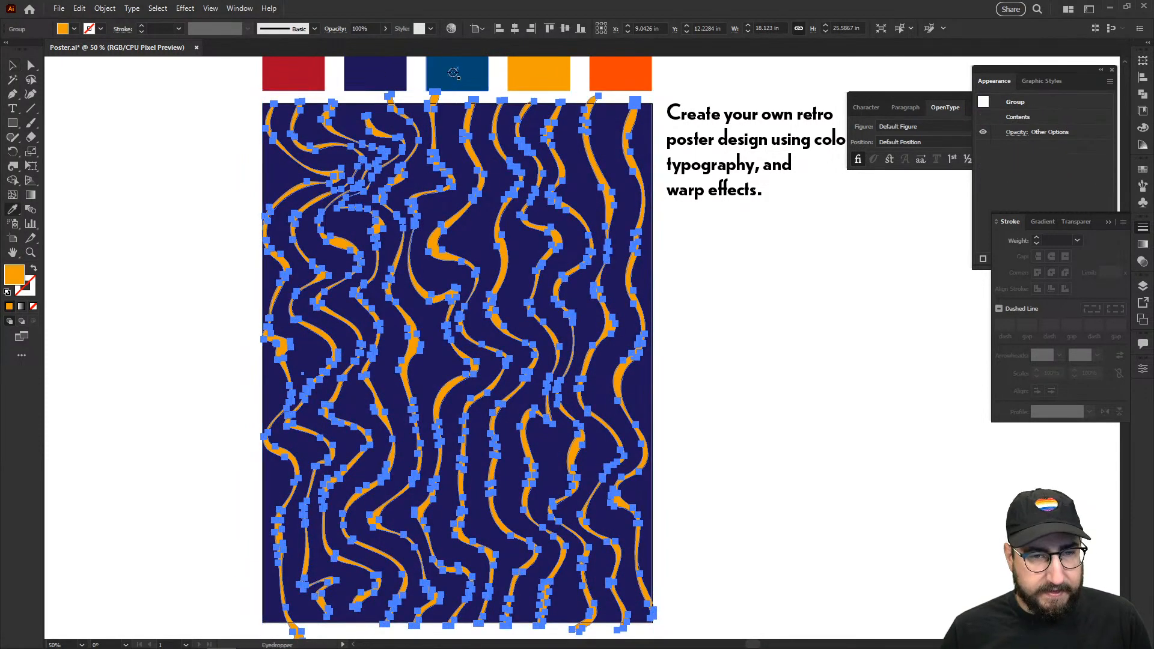
{"action": "left_click", "coordinate": [456, 74]}
{"action": "key", "text": "v"}
{"action": "left_click", "coordinate": [191, 202]}
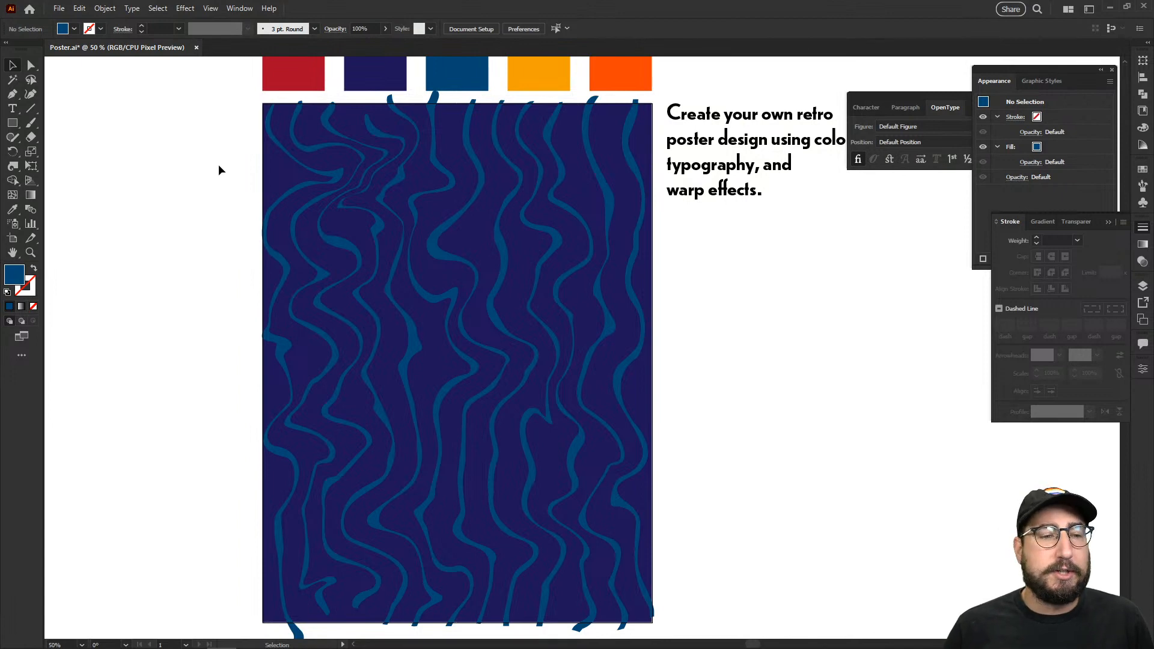
{"action": "key", "text": "t"}
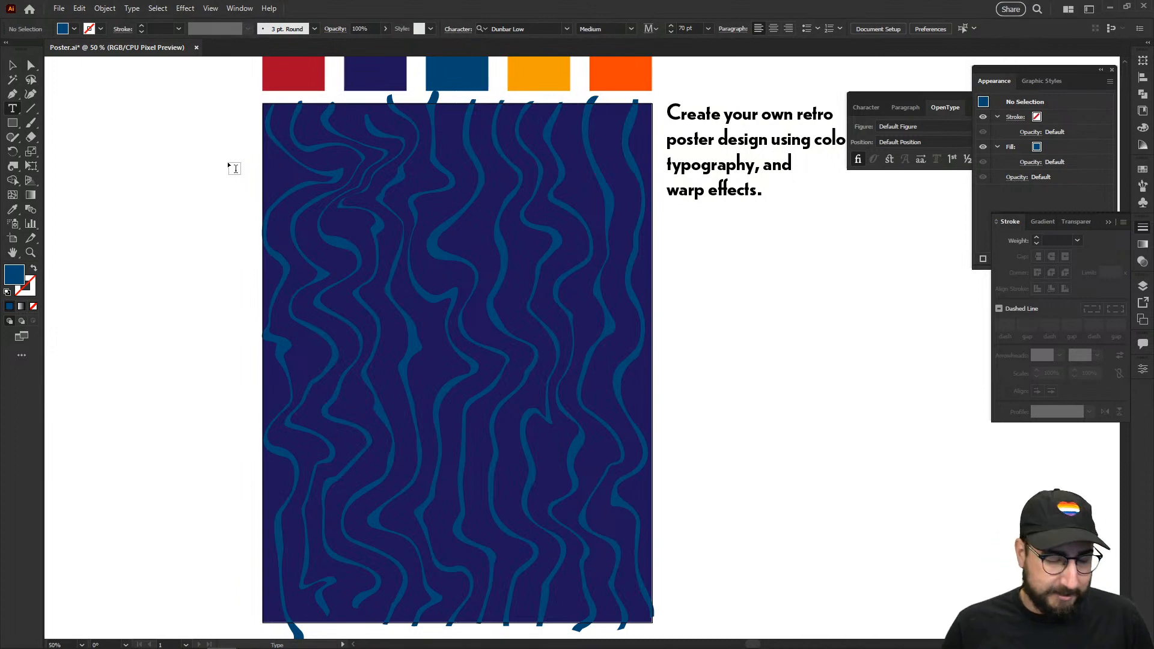
Step: Type the word PRIDE and colour it with the orange swatch
{"action": "left_click", "coordinate": [227, 161]}
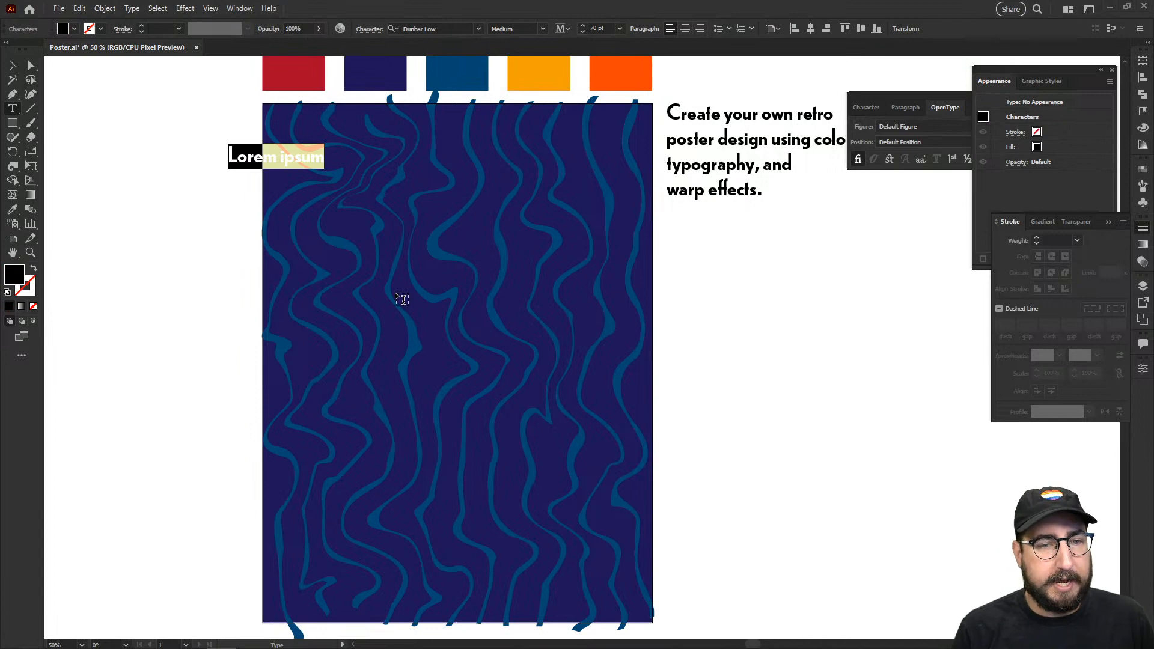
{"action": "type", "text": "PRIDE"}
{"action": "key", "text": "ctrl+a"}
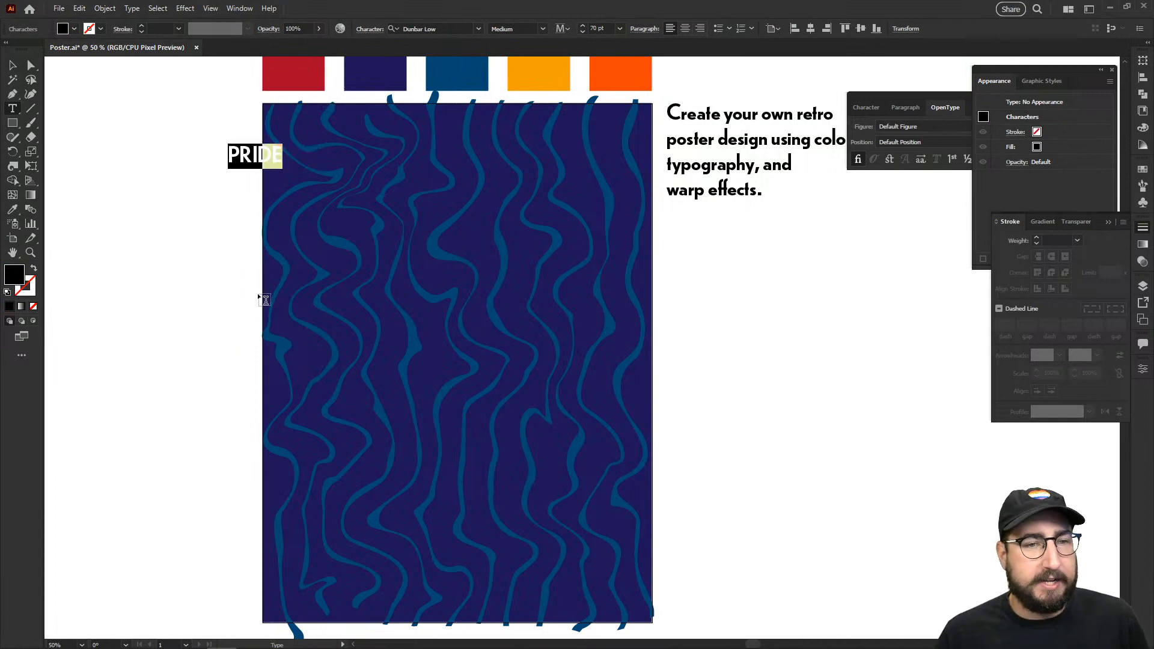
{"action": "left_click", "coordinate": [13, 63]}
{"action": "key", "text": "i"}
{"action": "left_click", "coordinate": [538, 73]}
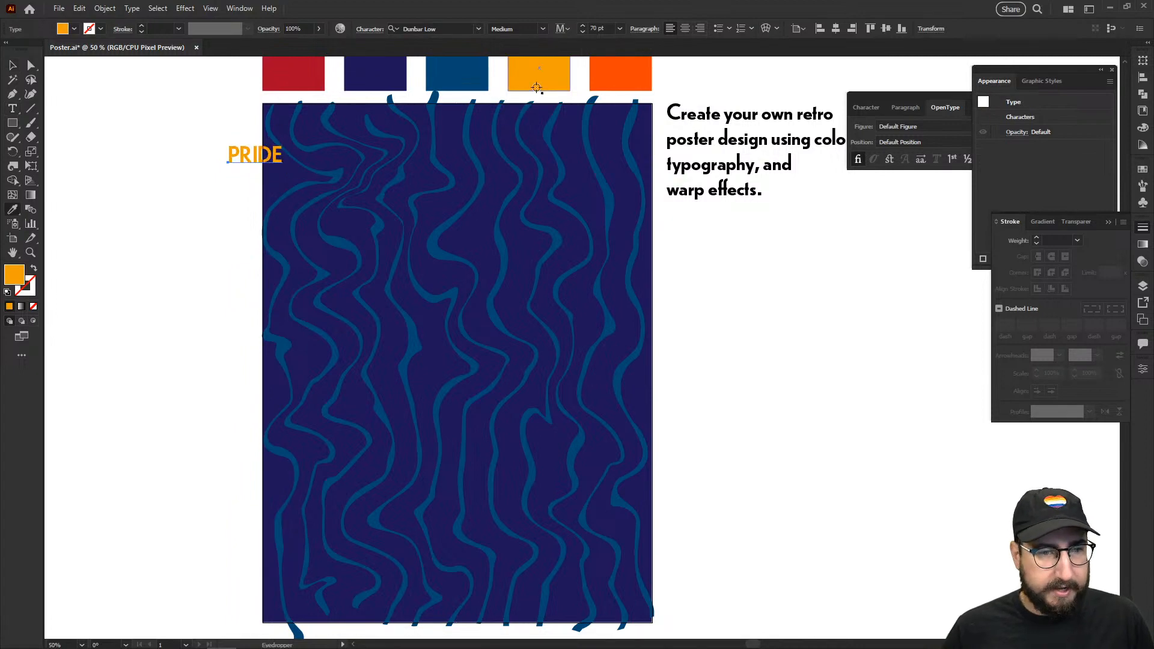
Step: Scale PRIDE to about 300%, centre it near the poster top, and show Character settings
{"action": "key", "text": "s"}
{"action": "left_click", "coordinate": [228, 162]}
{"action": "left_click_drag", "start_coordinate": [283, 141], "coordinate": [393, 91]}
{"action": "key", "text": "v"}
{"action": "left_click_drag", "start_coordinate": [354, 132], "coordinate": [498, 178]}
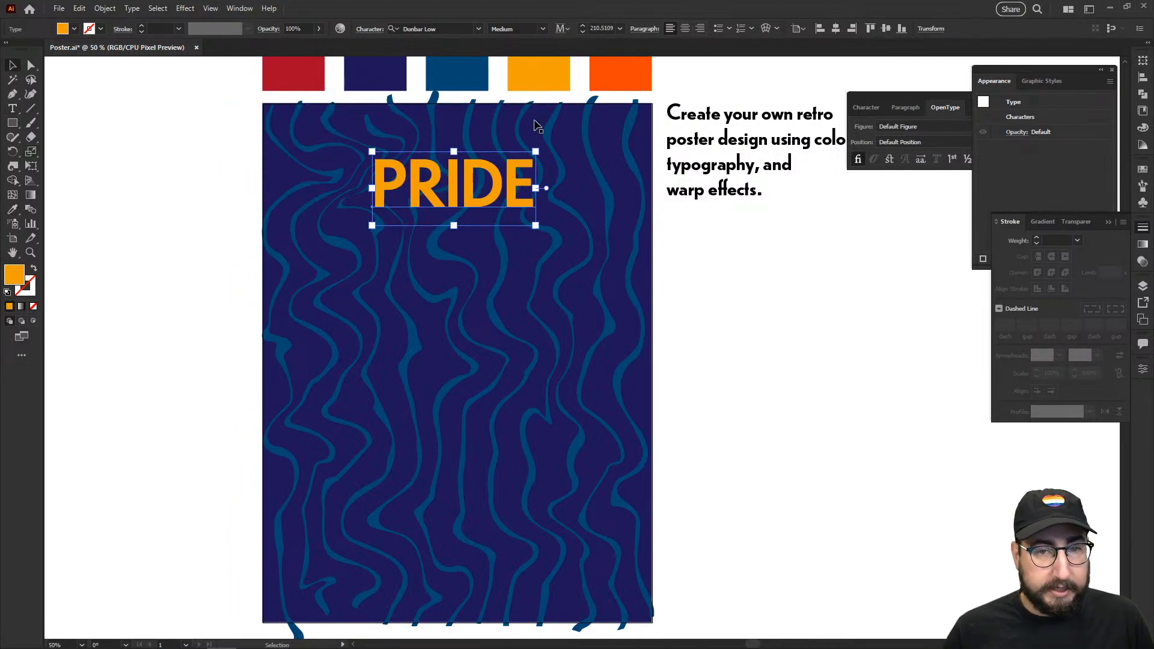
{"action": "left_click", "coordinate": [685, 29]}
{"action": "left_click_drag", "start_coordinate": [421, 193], "coordinate": [516, 192]}
{"action": "left_click", "coordinate": [756, 290]}
{"action": "left_click", "coordinate": [412, 214]}
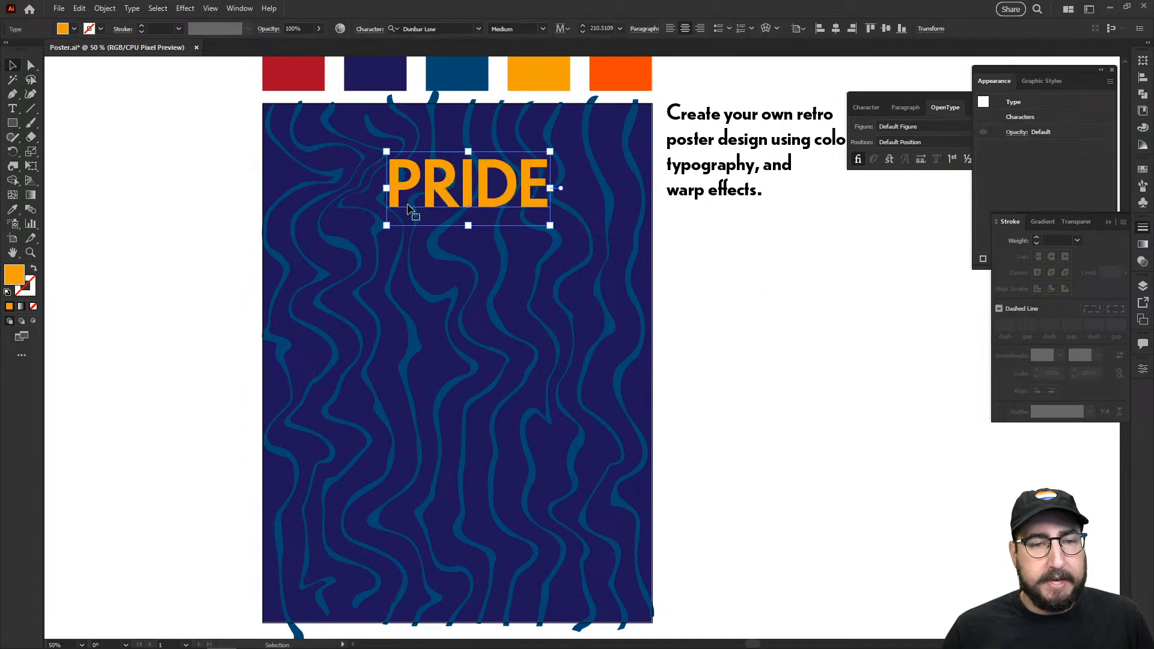
{"action": "left_click", "coordinate": [866, 107]}
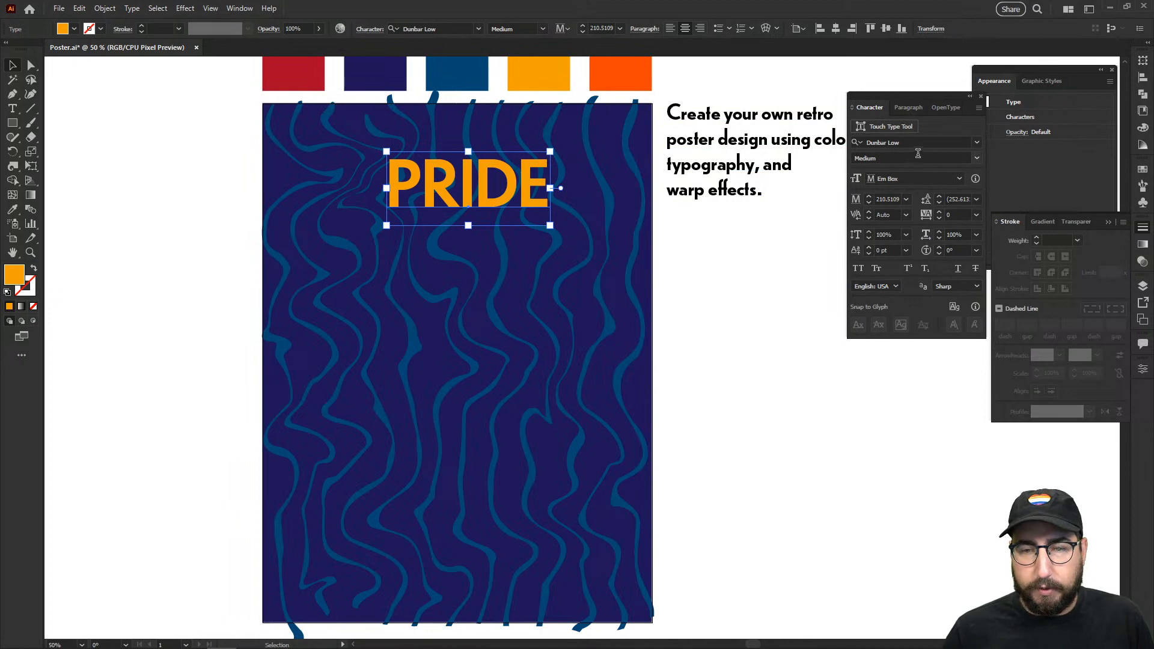
Step: Filter fonts to heavy, high-contrast styles and set PRIDE in Beastly 60 Point
{"action": "left_click", "coordinate": [975, 143]}
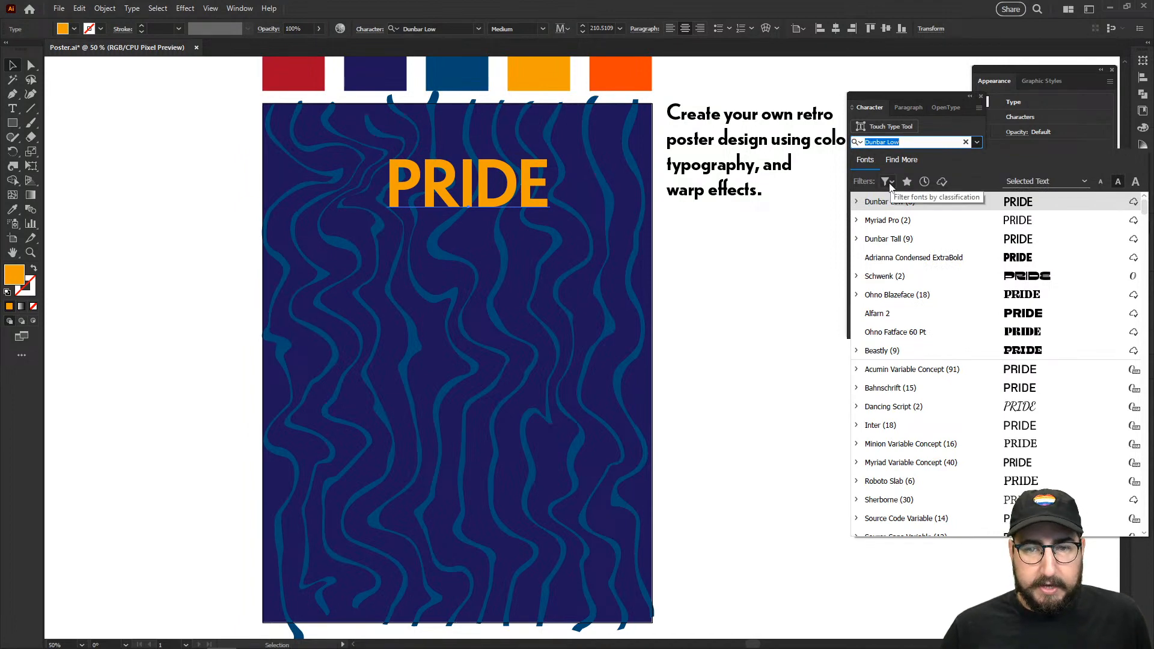
{"action": "left_click", "coordinate": [898, 160]}
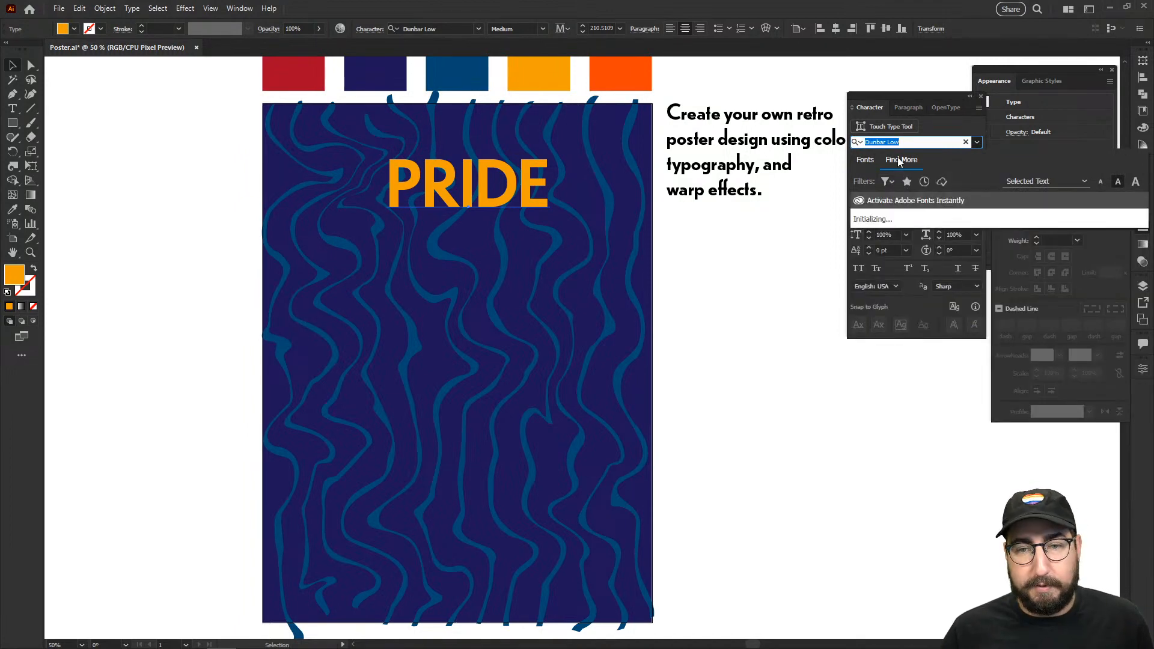
{"action": "left_click", "coordinate": [865, 164]}
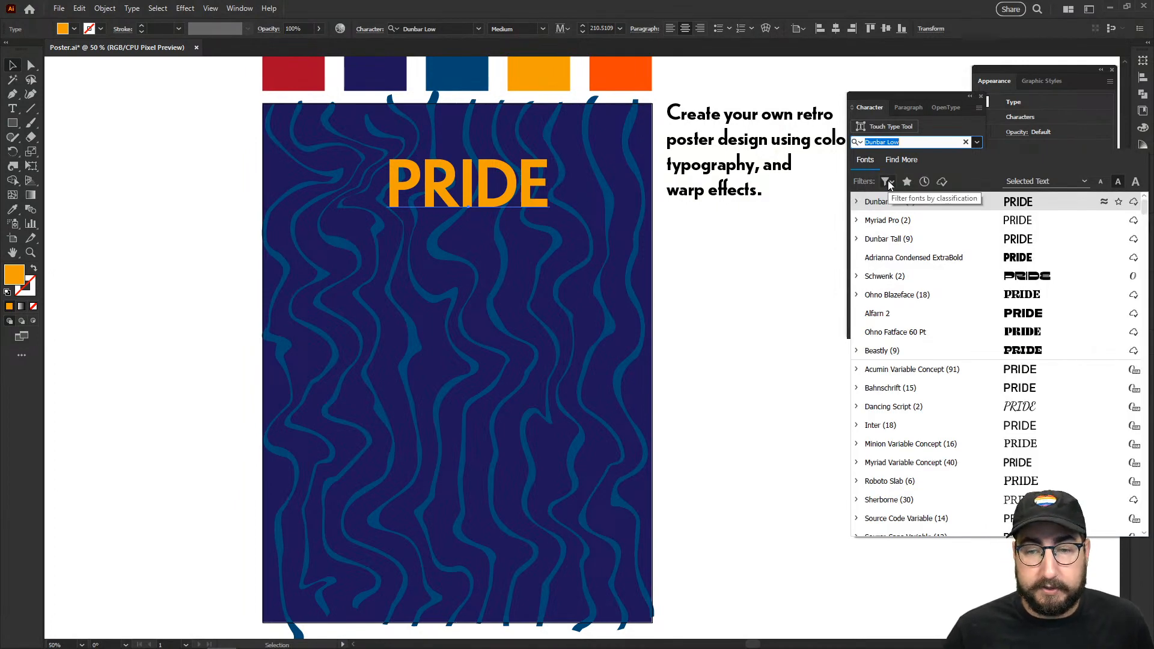
{"action": "left_click", "coordinate": [887, 182]}
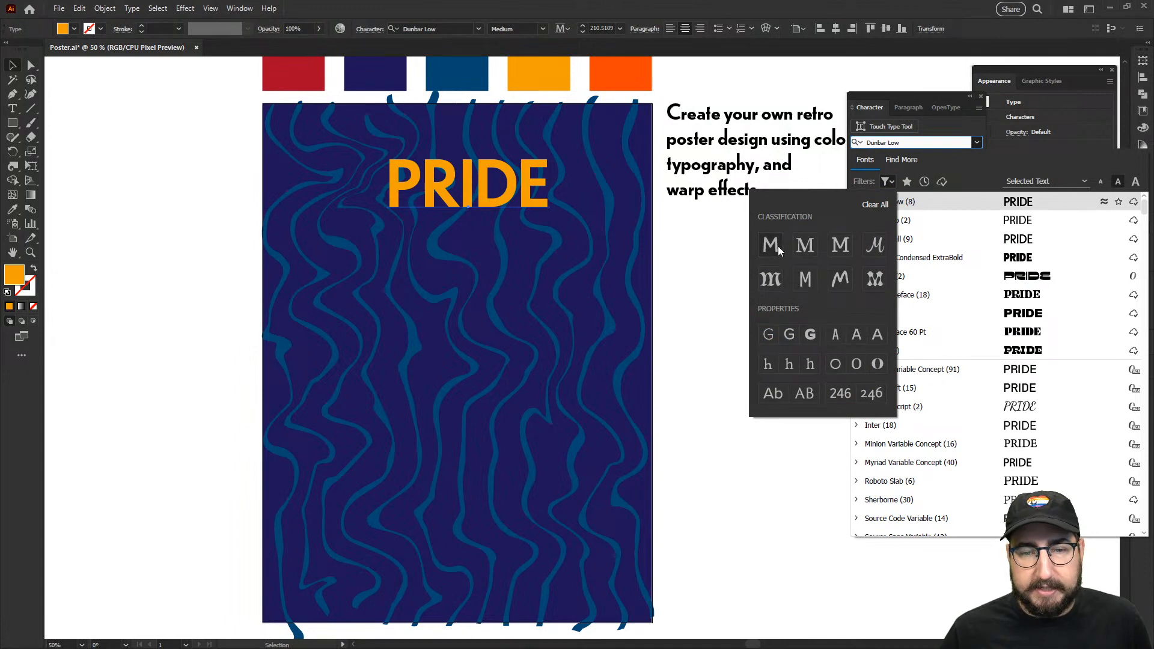
{"action": "left_click", "coordinate": [877, 366]}
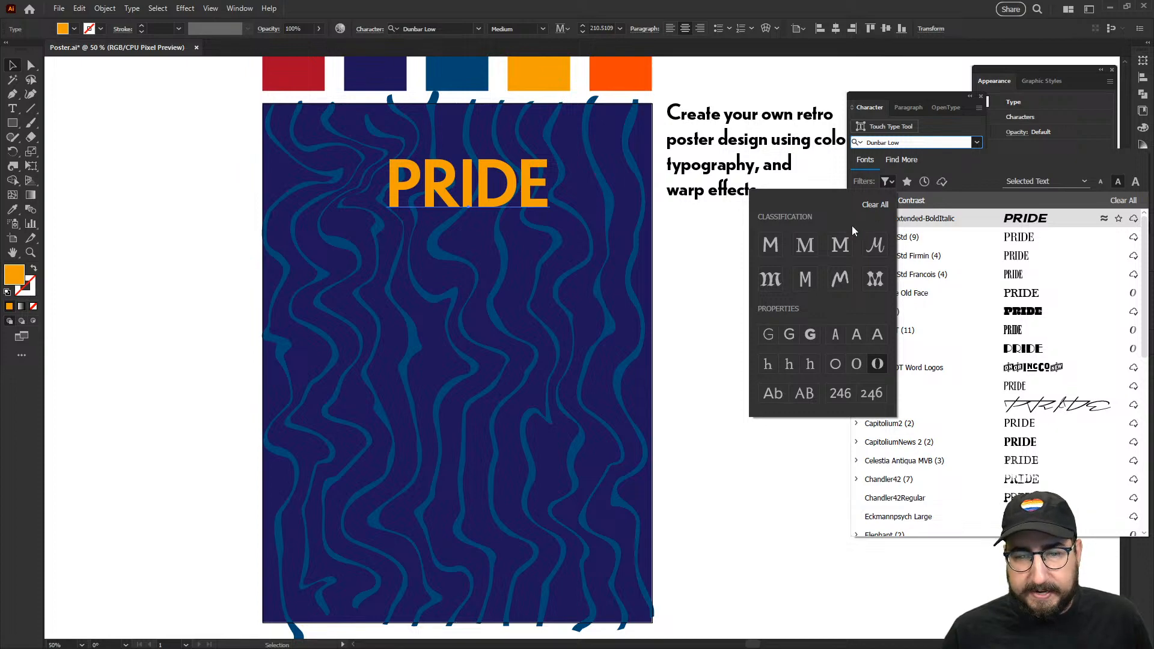
{"action": "left_click", "coordinate": [808, 335]}
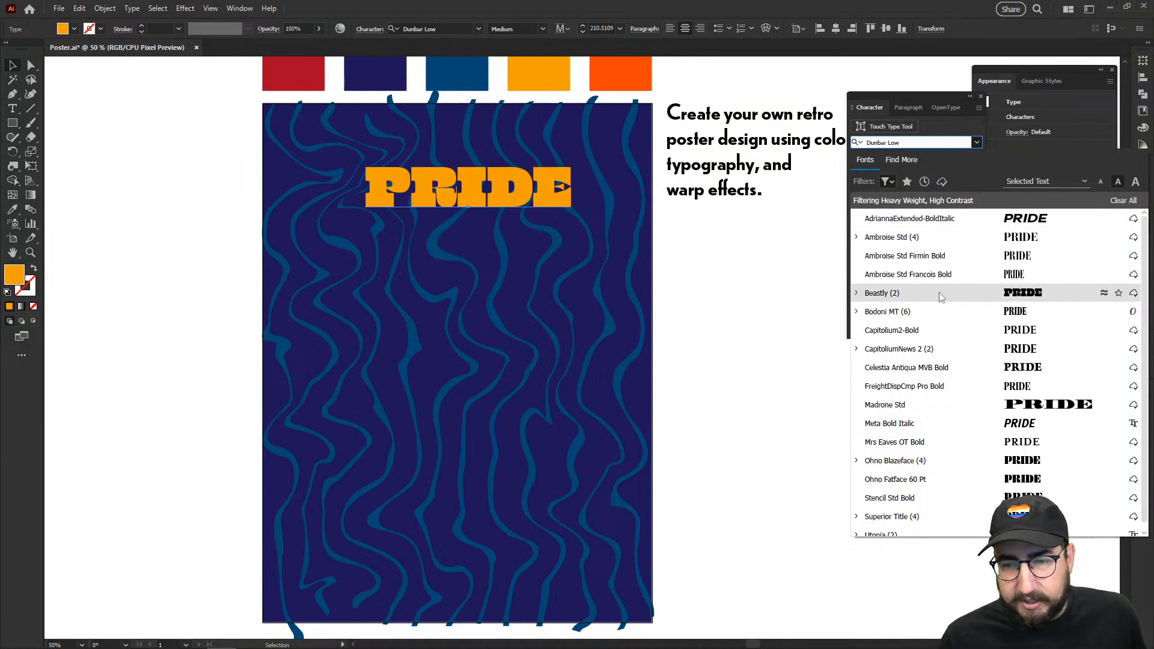
{"action": "scroll", "coordinate": [940, 294], "scroll_direction": "down", "scroll_amount": 1}
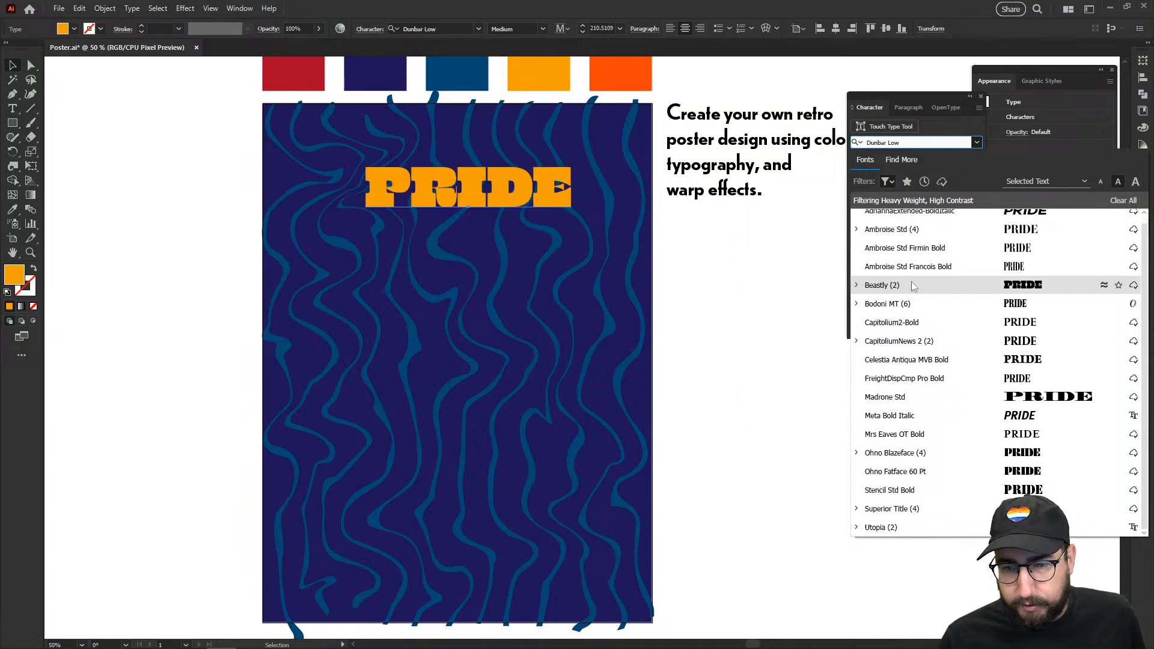
{"action": "left_click", "coordinate": [857, 285]}
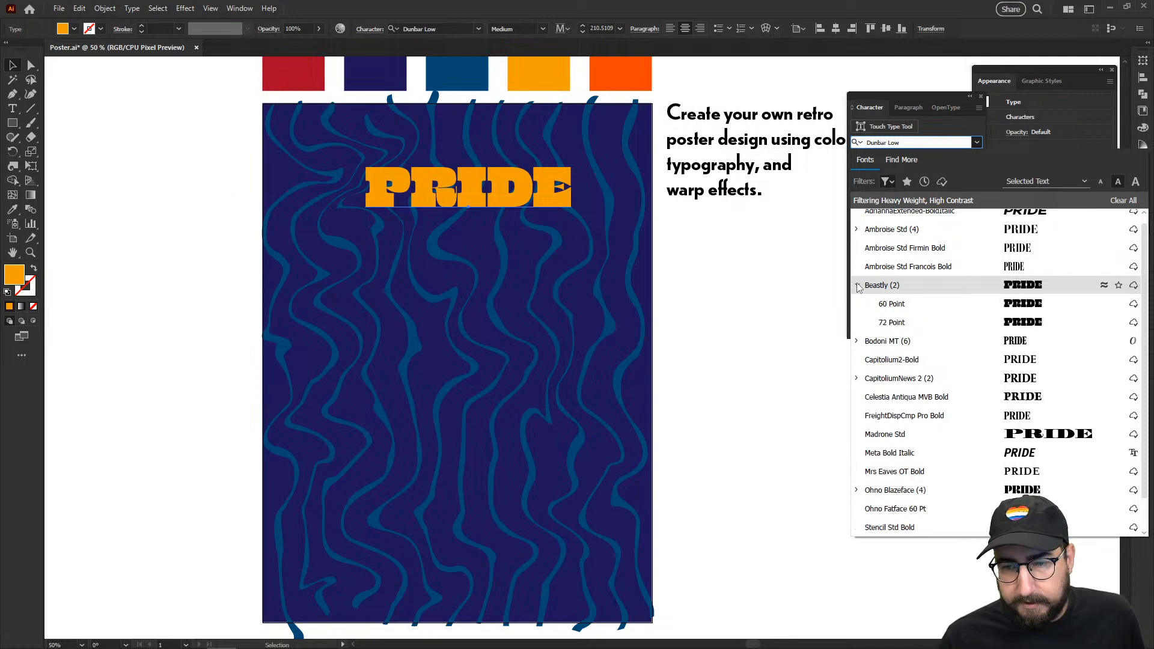
{"action": "left_click", "coordinate": [893, 305]}
Step: Enlarge the PRIDE headline, nudge it down and centre it horizontally on the poster
{"action": "key", "text": "s"}
{"action": "left_click_drag", "start_coordinate": [549, 136], "coordinate": [596, 97]}
{"action": "key", "text": "v"}
{"action": "left_click", "coordinate": [719, 295]}
{"action": "left_click_drag", "start_coordinate": [570, 201], "coordinate": [565, 206]}
{"action": "left_click", "coordinate": [836, 28]}
{"action": "left_click", "coordinate": [788, 281]}
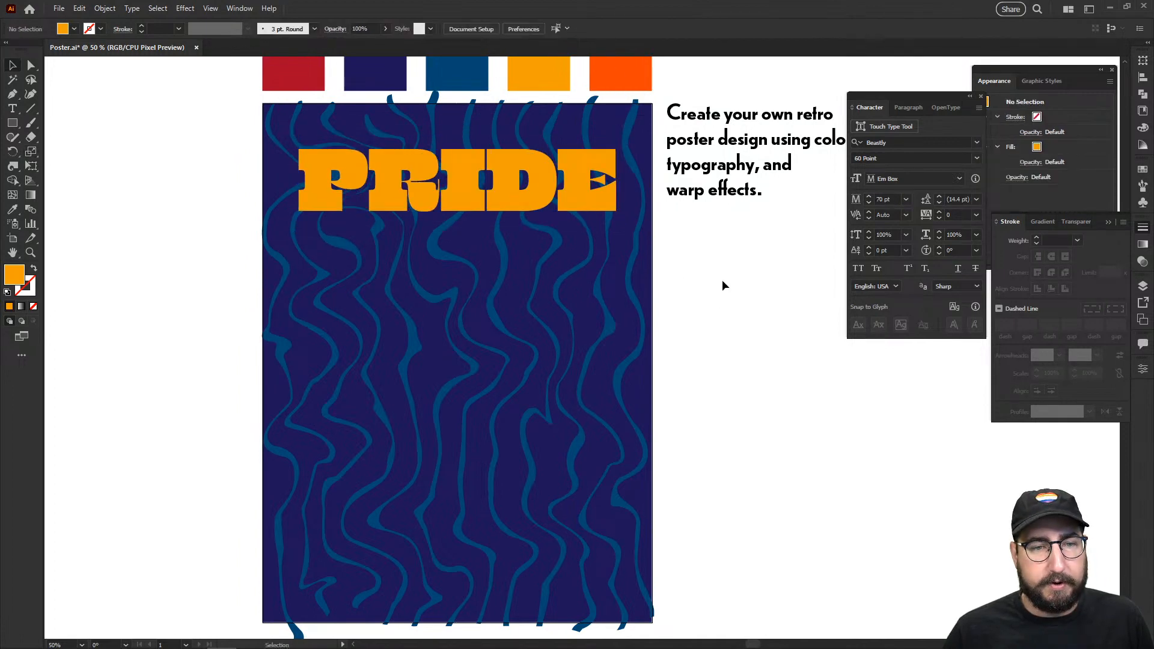
Step: Zoom to 100% on the PRIDE headline and apply the Arc warp effect to it
{"action": "key", "text": "z"}
{"action": "double_click", "coordinate": [592, 265]}
{"action": "left_click_drag", "start_coordinate": [520, 279], "coordinate": [705, 361]}
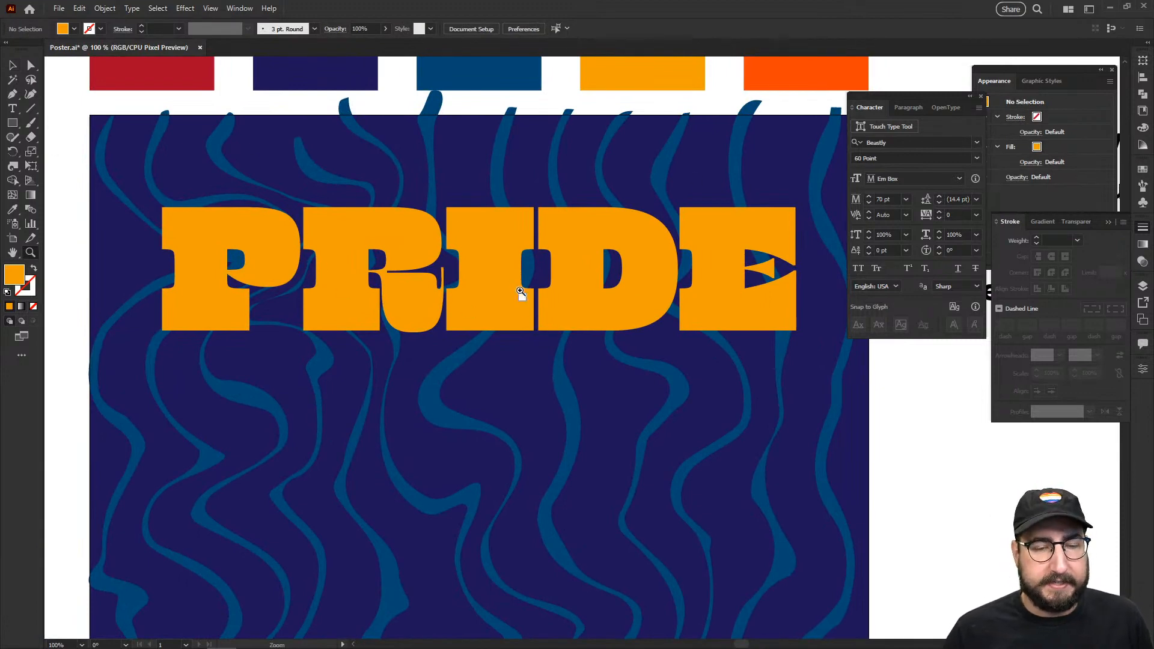
{"action": "key", "text": "v"}
{"action": "left_click", "coordinate": [501, 279]}
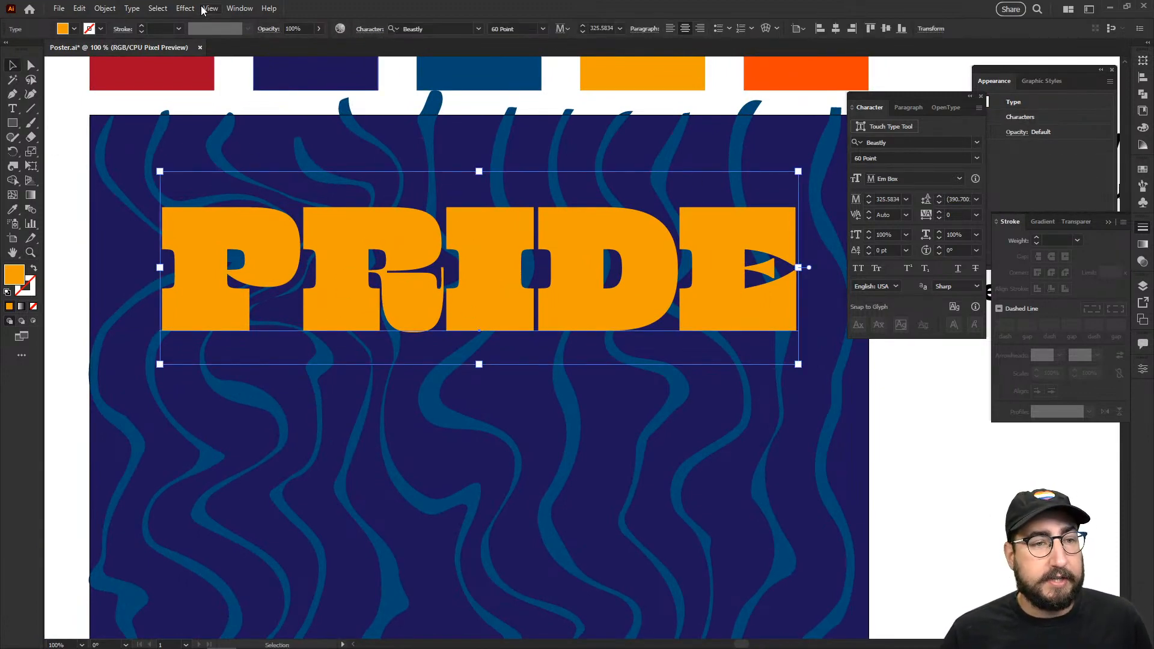
{"action": "left_click", "coordinate": [186, 9]}
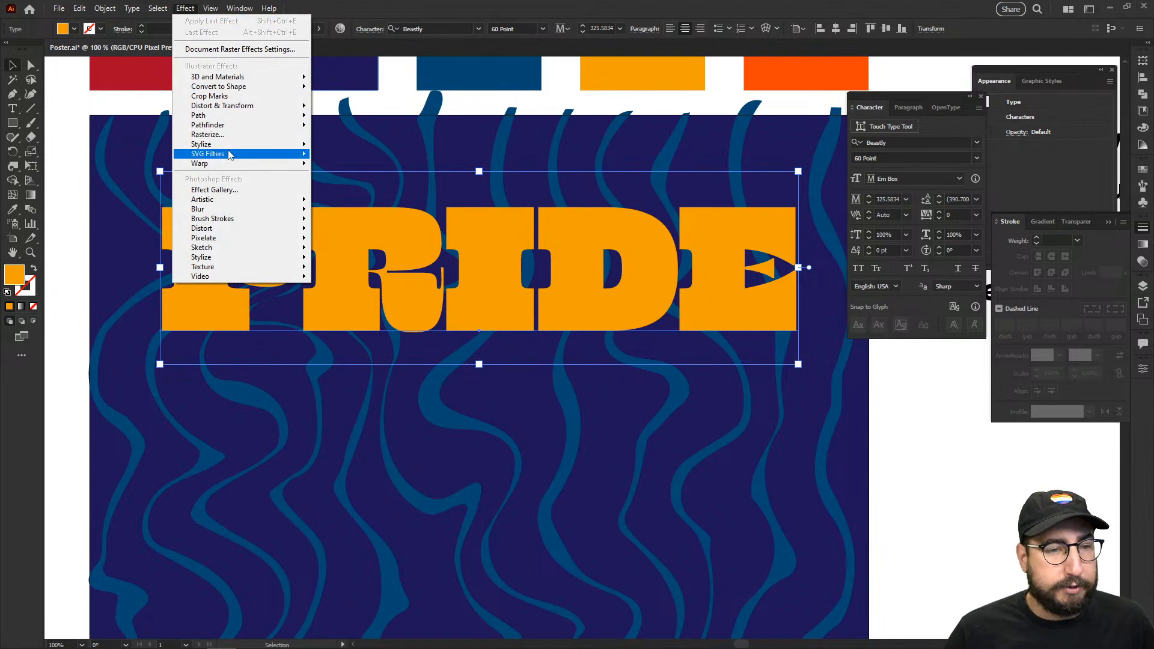
{"action": "mouse_move", "coordinate": [275, 165]}
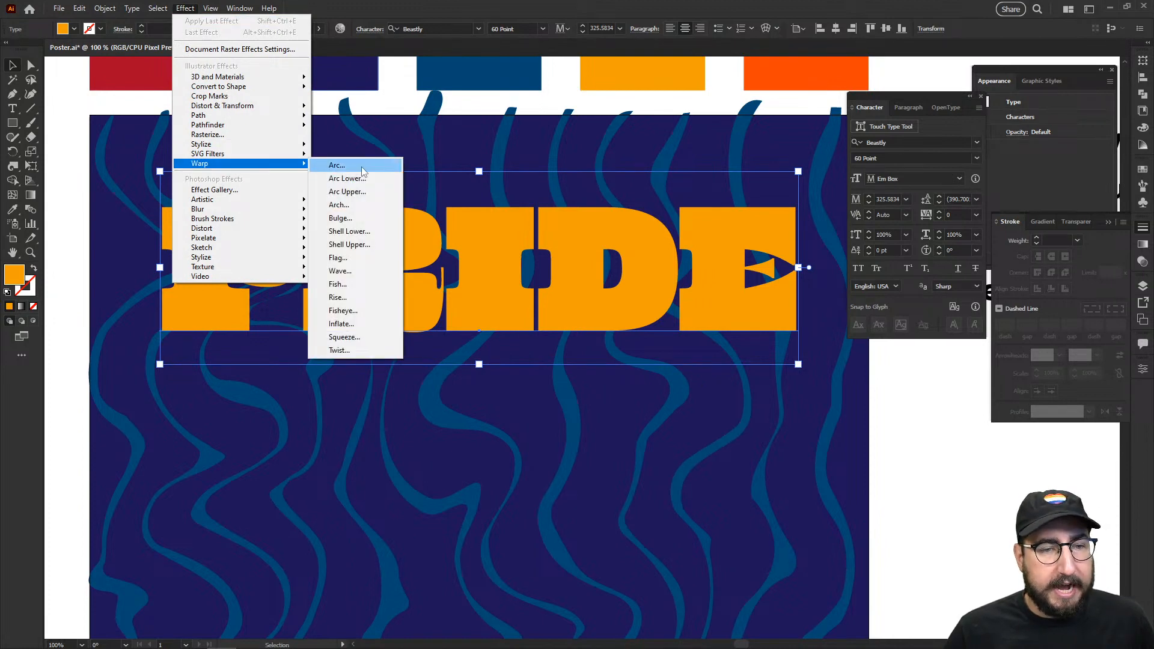
{"action": "left_click", "coordinate": [367, 165]}
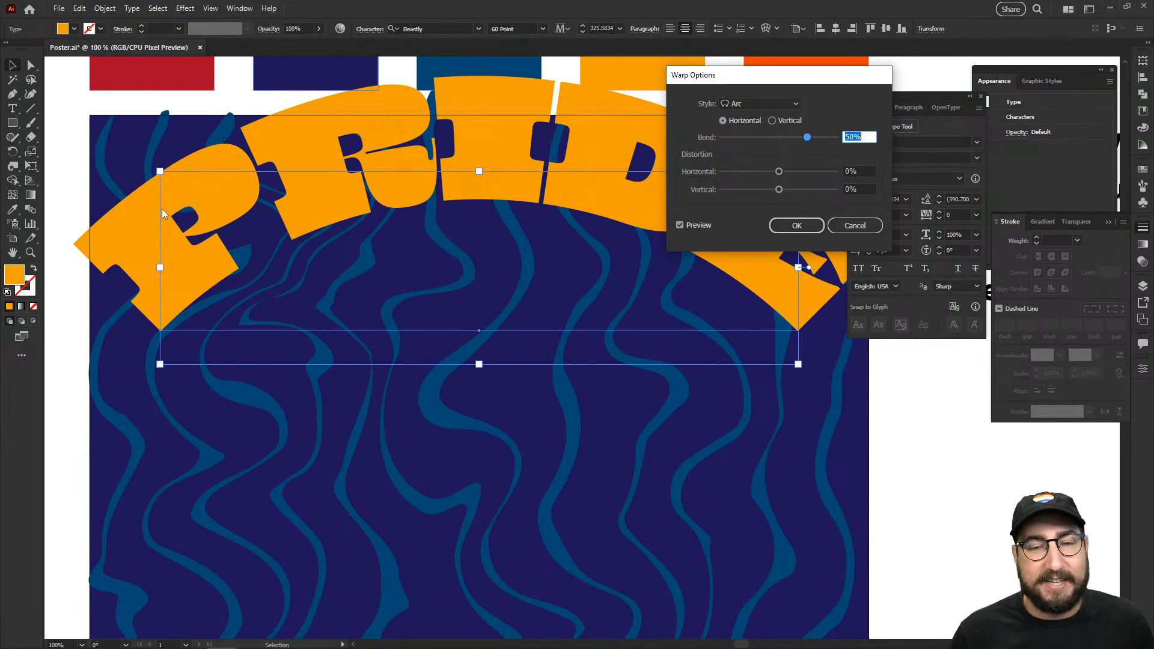
Step: Set the warp to Arc Upper, 25% bend, 0% horizontal distortion, then enlarge PRIDE slightly
{"action": "left_click", "coordinate": [755, 105]}
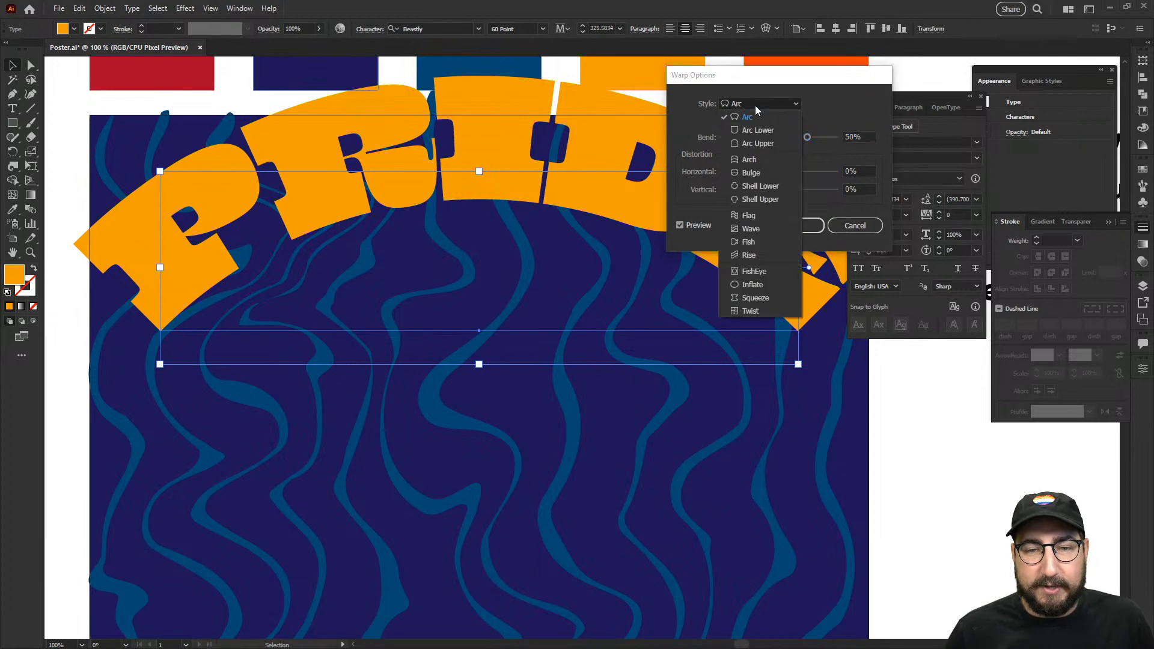
{"action": "left_click", "coordinate": [758, 137]}
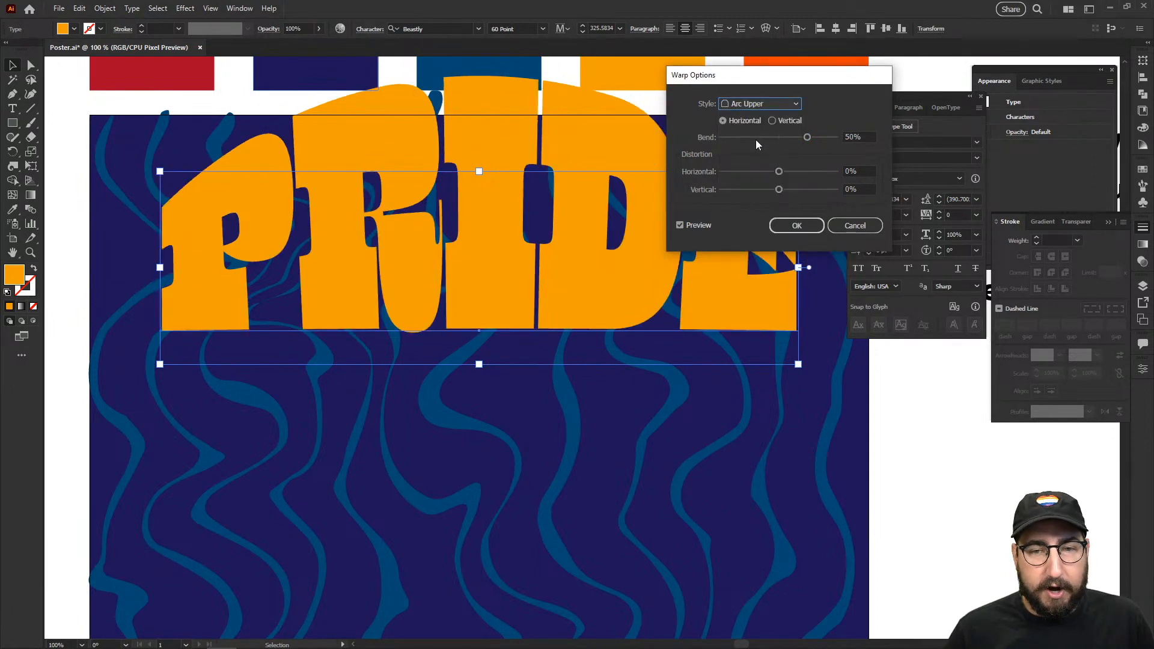
{"action": "left_click", "coordinate": [793, 137]}
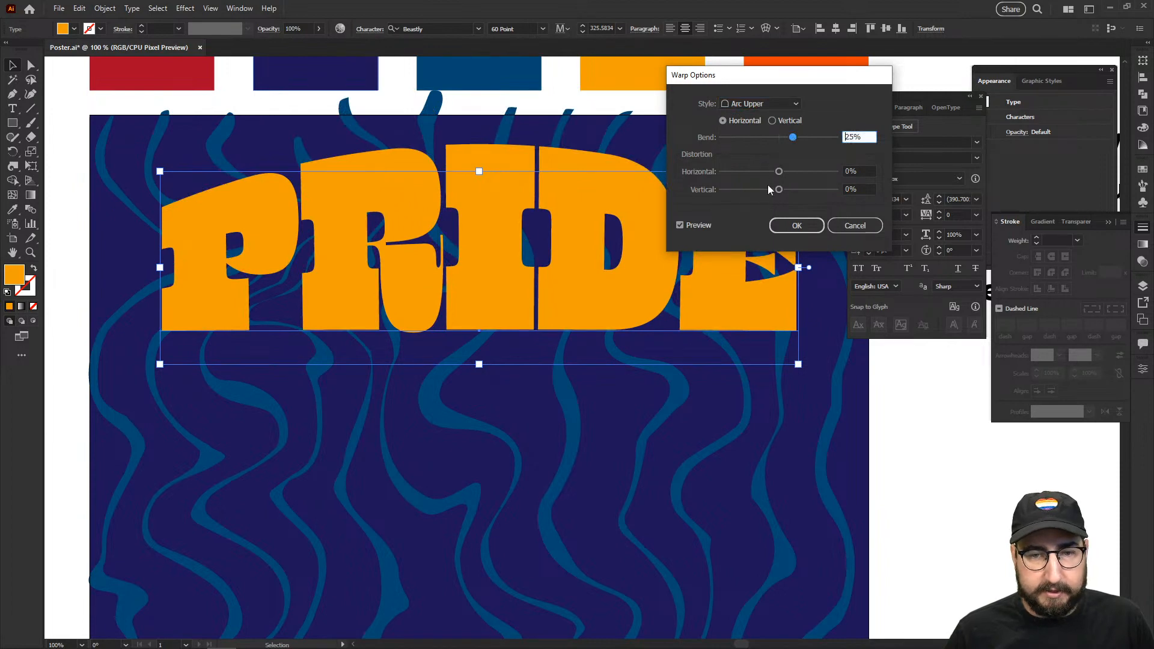
{"action": "left_click", "coordinate": [801, 171]}
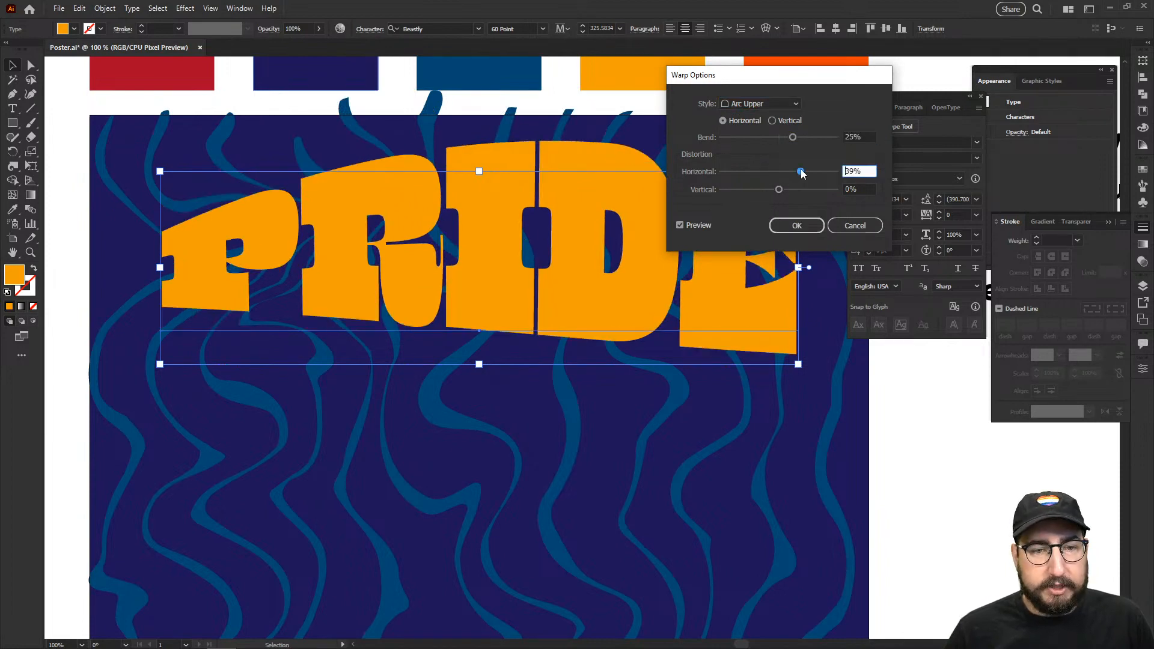
{"action": "mouse_move", "coordinate": [805, 173]}
{"action": "left_mouse_down"}
{"action": "mouse_move", "coordinate": [822, 175]}
{"action": "mouse_move", "coordinate": [809, 174]}
{"action": "left_mouse_up"}
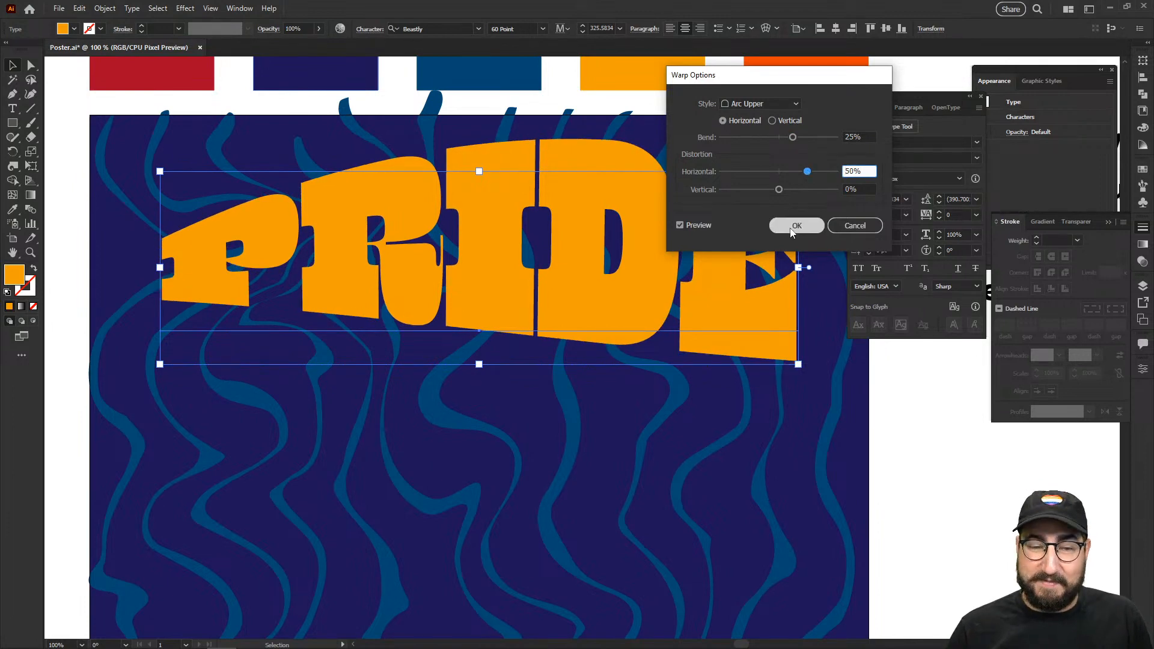
{"action": "type", "text": "0"}
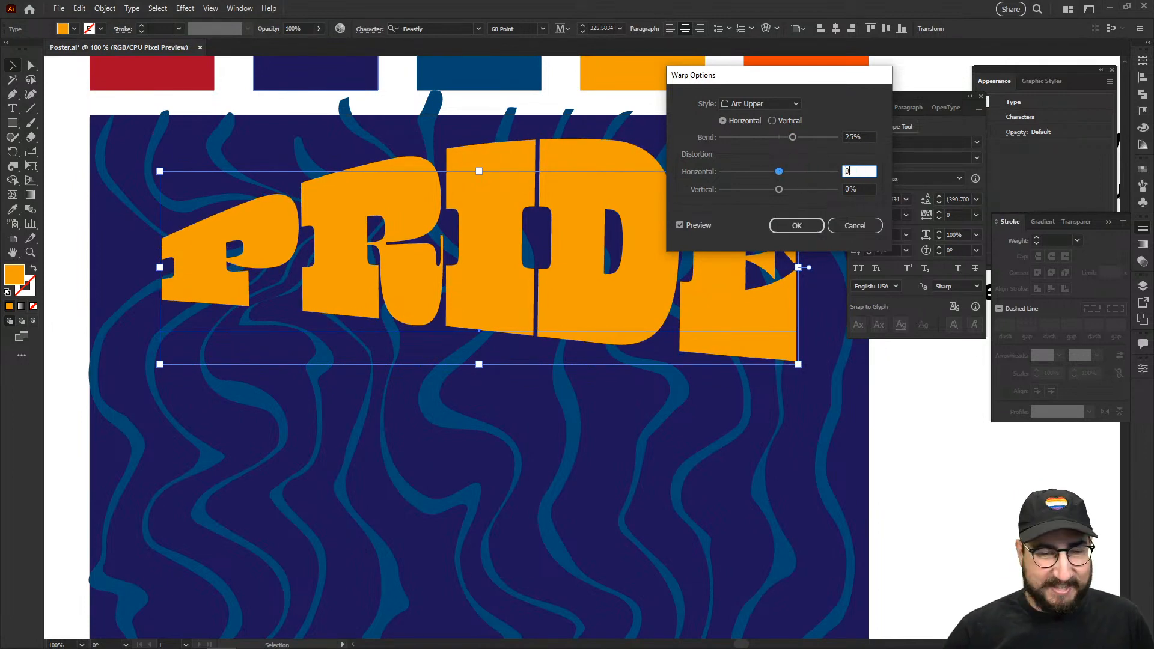
{"action": "key", "text": "Tab"}
{"action": "left_click", "coordinate": [806, 224]}
{"action": "key", "text": "s"}
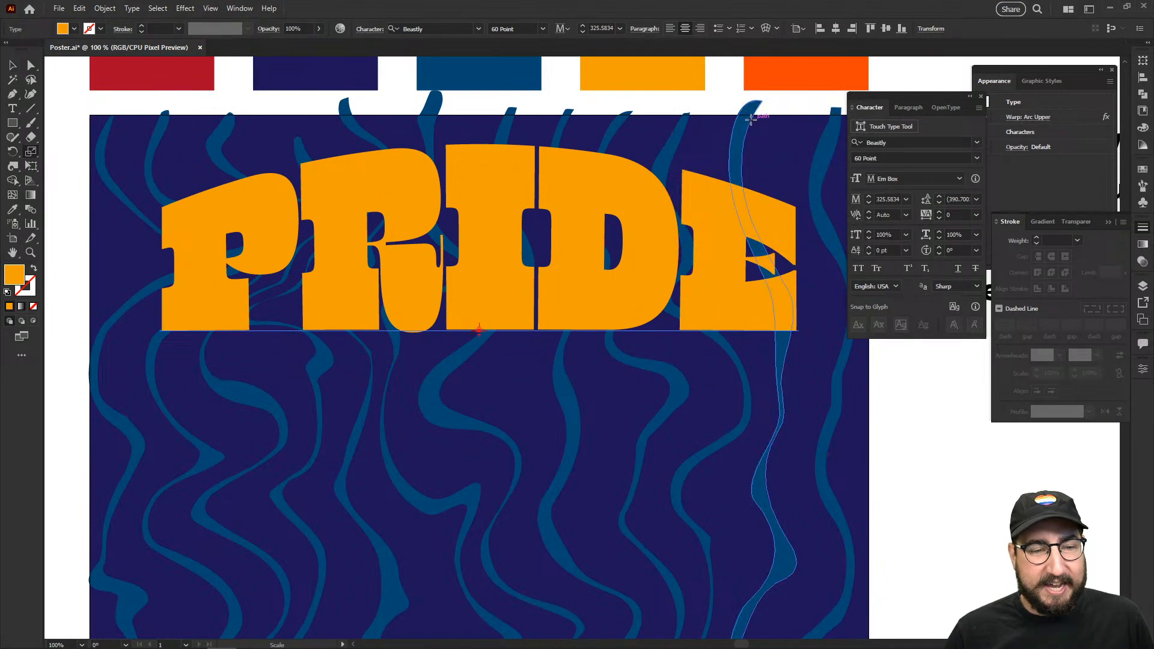
{"action": "left_click_drag", "start_coordinate": [769, 147], "coordinate": [773, 111]}
{"action": "key", "text": "ctrl+minus"}
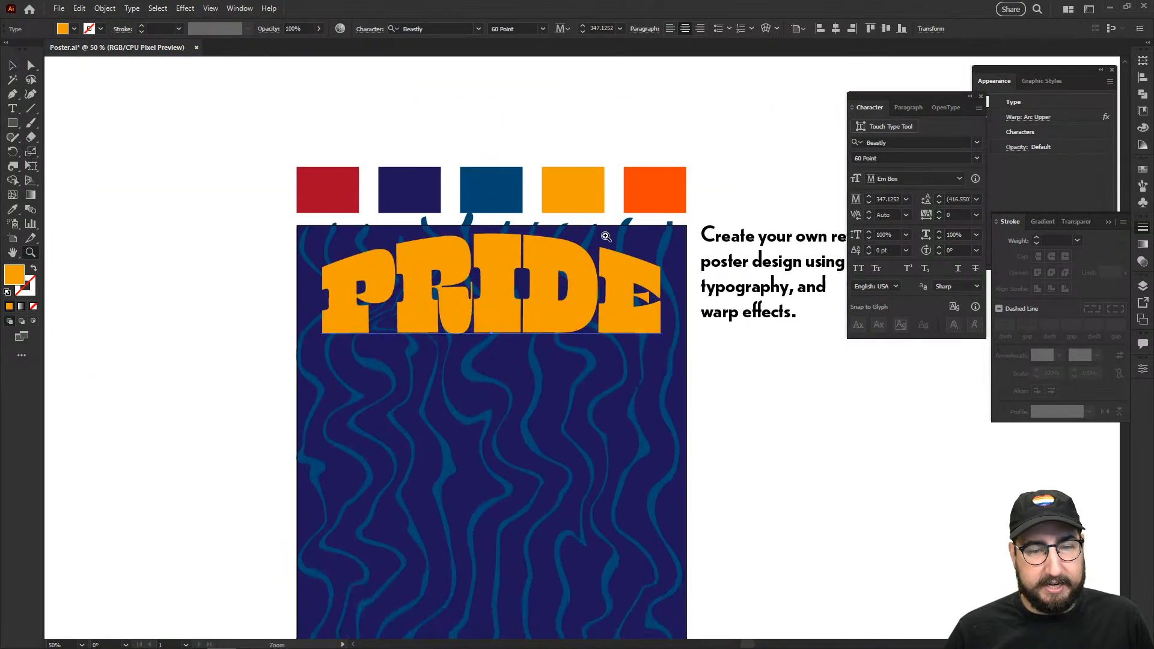
{"action": "key", "text": "v"}
{"action": "left_click", "coordinate": [733, 386]}
{"action": "left_click_drag", "start_coordinate": [733, 386], "coordinate": [724, 335]}
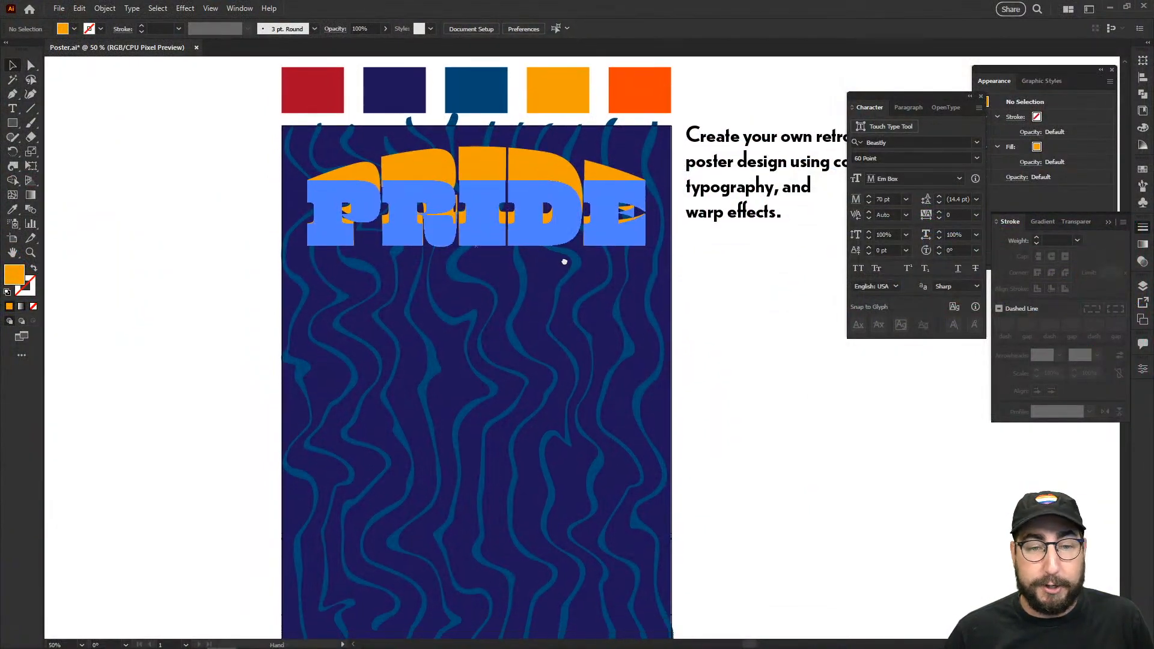
{"action": "key", "text": "z"}
{"action": "double_click", "coordinate": [567, 282]}
{"action": "left_click_drag", "start_coordinate": [567, 282], "coordinate": [641, 252]}
{"action": "left_click", "coordinate": [461, 324], "text": "alt"}
{"action": "left_click_drag", "start_coordinate": [583, 357], "coordinate": [505, 317]}
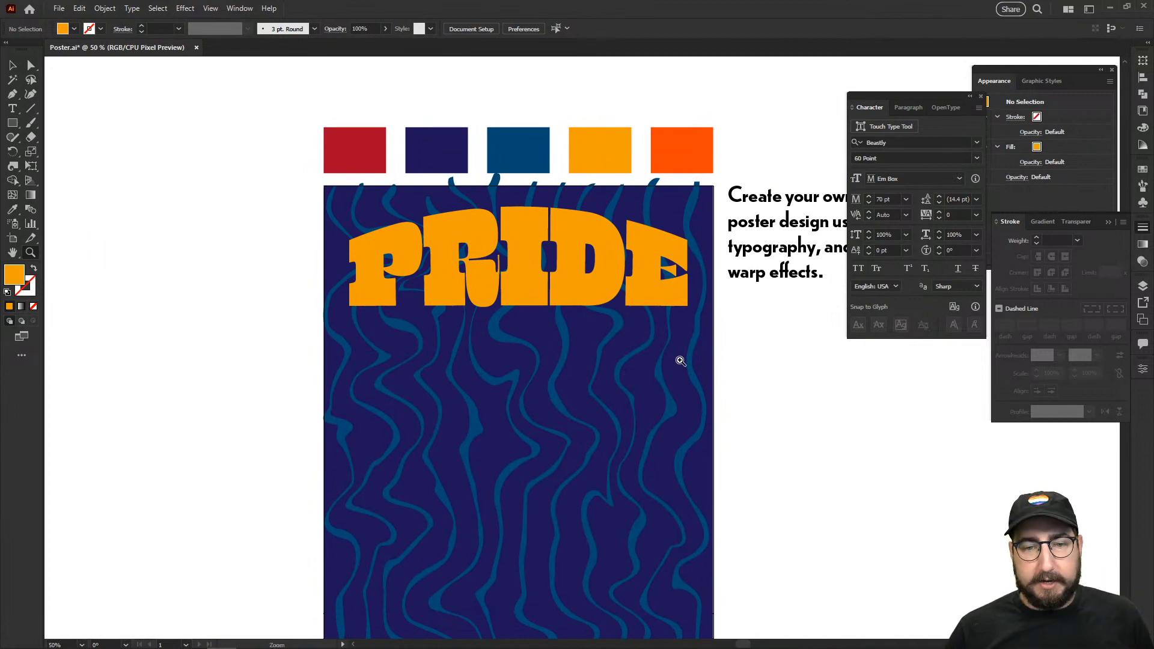
{"action": "left_click_drag", "start_coordinate": [639, 363], "coordinate": [566, 265]}
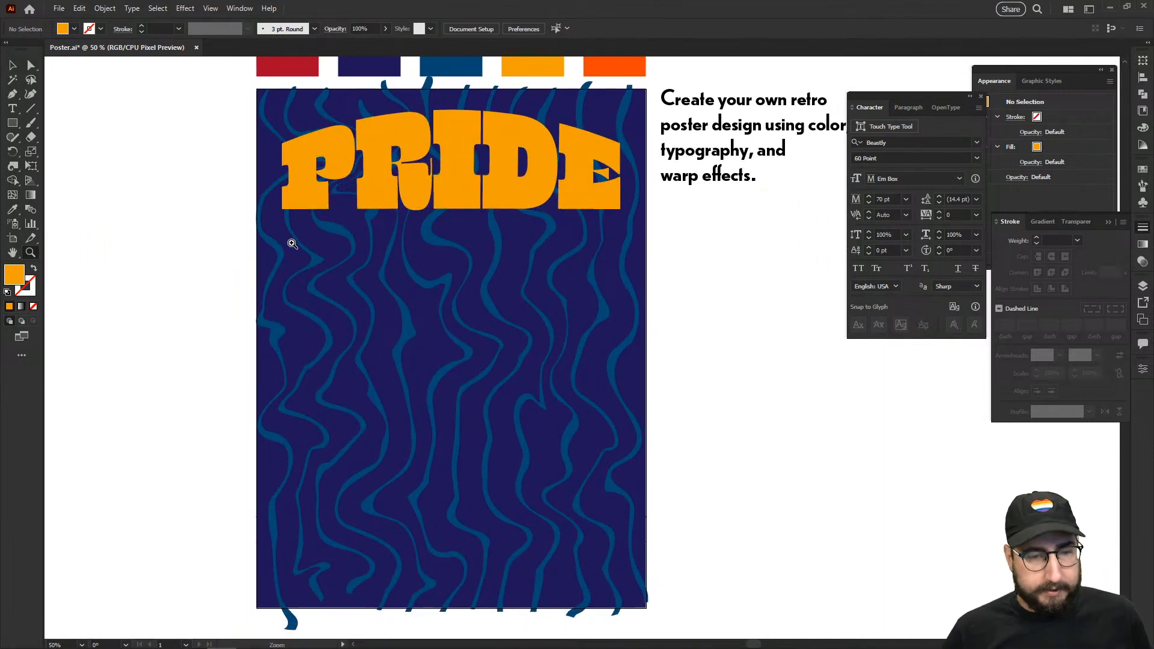
{"action": "key", "text": "m"}
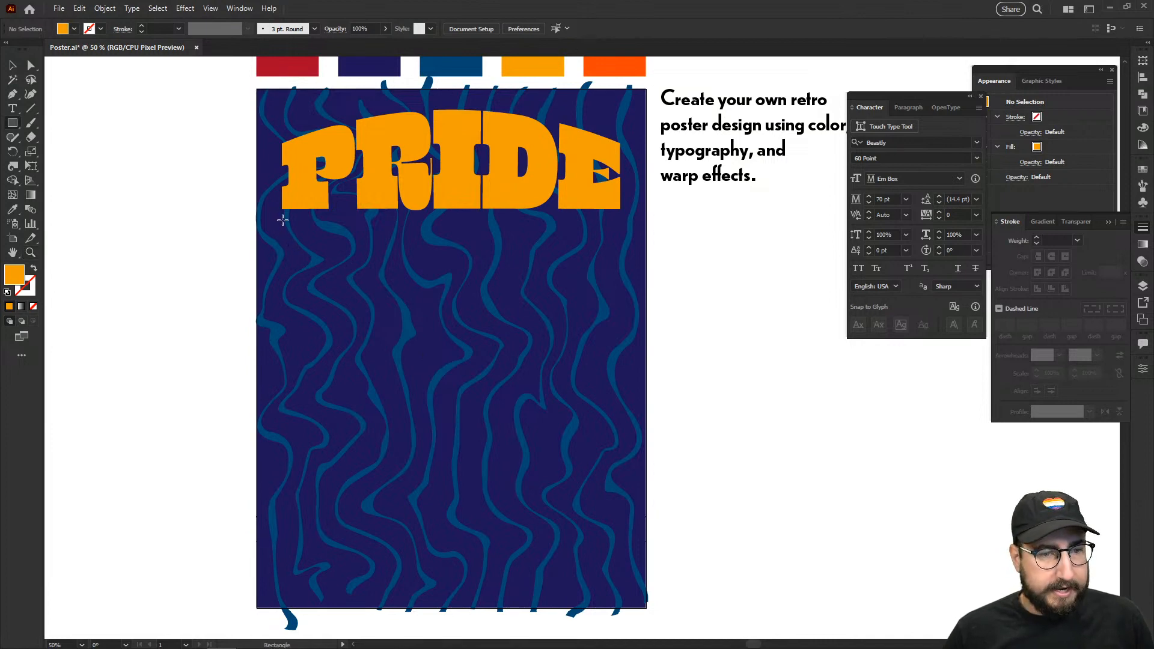
Step: Draw a thin orange bar beneath the PRIDE headline
{"action": "left_click_drag", "start_coordinate": [283, 220], "coordinate": [619, 228]}
{"action": "scroll", "coordinate": [602, 258], "scroll_direction": "up", "scroll_amount": 1}
{"action": "scroll", "coordinate": [601, 257], "scroll_direction": "left", "scroll_amount": 1}
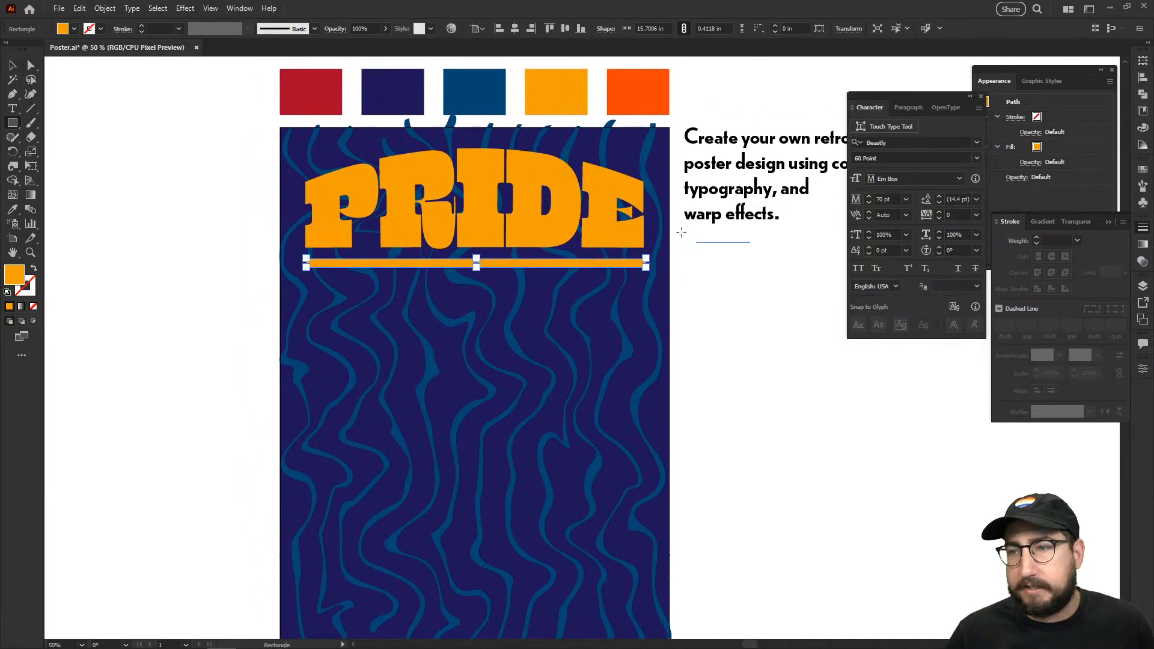
{"action": "key", "text": "v"}
{"action": "left_click", "coordinate": [734, 319]}
{"action": "left_click_drag", "start_coordinate": [551, 318], "coordinate": [553, 281]}
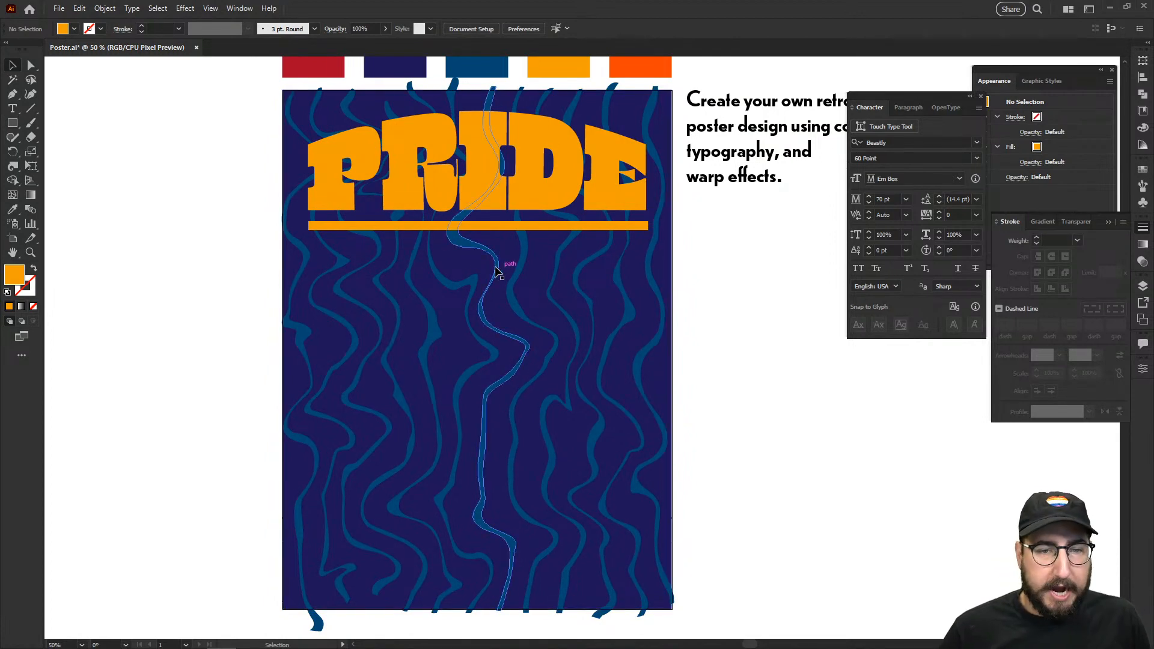
Step: Draw an orange circle and resize the bar into a square beside it
{"action": "key", "text": "l"}
{"action": "mouse_move", "coordinate": [479, 265]}
{"action": "left_mouse_down"}
{"action": "mouse_move", "coordinate": [465, 238]}
{"action": "mouse_move", "coordinate": [432, 220]}
{"action": "left_mouse_up"}
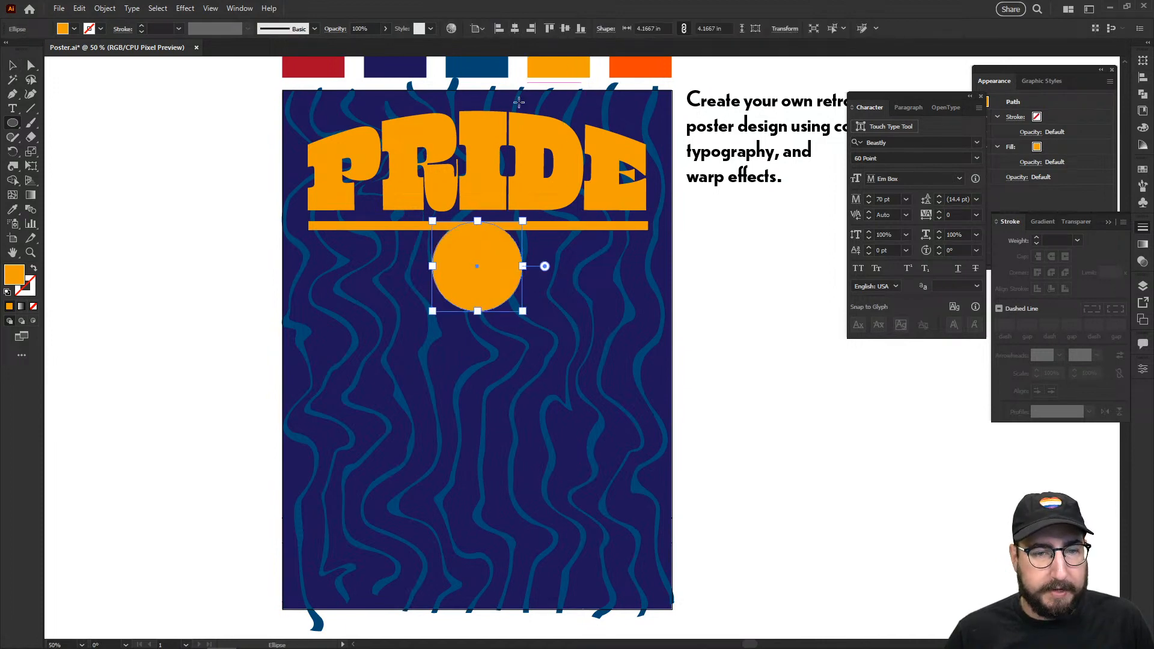
{"action": "key", "text": "v"}
{"action": "left_click", "coordinate": [543, 228]}
{"action": "left_click_drag", "start_coordinate": [526, 230], "coordinate": [479, 311]}
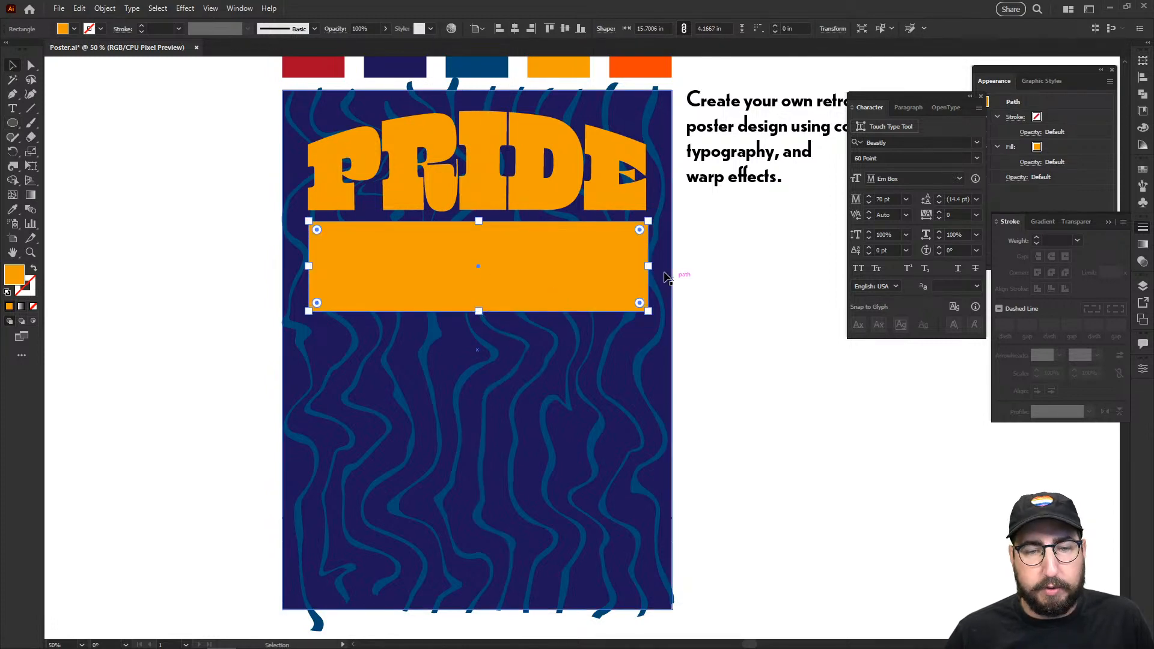
{"action": "left_click_drag", "start_coordinate": [648, 266], "coordinate": [606, 253]}
{"action": "left_click", "coordinate": [808, 317]}
{"action": "mouse_move", "coordinate": [700, 382]}
{"action": "left_mouse_down"}
{"action": "mouse_move", "coordinate": [694, 334]}
{"action": "mouse_move", "coordinate": [700, 368]}
{"action": "left_mouse_up"}
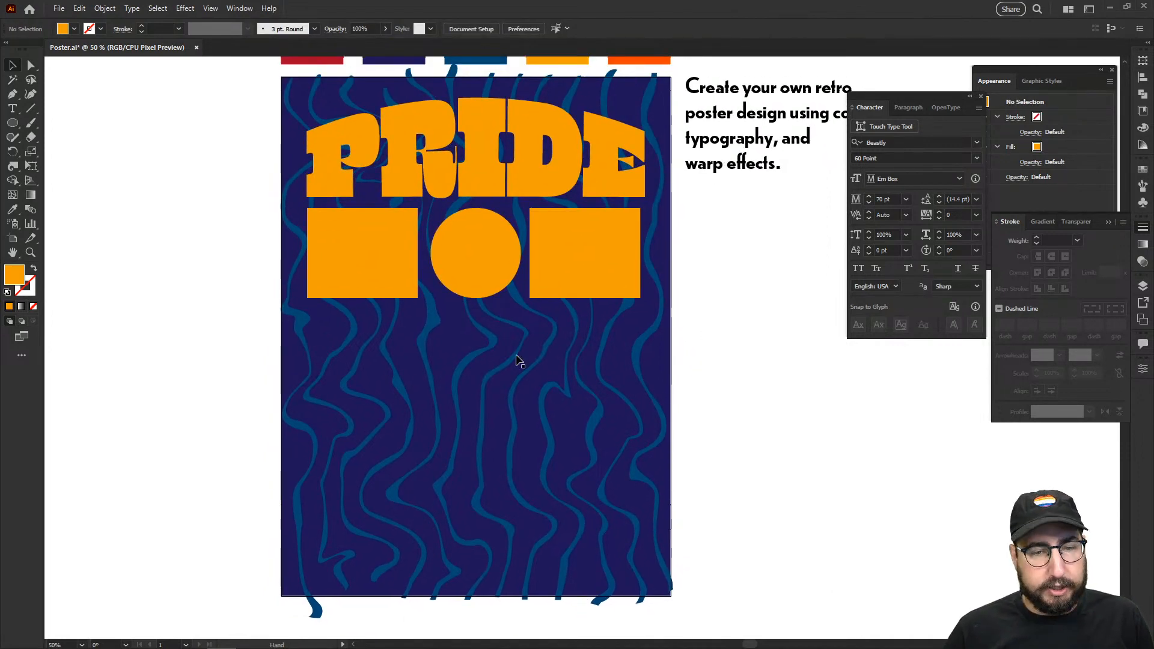
Step: Draw a large orange rectangle below the squares
{"action": "key", "text": "m"}
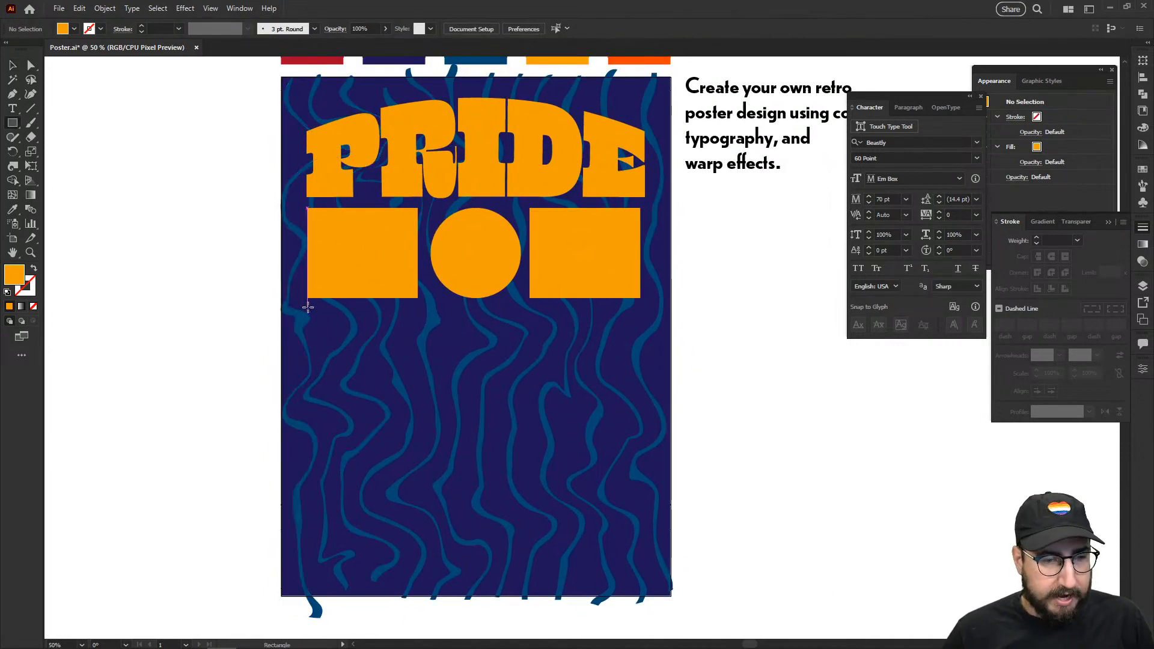
{"action": "left_click_drag", "start_coordinate": [307, 310], "coordinate": [640, 498]}
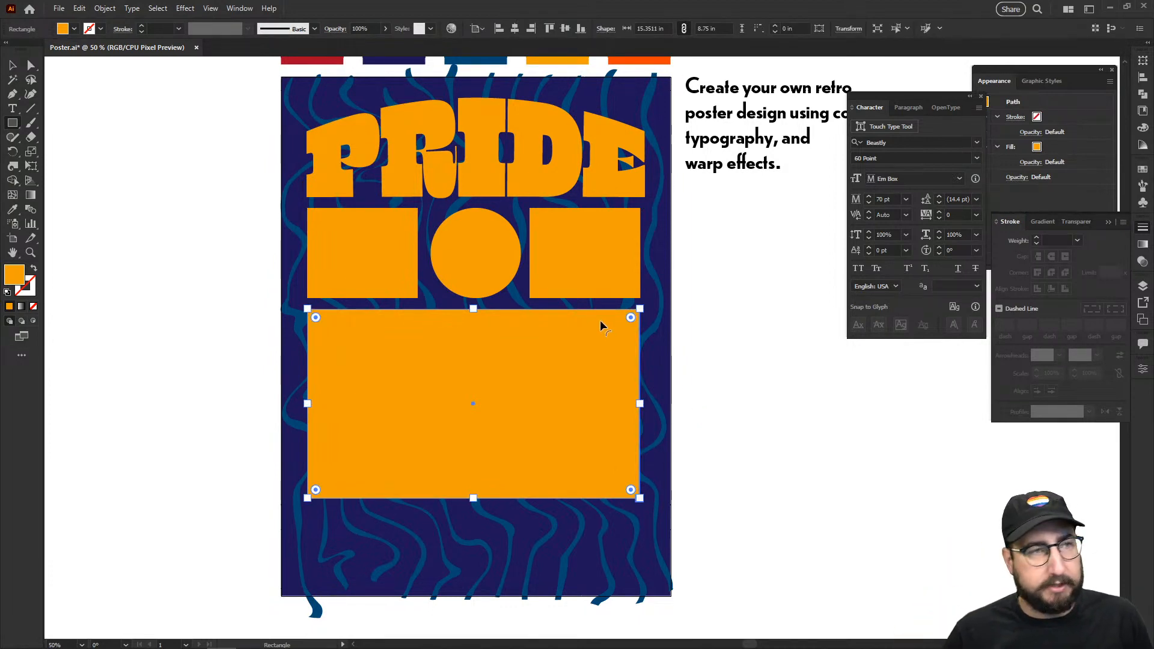
{"action": "key", "text": "v"}
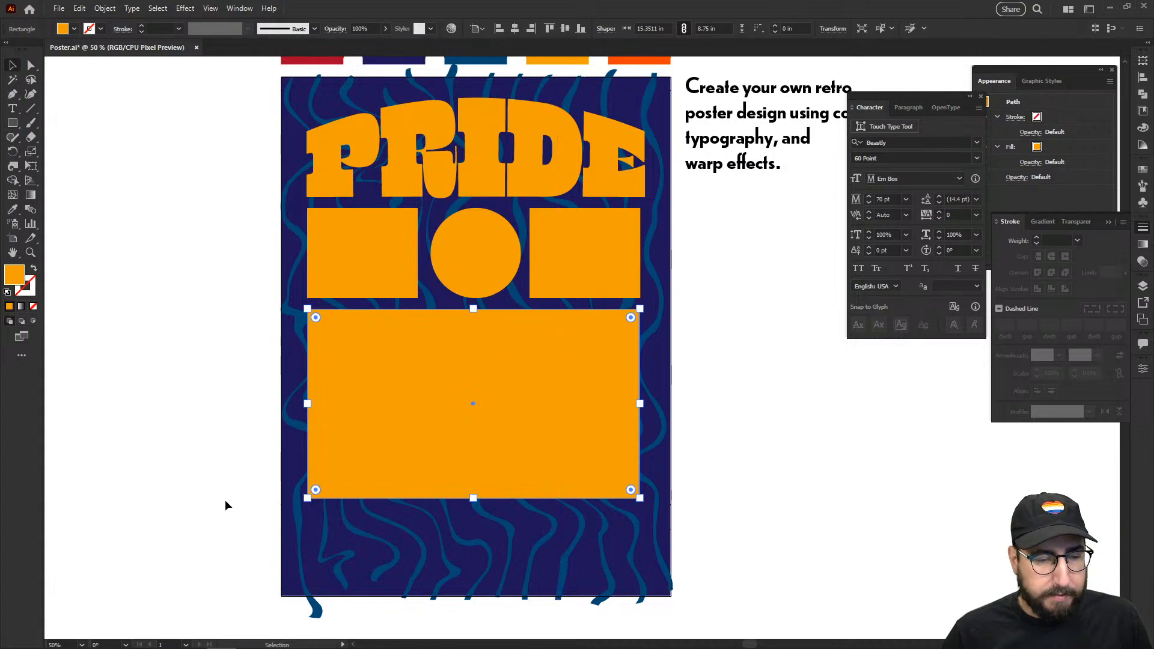
{"action": "left_click", "coordinate": [237, 503]}
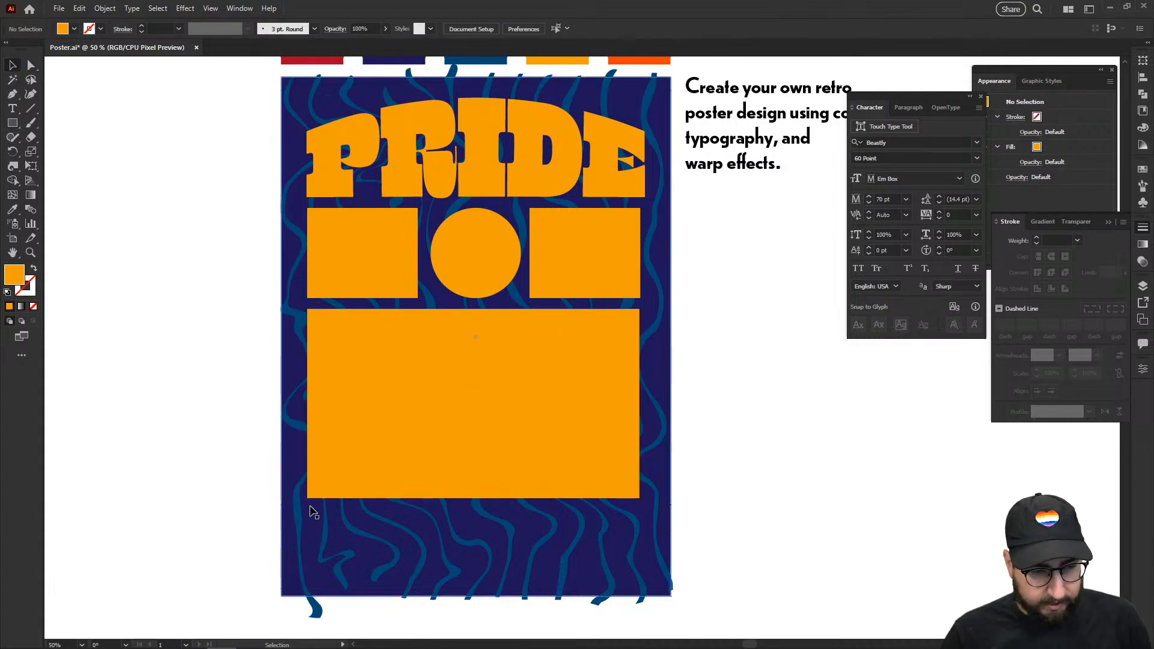
Step: Draw a thin orange bar near the poster bottom, replacing an undone flat ellipse
{"action": "key", "text": "l"}
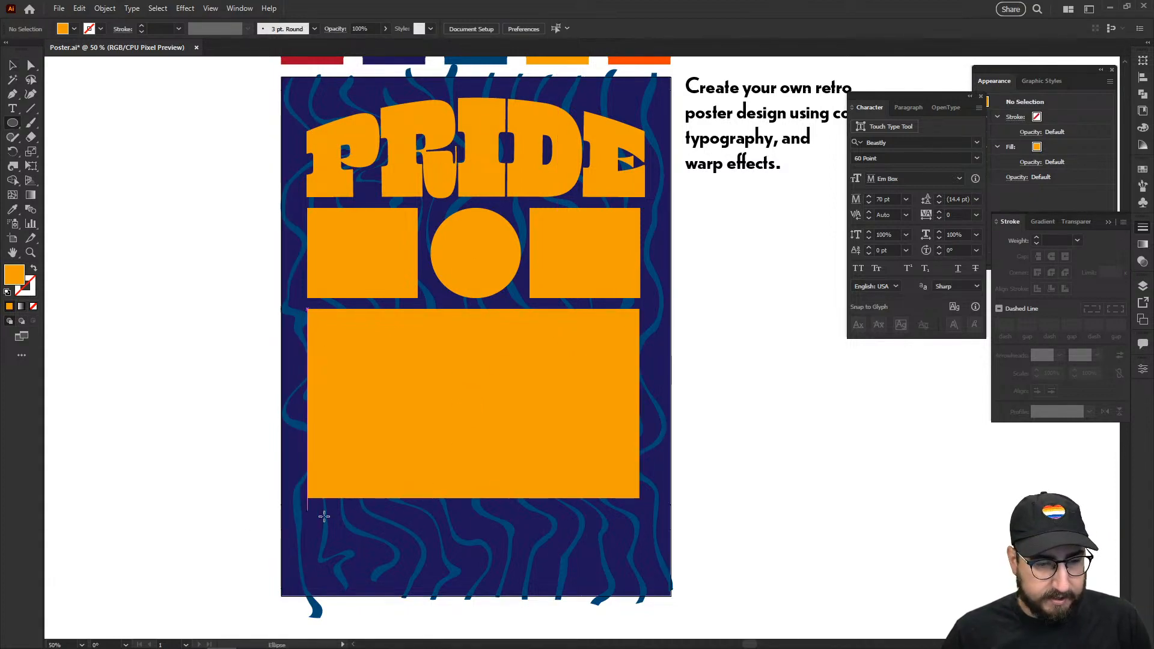
{"action": "left_click_drag", "start_coordinate": [307, 514], "coordinate": [602, 533]}
{"action": "key", "text": "ctrl+z"}
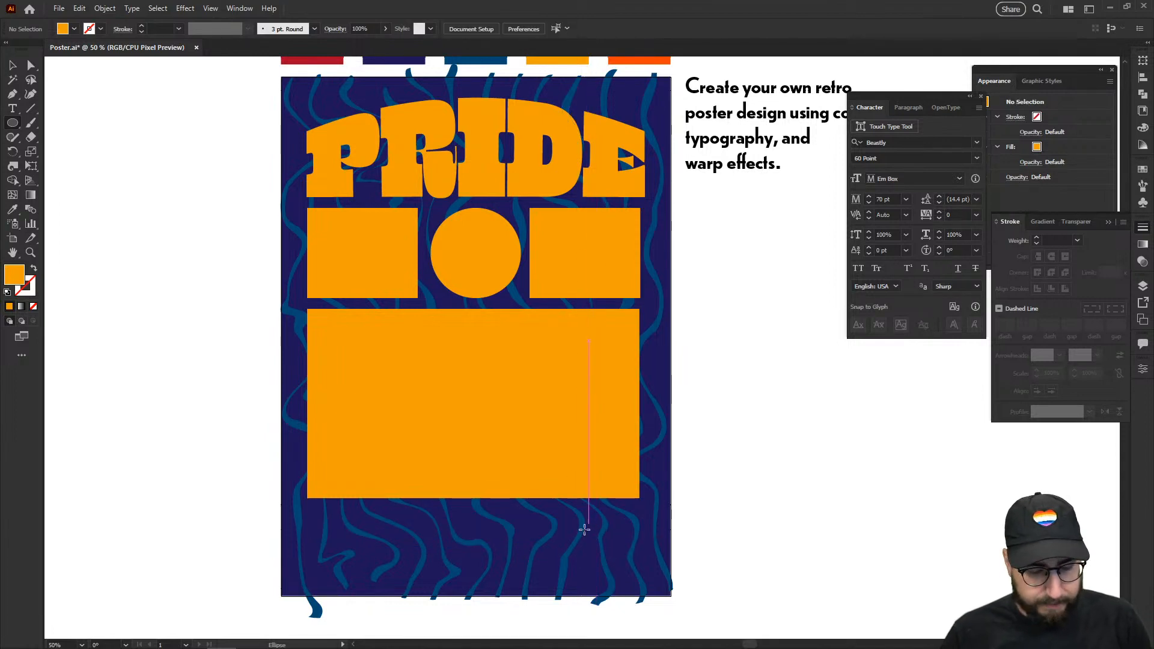
{"action": "key", "text": "m"}
{"action": "left_click_drag", "start_coordinate": [307, 512], "coordinate": [639, 535]}
{"action": "key", "text": "v"}
{"action": "left_click", "coordinate": [713, 440]}
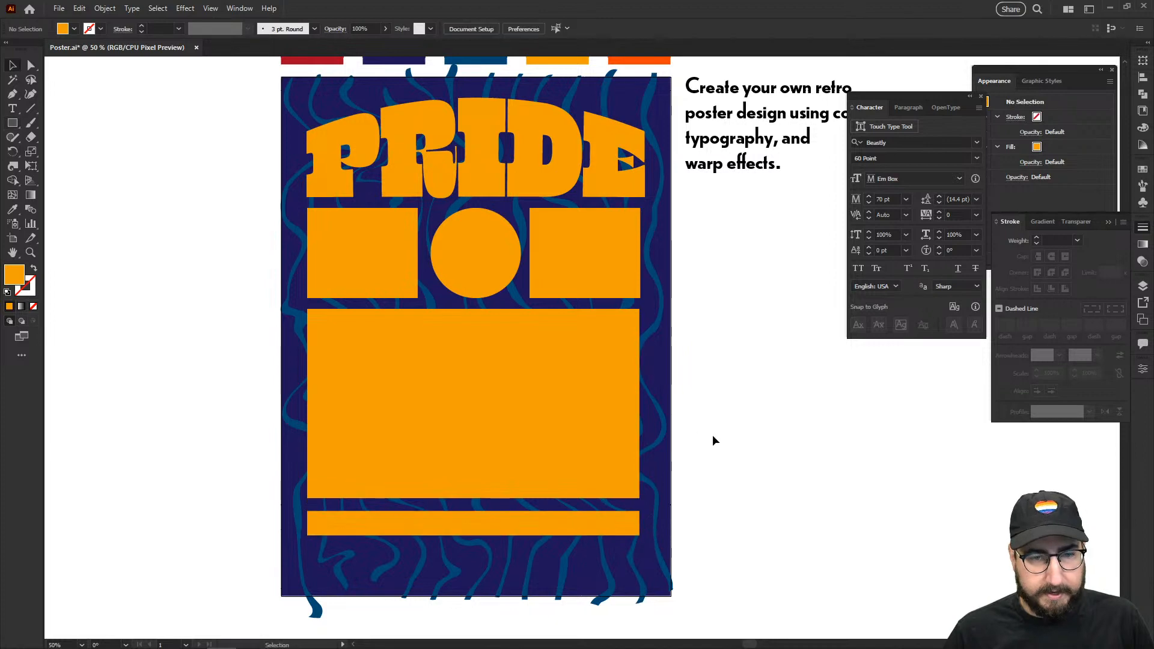
{"action": "left_click_drag", "start_coordinate": [553, 386], "coordinate": [464, 386]}
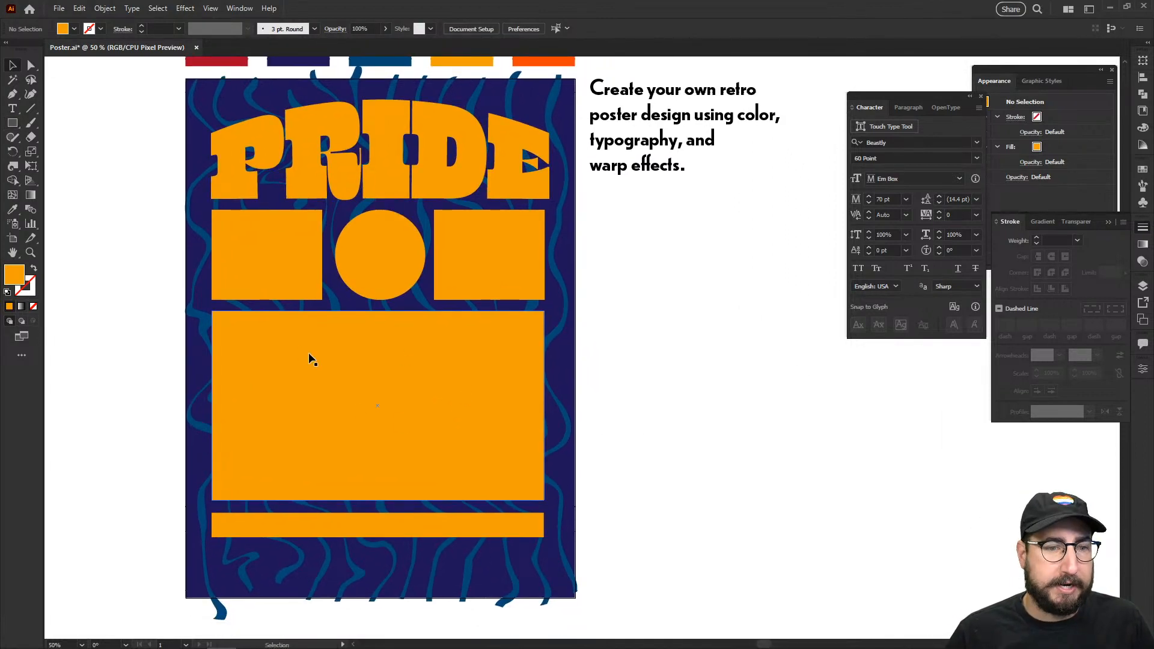
Step: Delete the large orange rectangle above the bar
{"action": "left_click", "coordinate": [348, 397]}
{"action": "key", "text": "Delete"}
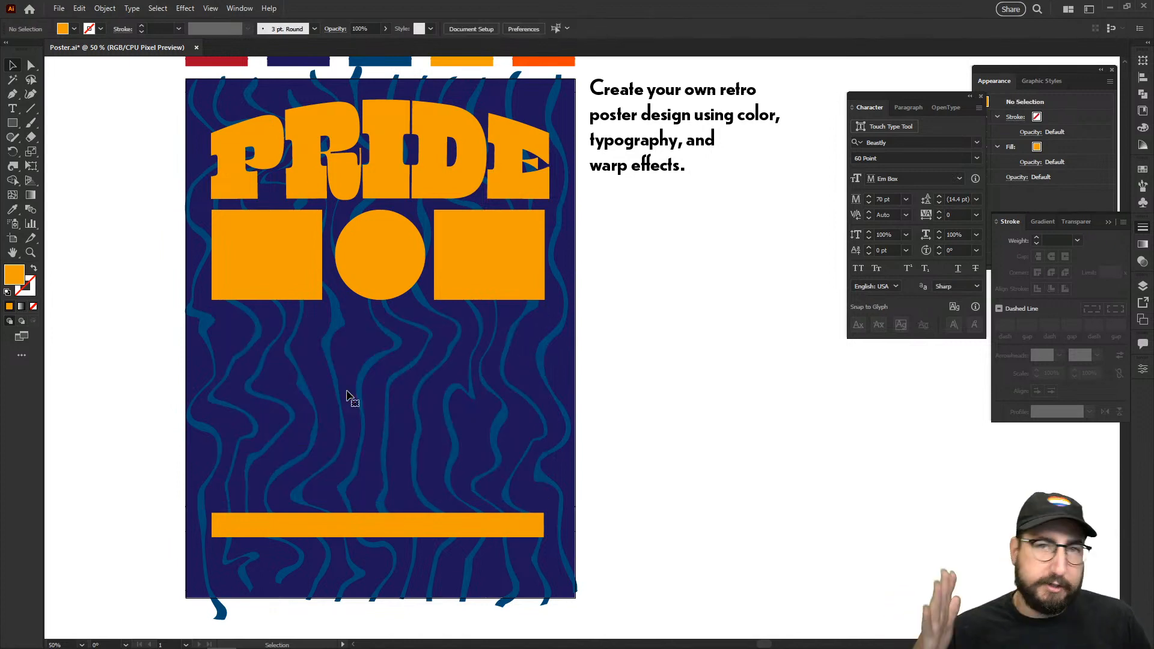
{"action": "left_click_drag", "start_coordinate": [301, 368], "coordinate": [399, 373]}
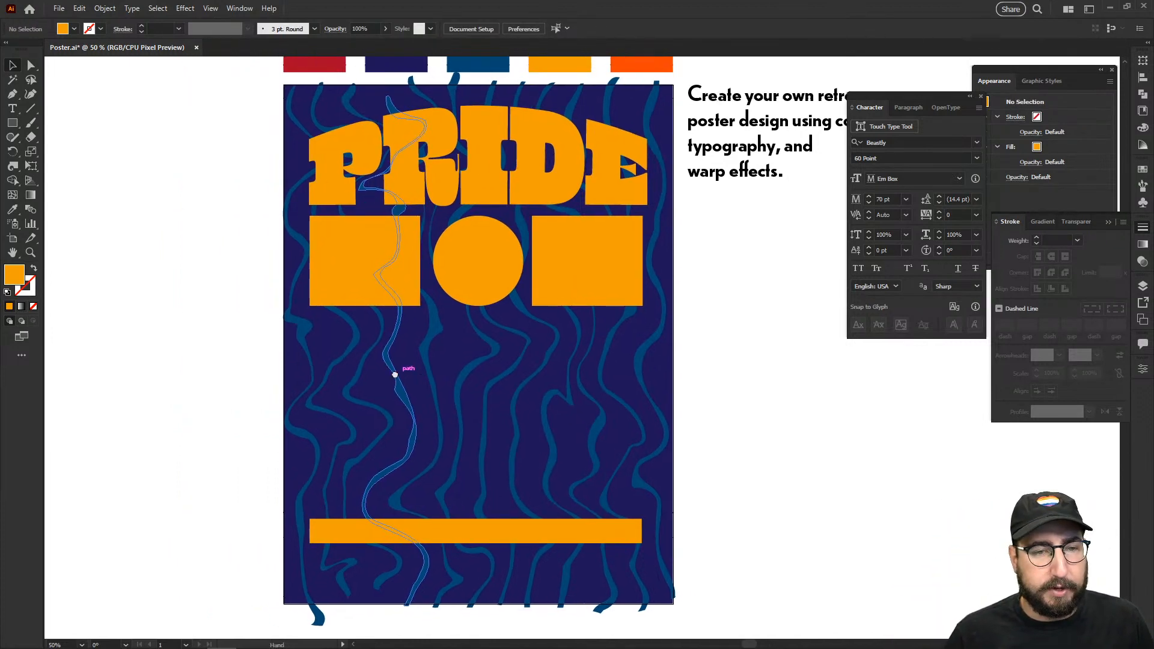
Step: Type POWER, scale it to about poster width, and place it below the squares
{"action": "key", "text": "t"}
{"action": "left_click", "coordinate": [225, 386]}
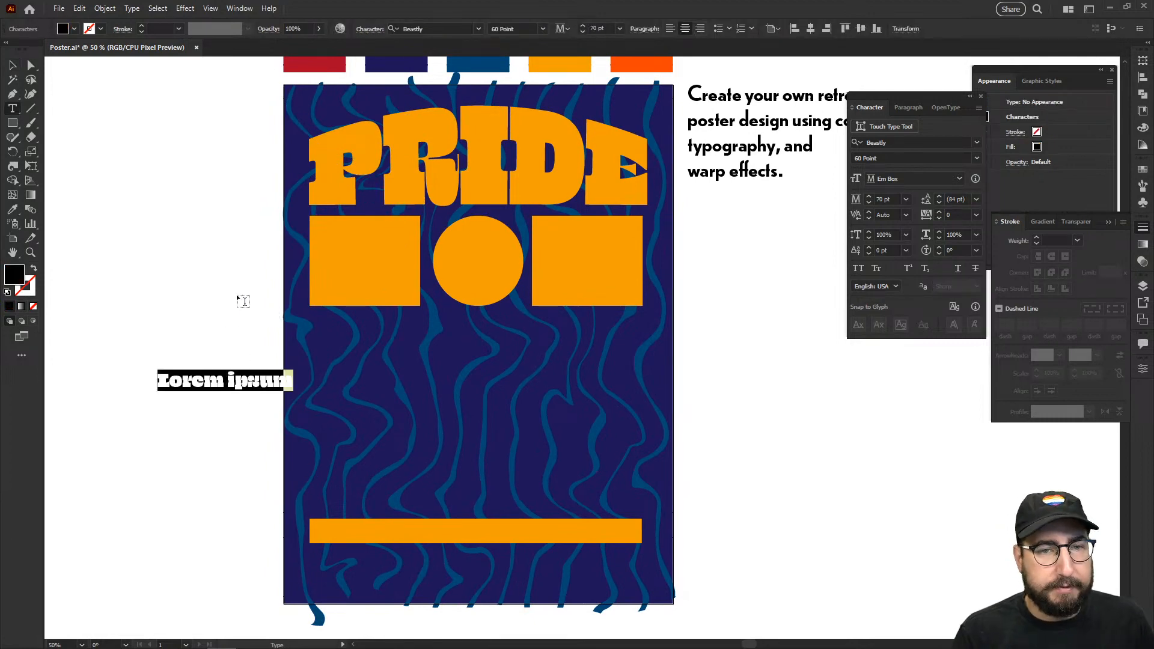
{"action": "type", "text": "POWER"}
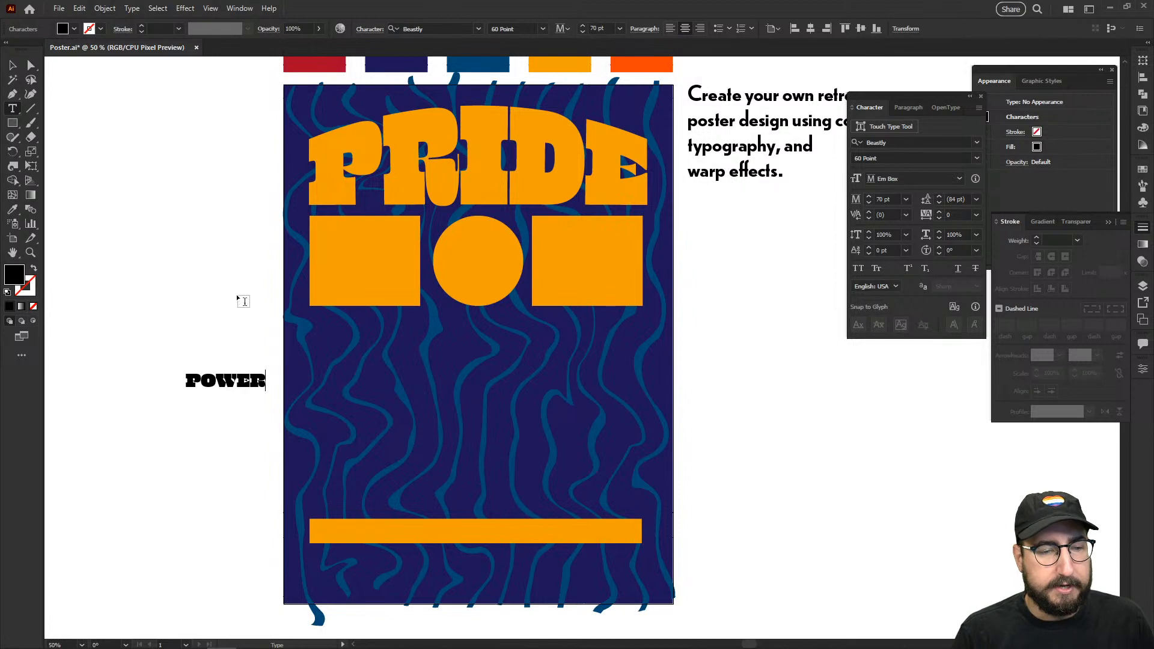
{"action": "key", "text": "Escape"}
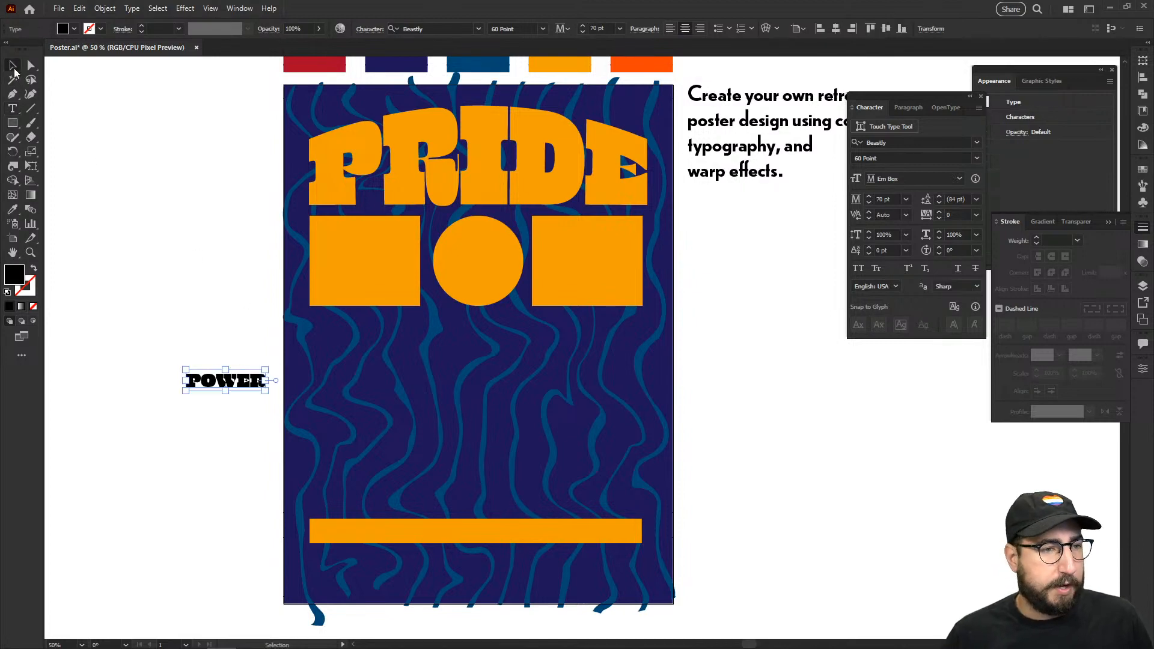
{"action": "key", "text": "s"}
{"action": "left_click_drag", "start_coordinate": [259, 334], "coordinate": [394, 169]}
{"action": "key", "text": "v"}
{"action": "left_click_drag", "start_coordinate": [238, 370], "coordinate": [502, 374]}
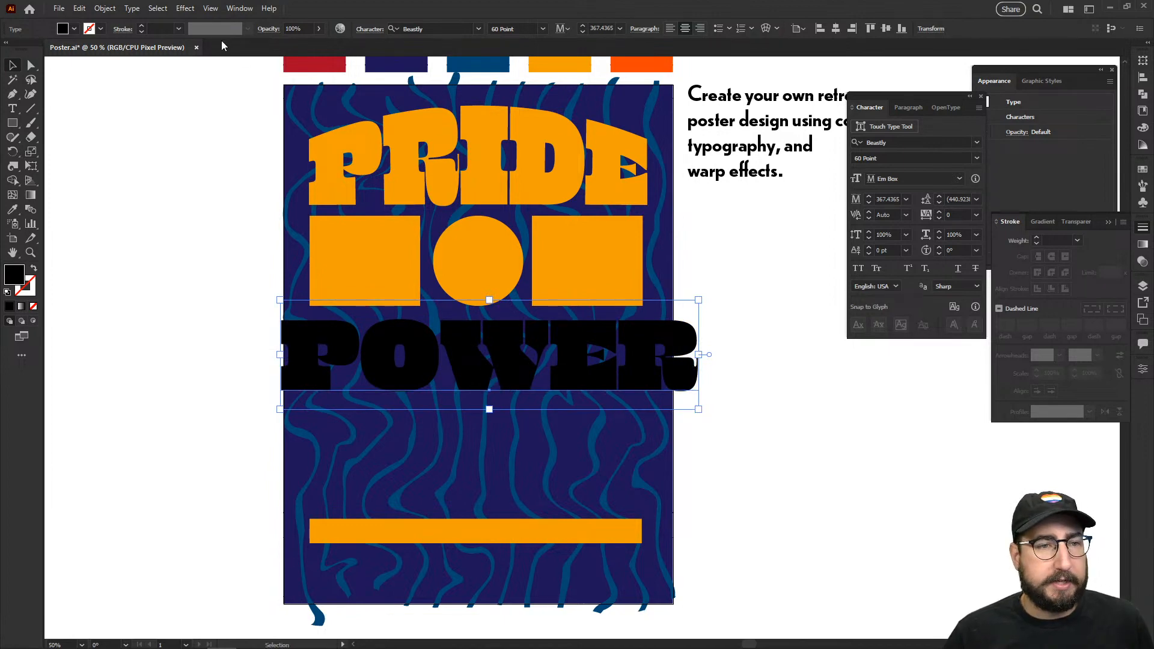
Step: Colour POWER orange by sampling the orange rectangle
{"action": "left_click", "coordinate": [189, 14]}
{"action": "left_click", "coordinate": [188, 14]}
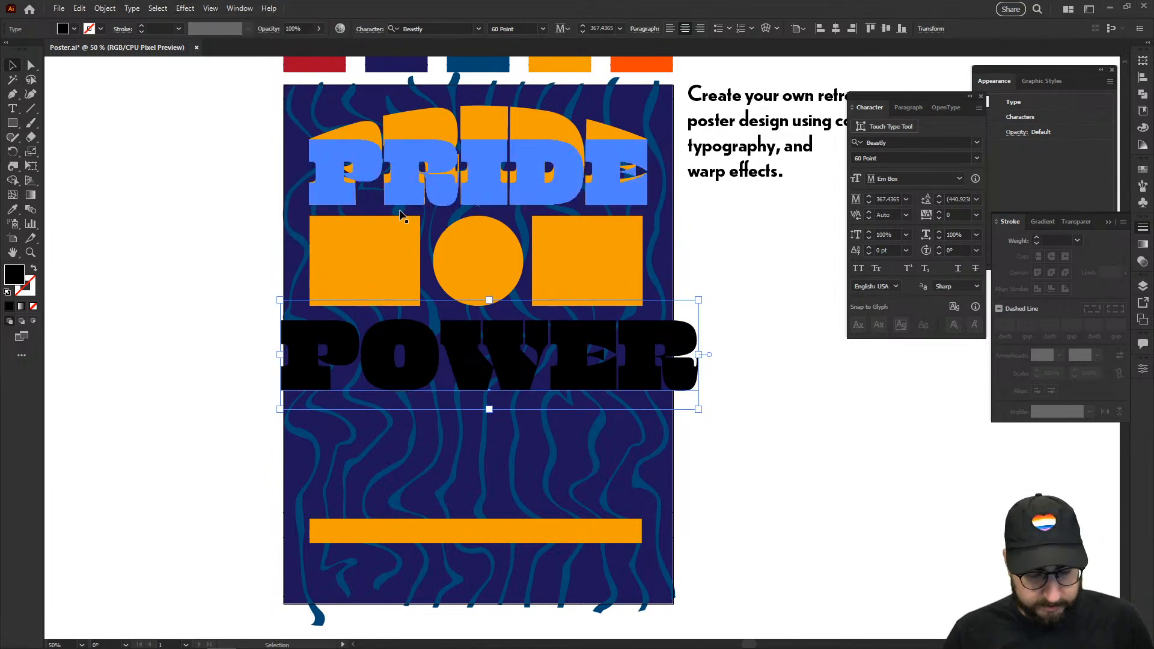
{"action": "key", "text": "i"}
{"action": "left_click", "coordinate": [394, 239]}
{"action": "left_click", "coordinate": [192, 15]}
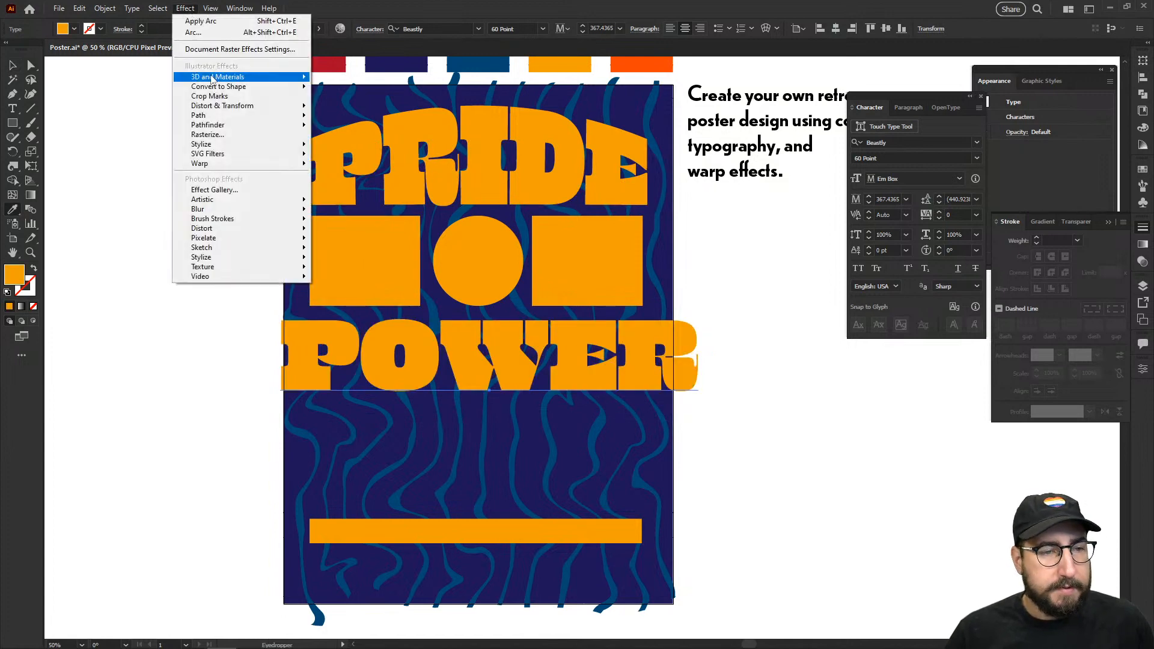
Step: Open the warp options for POWER and preview the Arch and Bulge styles
{"action": "mouse_move", "coordinate": [258, 170]}
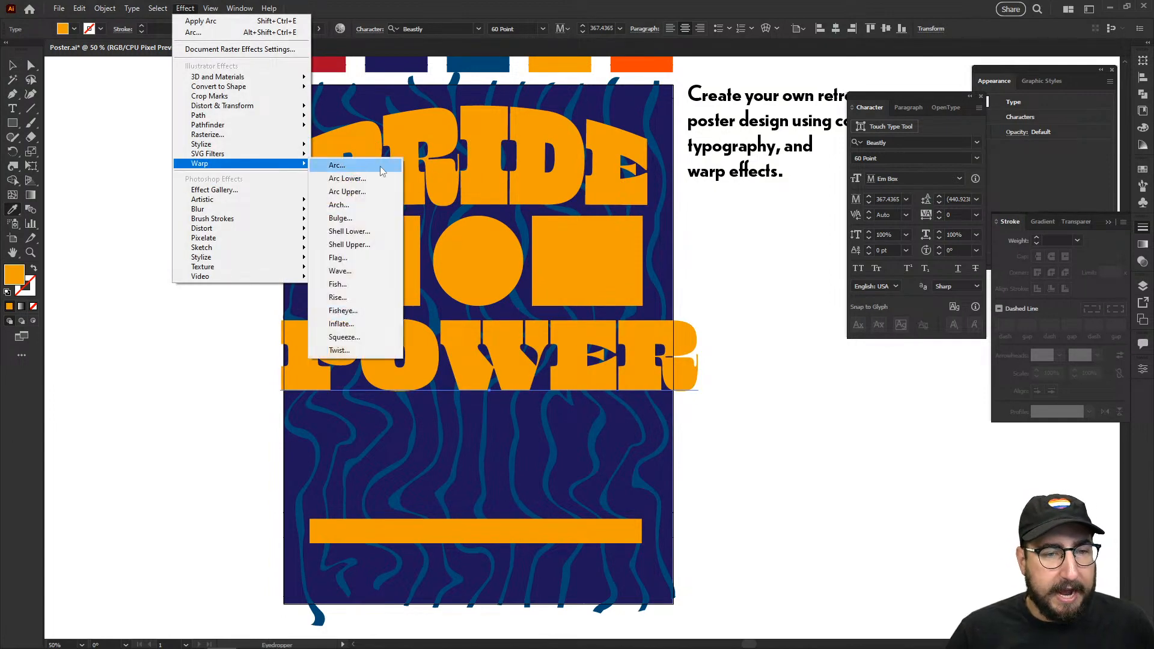
{"action": "left_click", "coordinate": [360, 232]}
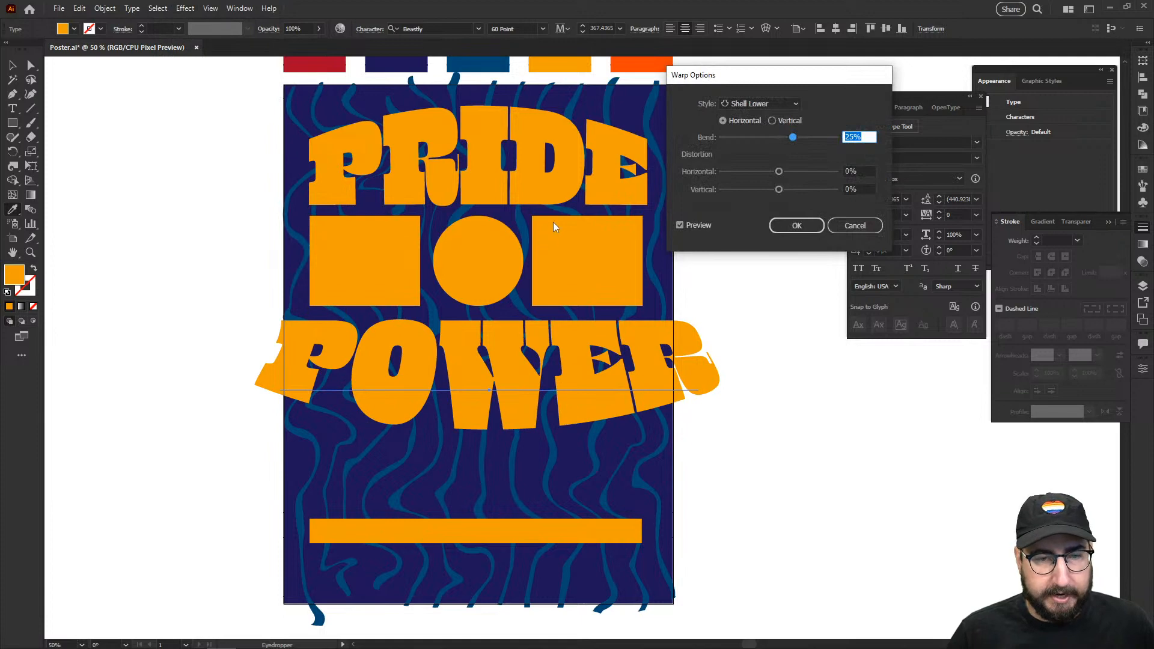
{"action": "left_click", "coordinate": [752, 104]}
{"action": "left_click", "coordinate": [757, 160]}
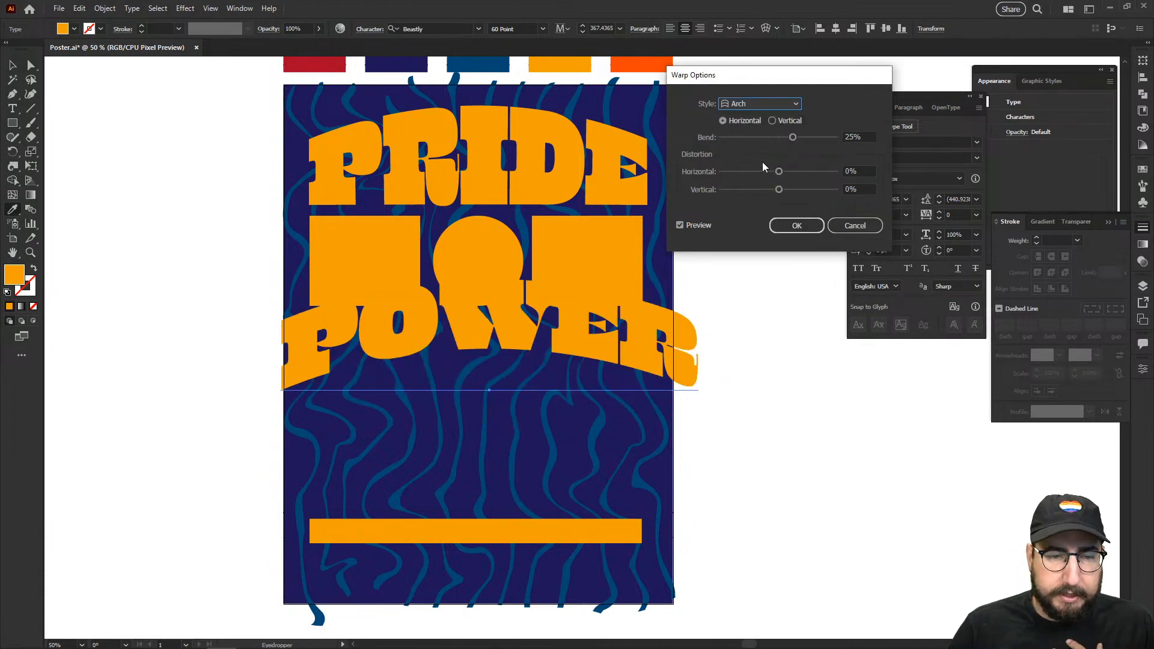
{"action": "left_click", "coordinate": [748, 105]}
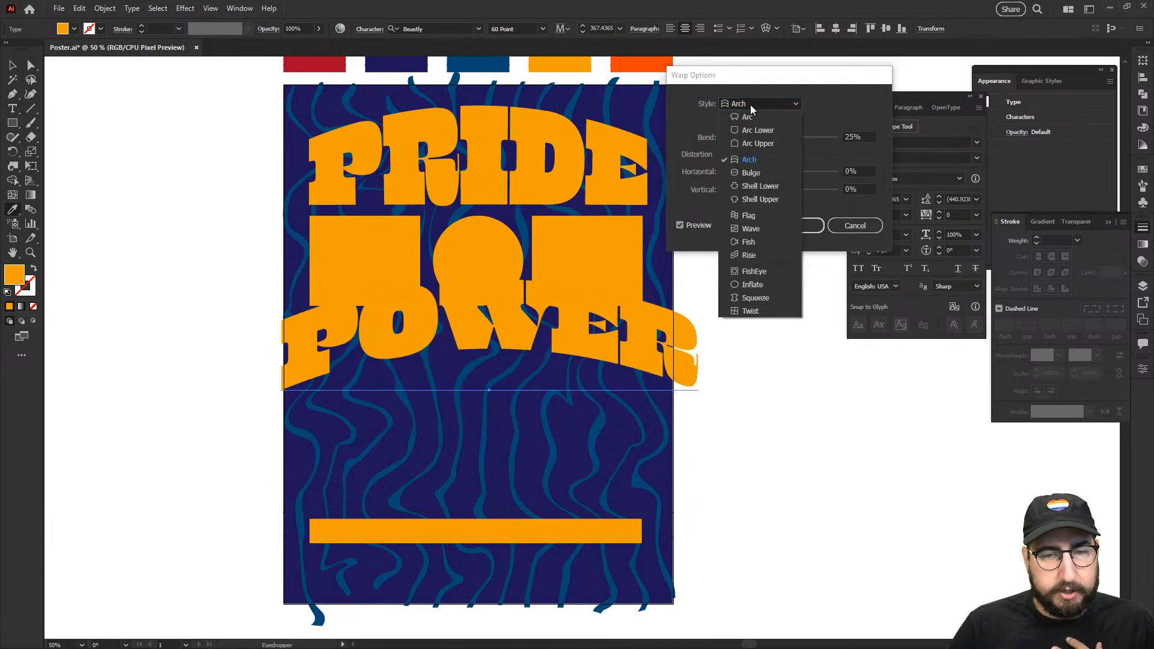
{"action": "left_click", "coordinate": [762, 174]}
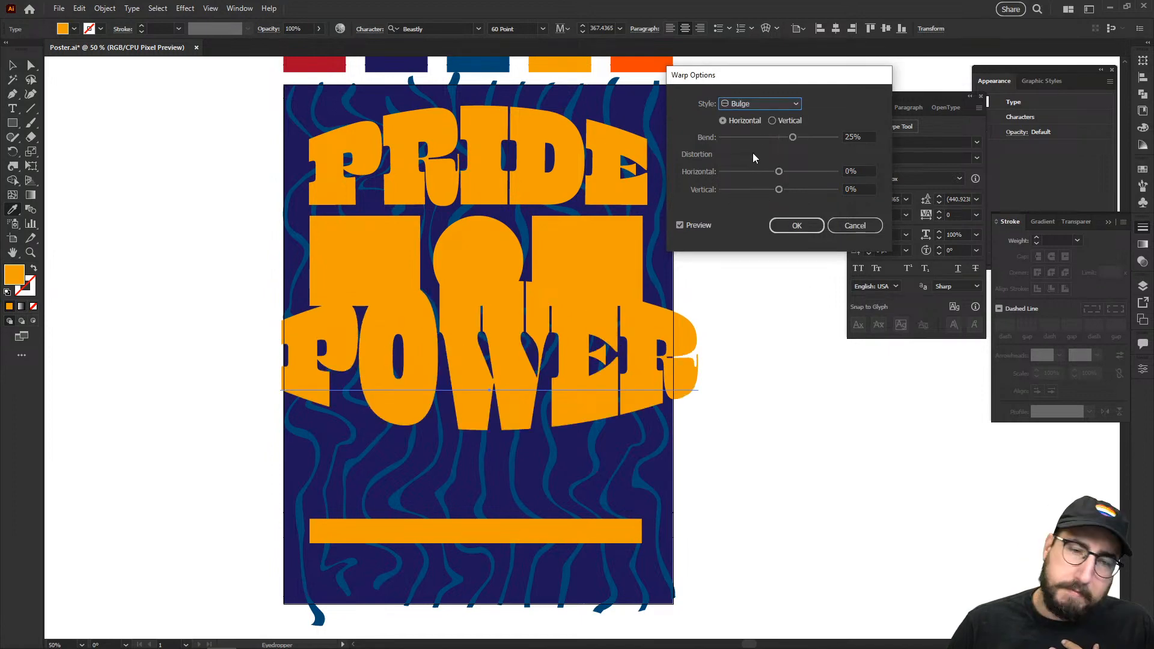
Step: Apply a Flag warp with 48% bend to POWER and inspect the result
{"action": "left_click", "coordinate": [755, 106]}
{"action": "left_click", "coordinate": [765, 215]}
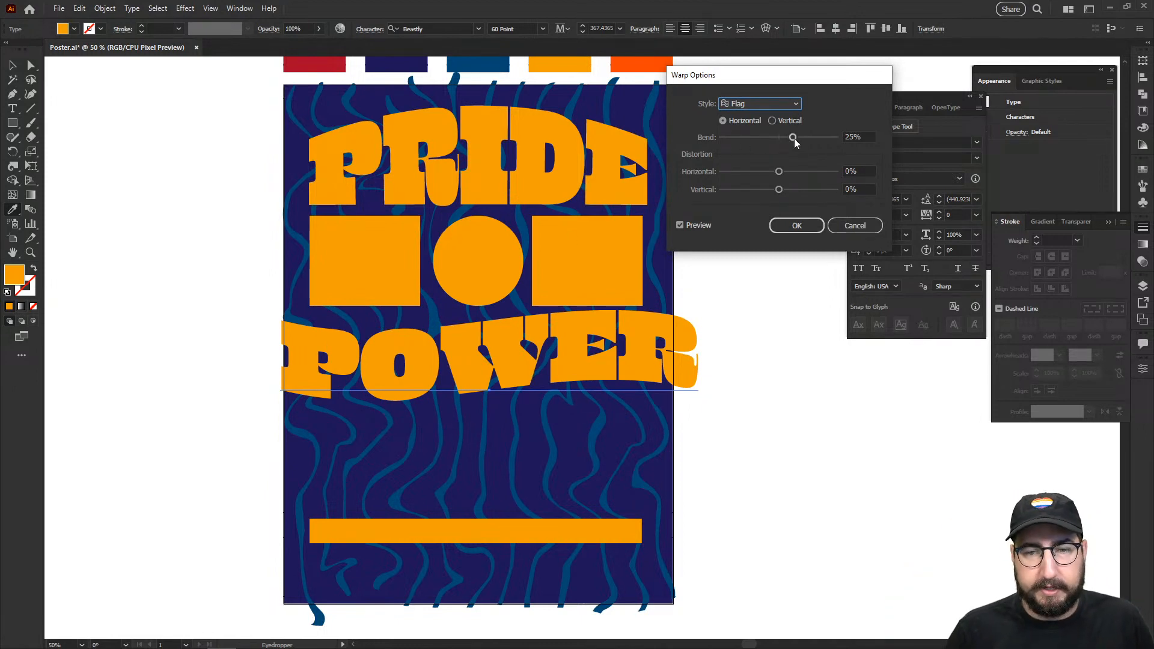
{"action": "left_click_drag", "start_coordinate": [794, 138], "coordinate": [806, 138]}
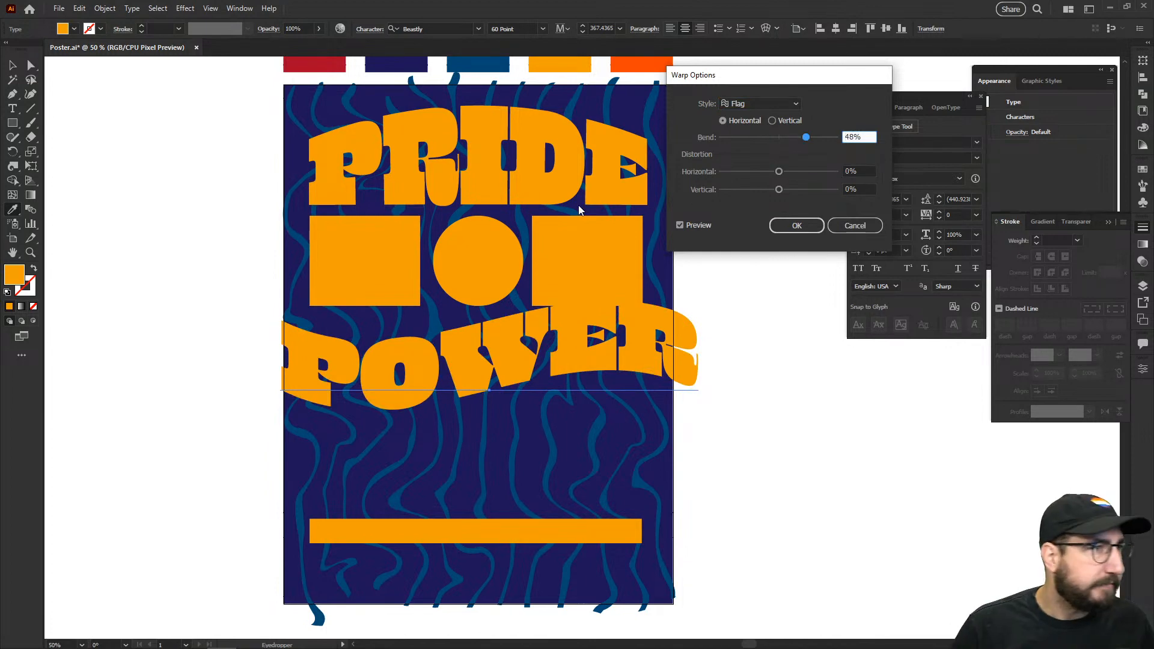
{"action": "left_click", "coordinate": [796, 225]}
{"action": "key", "text": "z"}
{"action": "left_click", "coordinate": [489, 393]}
{"action": "left_click", "coordinate": [489, 394]}
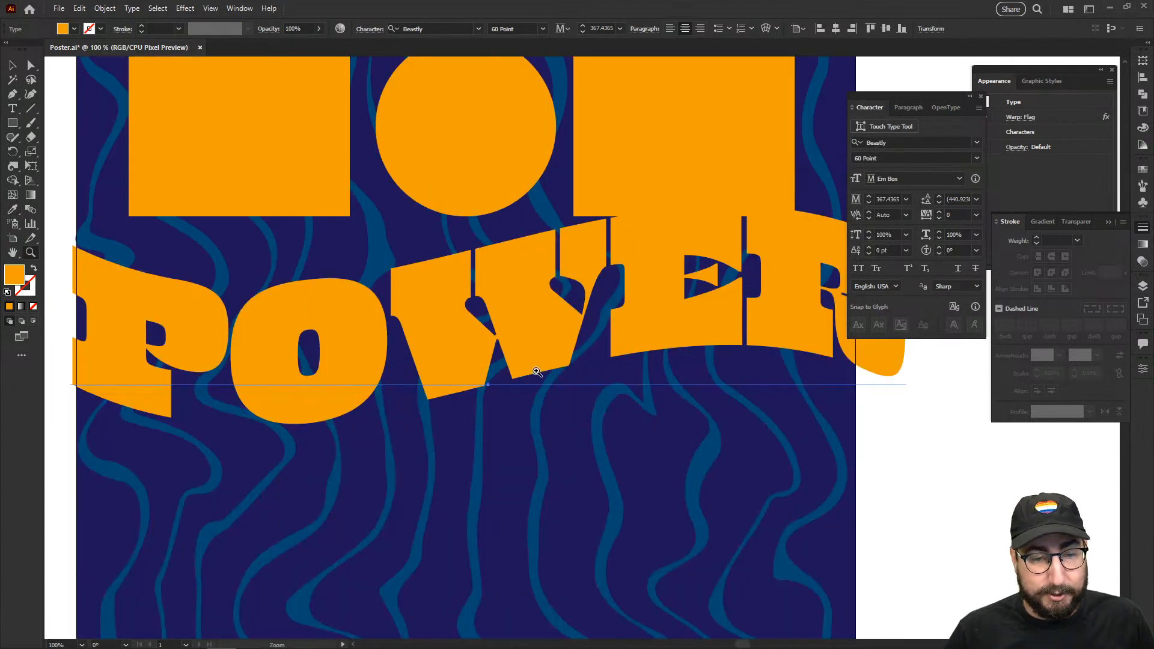
{"action": "left_click_drag", "start_coordinate": [592, 325], "coordinate": [572, 352]}
{"action": "left_click", "coordinate": [569, 390], "text": "alt"}
{"action": "left_click", "coordinate": [569, 391], "text": "alt"}
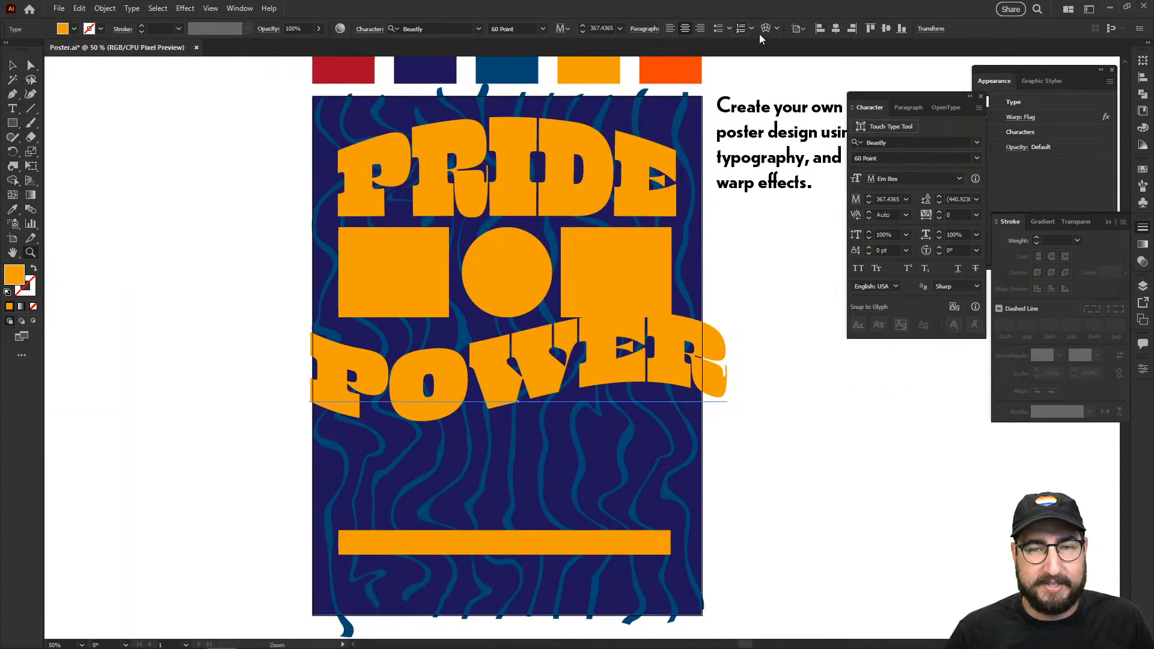
Step: Centre POWER on the artboard, narrow it to fit, and nudge it slightly lower
{"action": "left_click", "coordinate": [836, 29]}
{"action": "key", "text": "v"}
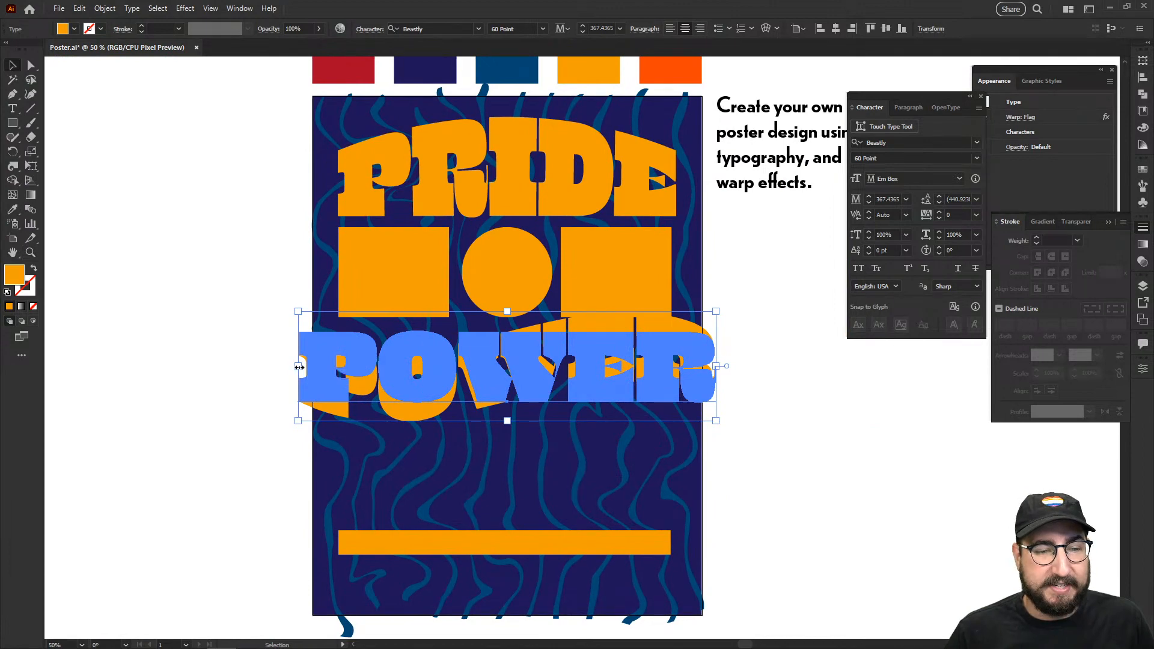
{"action": "left_click_drag", "start_coordinate": [298, 367], "coordinate": [335, 366]}
{"action": "left_click", "coordinate": [766, 377]}
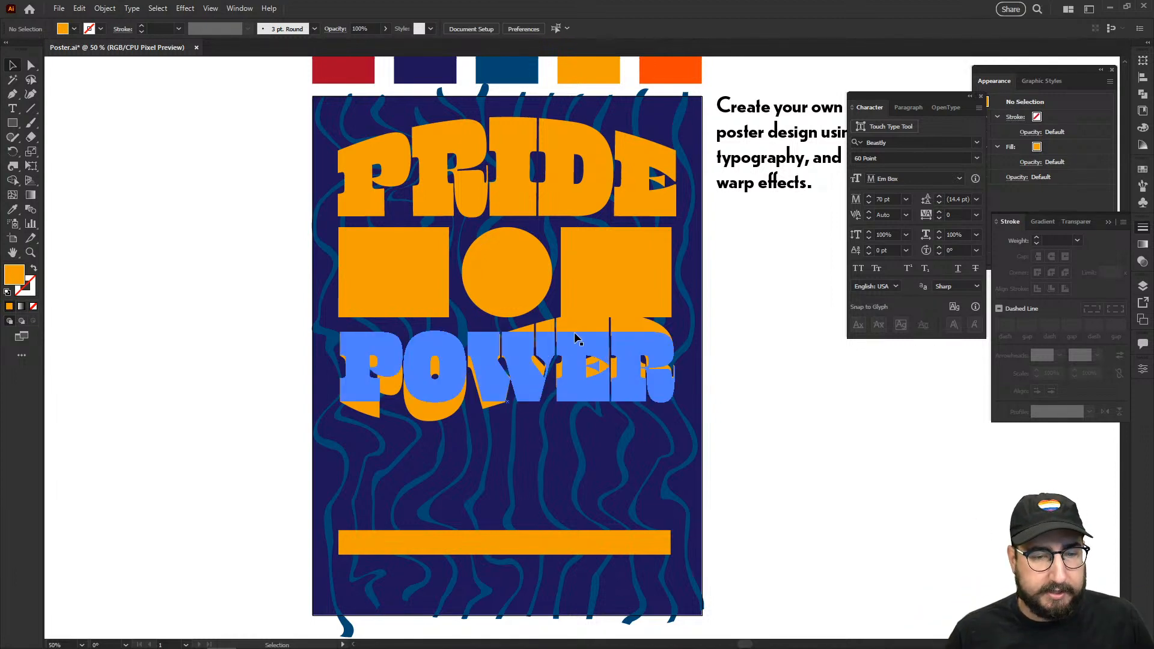
{"action": "left_click_drag", "start_coordinate": [576, 338], "coordinate": [564, 361]}
{"action": "left_click", "coordinate": [752, 348]}
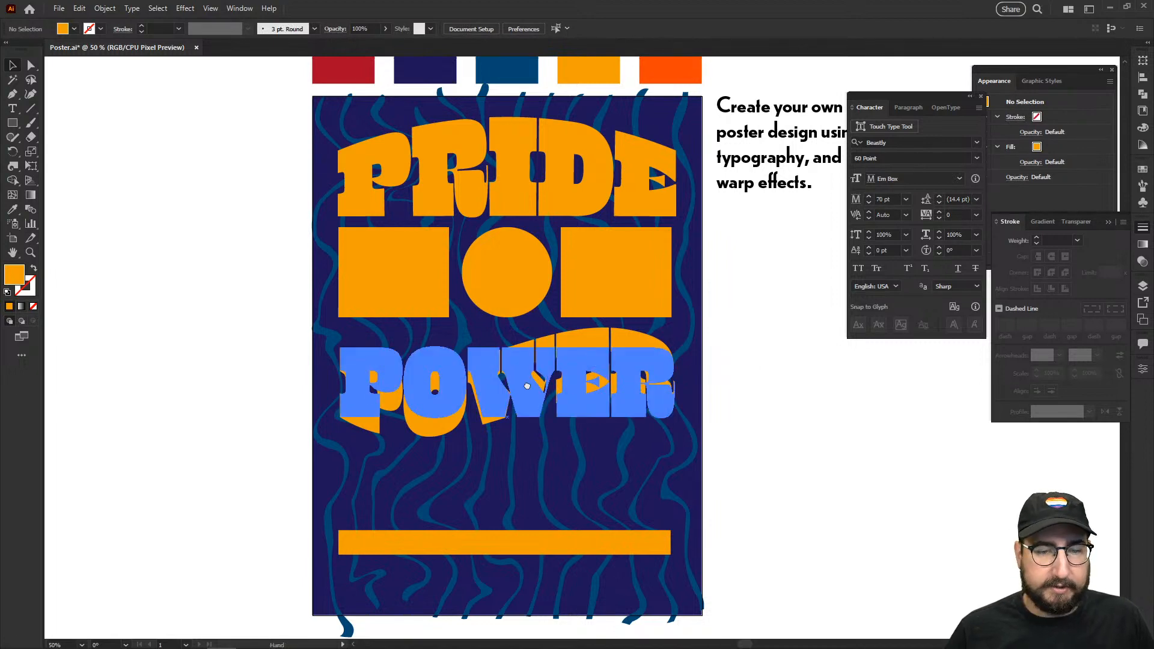
Step: Alt-drag a copy of POWER to the left of the poster and select it
{"action": "left_click_drag", "start_coordinate": [527, 386], "coordinate": [249, 303]}
{"action": "left_click", "coordinate": [266, 197]}
{"action": "left_click_drag", "start_coordinate": [269, 217], "coordinate": [368, 214]}
{"action": "left_click", "coordinate": [229, 319]}
{"action": "left_click", "coordinate": [104, 8]}
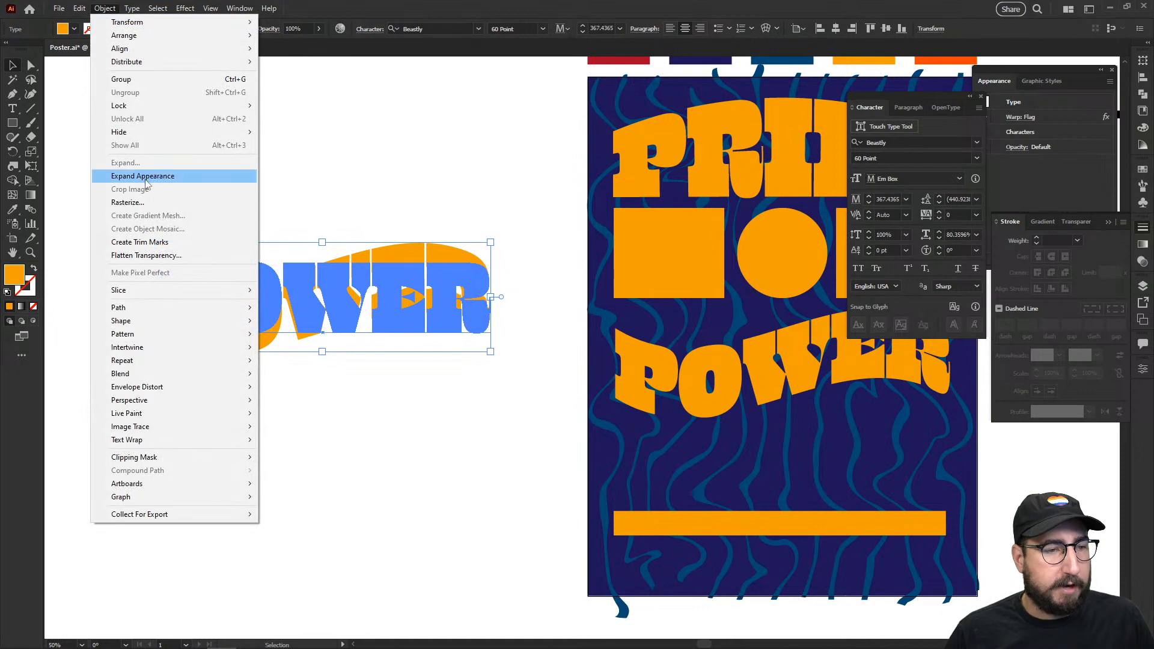
Step: Expand Appearance on the left POWER copy and zoom in on the outlined group
{"action": "left_click", "coordinate": [174, 179]}
{"action": "left_click", "coordinate": [429, 139]}
{"action": "key", "text": "z"}
{"action": "left_click", "coordinate": [422, 262]}
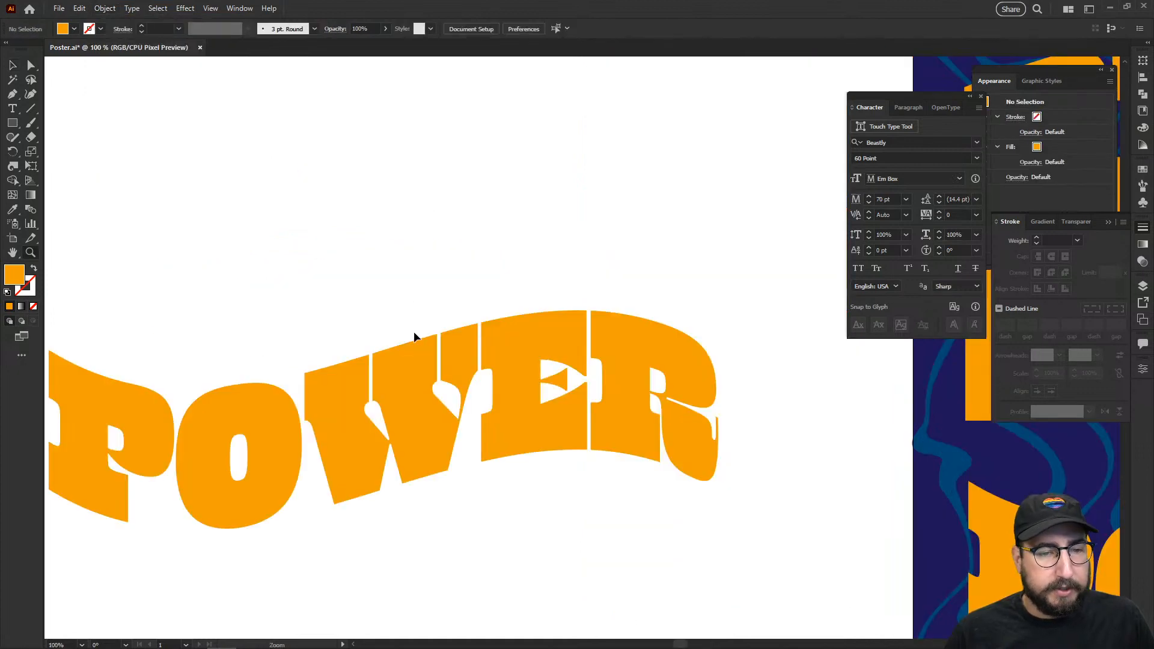
{"action": "key", "text": "v"}
{"action": "left_click_drag", "start_coordinate": [392, 439], "coordinate": [474, 281]}
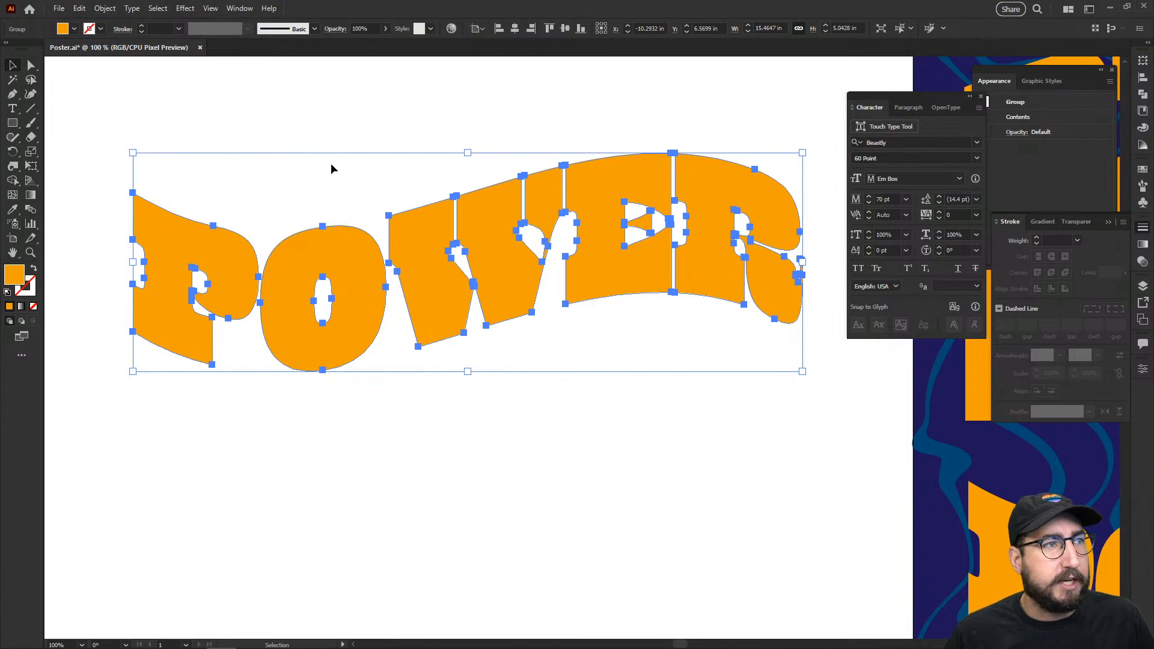
{"action": "key", "text": "ctrl+z"}
{"action": "left_click", "coordinate": [342, 180]}
{"action": "left_click_drag", "start_coordinate": [343, 277], "coordinate": [366, 217]}
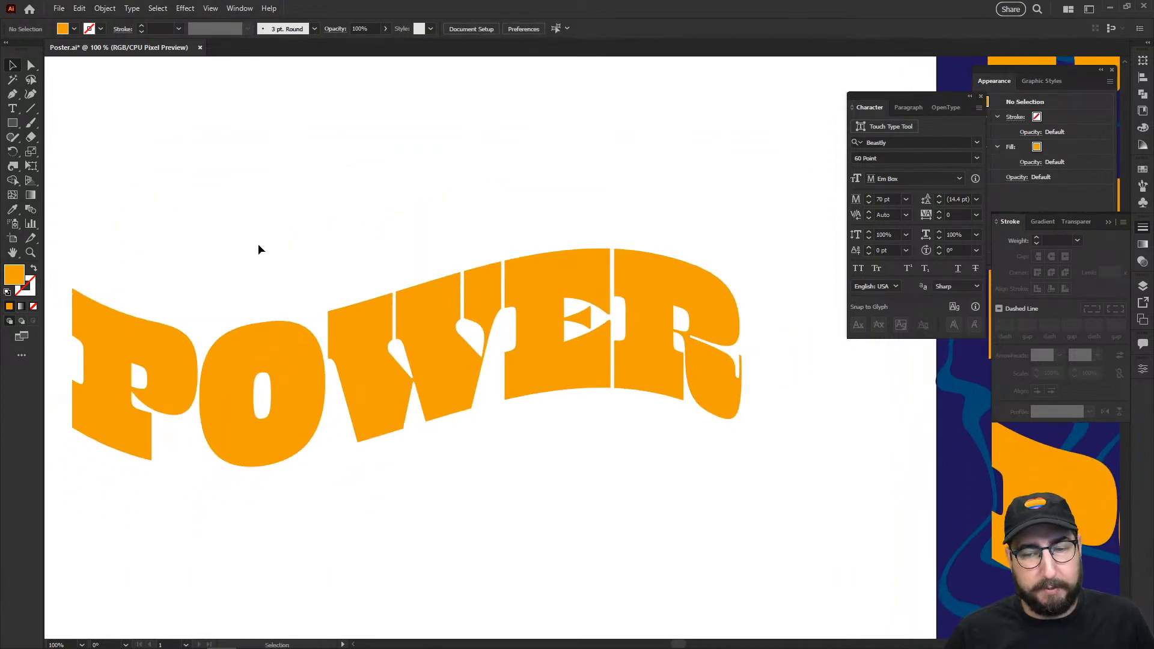
Step: Trace a Pen curve along the wavy top of the POWER letters from P to E
{"action": "key", "text": "p"}
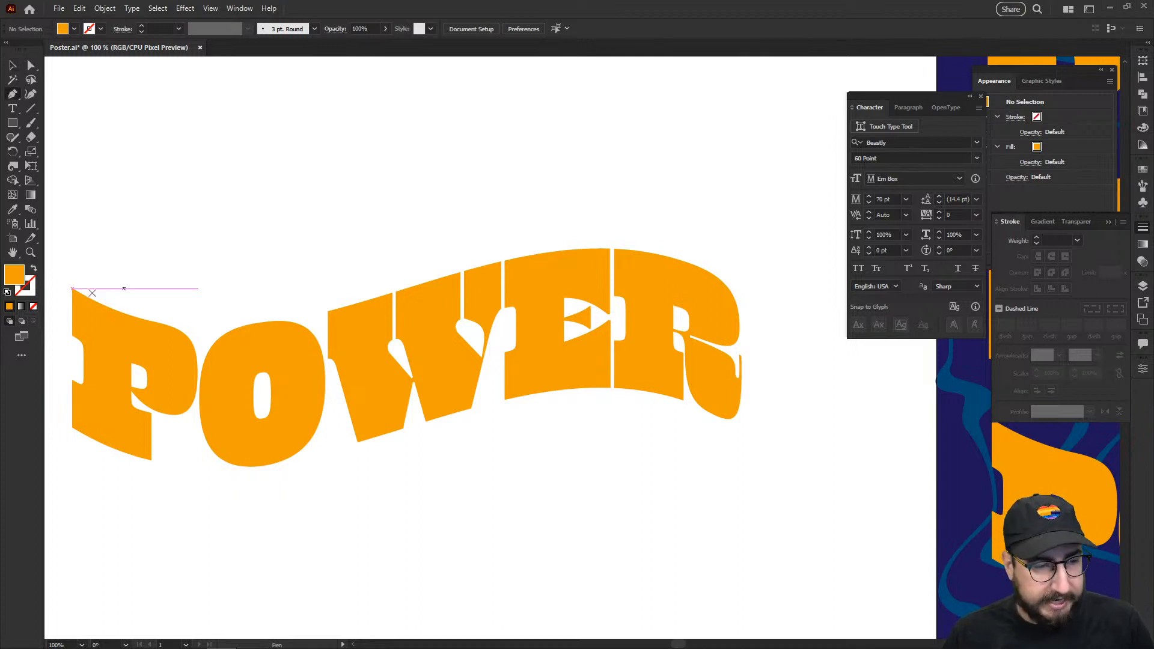
{"action": "left_click", "coordinate": [73, 289]}
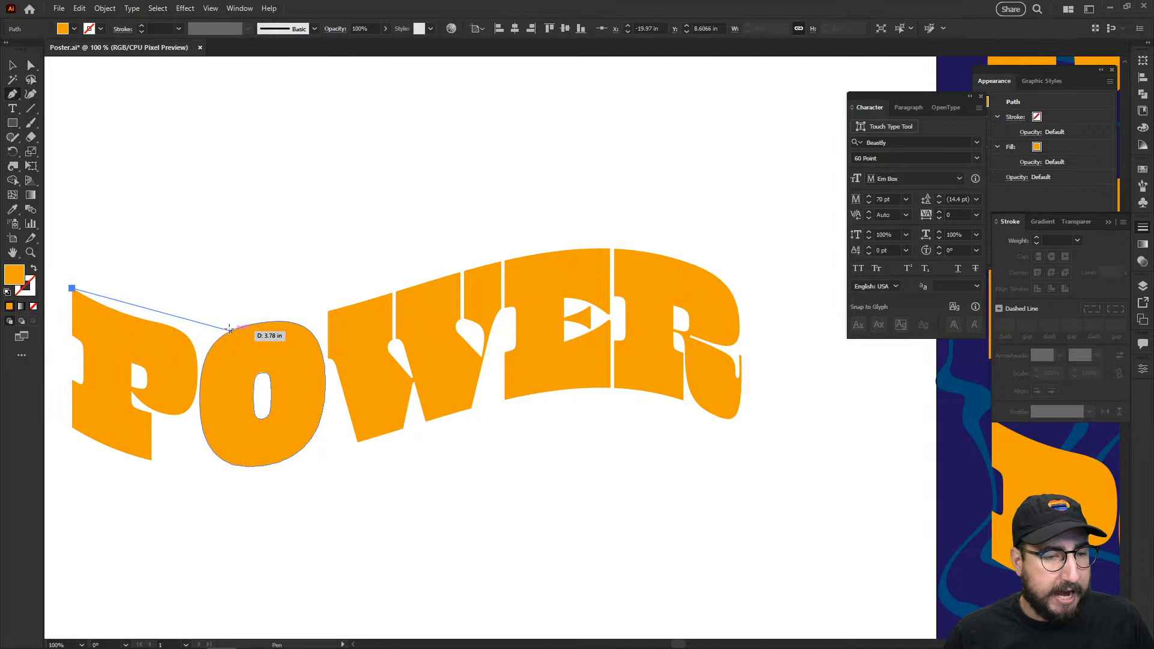
{"action": "left_click_drag", "start_coordinate": [230, 329], "coordinate": [331, 327]}
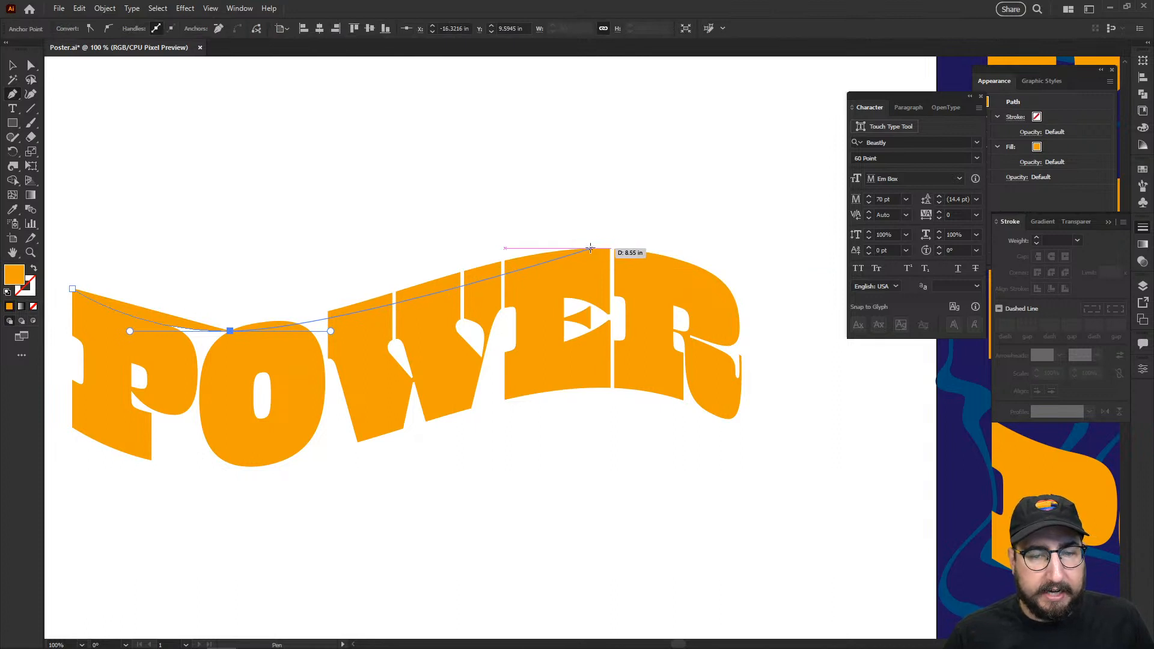
{"action": "left_click_drag", "start_coordinate": [590, 247], "coordinate": [711, 246]}
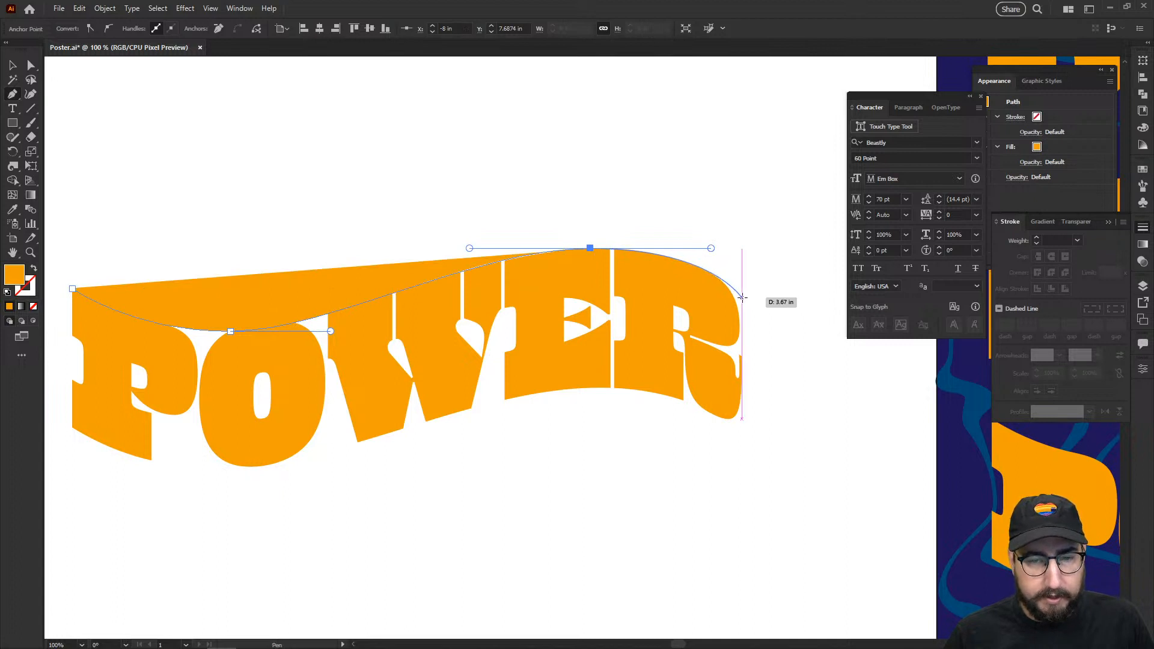
{"action": "left_click", "coordinate": [742, 297]}
{"action": "key", "text": "v"}
Step: Swap the curve to an orange stroke and shorten the handle at its dip
{"action": "left_click", "coordinate": [633, 223]}
{"action": "left_click", "coordinate": [590, 248]}
{"action": "key", "text": "shift+x"}
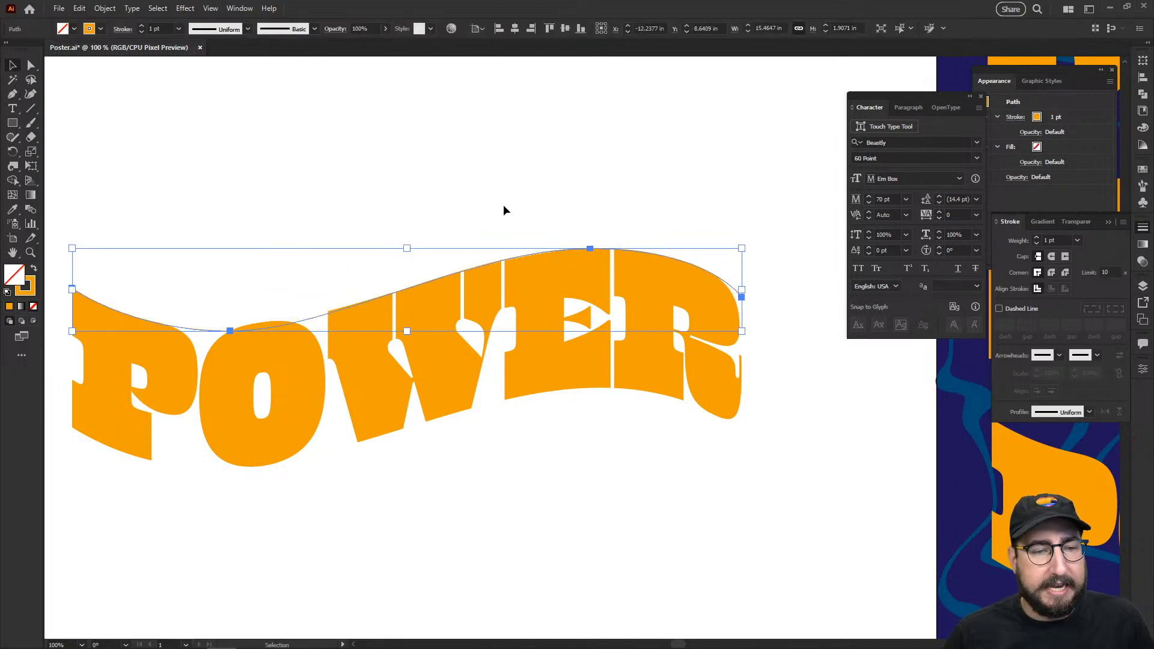
{"action": "key", "text": "a"}
{"action": "left_click", "coordinate": [230, 330]}
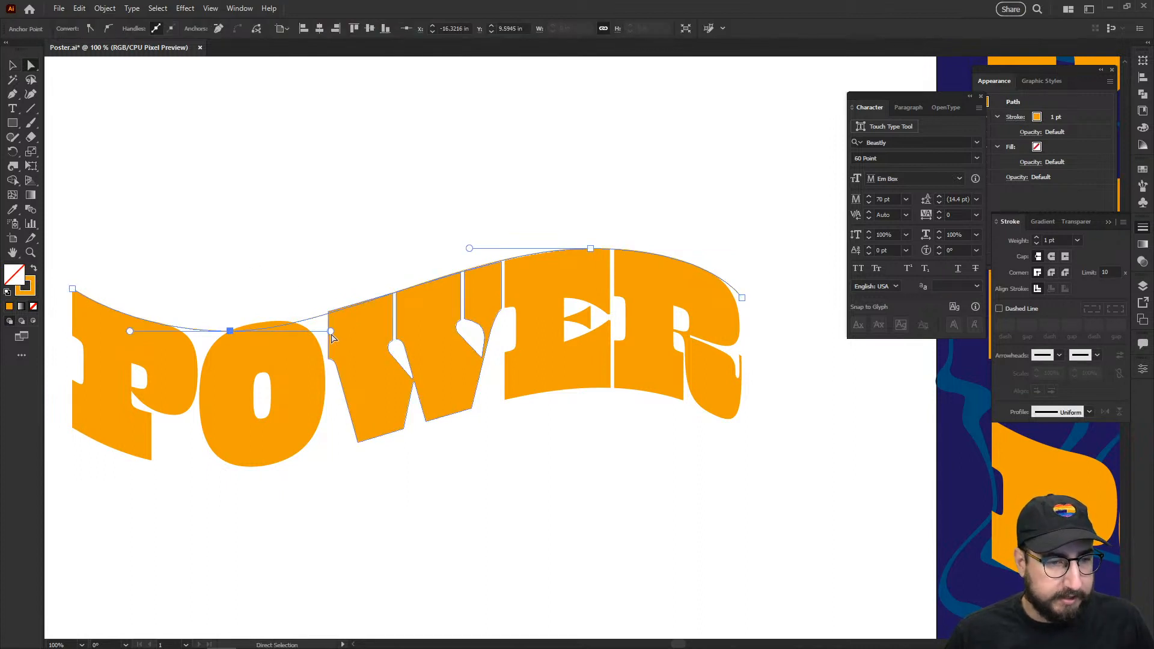
{"action": "left_click_drag", "start_coordinate": [330, 331], "coordinate": [317, 333]}
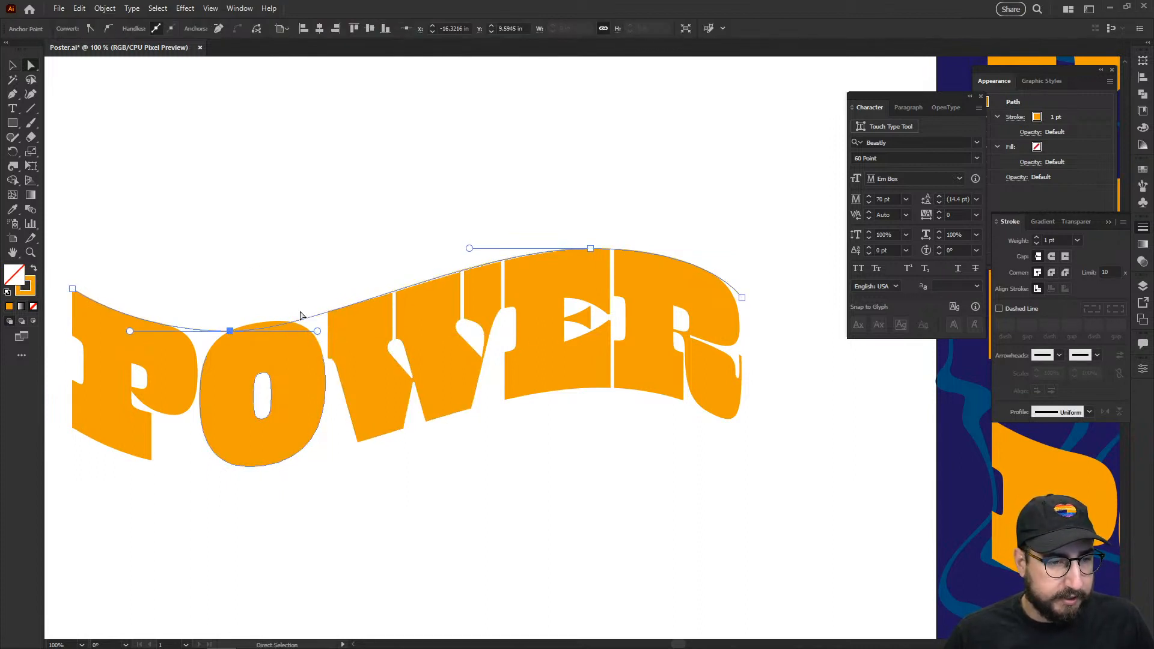
Step: Alt-drag a copy of the curve straight up above POWER
{"action": "left_click", "coordinate": [197, 268]}
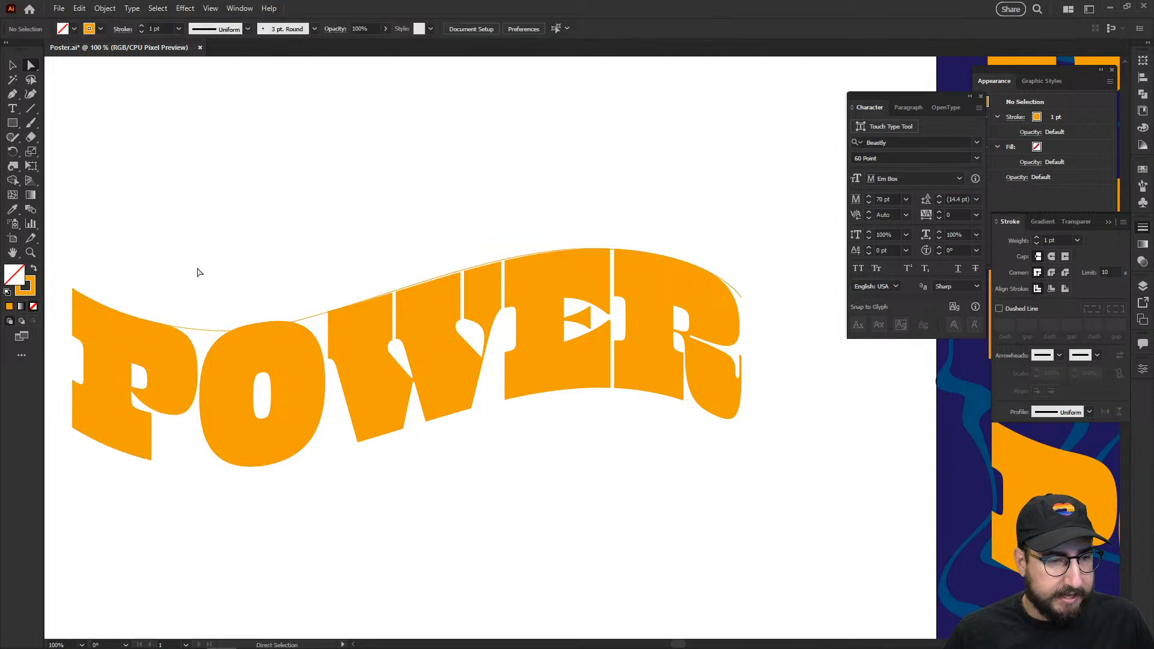
{"action": "key", "text": "v"}
{"action": "double_click", "coordinate": [207, 328]}
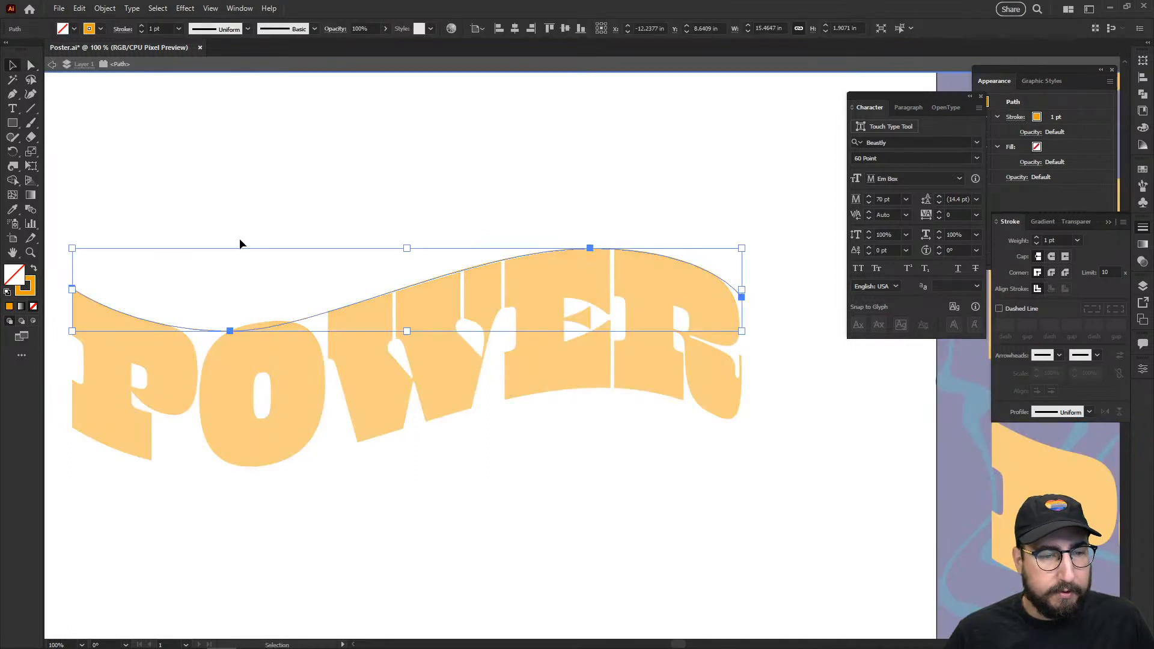
{"action": "left_click", "coordinate": [237, 240]}
{"action": "double_click", "coordinate": [200, 294]}
{"action": "left_click_drag", "start_coordinate": [197, 329], "coordinate": [194, 287]}
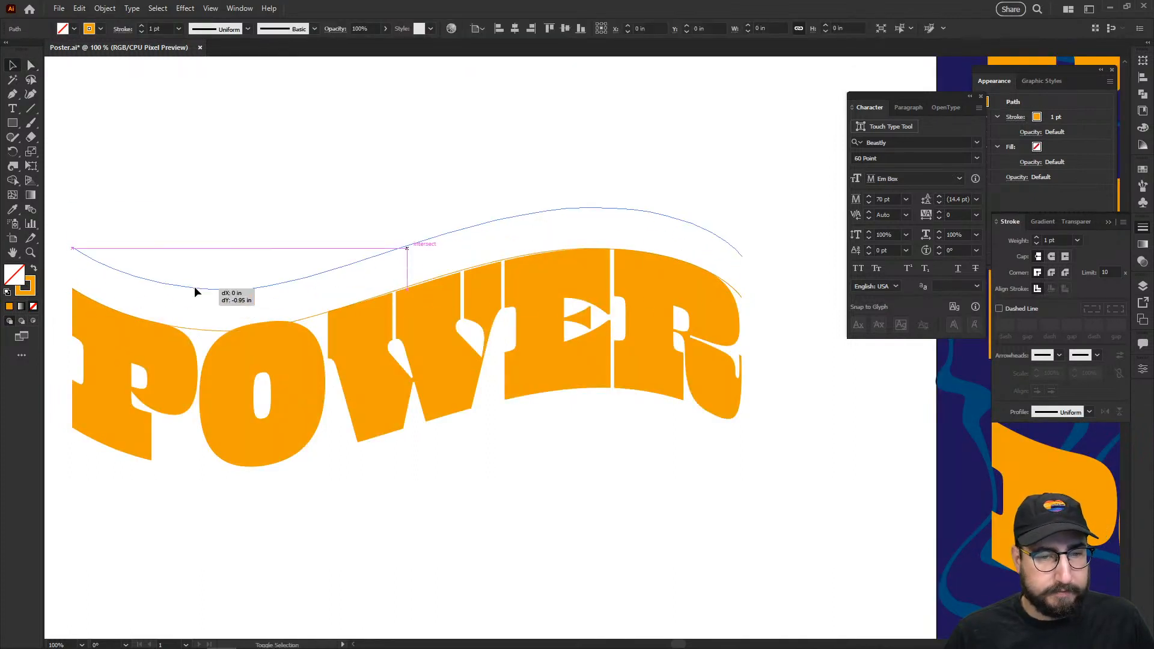
{"action": "left_click", "coordinate": [278, 125]}
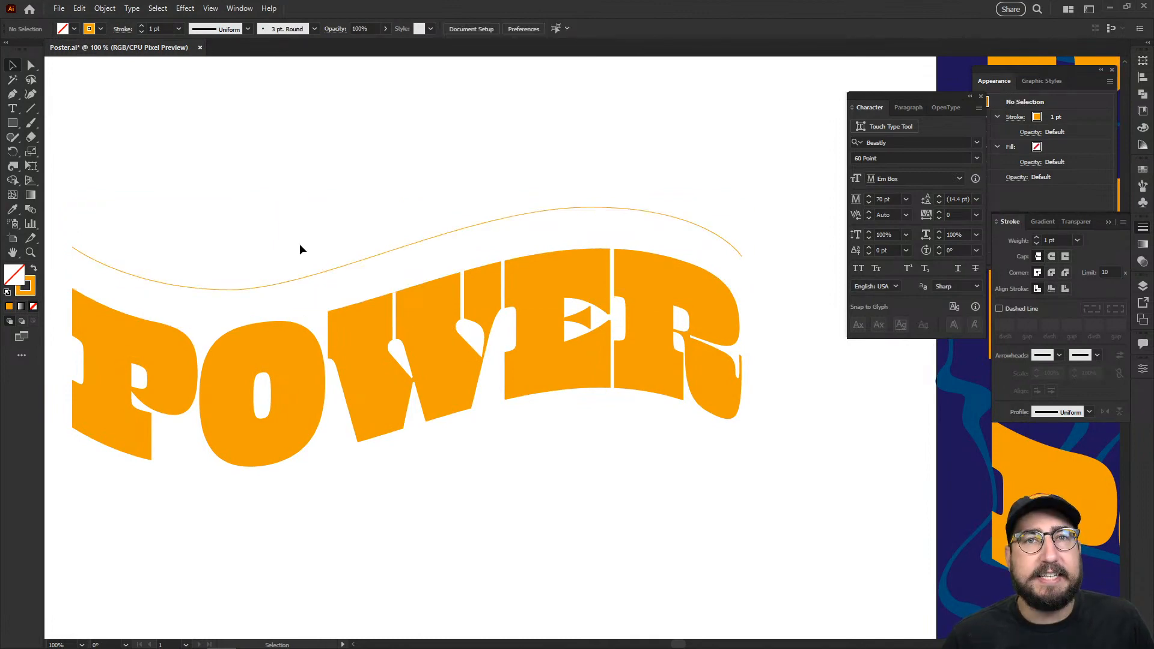
{"action": "key", "text": "ctrl+z"}
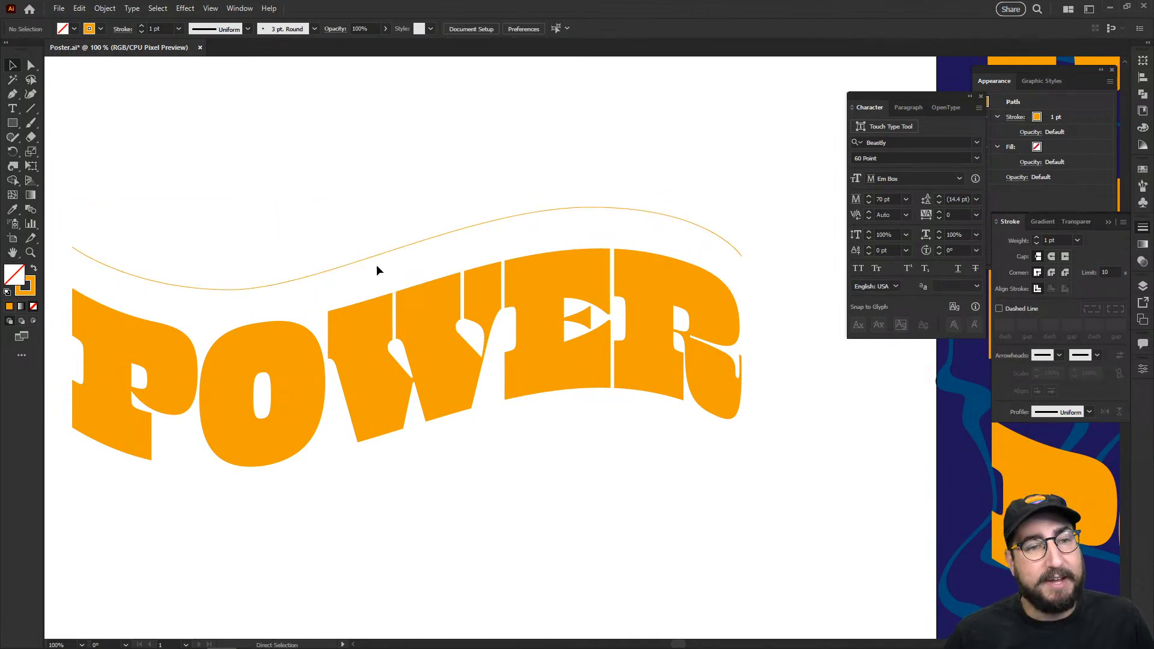
Step: Raise the poster POWER headline's Flag warp bend to 50%
{"action": "scroll", "coordinate": [669, 379], "scroll_direction": "down", "scroll_amount": 2}
{"action": "left_click_drag", "start_coordinate": [669, 379], "coordinate": [427, 340]}
{"action": "left_click", "coordinate": [642, 350]}
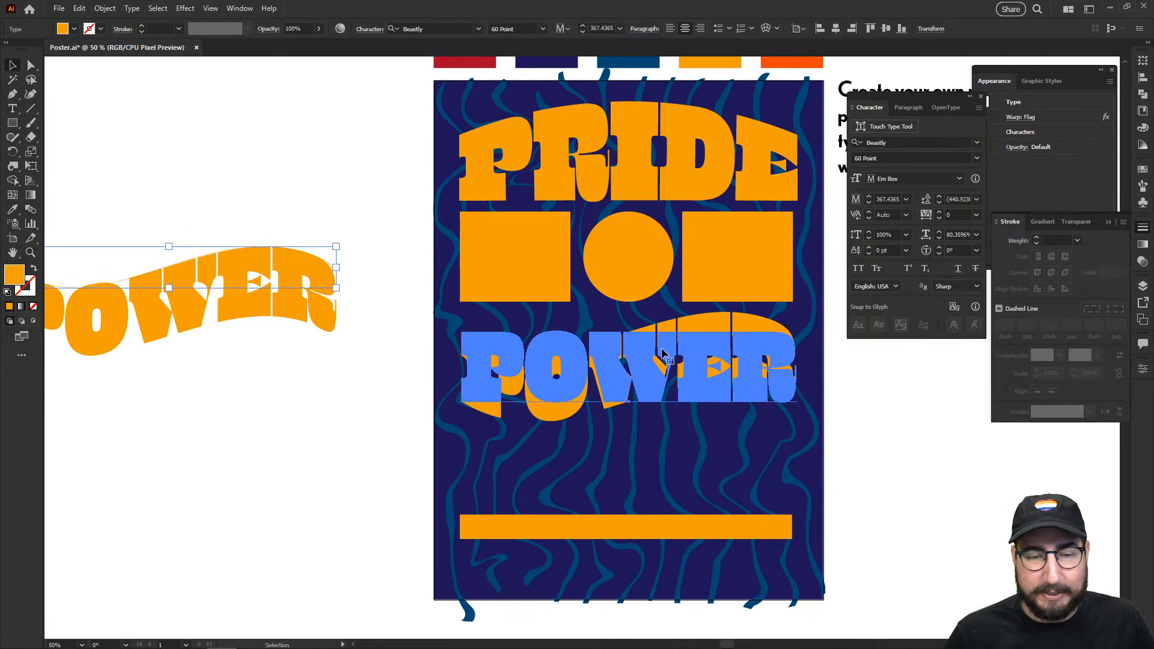
{"action": "left_click_drag", "start_coordinate": [663, 352], "coordinate": [547, 343]}
{"action": "left_click", "coordinate": [1021, 118]}
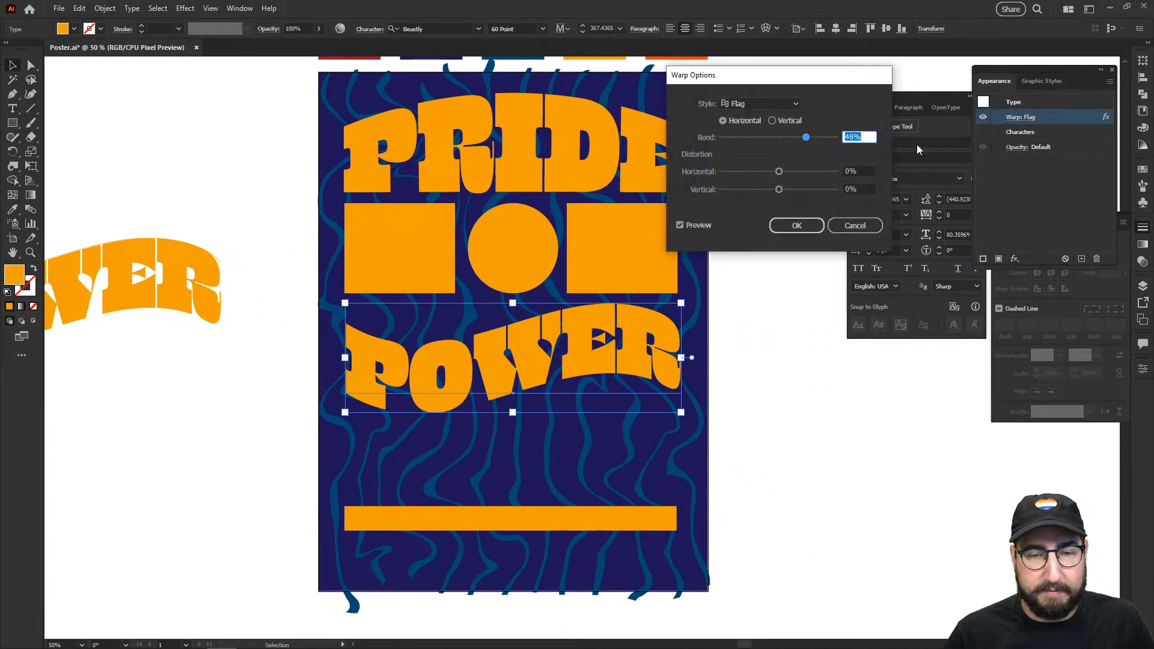
{"action": "type", "text": "50"}
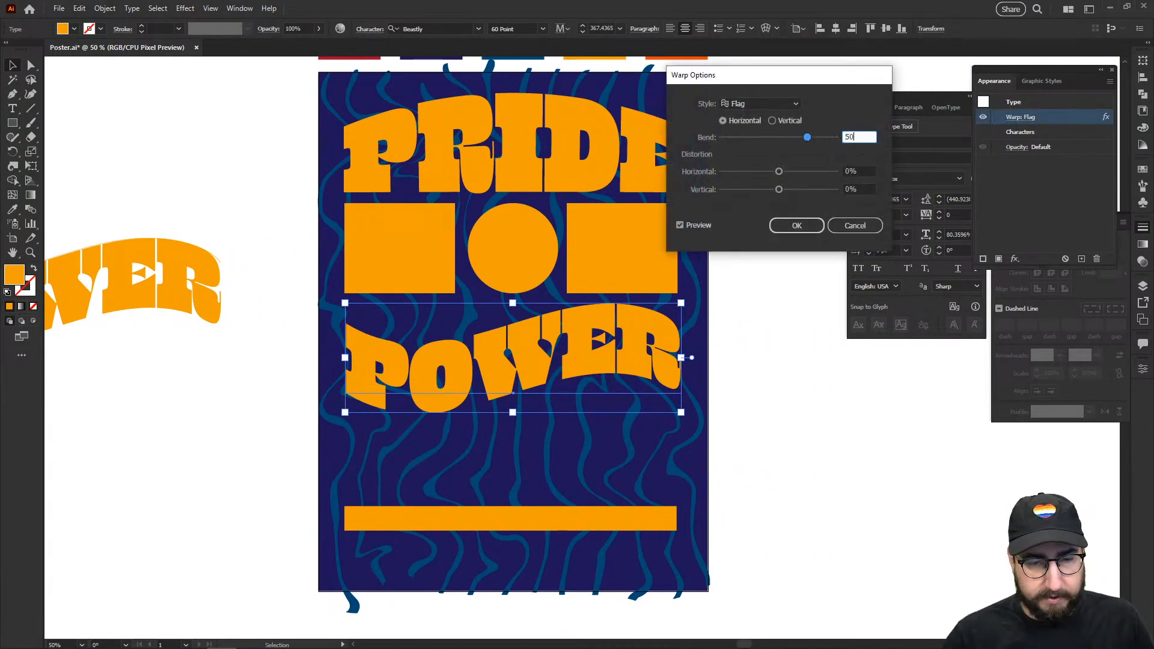
{"action": "key", "text": "Return"}
{"action": "left_click", "coordinate": [253, 183]}
Step: Draw a horizontal line ending at PRIDE's top-left corner and select it
{"action": "scroll", "coordinate": [235, 199], "scroll_direction": "left", "scroll_amount": 2}
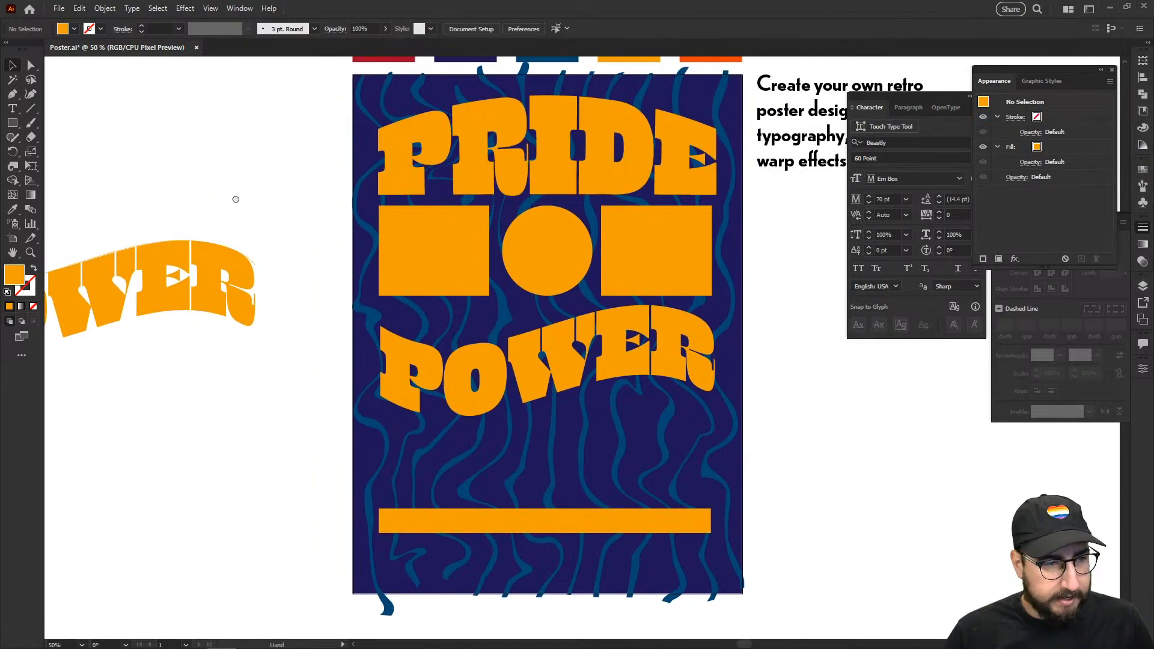
{"action": "mouse_move", "coordinate": [66, 139]}
{"action": "left_mouse_down"}
{"action": "mouse_move", "coordinate": [419, 146]}
{"action": "mouse_move", "coordinate": [404, 141]}
{"action": "left_mouse_up"}
{"action": "key", "text": "v"}
{"action": "left_click", "coordinate": [192, 132]}
{"action": "left_click_drag", "start_coordinate": [193, 136], "coordinate": [270, 191]}
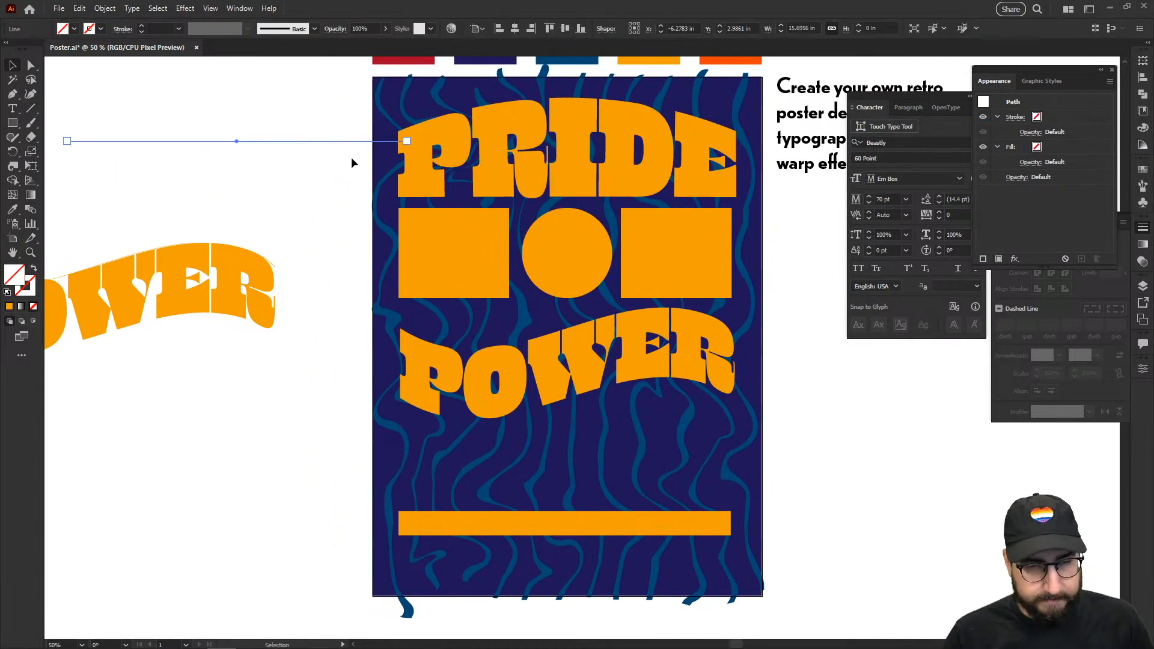
Step: Eyedropper PRIDE's orange styling onto the line and move it down-left
{"action": "key", "text": "i"}
{"action": "left_click", "coordinate": [488, 146]}
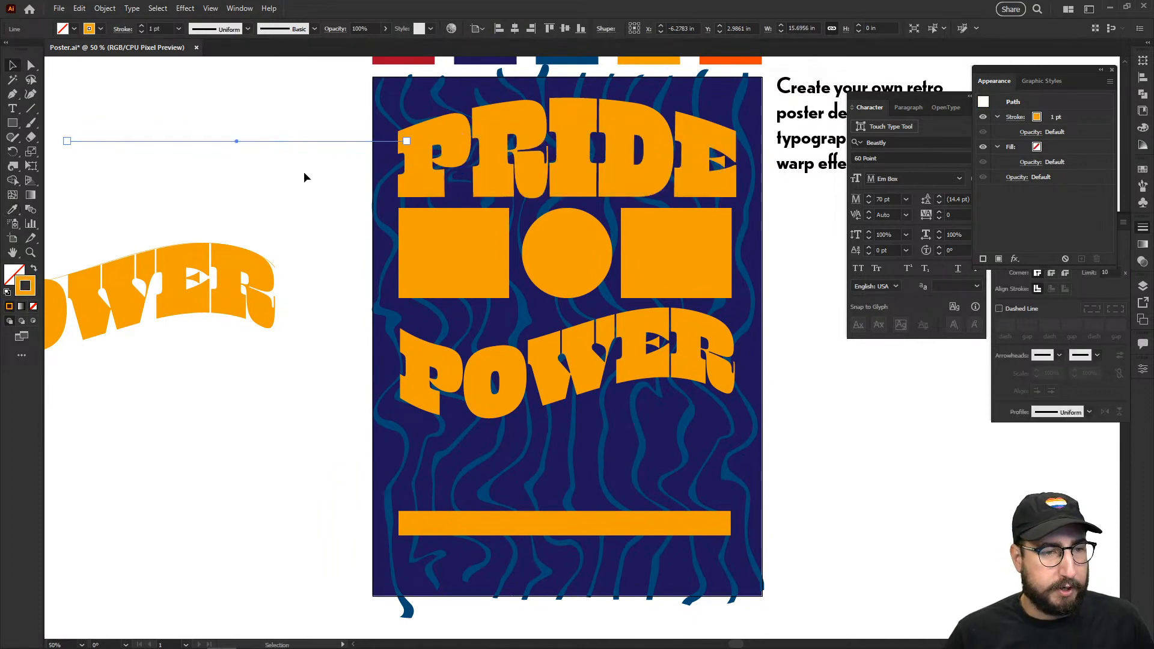
{"action": "key", "text": "v"}
{"action": "left_click_drag", "start_coordinate": [264, 141], "coordinate": [191, 165]}
{"action": "key", "text": "z"}
{"action": "left_click", "coordinate": [258, 211]}
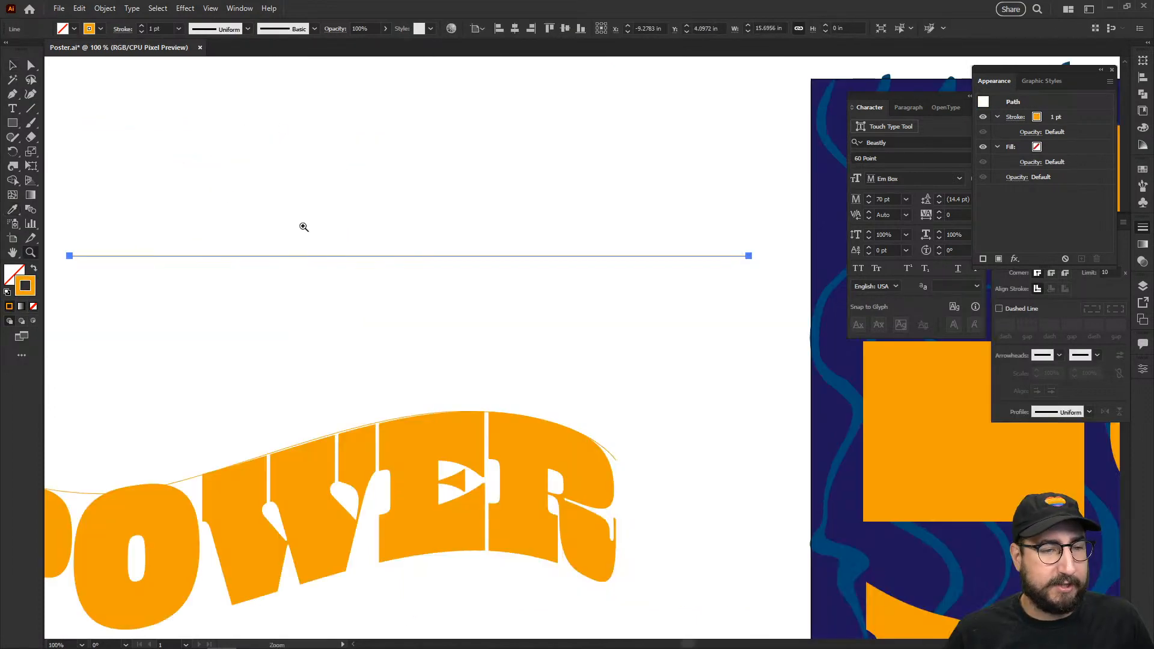
{"action": "left_click_drag", "start_coordinate": [466, 325], "coordinate": [566, 330]}
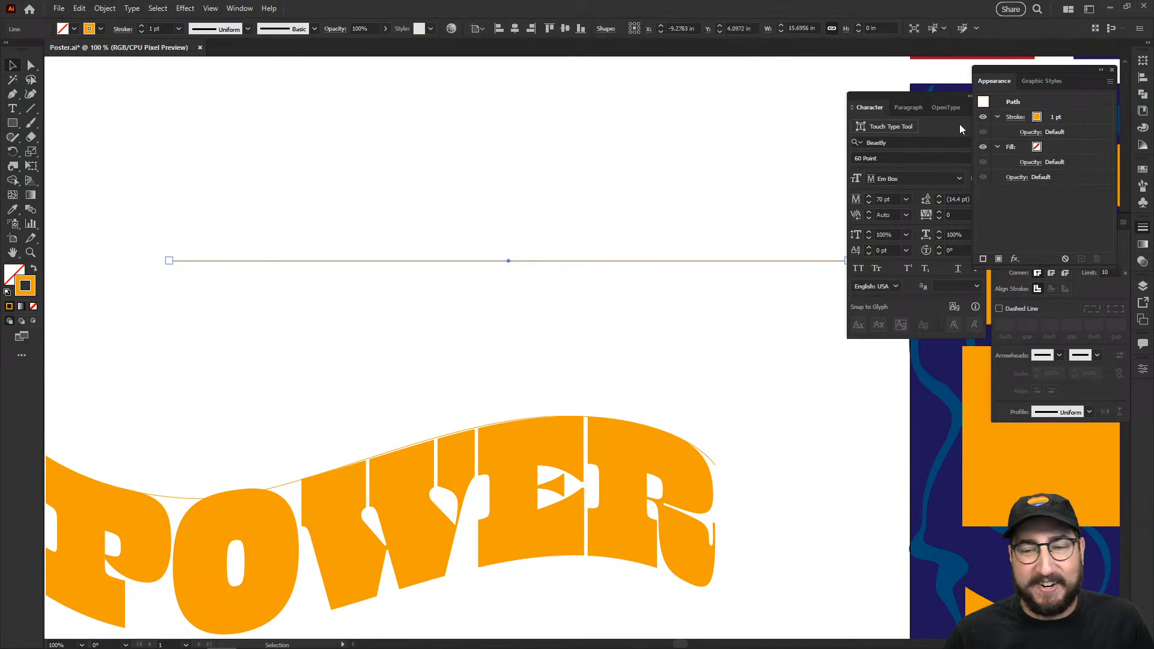
Step: Set the line's stroke weight to 5 pt
{"action": "left_click", "coordinate": [1143, 227]}
{"action": "left_click", "coordinate": [1053, 239]}
{"action": "type", "text": "3"}
{"action": "key", "text": "Return"}
{"action": "key", "text": "Up"}
{"action": "key", "text": "Up"}
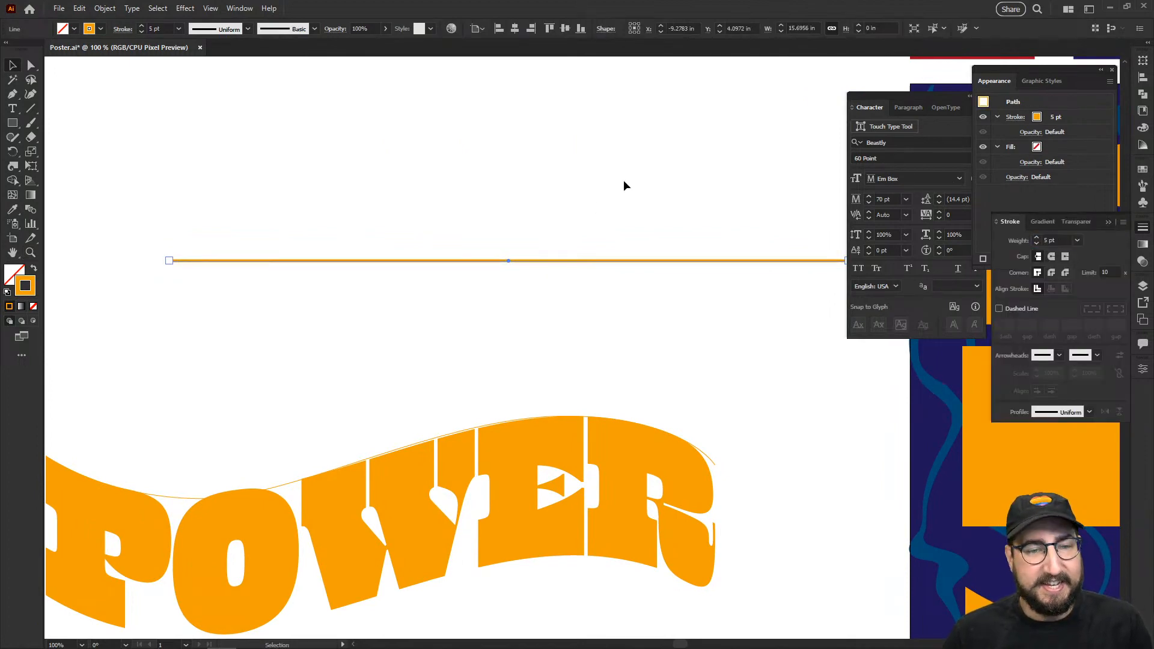
Step: Apply a Flag warp effect to the line
{"action": "left_click_drag", "start_coordinate": [566, 193], "coordinate": [399, 328]}
{"action": "left_click", "coordinate": [185, 8]}
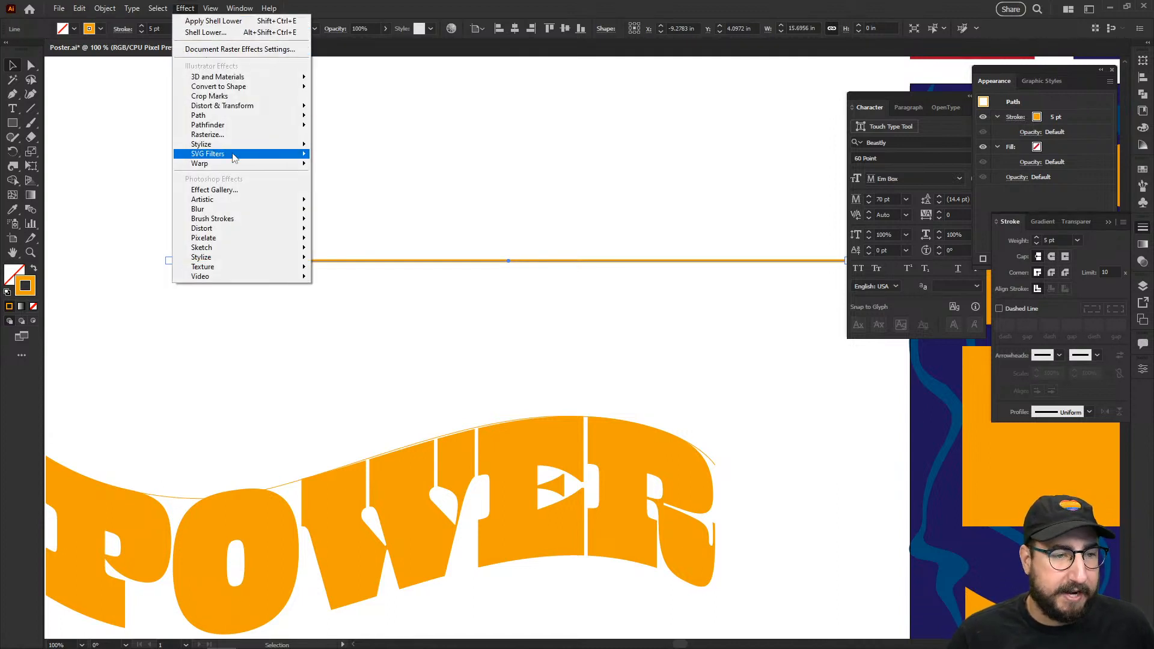
{"action": "mouse_move", "coordinate": [232, 163]}
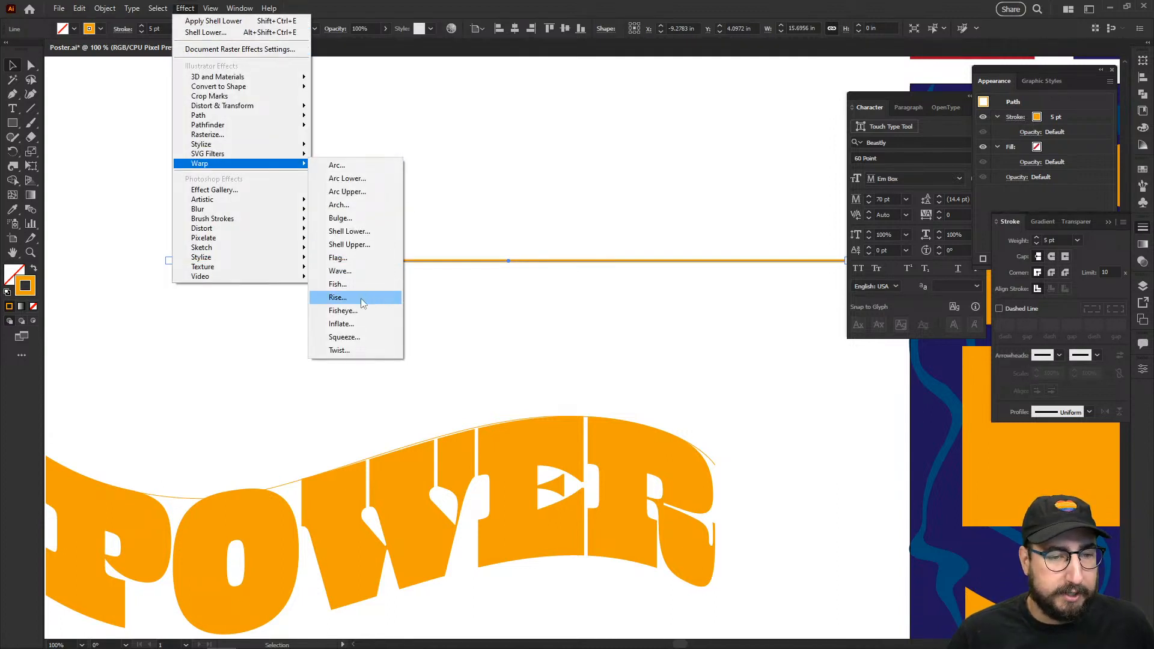
{"action": "left_click", "coordinate": [353, 257]}
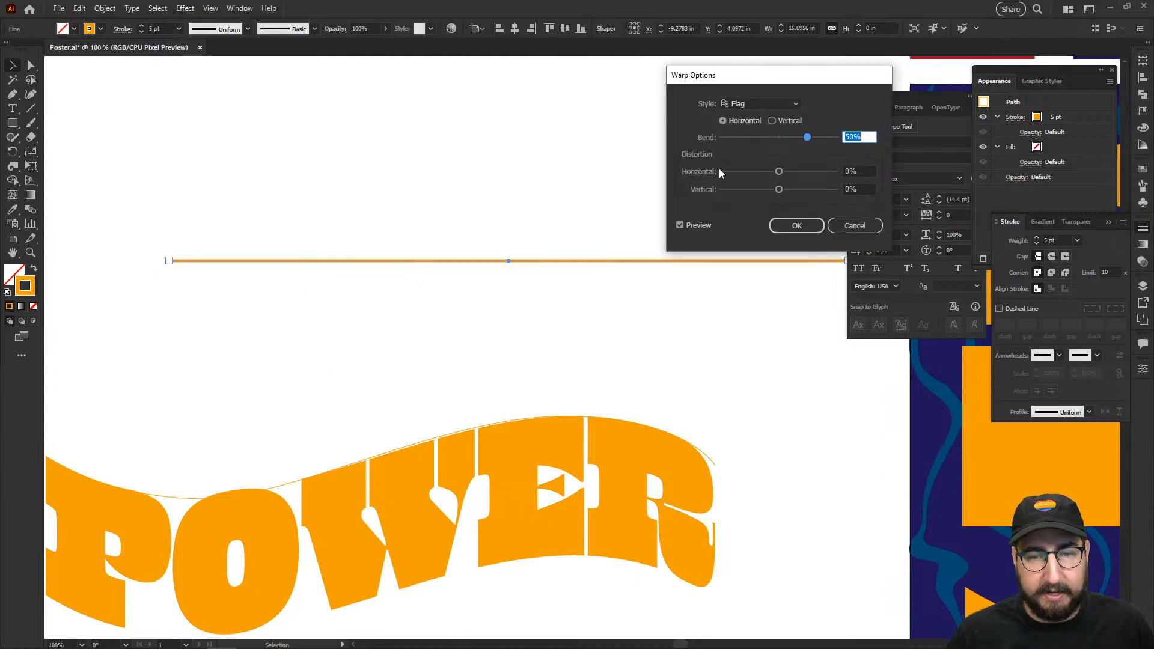
{"action": "left_click", "coordinate": [797, 226]}
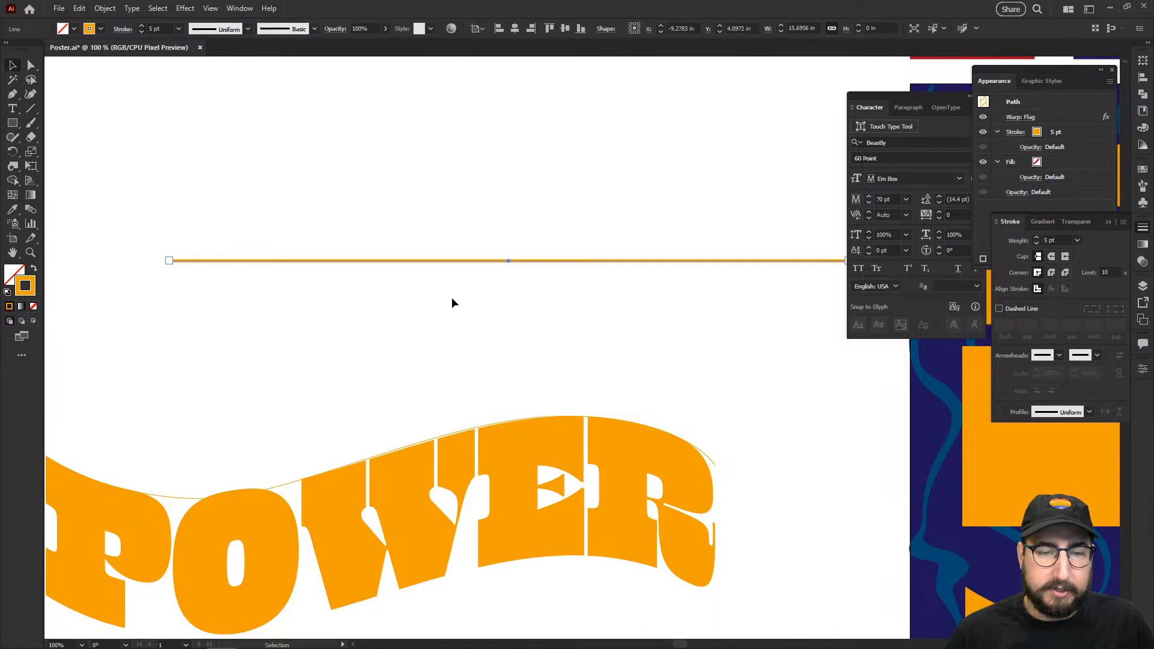
Step: Try rotating the warped line to vertical, undo it, and zoom out
{"action": "left_click", "coordinate": [431, 236]}
{"action": "left_click_drag", "start_coordinate": [443, 223], "coordinate": [544, 349]}
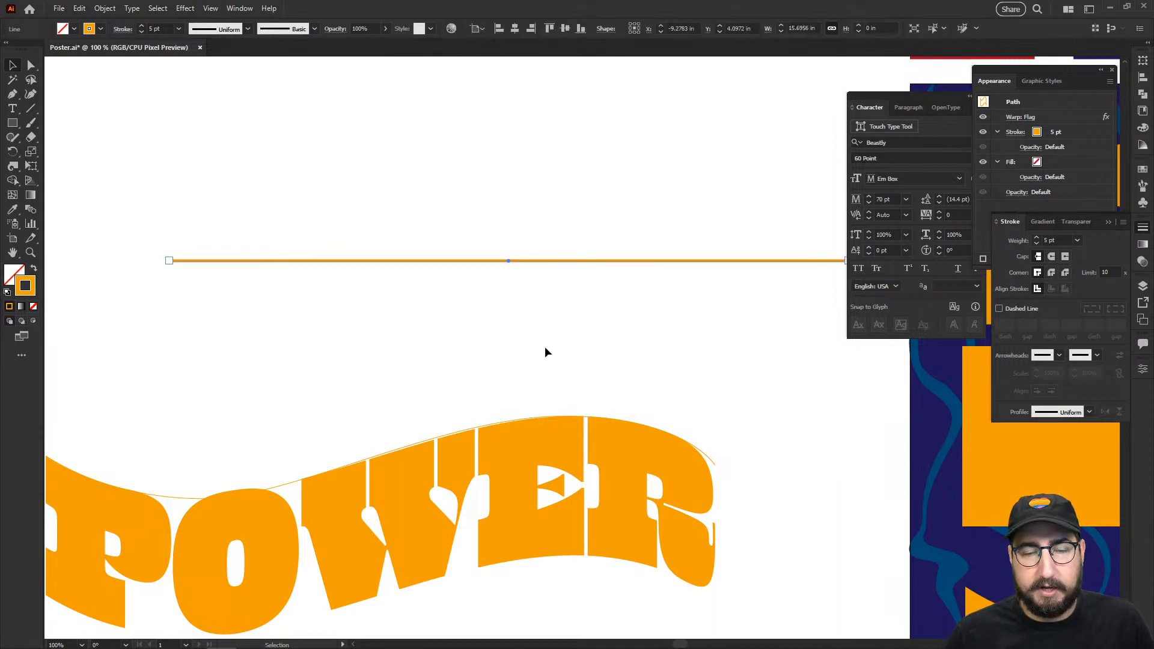
{"action": "key", "text": "r"}
{"action": "left_click_drag", "start_coordinate": [549, 274], "coordinate": [590, 163]}
{"action": "key", "text": "ctrl+z"}
{"action": "left_click", "coordinate": [492, 169], "text": "ctrl"}
{"action": "key", "text": "z"}
{"action": "left_click", "coordinate": [553, 295], "text": "alt"}
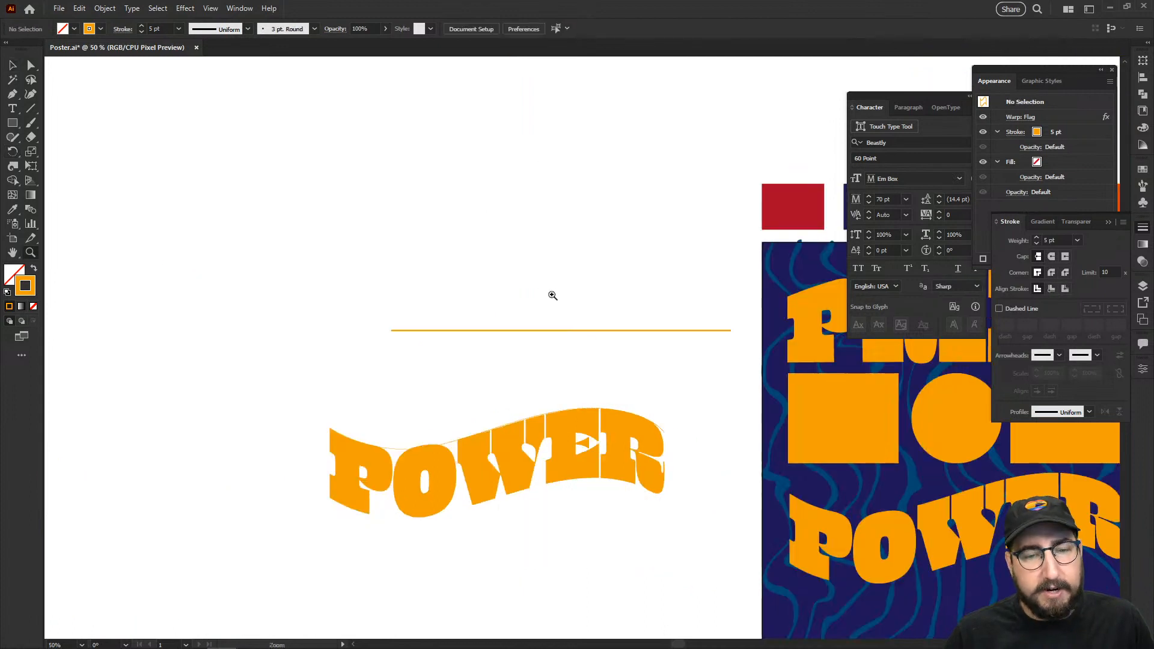
Step: Expand the warped line's appearance into shapes
{"action": "left_click_drag", "start_coordinate": [553, 295], "coordinate": [498, 345]}
{"action": "key", "text": "v"}
{"action": "left_click", "coordinate": [106, 9]}
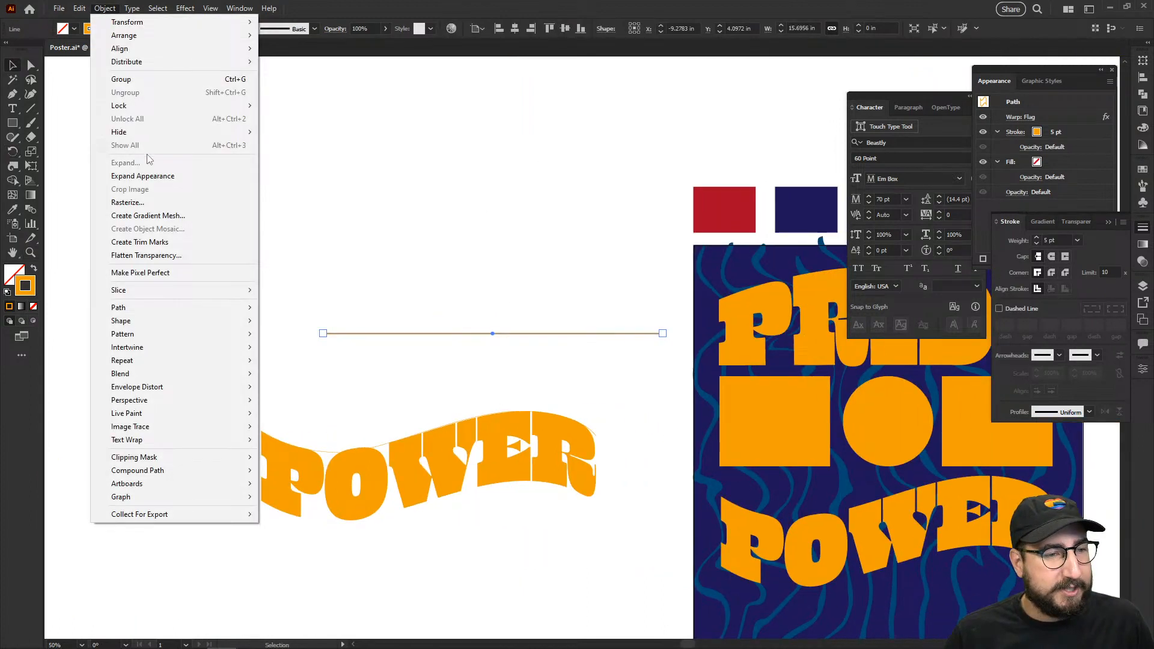
{"action": "left_click", "coordinate": [142, 175]}
{"action": "left_click", "coordinate": [104, 9]}
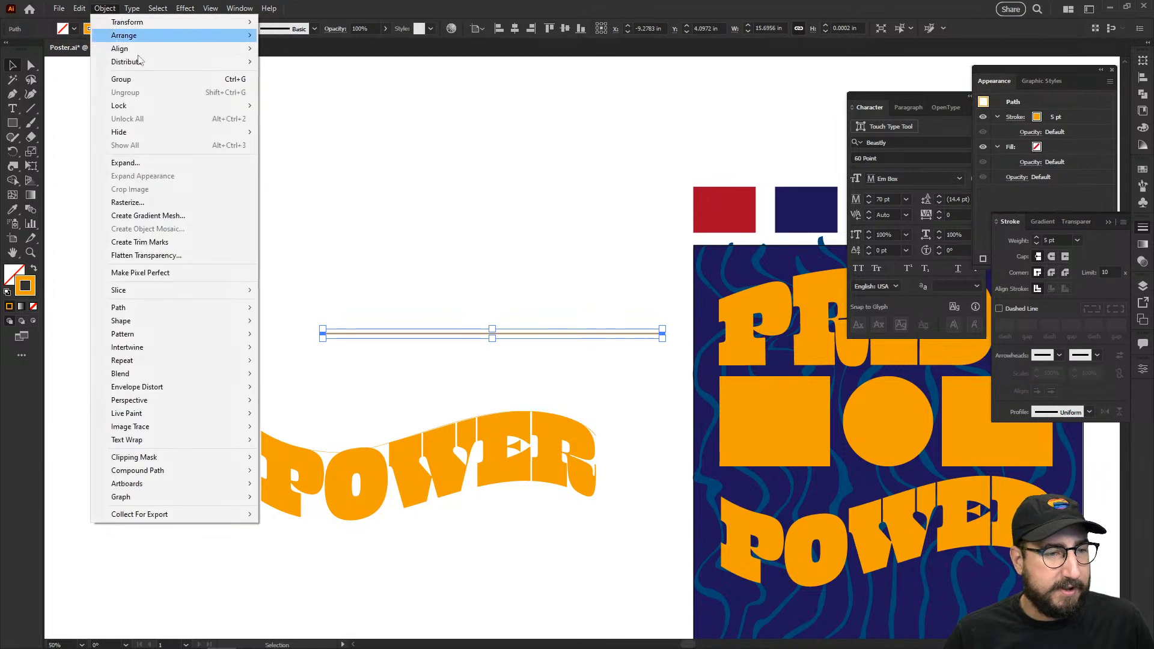
{"action": "left_click", "coordinate": [159, 163]}
{"action": "left_click", "coordinate": [547, 397]}
Step: Reapply the Flag warp to the expanded line group
{"action": "key", "text": "z"}
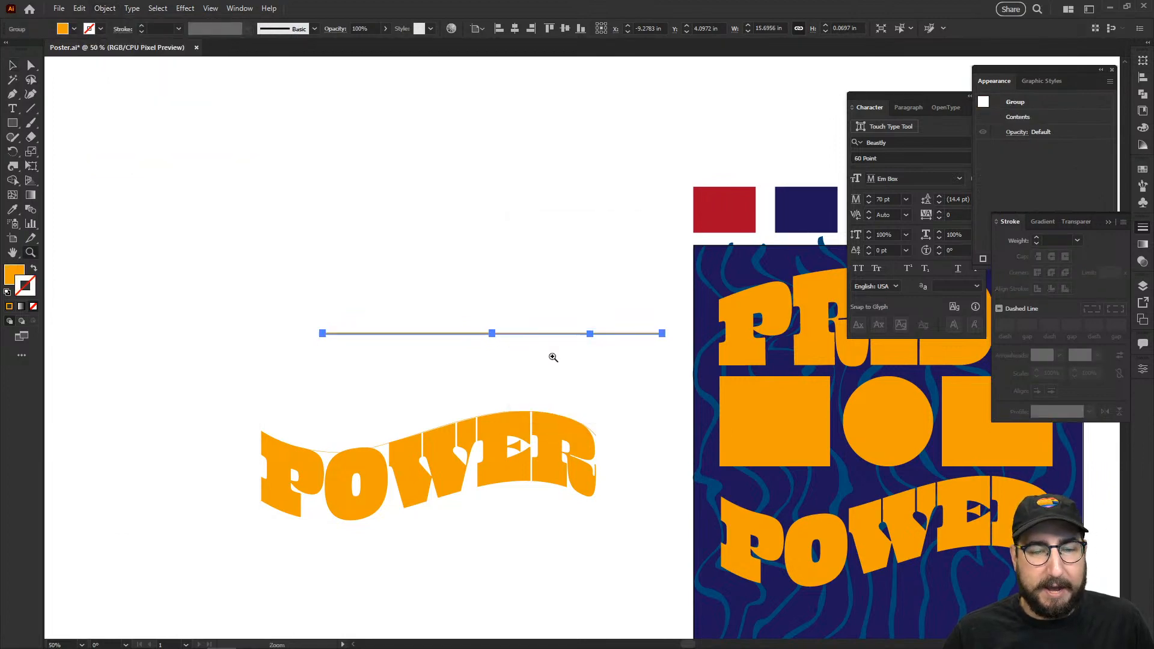
{"action": "left_click_drag", "start_coordinate": [553, 357], "coordinate": [582, 340]}
{"action": "key", "text": "v"}
{"action": "left_click_drag", "start_coordinate": [426, 226], "coordinate": [537, 345]}
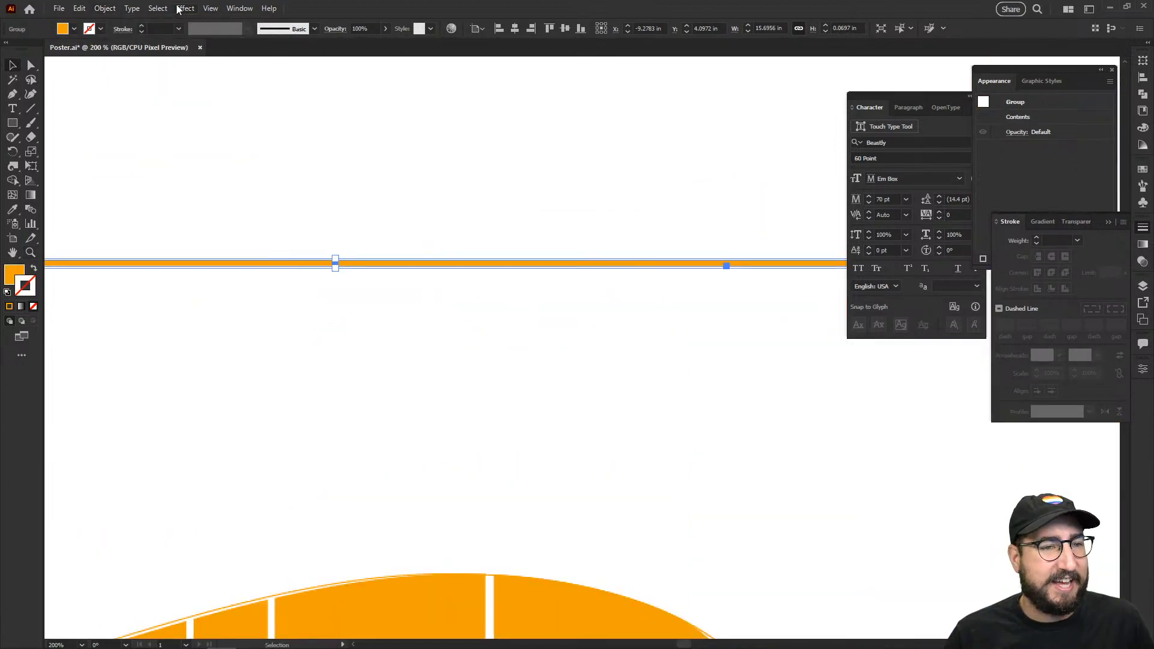
{"action": "left_click", "coordinate": [179, 8]}
{"action": "left_click", "coordinate": [199, 19]}
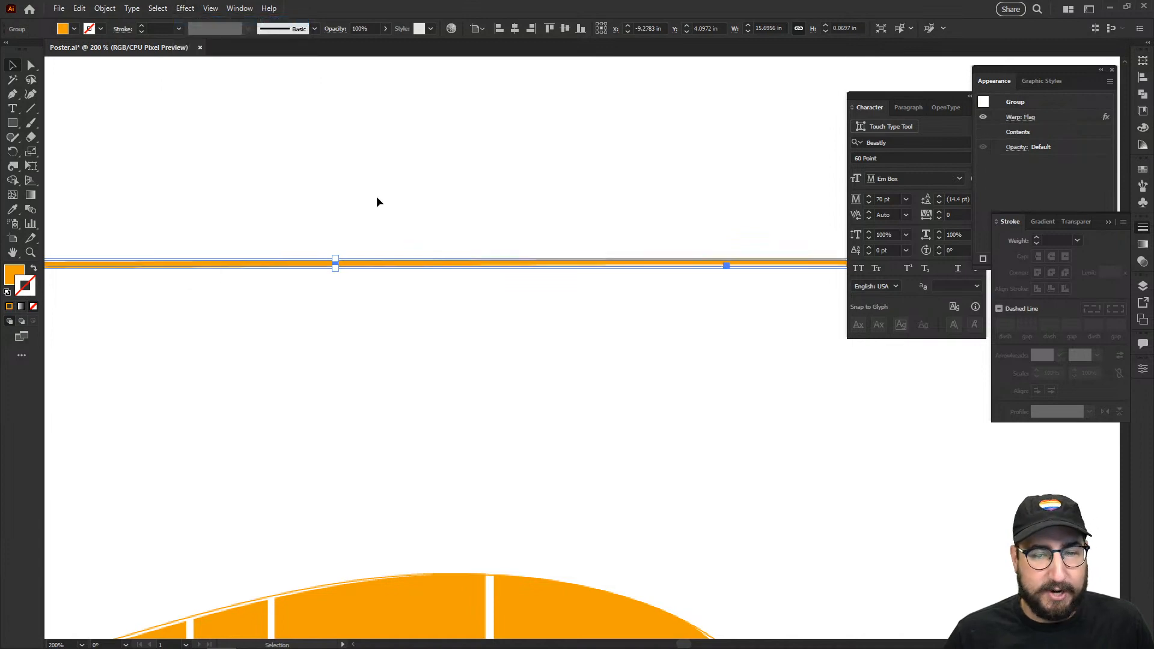
Step: Zoom out and switch the view to standard Preview, turning Pixel Preview off
{"action": "left_click", "coordinate": [502, 199]}
{"action": "key", "text": "z"}
{"action": "left_click", "coordinate": [597, 389], "text": "alt"}
{"action": "left_click", "coordinate": [598, 389], "text": "alt"}
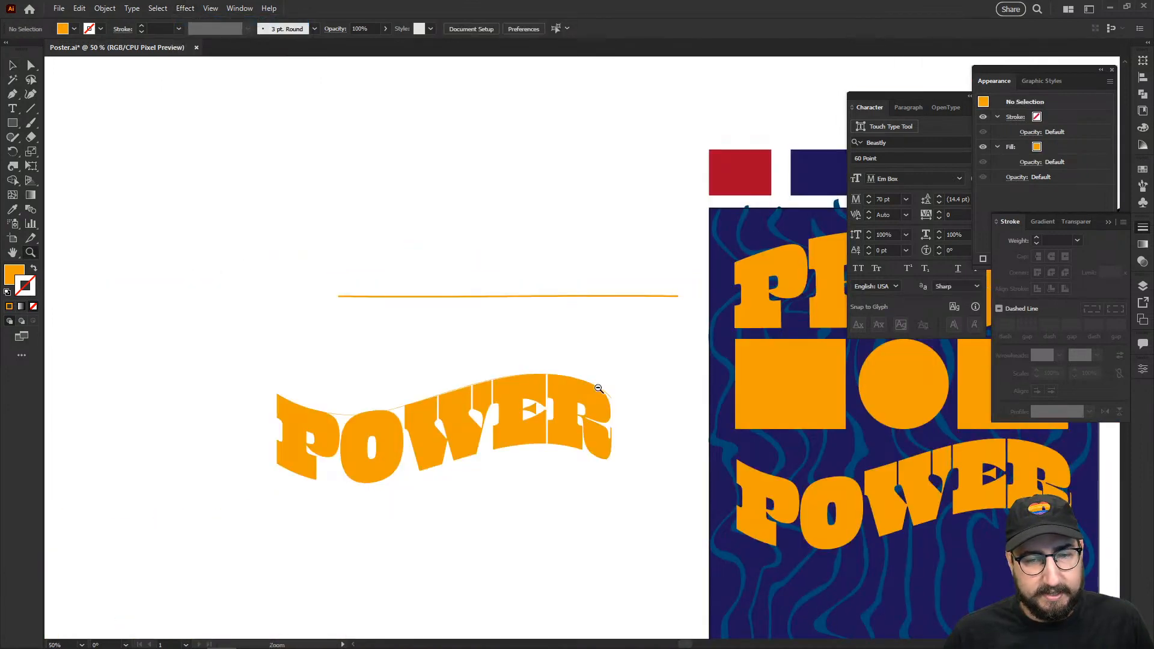
{"action": "left_click", "coordinate": [209, 9]}
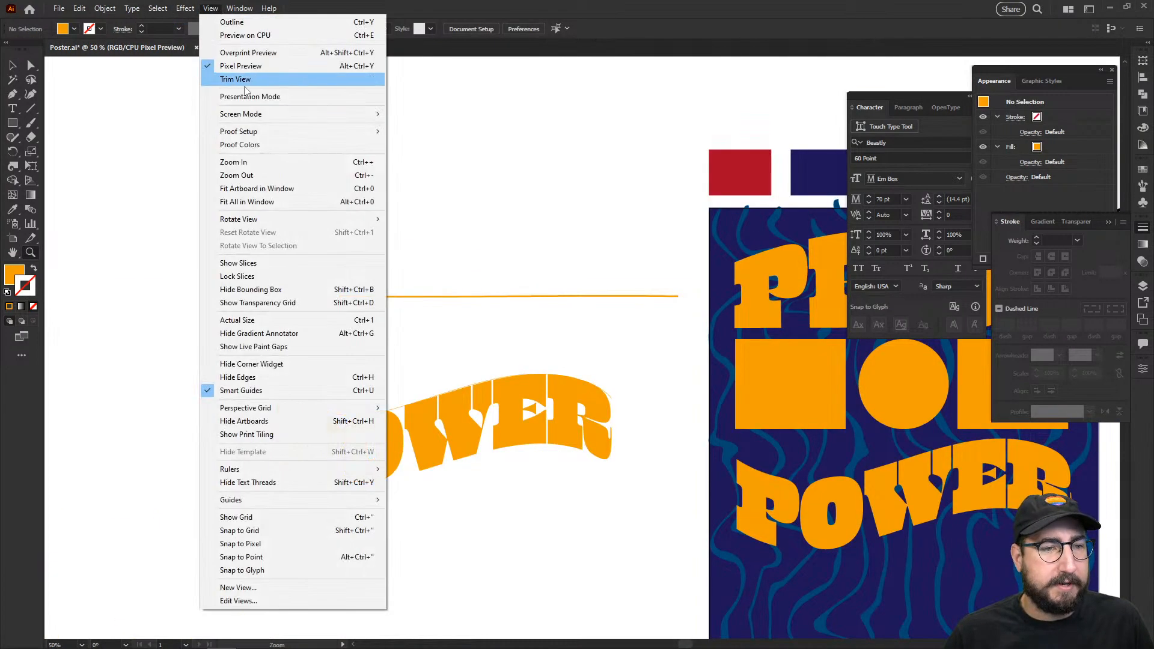
{"action": "left_click", "coordinate": [253, 66]}
{"action": "key", "text": "v"}
Step: Drag the spare outlined POWER lettering from the pasteboard onto the poster
{"action": "left_click_drag", "start_coordinate": [601, 267], "coordinate": [194, 213]}
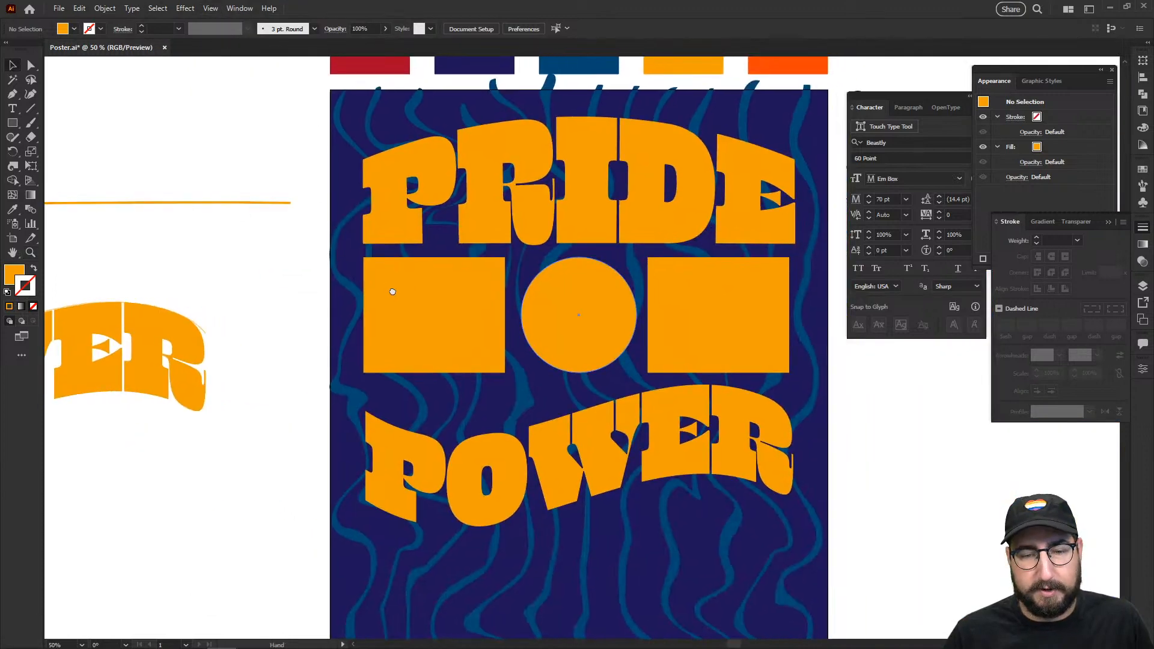
{"action": "left_click", "coordinate": [483, 434]}
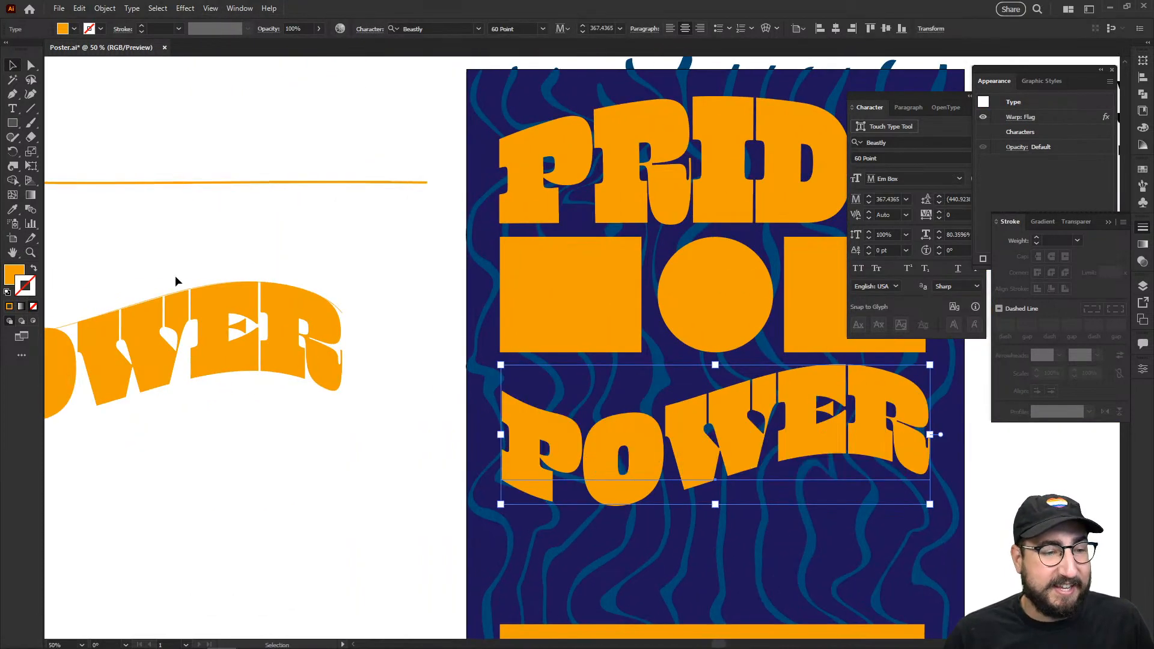
{"action": "left_click_drag", "start_coordinate": [180, 293], "coordinate": [686, 362]}
{"action": "key", "text": "ctrl+z"}
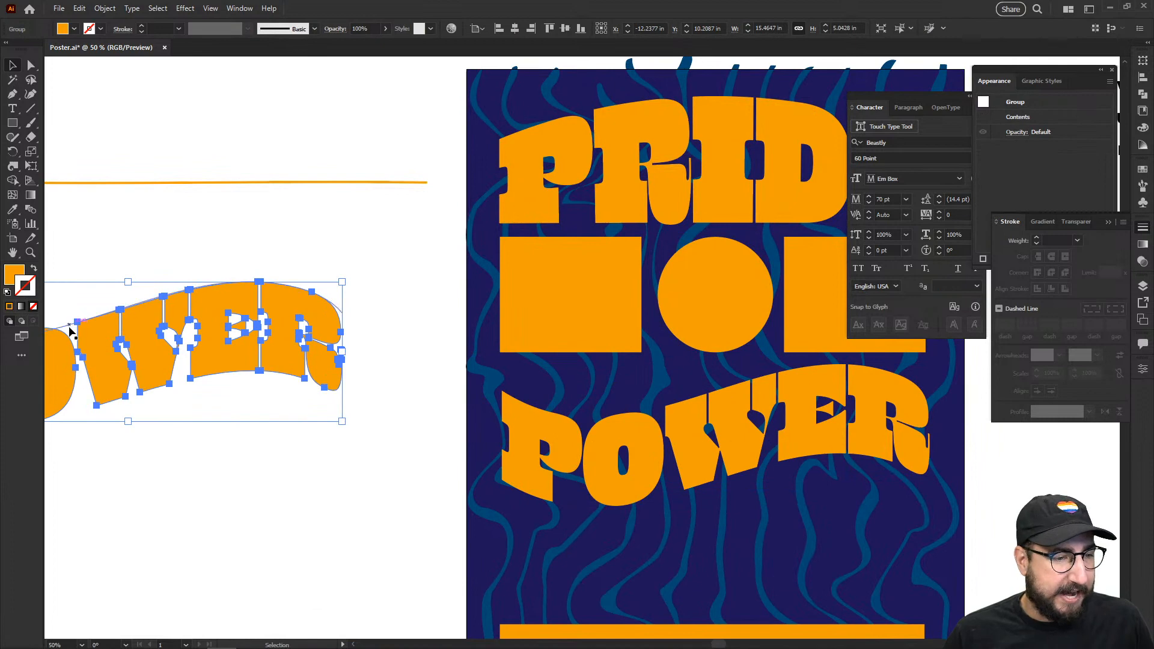
{"action": "left_click_drag", "start_coordinate": [82, 332], "coordinate": [655, 411]}
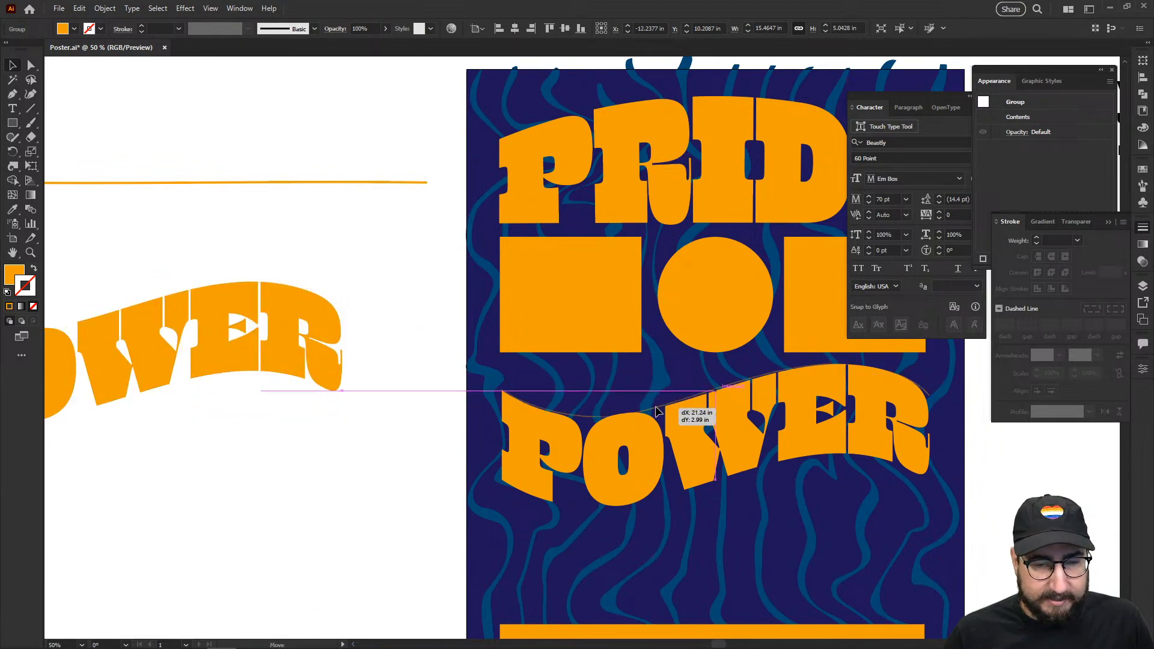
Step: Envelope-distort POWER with the wavy curve as top object, then nudge it down
{"action": "left_click", "coordinate": [657, 409]}
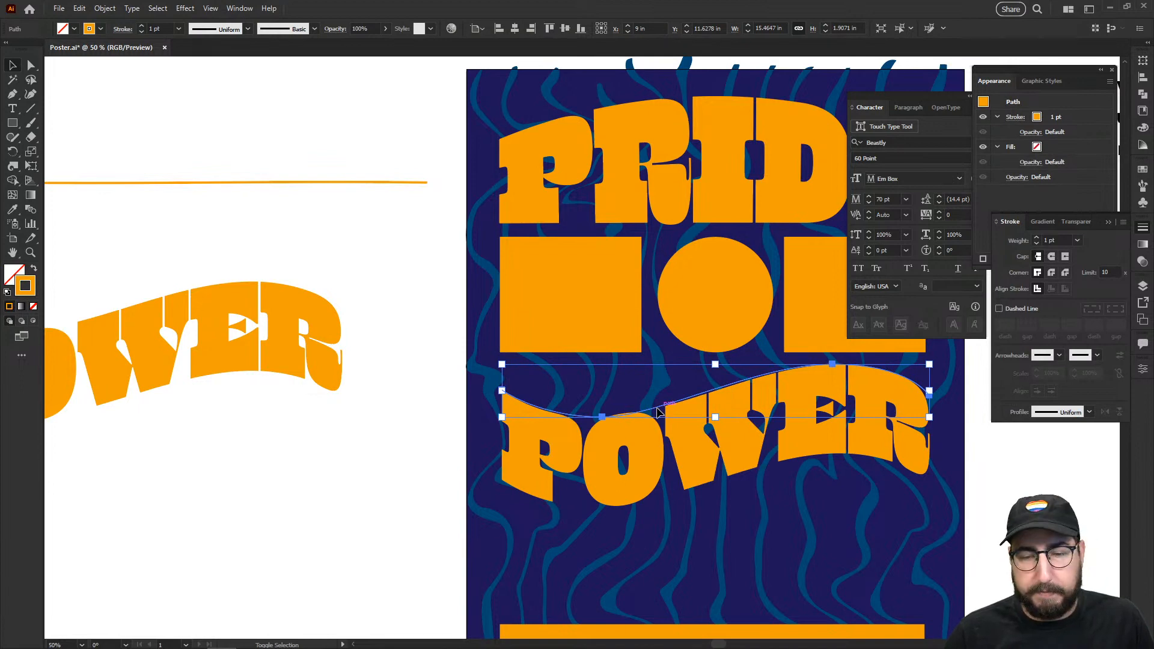
{"action": "key", "text": "shift+Up"}
{"action": "key", "text": "shift+Up"}
{"action": "key", "text": "shift+Up"}
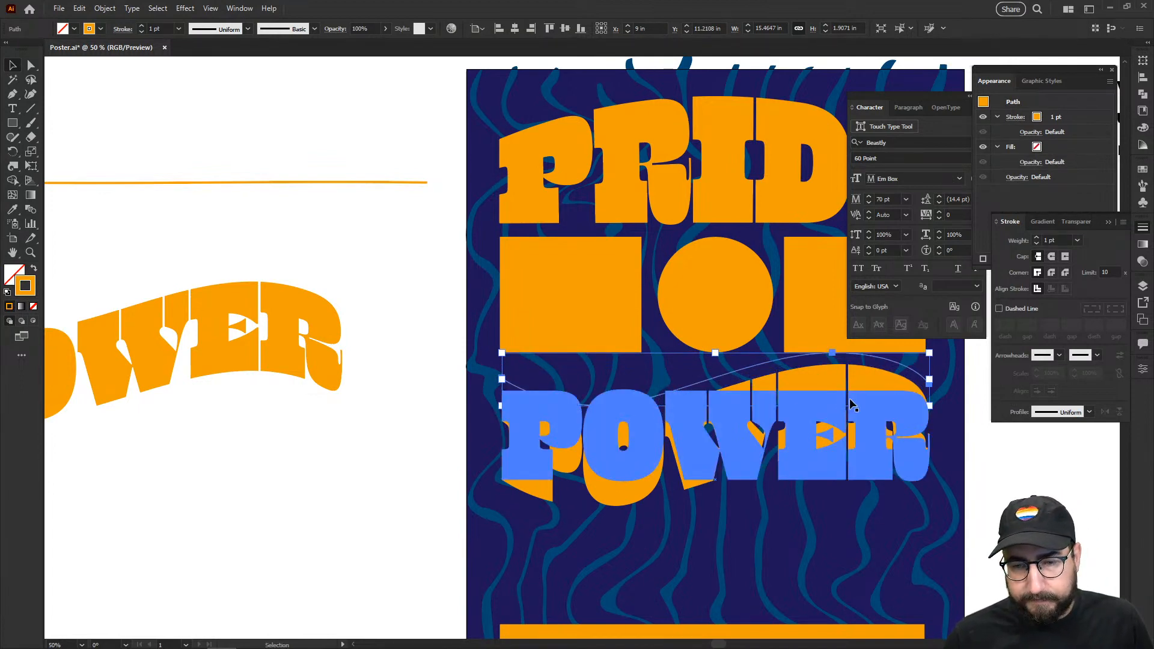
{"action": "left_click", "coordinate": [809, 394], "text": "ctrl"}
{"action": "left_click_drag", "start_coordinate": [638, 381], "coordinate": [689, 381]}
{"action": "left_click", "coordinate": [671, 353], "text": "shift"}
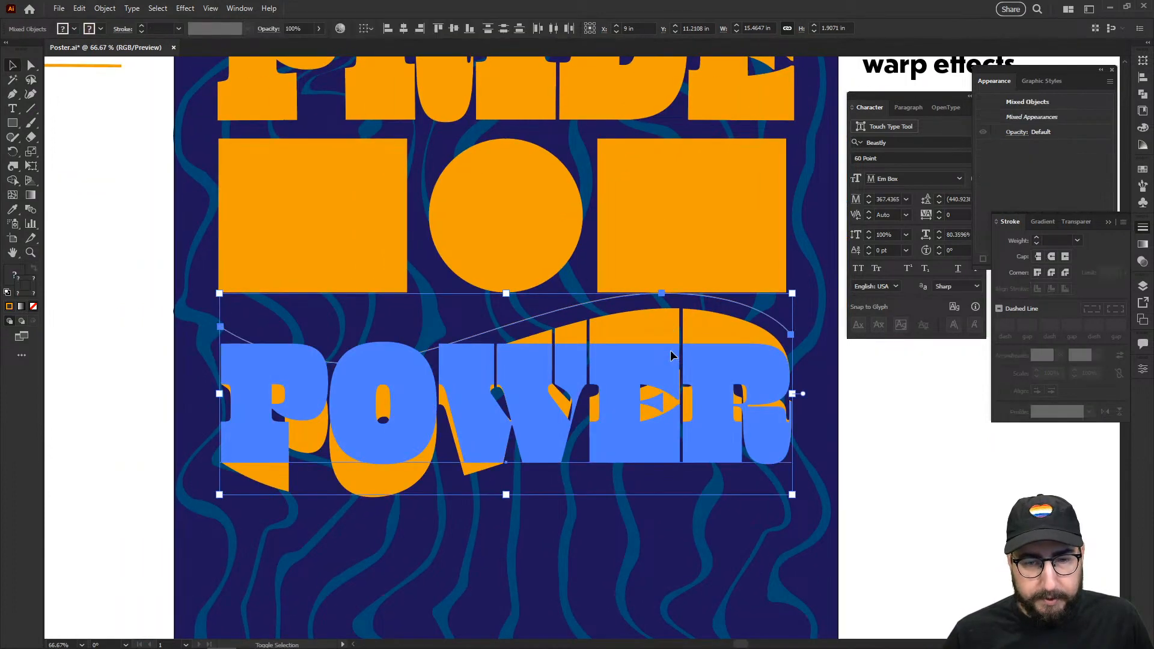
{"action": "key", "text": "ctrl+alt+c"}
{"action": "key", "text": "shift+Down"}
{"action": "key", "text": "shift+Down"}
{"action": "key", "text": "shift+Down"}
{"action": "key", "text": "shift+Down"}
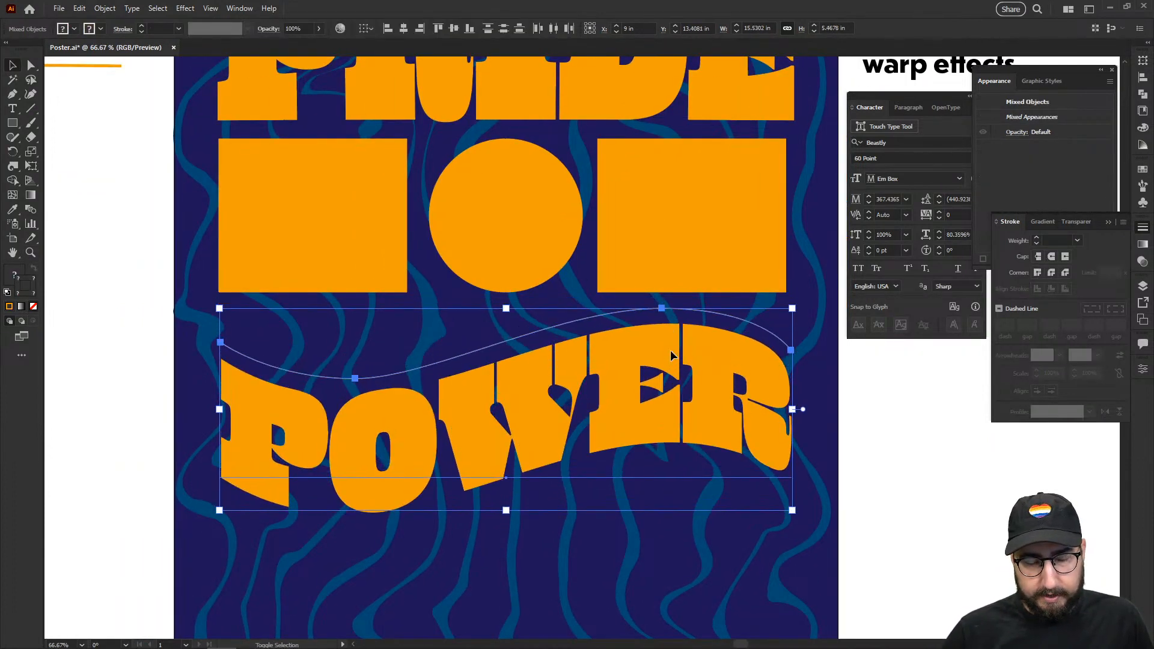
{"action": "key", "text": "shift+Down"}
{"action": "key", "text": "shift+Down"}
{"action": "left_click", "coordinate": [917, 394]}
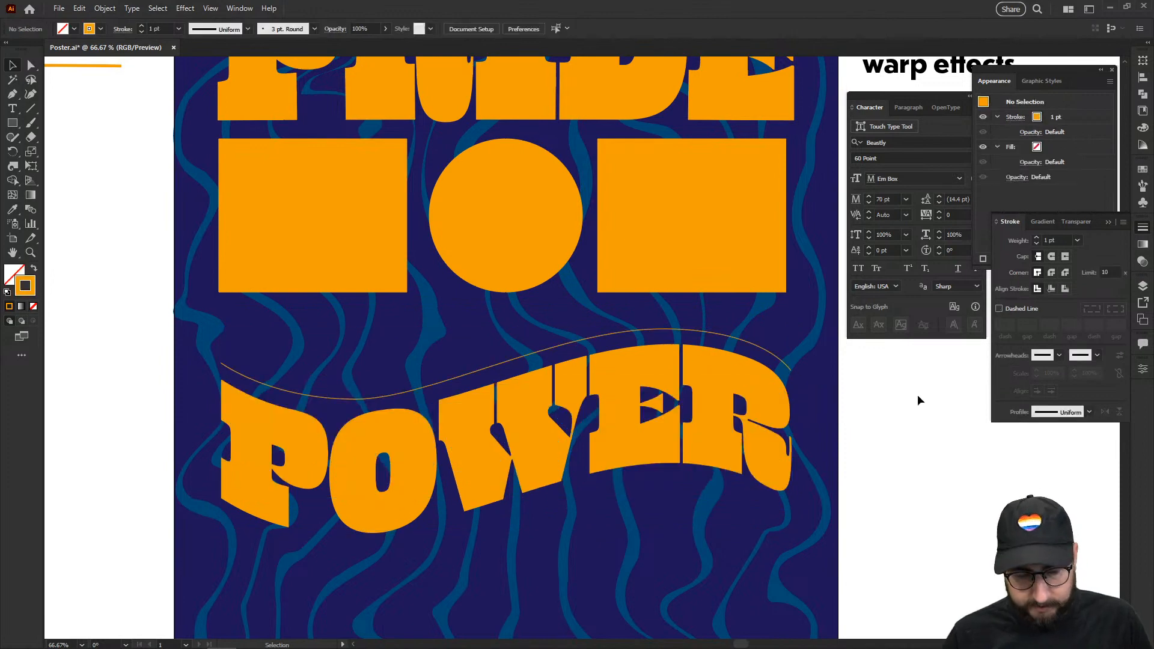
Step: Thicken the wavy line's stroke weight to 12 pt
{"action": "left_click", "coordinate": [733, 338]}
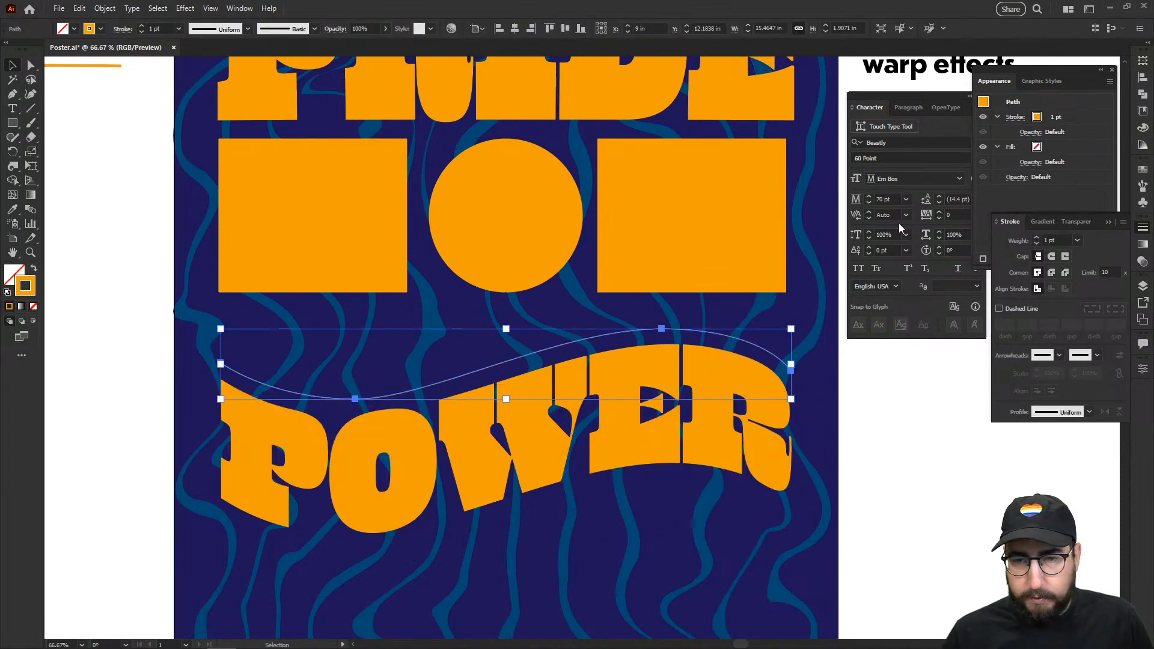
{"action": "left_click", "coordinate": [1052, 240]}
{"action": "type", "text": "10"}
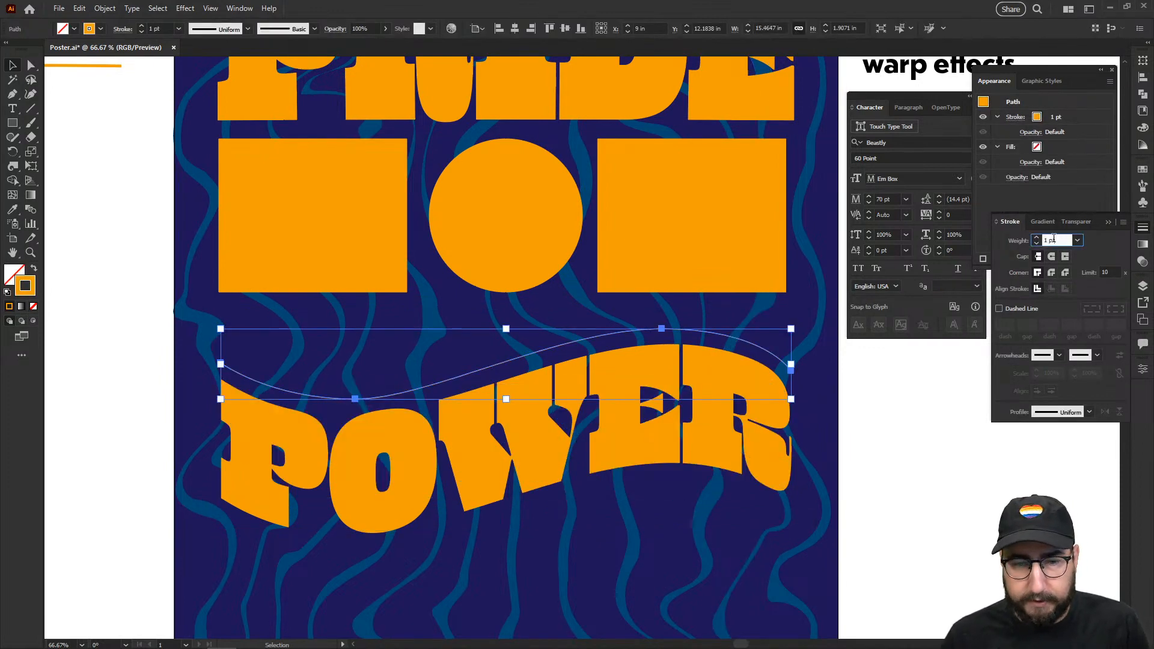
{"action": "key", "text": "Return"}
{"action": "key", "text": "Up"}
{"action": "key", "text": "Up"}
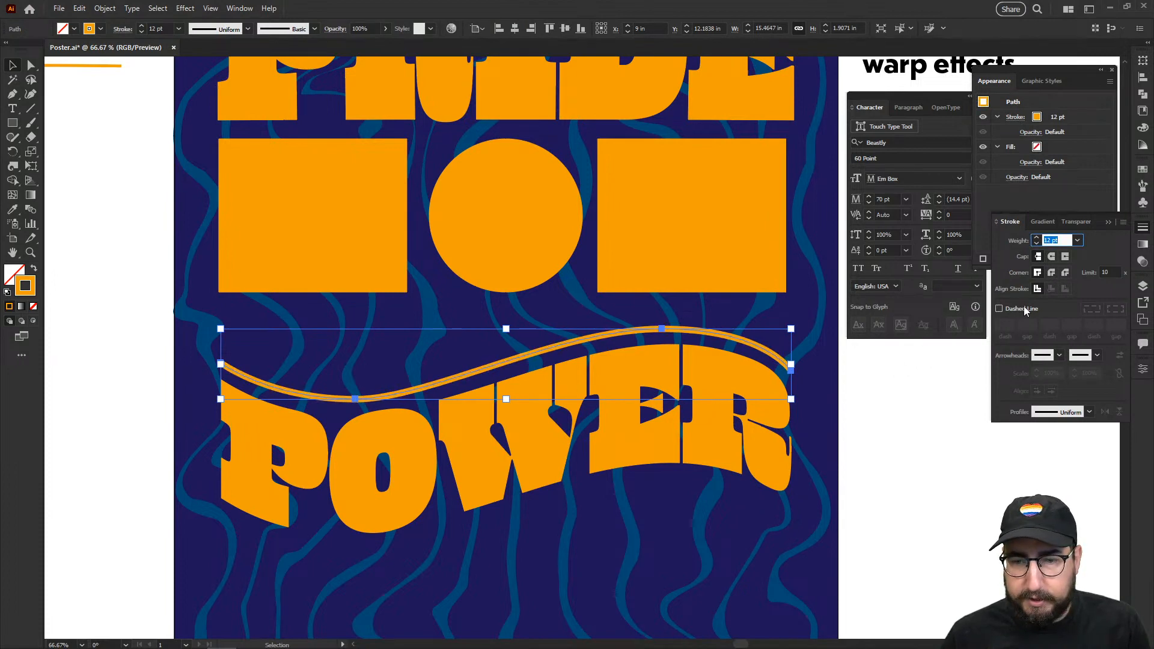
{"action": "key", "text": "Return"}
Step: Give the wavy line round caps and zoom in on it
{"action": "left_click", "coordinate": [901, 427]}
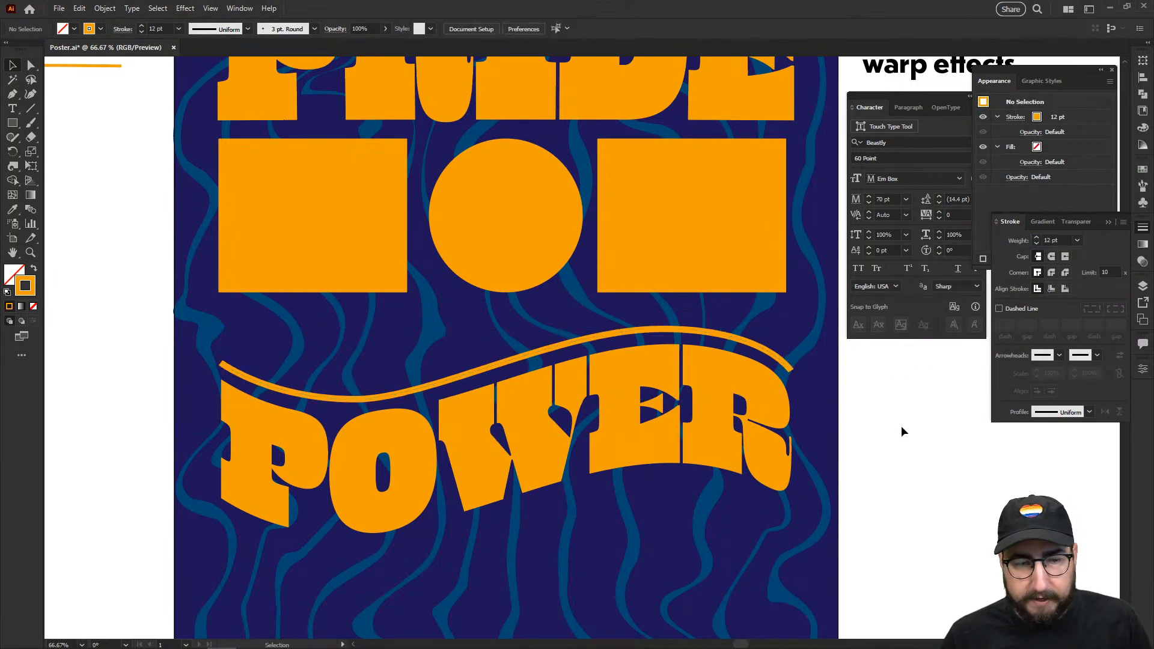
{"action": "left_click", "coordinate": [653, 332]}
{"action": "left_click", "coordinate": [1051, 256]}
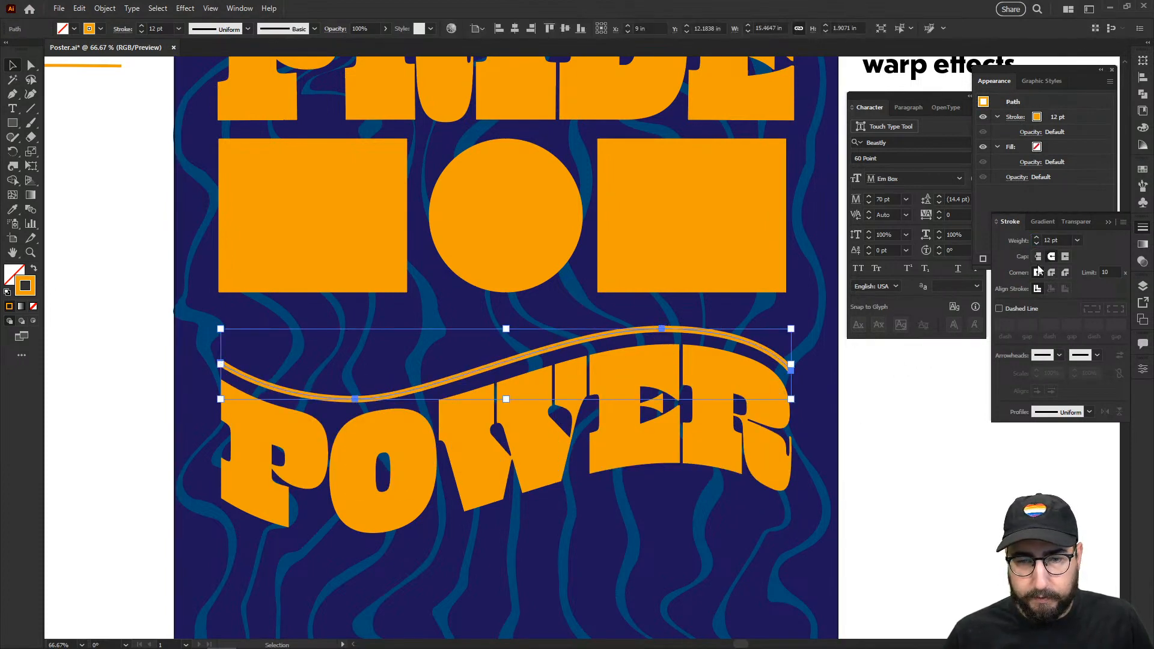
{"action": "left_click", "coordinate": [828, 412]}
{"action": "key", "text": "z"}
{"action": "left_click", "coordinate": [528, 402]}
Step: Duplicate the wavy line slightly higher and give the copy a 2 pt stroke weight
{"action": "key", "text": "space"}
{"action": "left_click_drag", "start_coordinate": [445, 369], "coordinate": [354, 451]}
{"action": "key", "text": "v"}
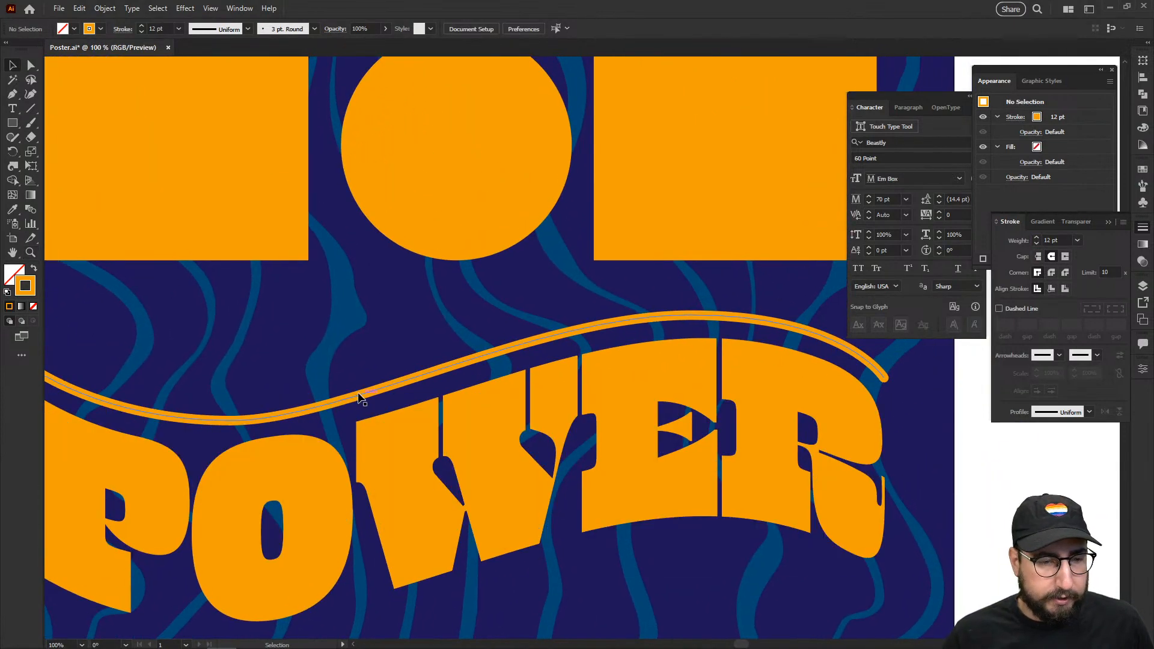
{"action": "left_click_drag", "start_coordinate": [360, 396], "coordinate": [359, 346]}
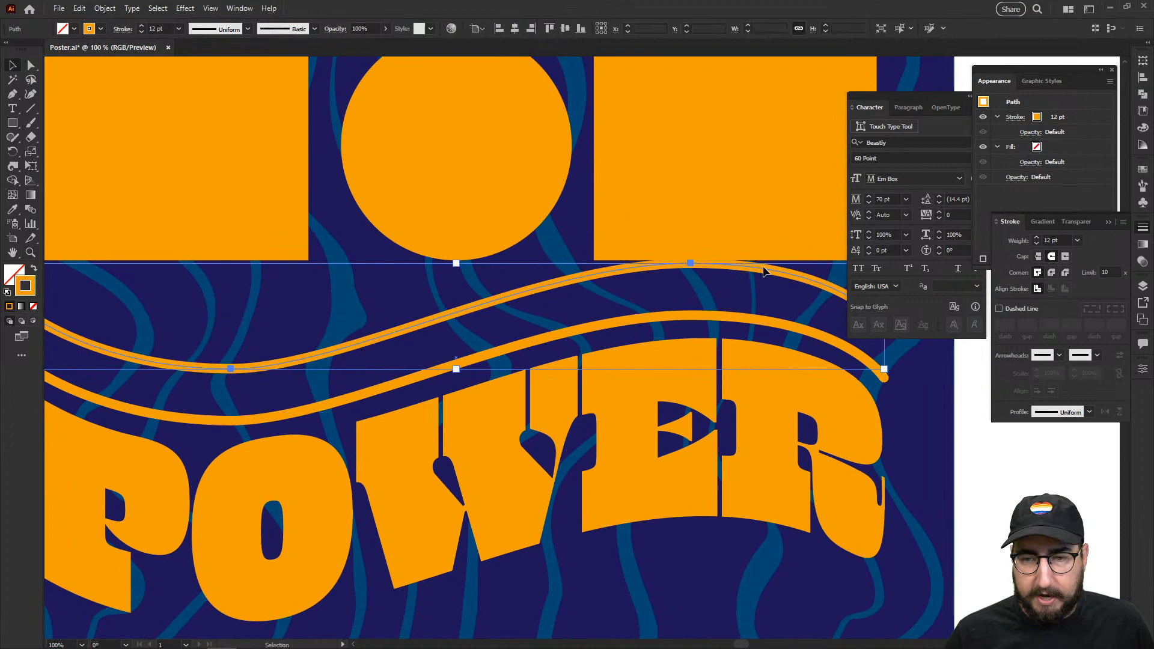
{"action": "double_click", "coordinate": [1049, 240]}
{"action": "type", "text": "2"}
{"action": "key", "text": "Return"}
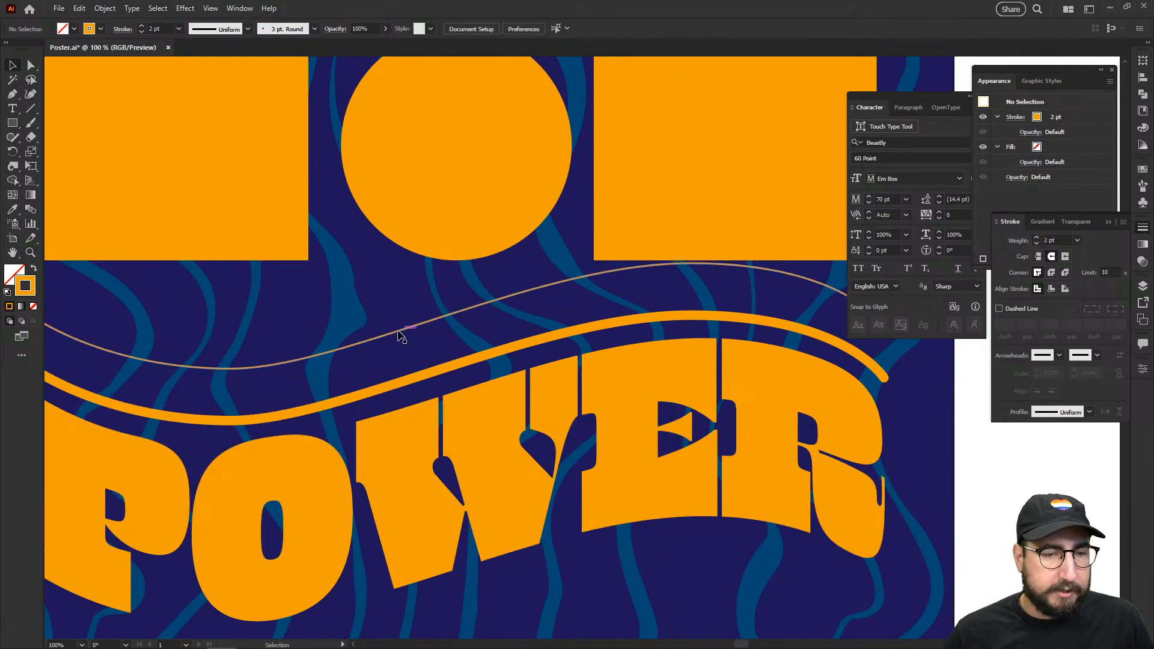
Step: Blend the thin copy with the thick orange wave into graduated wavy lines above POWER
{"action": "left_click", "coordinate": [407, 385], "text": "shift"}
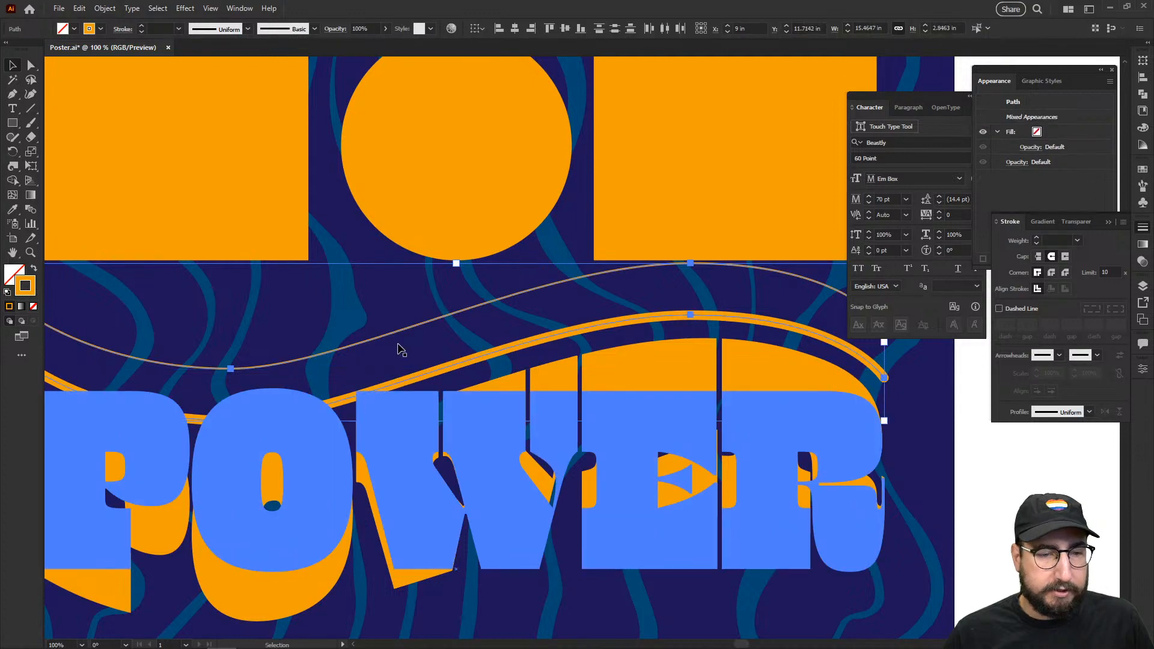
{"action": "left_click", "coordinate": [105, 8]}
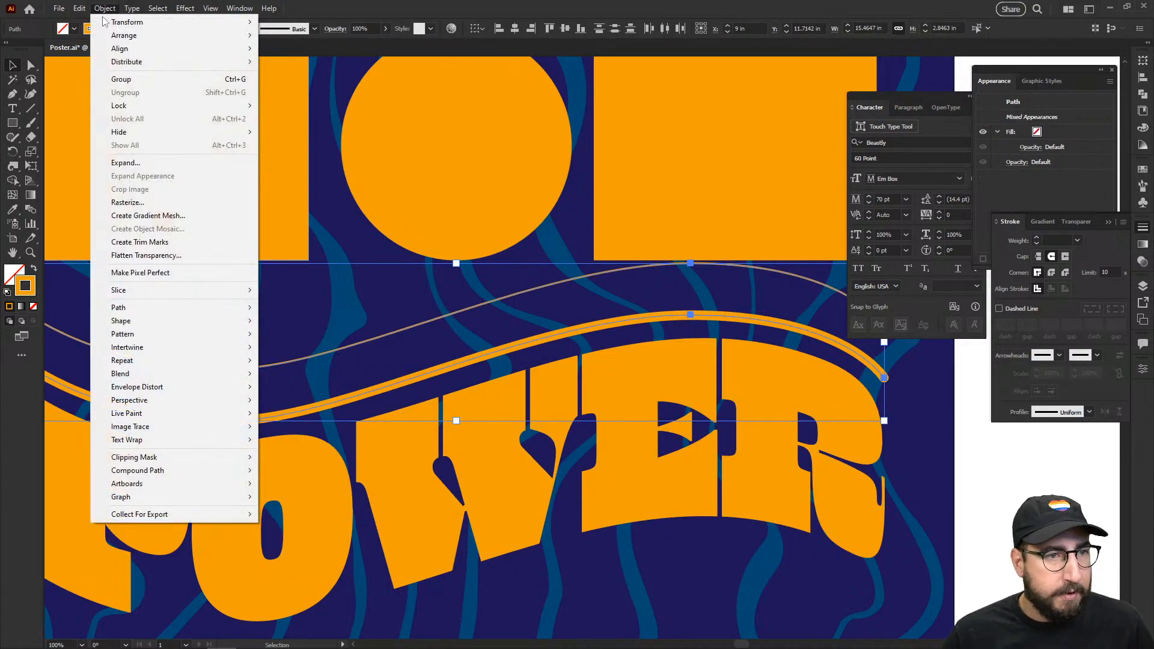
{"action": "mouse_move", "coordinate": [167, 373]}
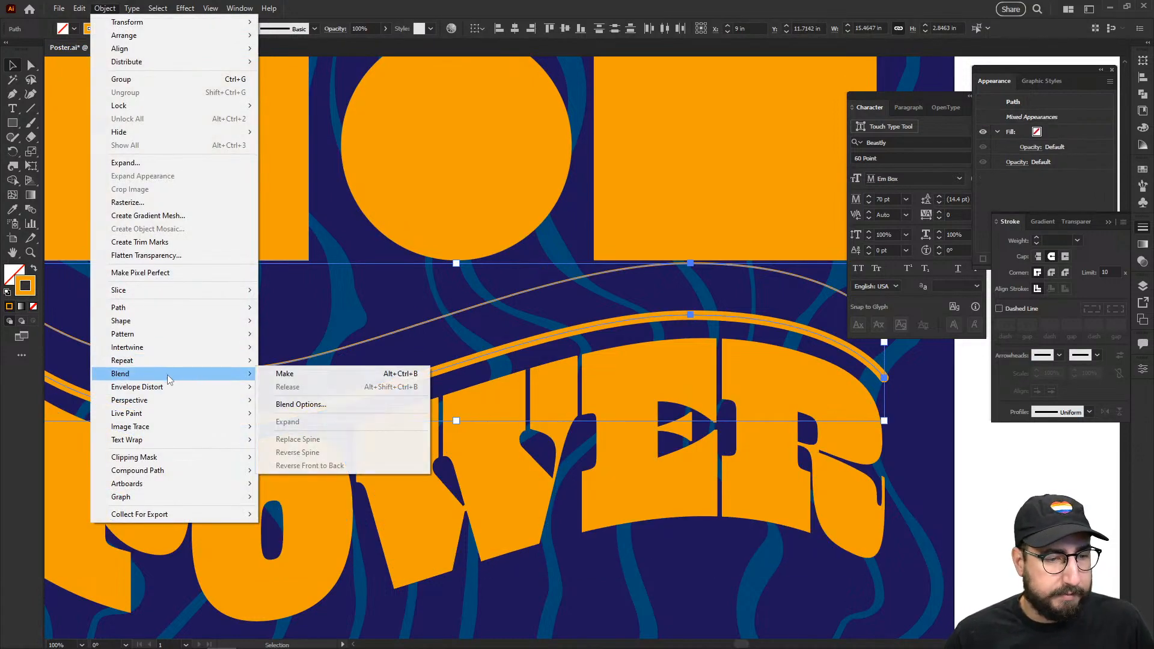
{"action": "left_click", "coordinate": [311, 375]}
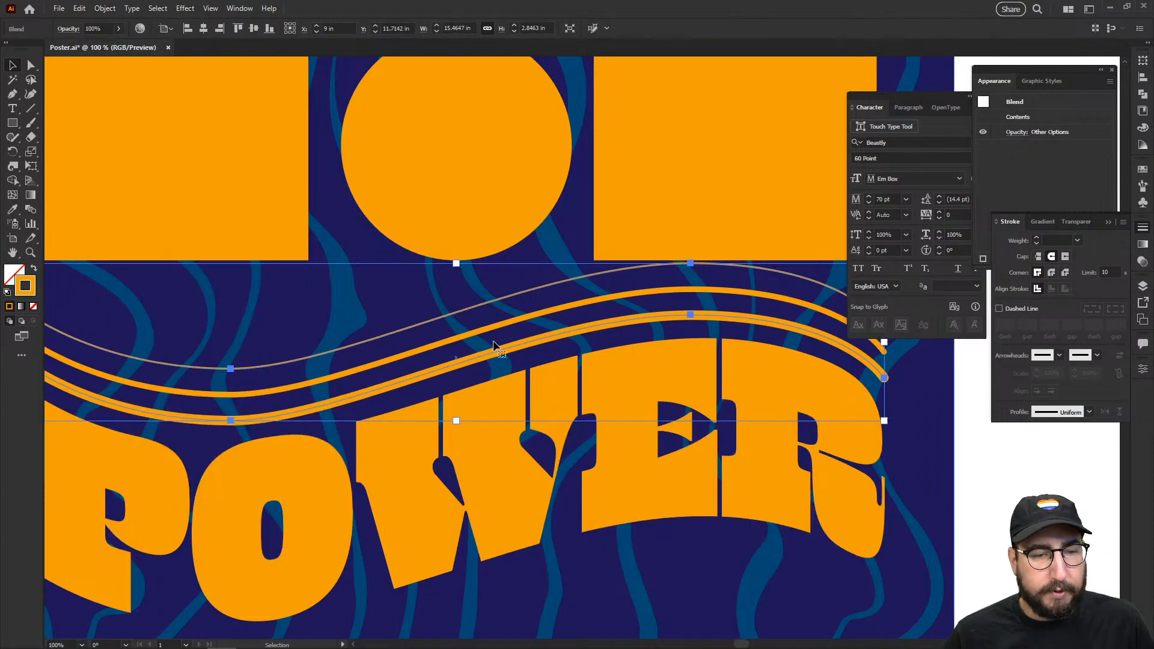
{"action": "scroll", "coordinate": [551, 322], "scroll_direction": "down", "scroll_amount": 1}
{"action": "left_click_drag", "start_coordinate": [644, 402], "coordinate": [649, 337]}
{"action": "left_click", "coordinate": [901, 417]}
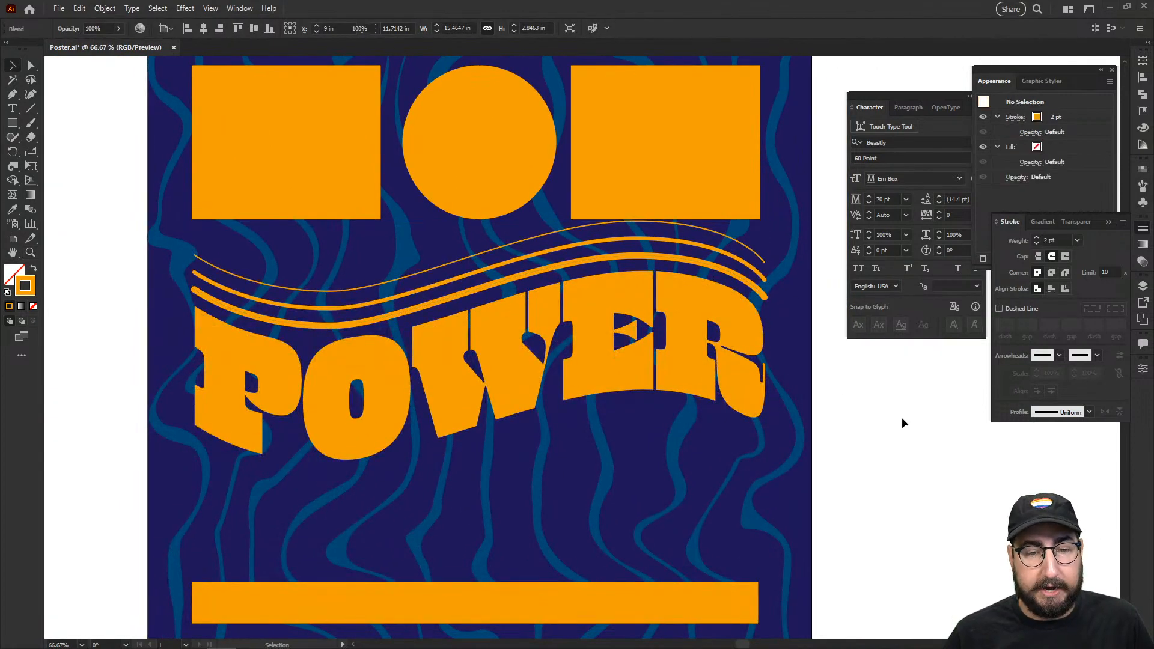
Step: Give the blended wavy lines flat Butt Cap ends
{"action": "left_click", "coordinate": [210, 265]}
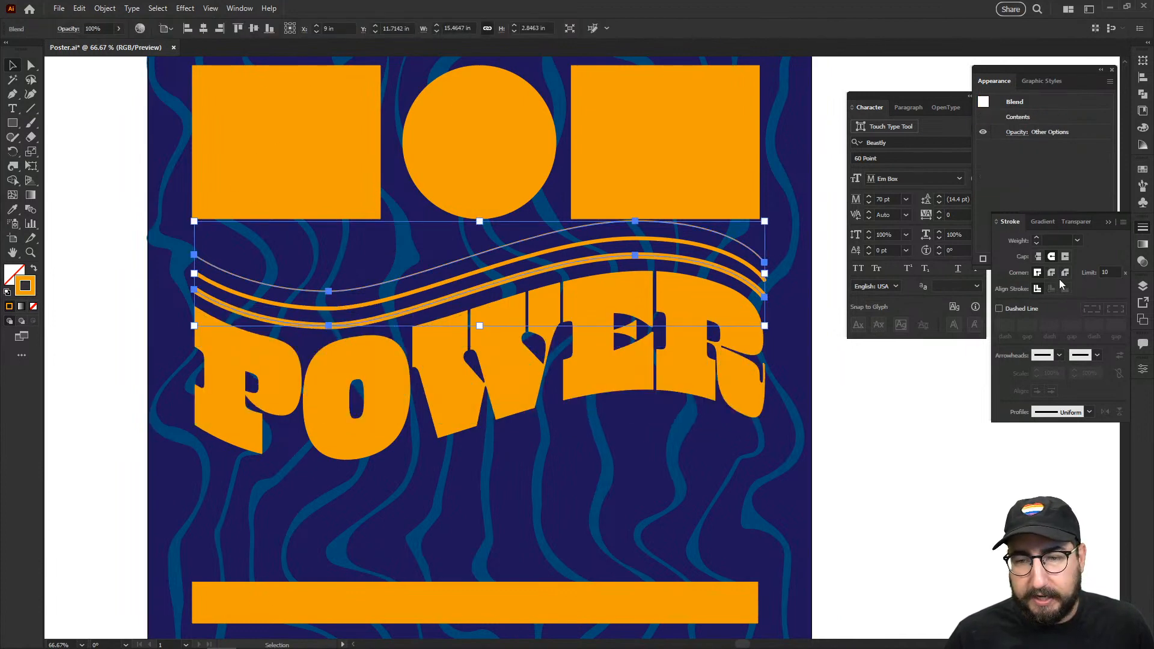
{"action": "left_click", "coordinate": [1065, 256]}
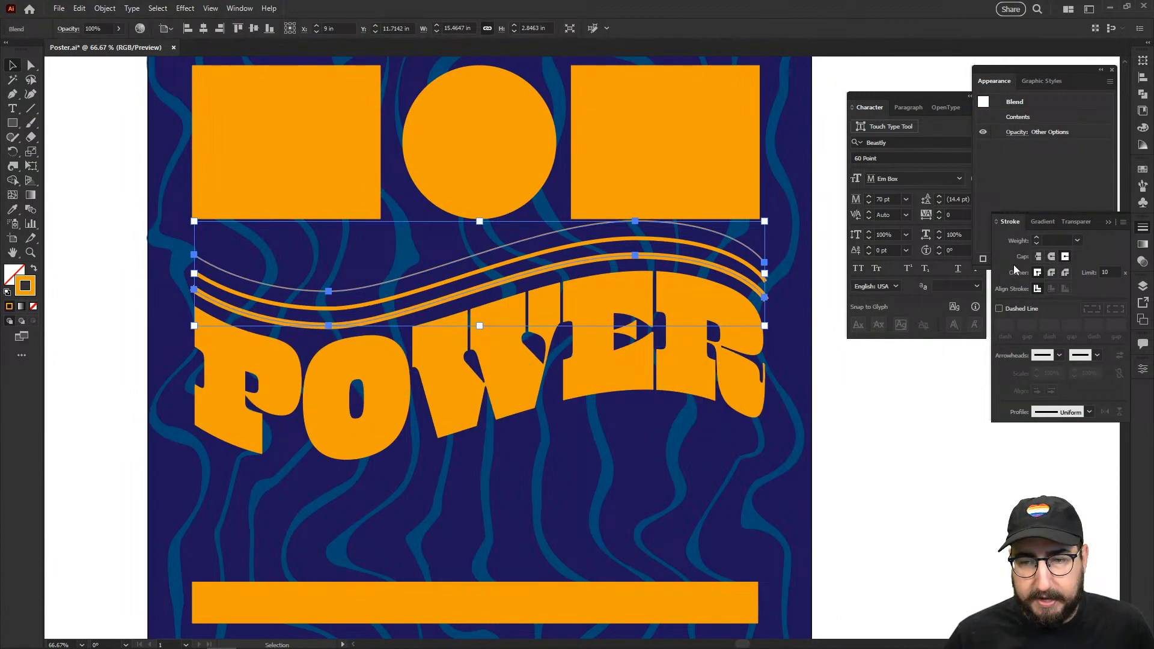
{"action": "left_click", "coordinate": [1038, 256]}
{"action": "left_click", "coordinate": [899, 408]}
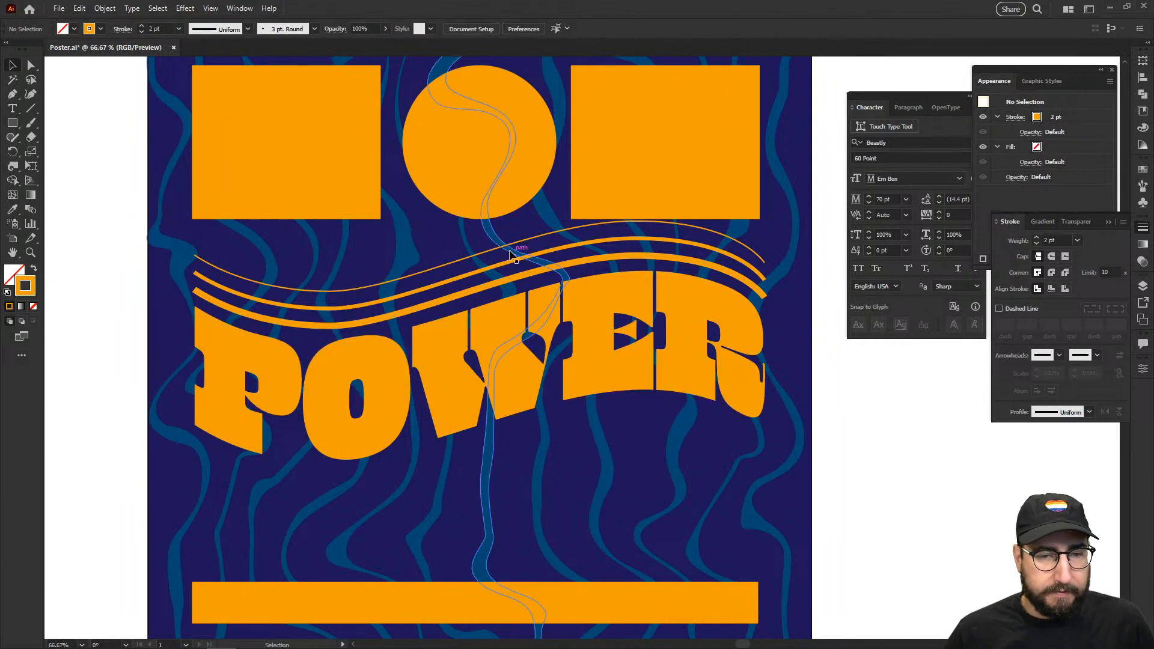
Step: Copy the wave blend straight down below POWER and move one of its lines upward
{"action": "left_click_drag", "start_coordinate": [518, 245], "coordinate": [524, 428]}
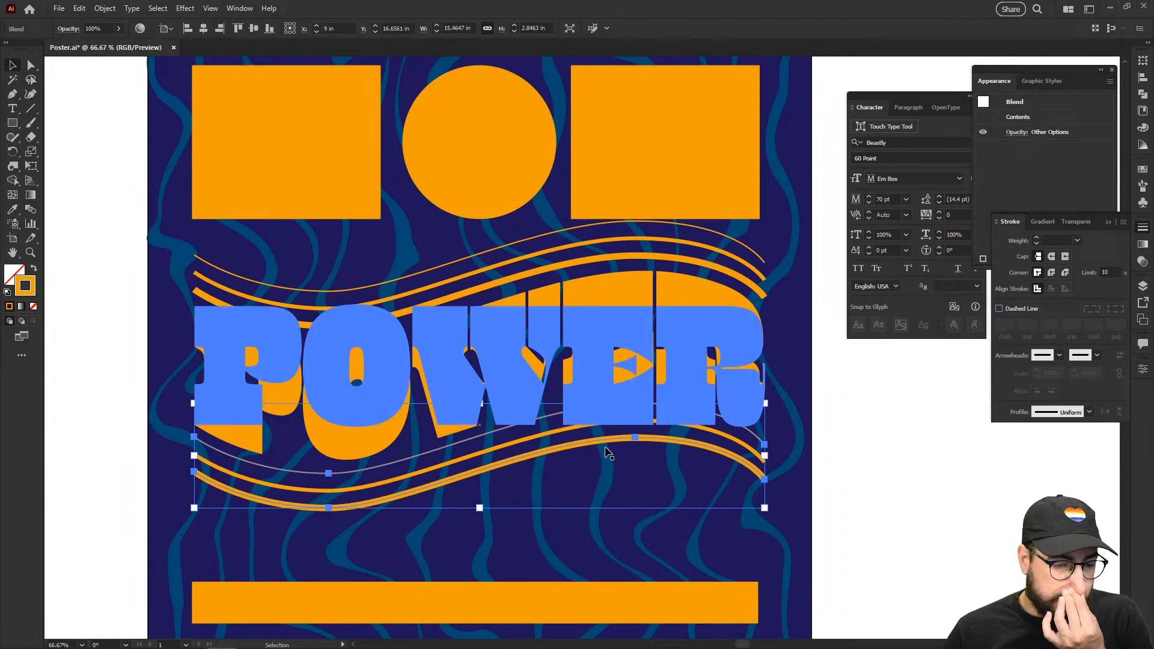
{"action": "double_click", "coordinate": [543, 452]}
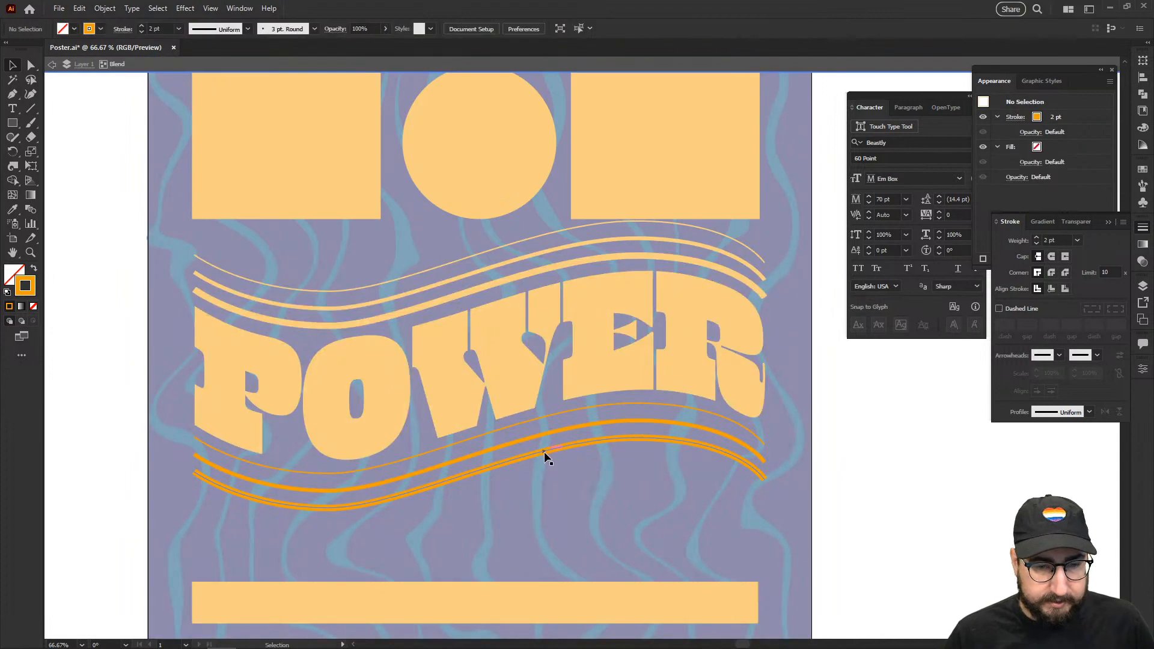
{"action": "left_click_drag", "start_coordinate": [544, 452], "coordinate": [542, 414]}
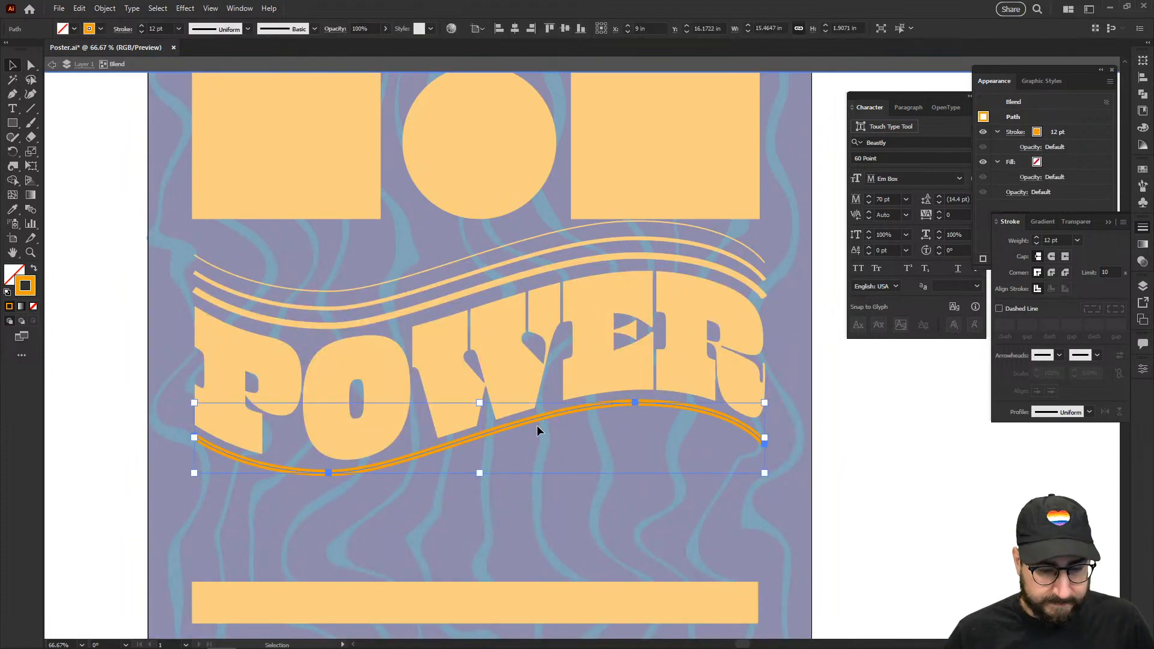
{"action": "key", "text": "ctrl"}
{"action": "left_click", "coordinate": [543, 487]}
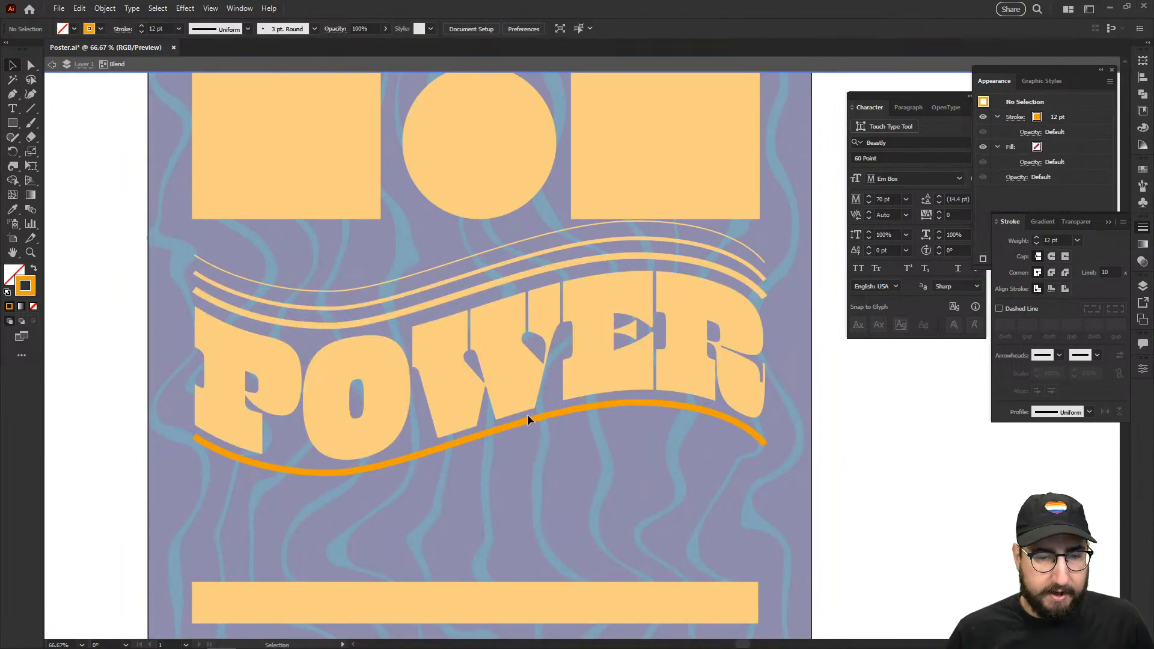
Step: Move the lower blend's thick orange wave down, then leave the blend's isolation mode
{"action": "left_click", "coordinate": [527, 420]}
{"action": "left_click_drag", "start_coordinate": [527, 420], "coordinate": [526, 460]}
{"action": "key", "text": "ctrl+z"}
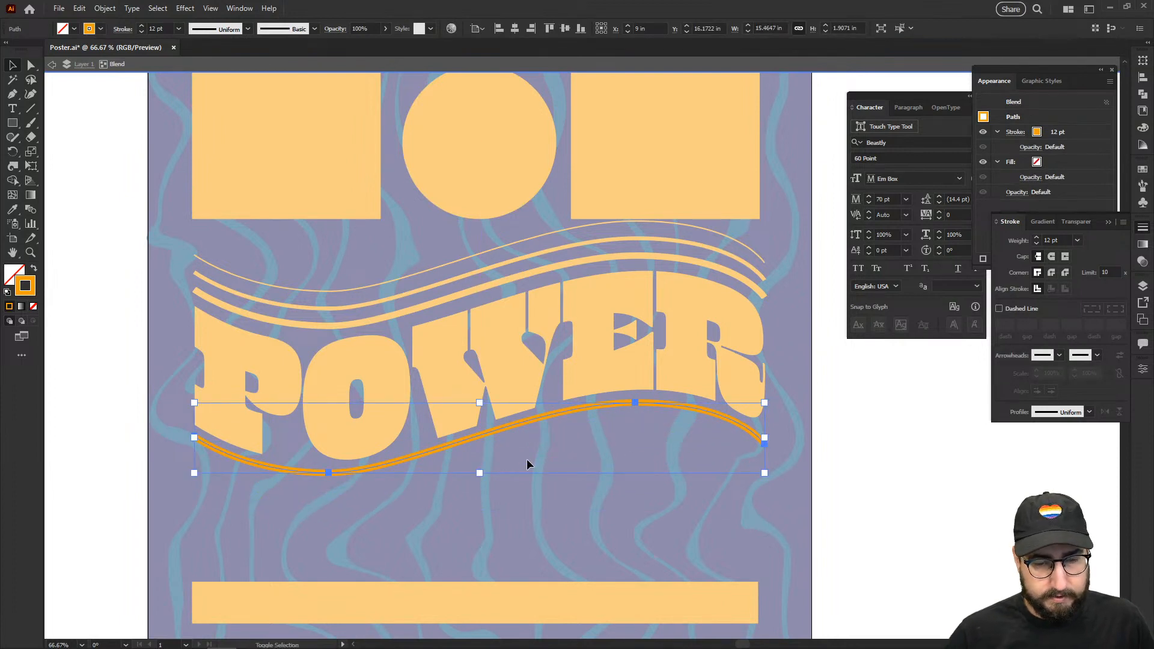
{"action": "key", "text": "shift+Down"}
{"action": "key", "text": "shift+Down"}
{"action": "mouse_move", "coordinate": [502, 431]}
{"action": "left_mouse_down"}
{"action": "mouse_move", "coordinate": [504, 465]}
{"action": "mouse_move", "coordinate": [507, 431]}
{"action": "left_mouse_up"}
{"action": "double_click", "coordinate": [881, 433]}
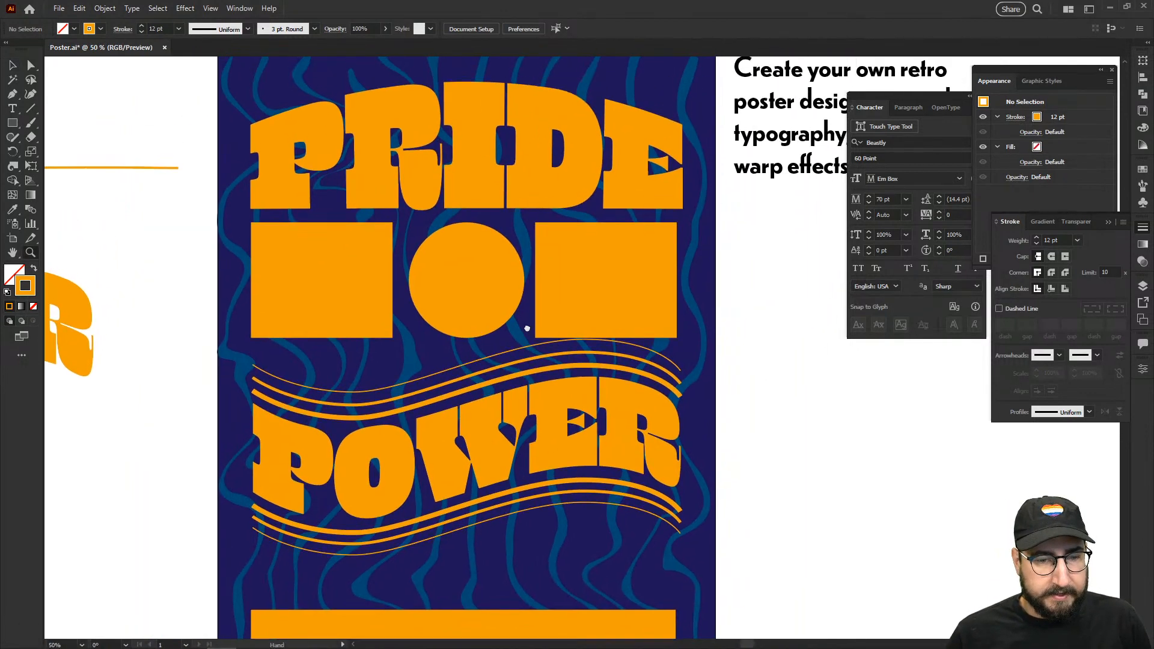
{"action": "left_click_drag", "start_coordinate": [527, 329], "coordinate": [540, 285]}
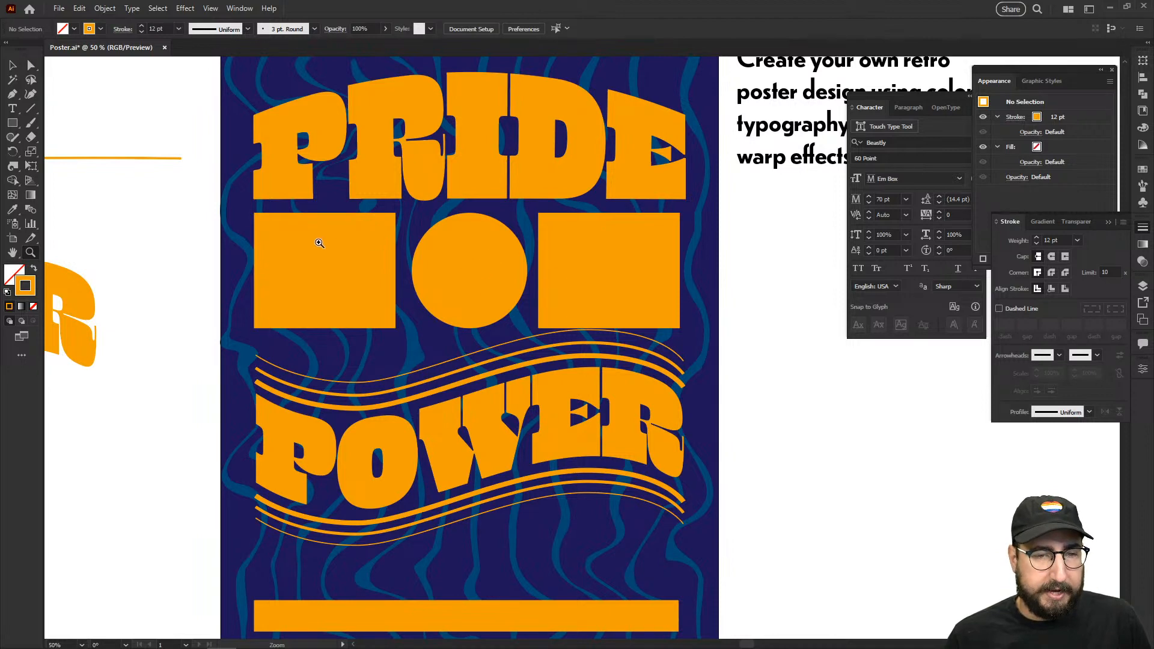
{"action": "key", "text": "space"}
{"action": "left_click_drag", "start_coordinate": [313, 282], "coordinate": [229, 435]}
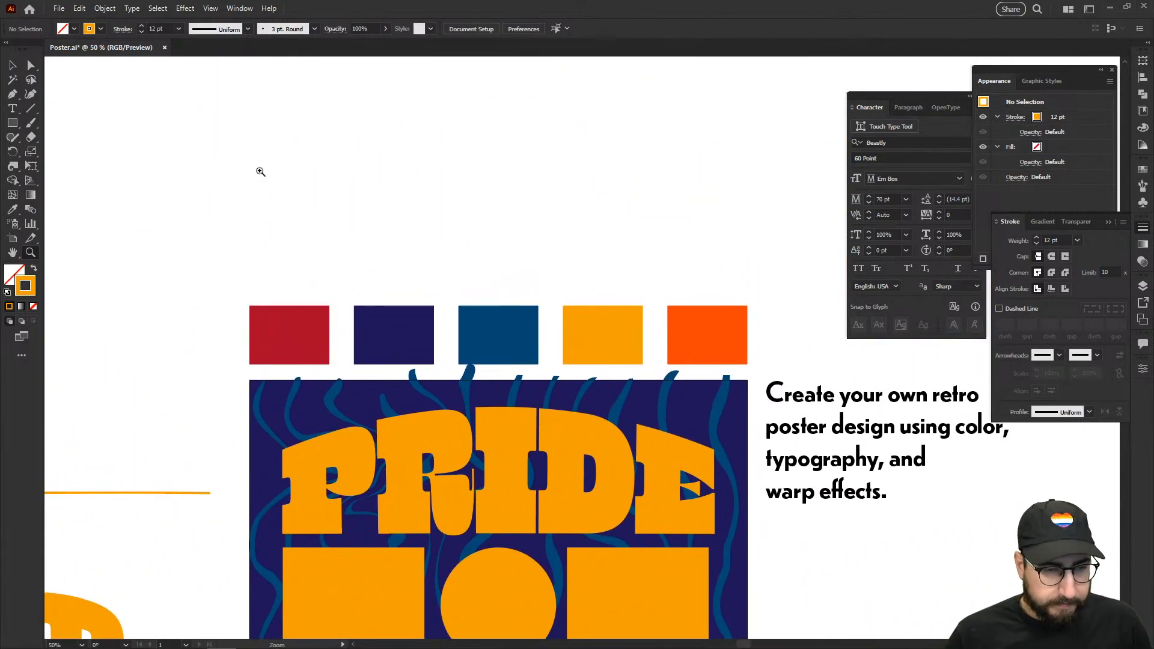
Step: Draw a tall solid orange rectangle with no outline and repeat copies into five strips
{"action": "key", "text": "m"}
{"action": "left_click_drag", "start_coordinate": [267, 103], "coordinate": [322, 248]}
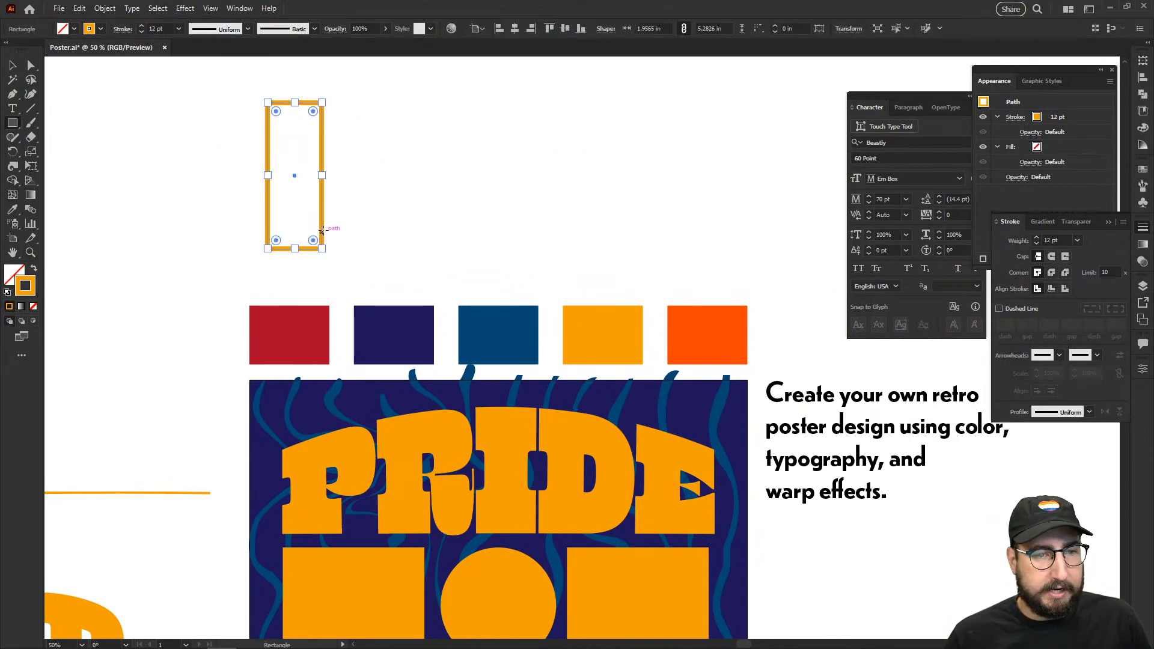
{"action": "key", "text": "v"}
{"action": "left_click", "coordinate": [329, 150]}
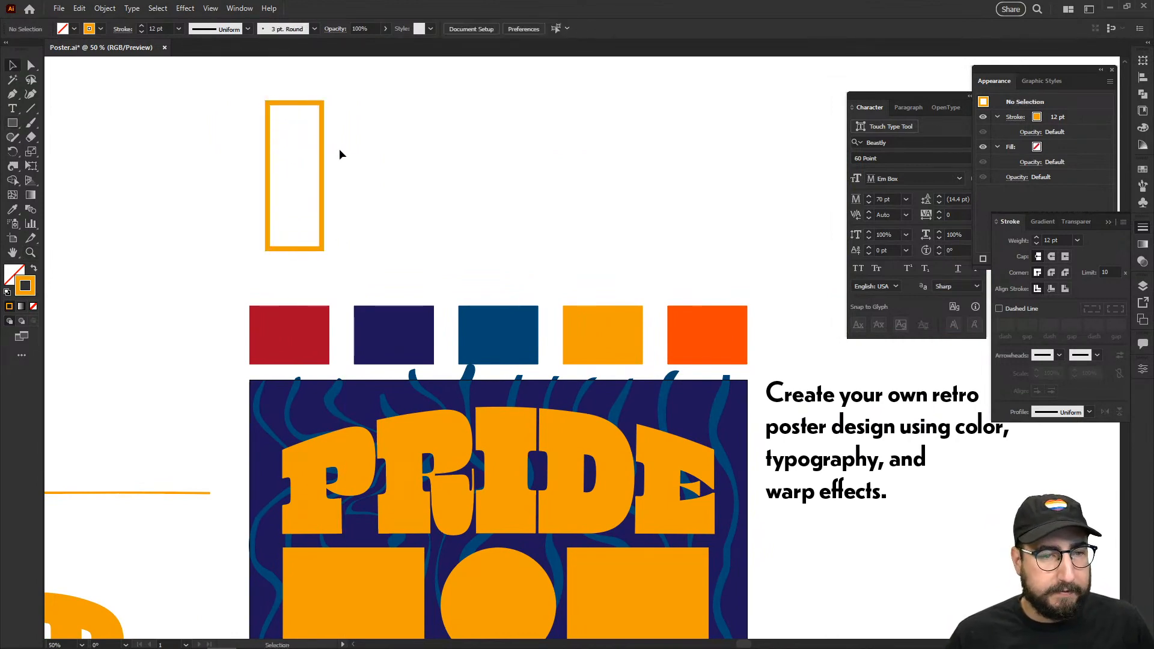
{"action": "mouse_move", "coordinate": [339, 150]}
{"action": "left_mouse_down"}
{"action": "mouse_move", "coordinate": [254, 162]}
{"action": "mouse_move", "coordinate": [348, 160]}
{"action": "left_mouse_up"}
{"action": "key", "text": "shift+x"}
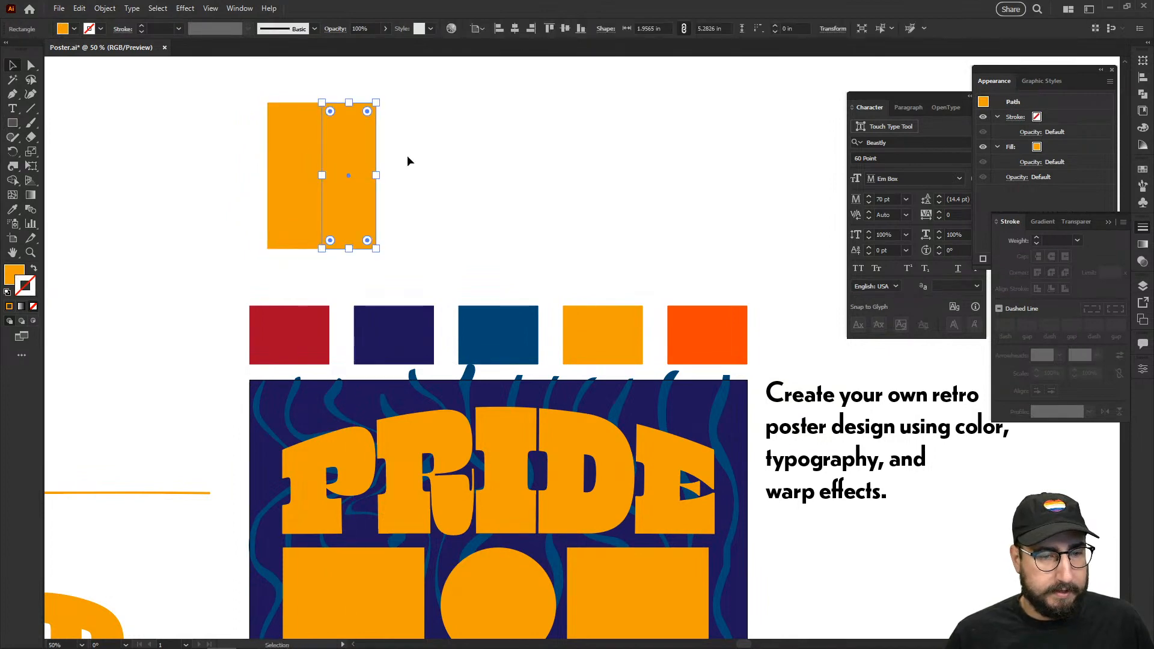
{"action": "key", "text": "ctrl+d"}
{"action": "key", "text": "ctrl+d"}
{"action": "key", "text": "ctrl+d"}
Step: Colour the first strip red and the second orange-red from the sample squares
{"action": "left_click", "coordinate": [287, 167]}
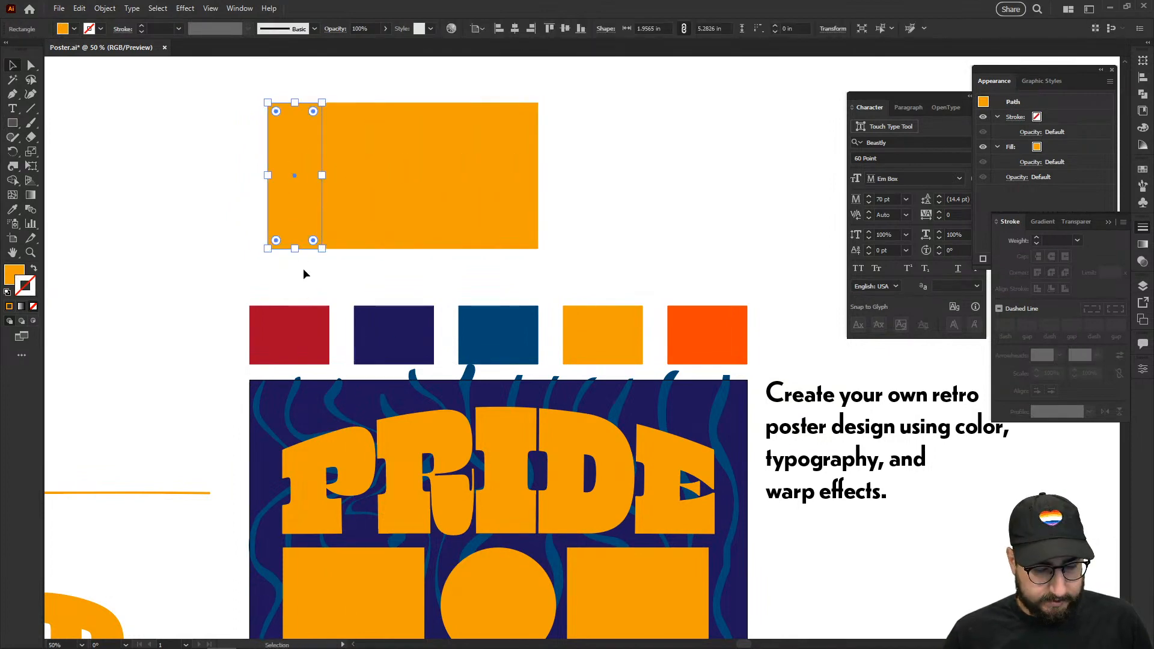
{"action": "key", "text": "i"}
{"action": "left_click", "coordinate": [302, 334]}
{"action": "key", "text": "v"}
{"action": "left_click", "coordinate": [344, 209]}
{"action": "key", "text": "i"}
{"action": "left_click", "coordinate": [672, 319]}
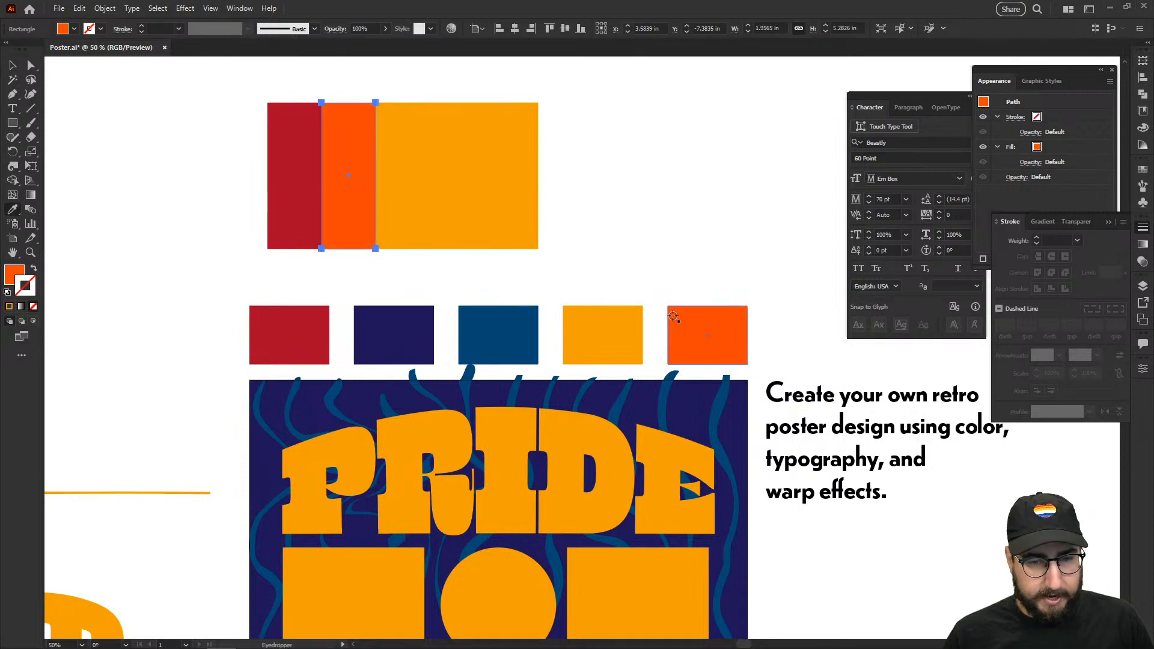
{"action": "key", "text": "v"}
Step: Keep the third strip orange, colour the fourth blue and the fifth navy
{"action": "left_click", "coordinate": [413, 200]}
{"action": "left_click", "coordinate": [451, 198]}
{"action": "key", "text": "i"}
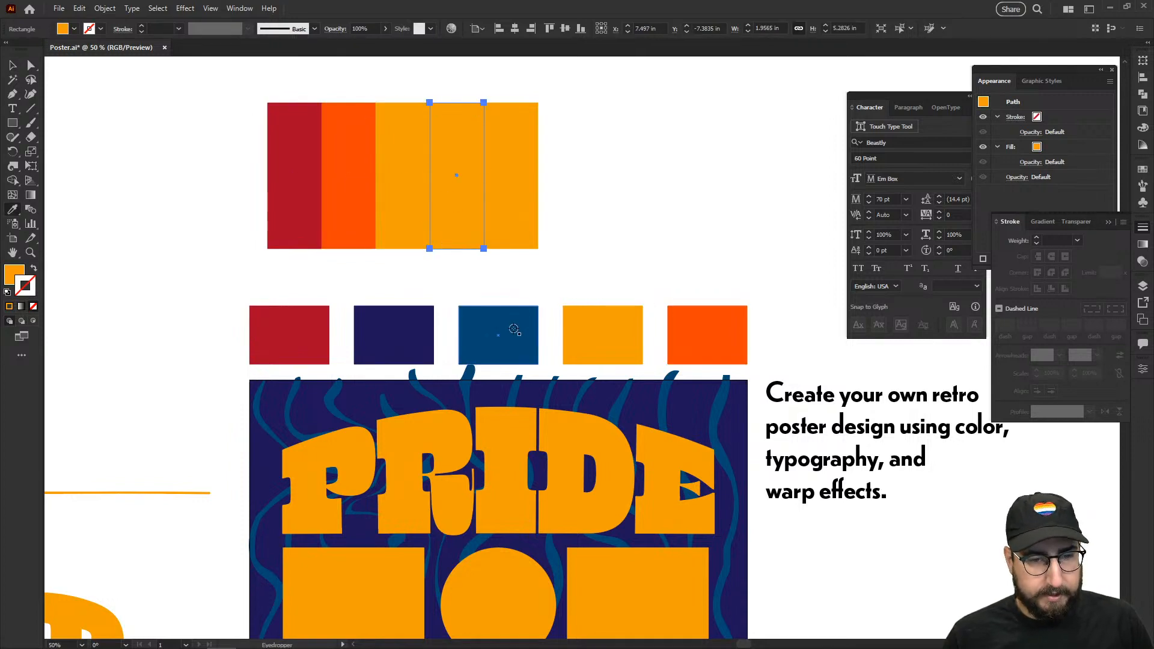
{"action": "left_click", "coordinate": [498, 334]}
{"action": "key", "text": "v"}
{"action": "left_click", "coordinate": [514, 231]}
{"action": "key", "text": "i"}
{"action": "left_click", "coordinate": [394, 334]}
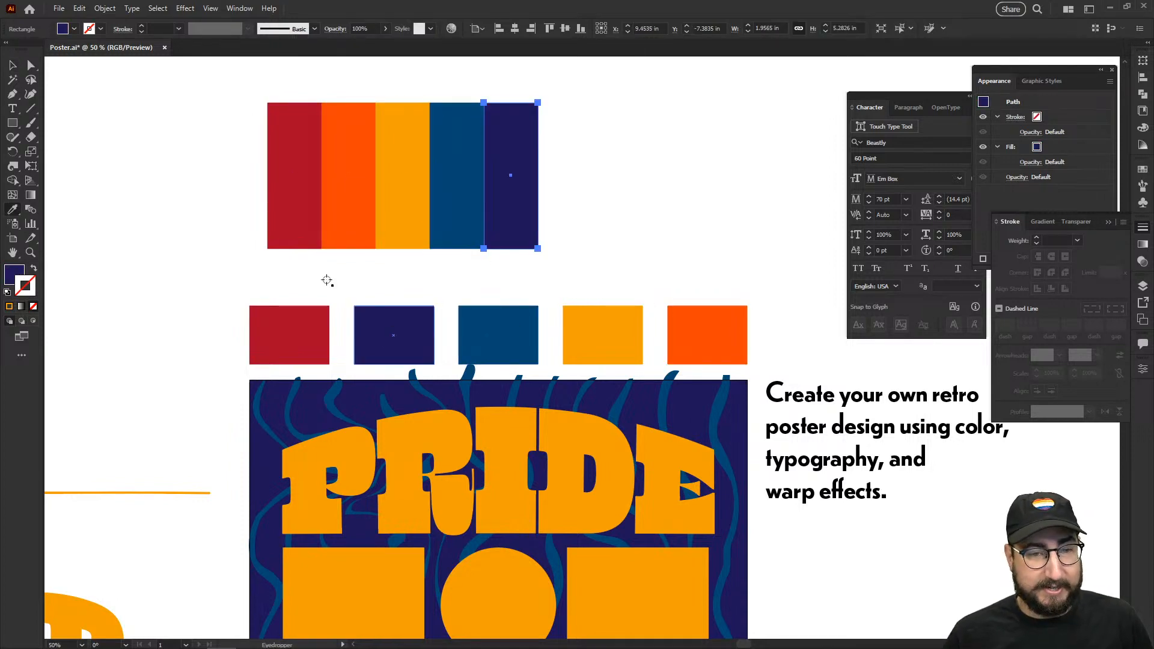
{"action": "key", "text": "v"}
Step: Select all five colour strips and move them above the orange line
{"action": "left_click", "coordinate": [185, 120]}
{"action": "left_click_drag", "start_coordinate": [185, 121], "coordinate": [533, 175]}
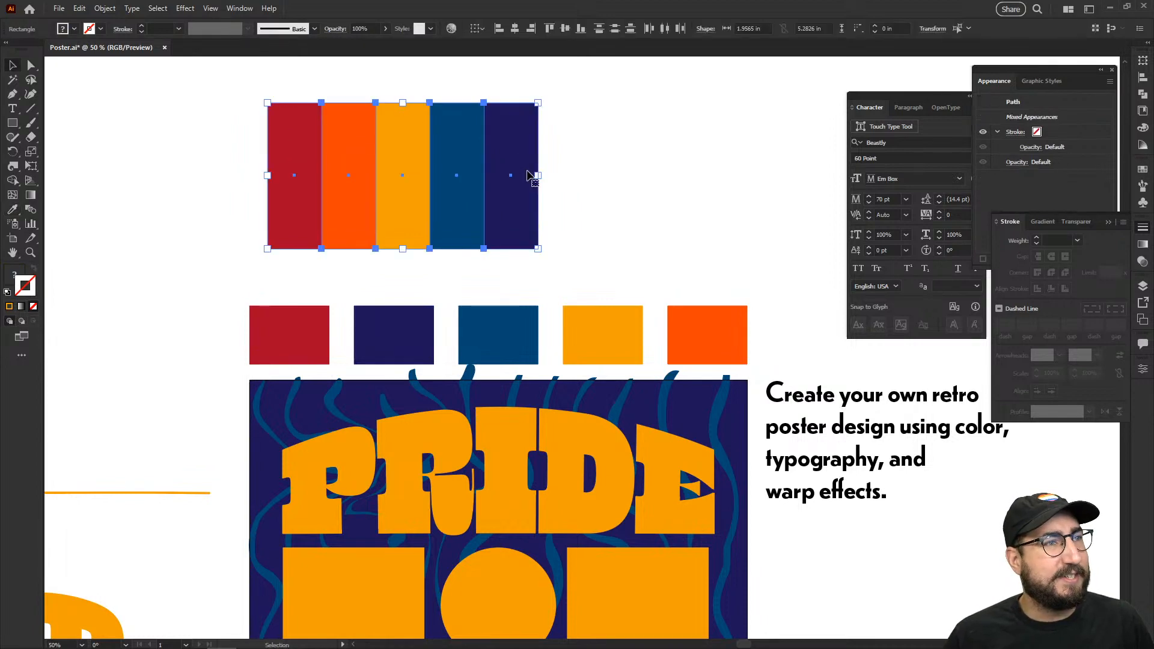
{"action": "left_click_drag", "start_coordinate": [392, 216], "coordinate": [338, 271]}
{"action": "scroll", "coordinate": [483, 412], "scroll_direction": "down", "scroll_amount": 3}
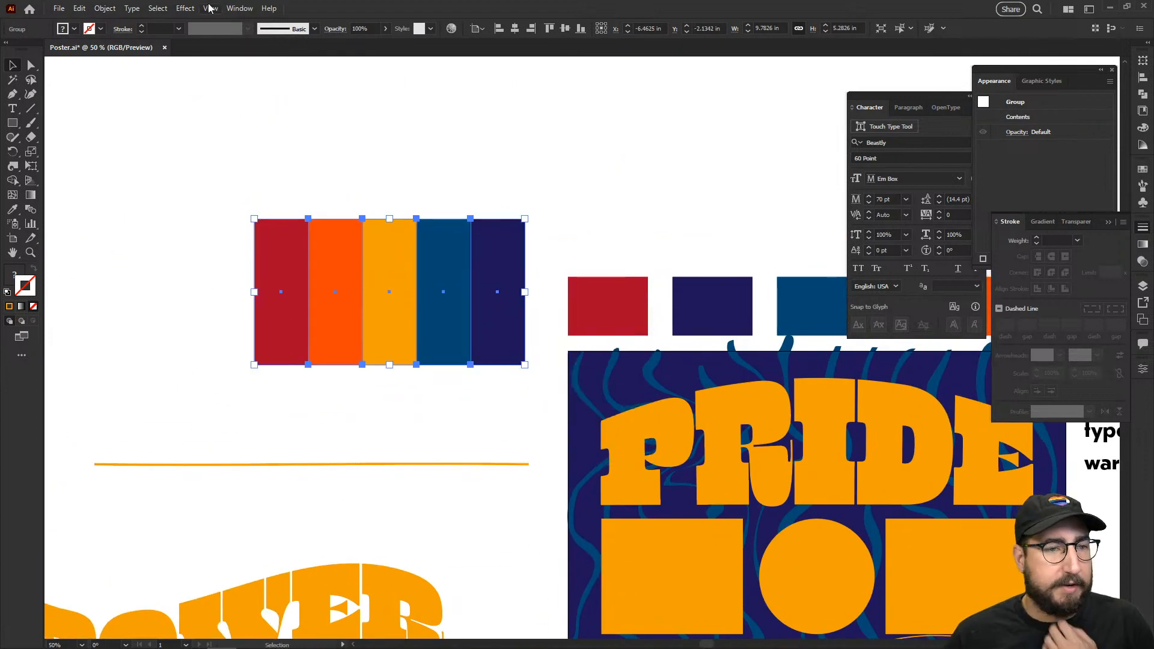
{"action": "left_click", "coordinate": [185, 8]}
{"action": "mouse_move", "coordinate": [233, 164]}
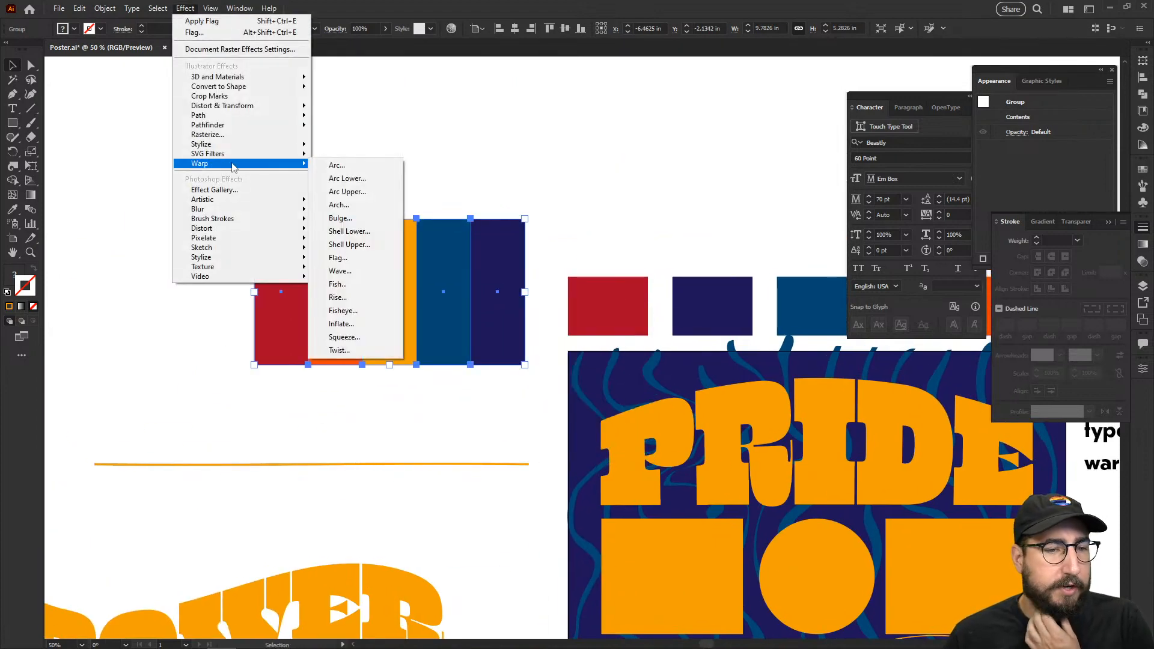
{"action": "left_click", "coordinate": [355, 191]}
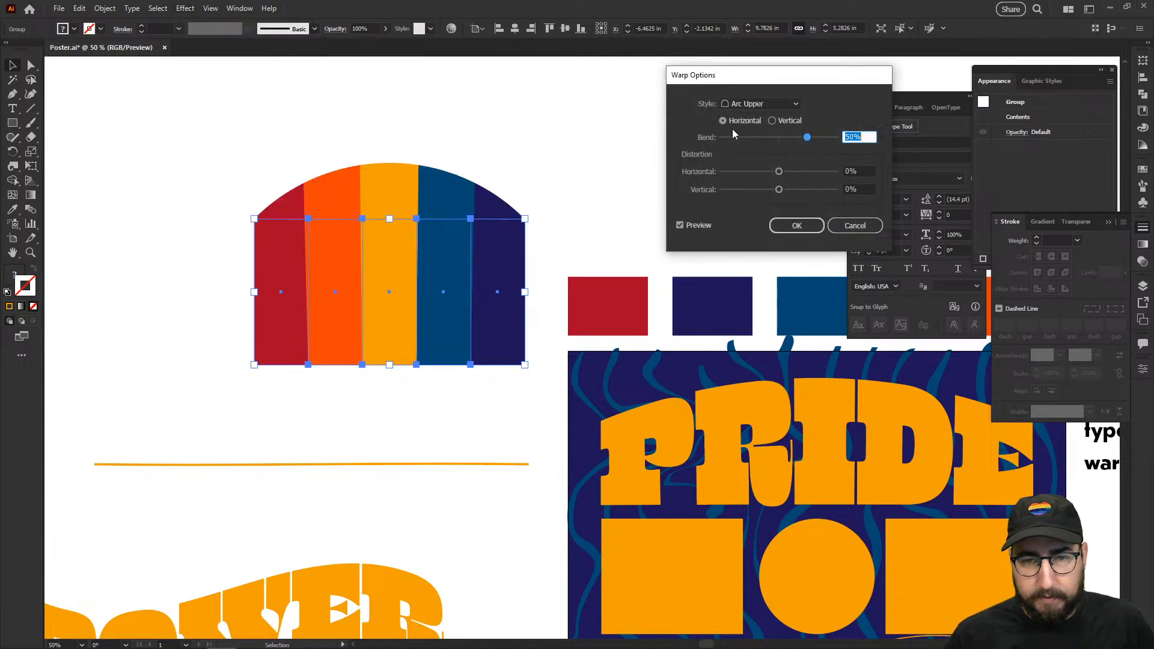
{"action": "left_click", "coordinate": [751, 104]}
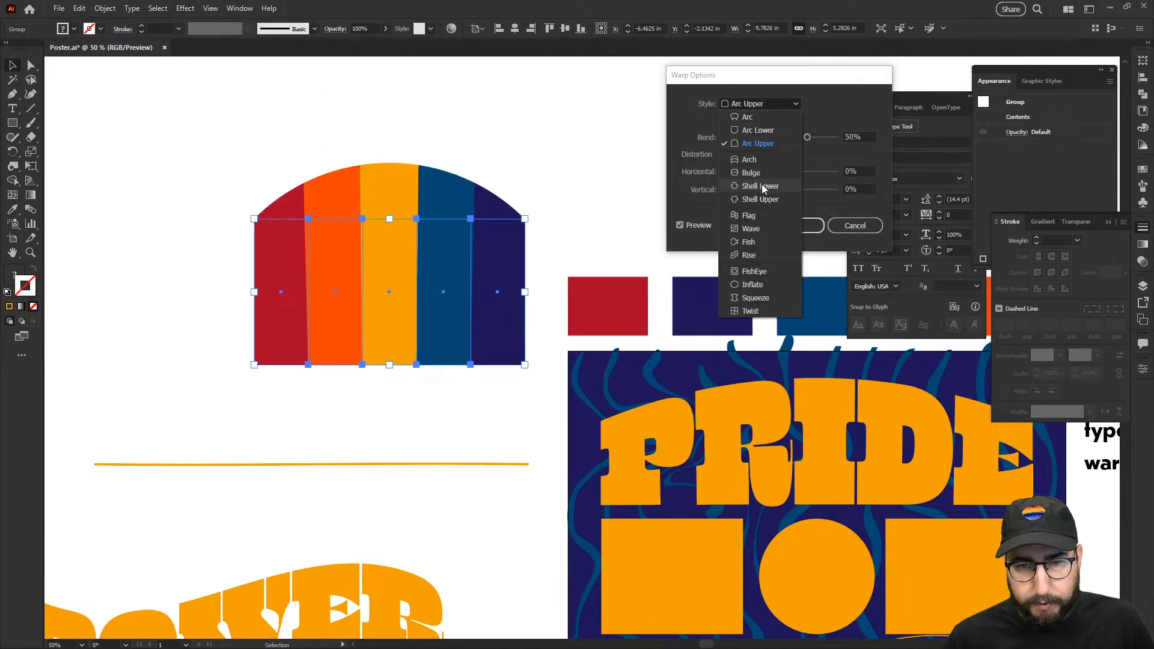
{"action": "left_click", "coordinate": [759, 185]}
{"action": "left_click", "coordinate": [754, 106]}
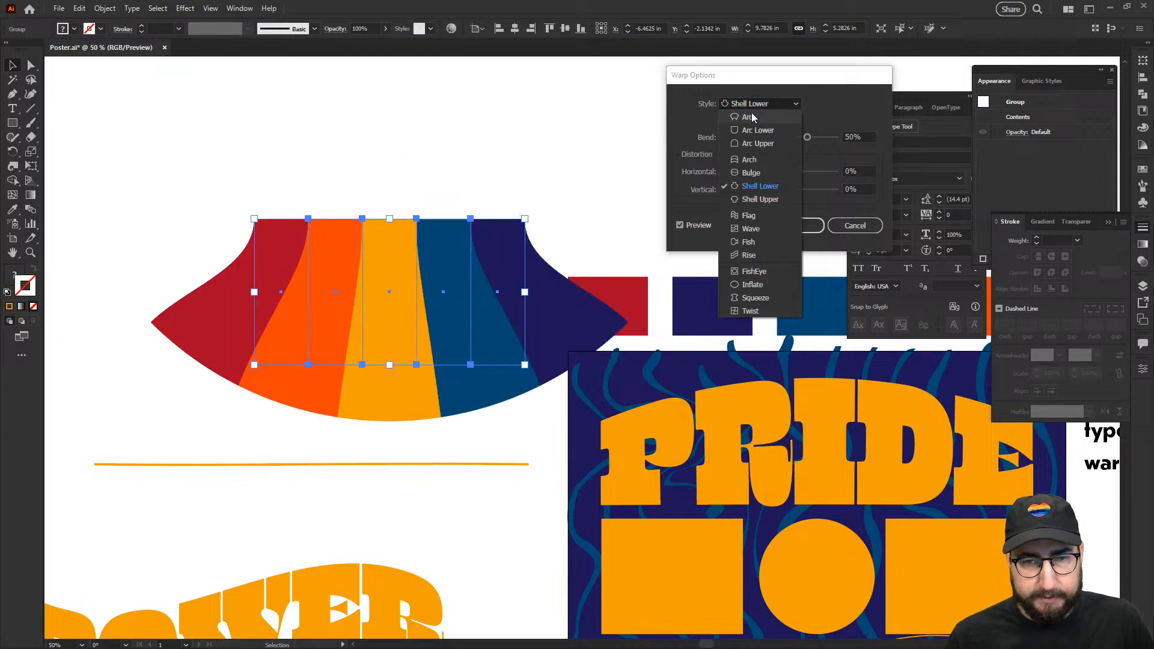
{"action": "left_click", "coordinate": [758, 199]}
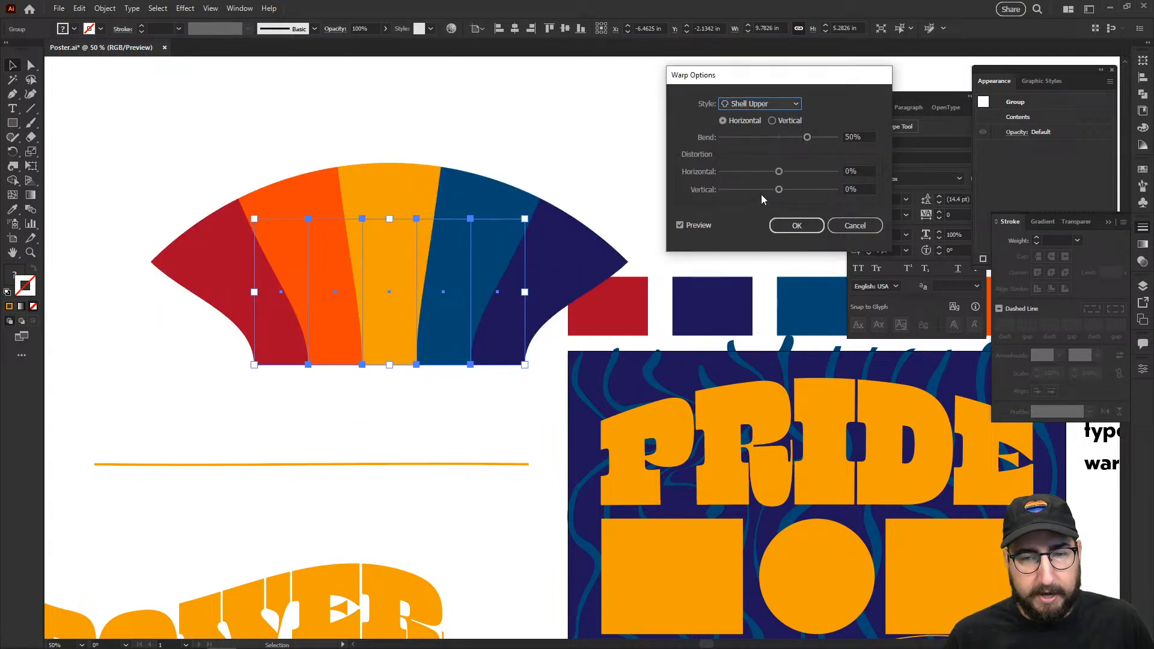
{"action": "left_click_drag", "start_coordinate": [808, 137], "coordinate": [822, 138]}
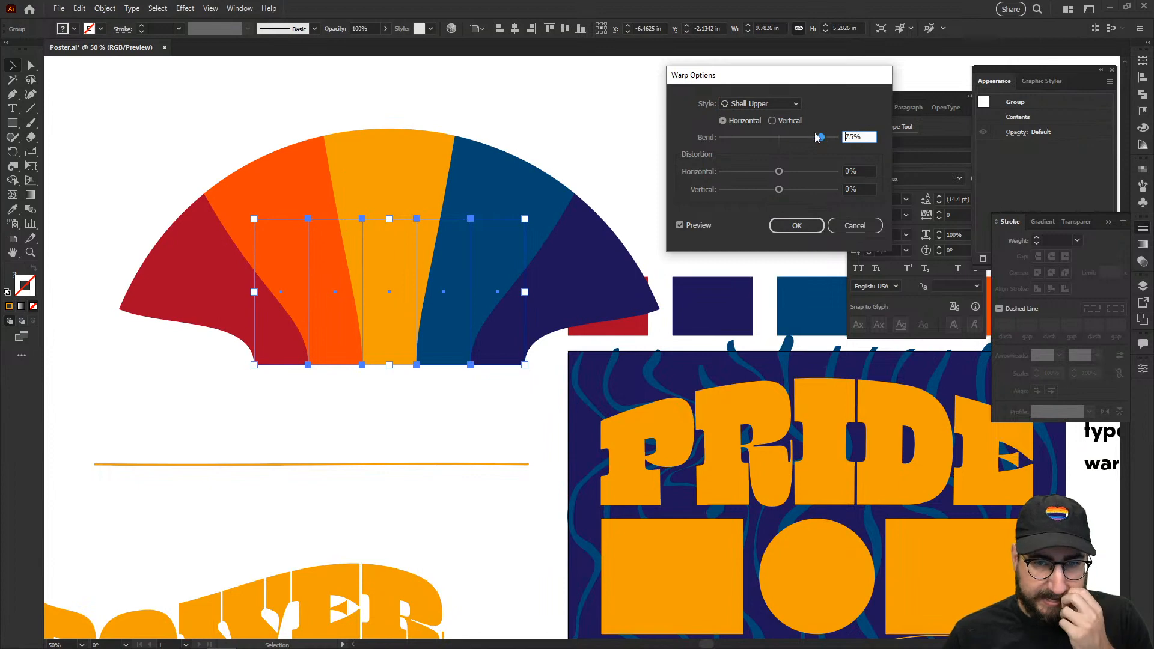
{"action": "left_click", "coordinate": [769, 103]}
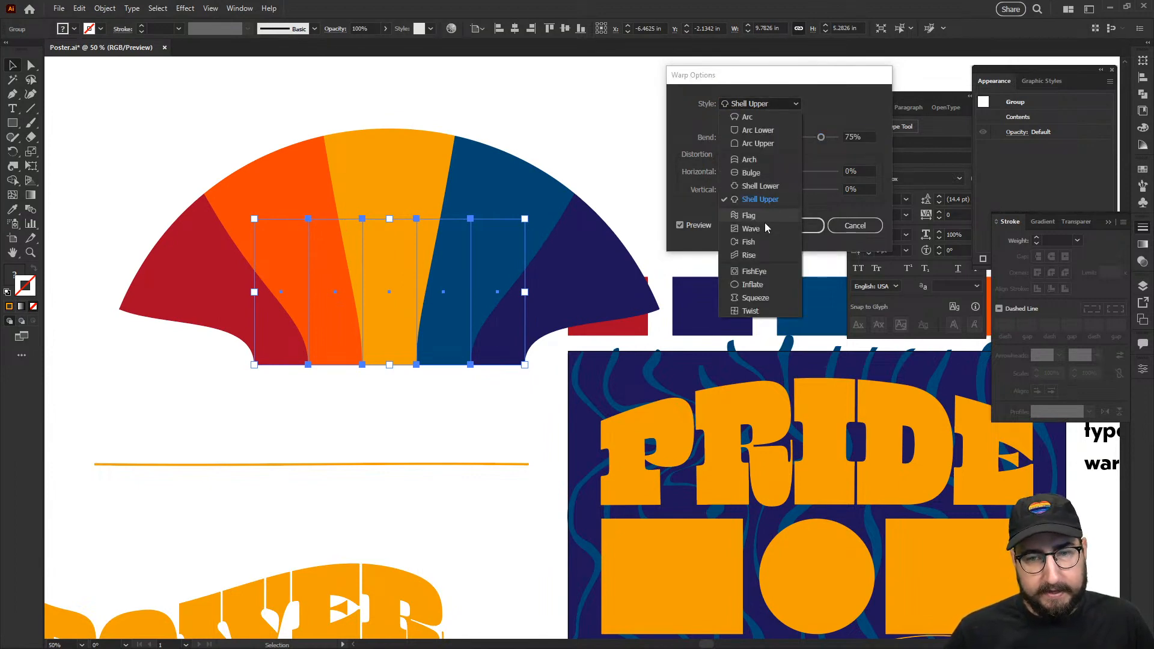
{"action": "left_click", "coordinate": [825, 106]}
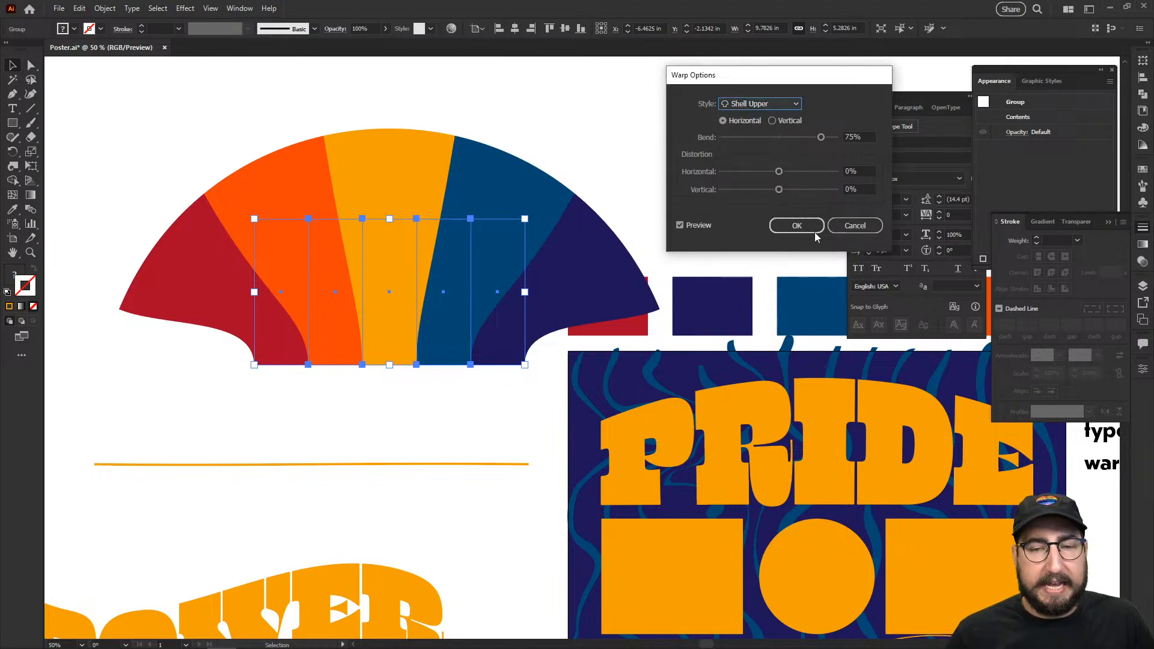
{"action": "left_click", "coordinate": [855, 225]}
{"action": "scroll", "coordinate": [348, 241], "scroll_direction": "left", "scroll_amount": 4}
{"action": "scroll", "coordinate": [348, 241], "scroll_direction": "up", "scroll_amount": 1}
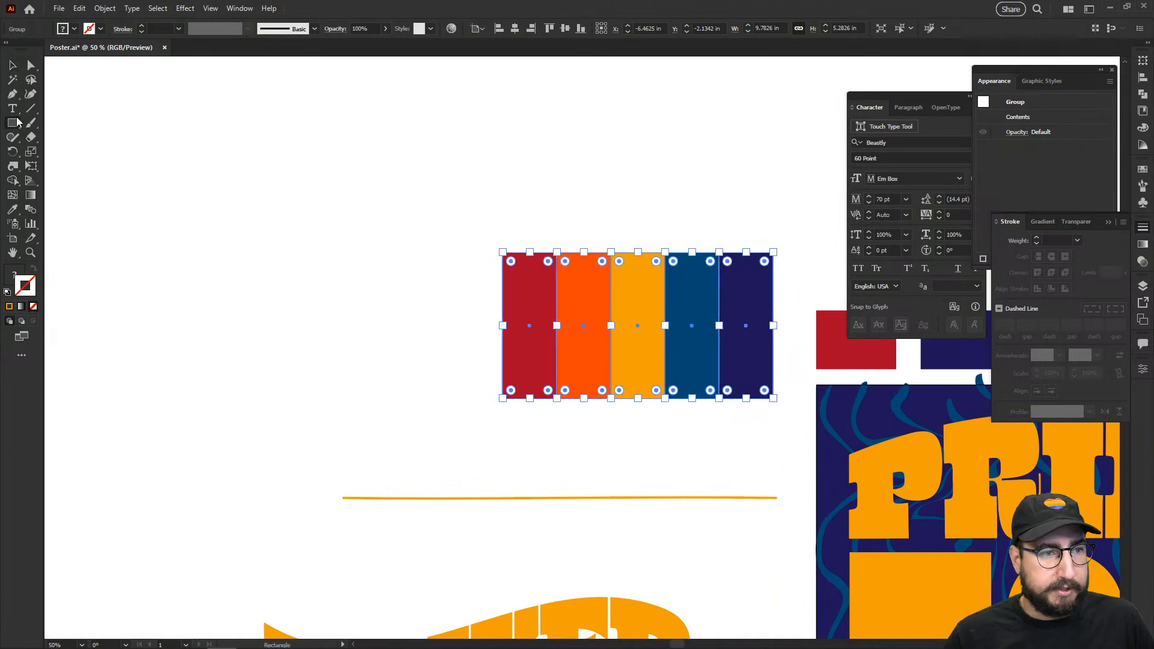
Step: Draw a three-point star triangle left of the strips, flip it upside down and narrow it
{"action": "left_click_drag", "start_coordinate": [12, 123], "coordinate": [57, 180]}
{"action": "left_click_drag", "start_coordinate": [234, 206], "coordinate": [300, 249]}
{"action": "key", "text": "Down"}
{"action": "key", "text": "Down"}
{"action": "key", "text": "r"}
{"action": "left_click_drag", "start_coordinate": [247, 98], "coordinate": [260, 332]}
{"action": "key", "text": "v"}
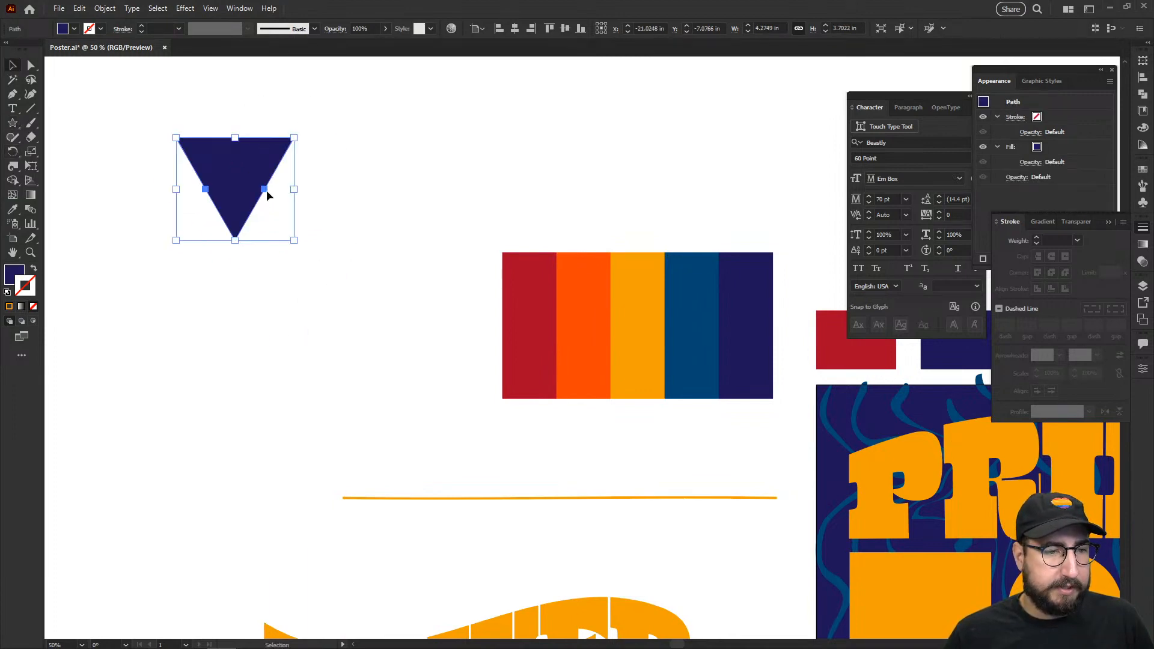
{"action": "left_click_drag", "start_coordinate": [294, 191], "coordinate": [300, 251]}
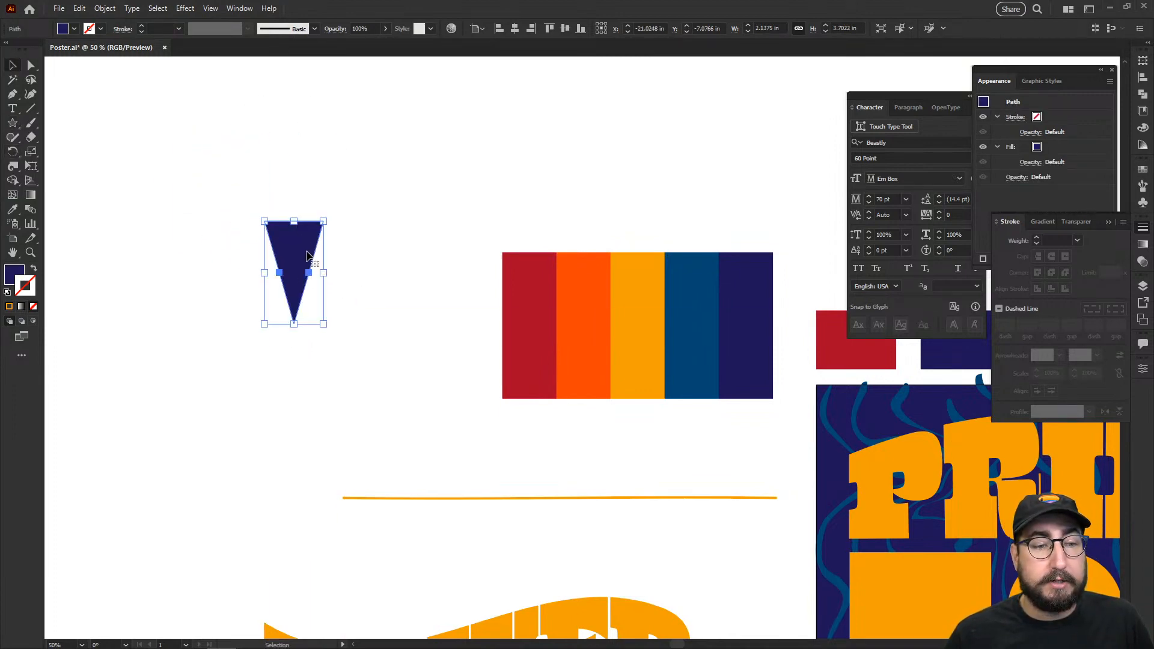
Step: Enlarge the wedge to about 212% and set its rotation pivot at the bottom tip
{"action": "key", "text": "s"}
{"action": "left_click_drag", "start_coordinate": [336, 207], "coordinate": [397, 111]}
{"action": "key", "text": "v"}
{"action": "left_click", "coordinate": [386, 150]}
{"action": "left_click", "coordinate": [294, 211]}
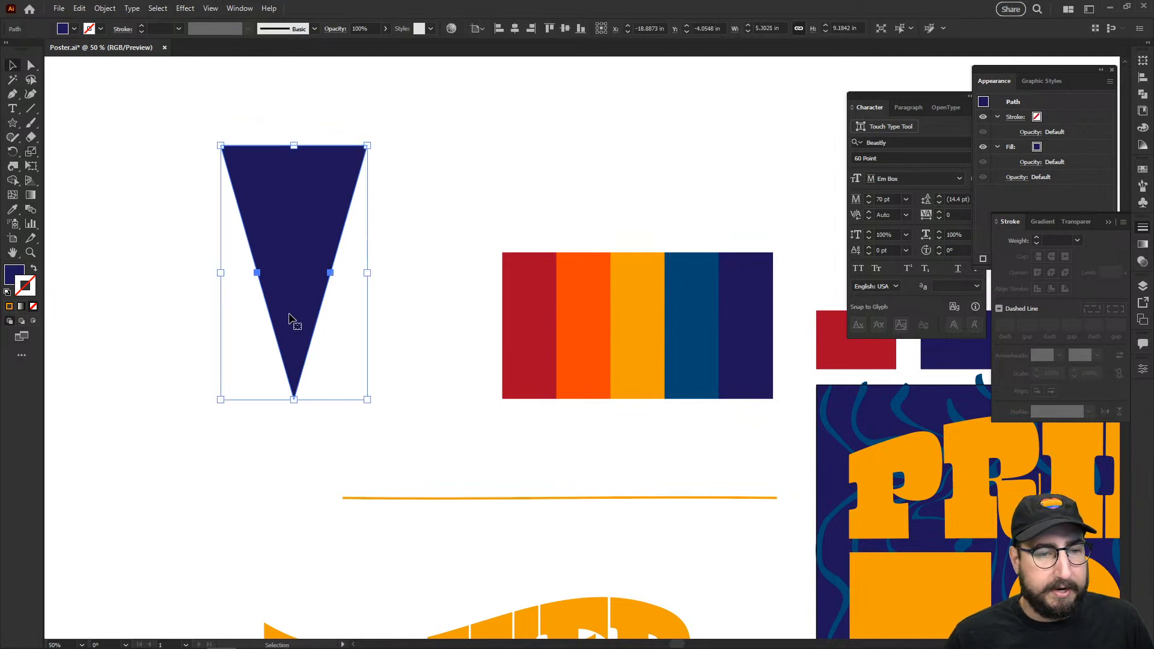
{"action": "key", "text": "r"}
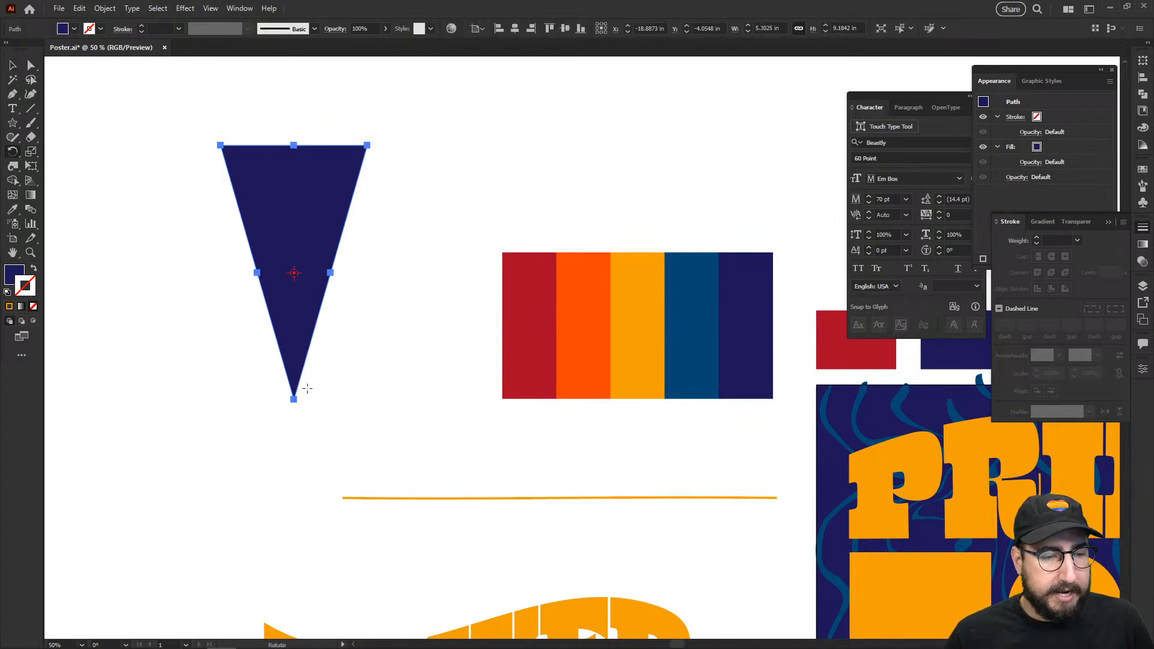
{"action": "left_click", "coordinate": [293, 399]}
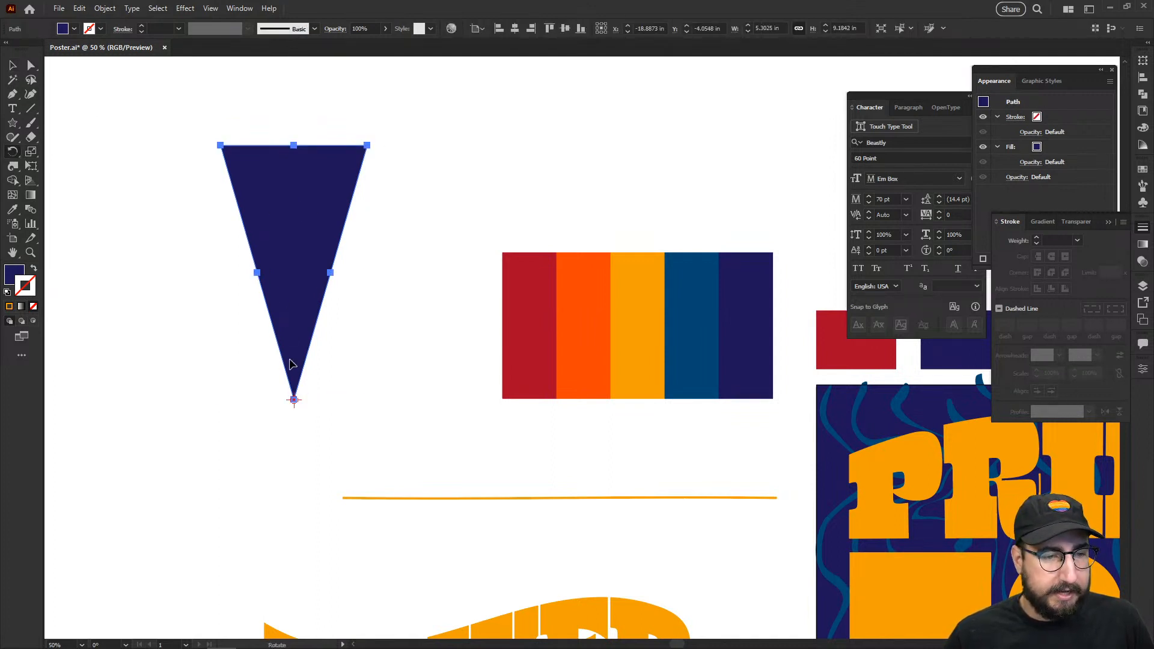
Step: Rotate repeated copies of the wedge around its tip to build a five-wedge fan
{"action": "left_click_drag", "start_coordinate": [219, 142], "coordinate": [367, 147]}
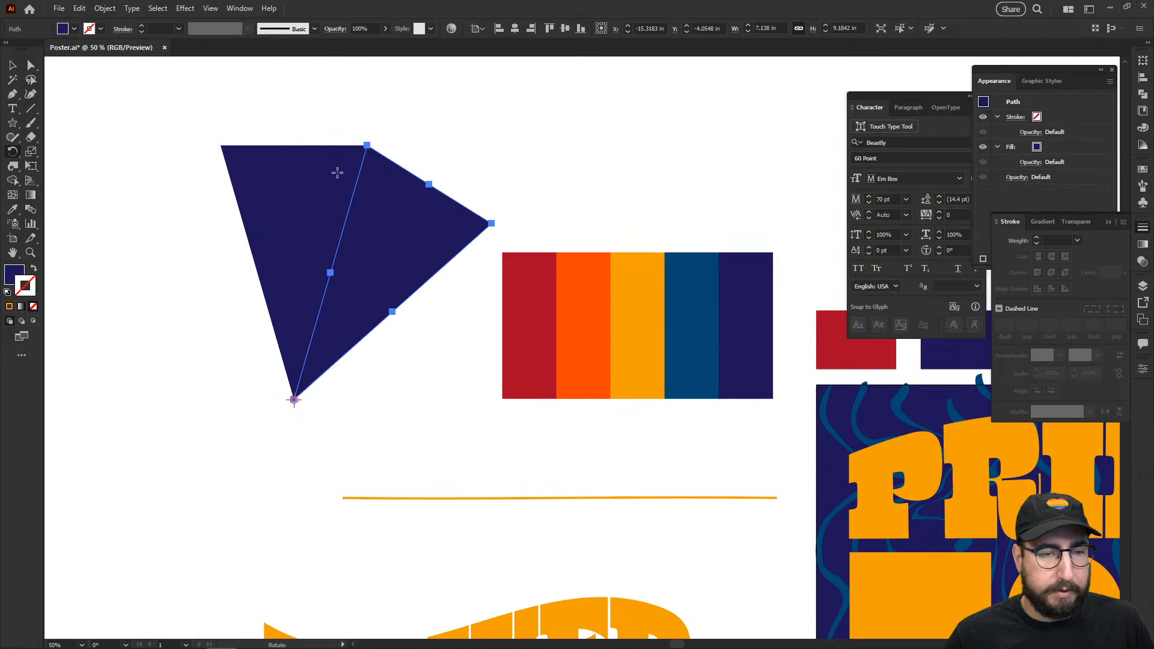
{"action": "key", "text": "ctrl"}
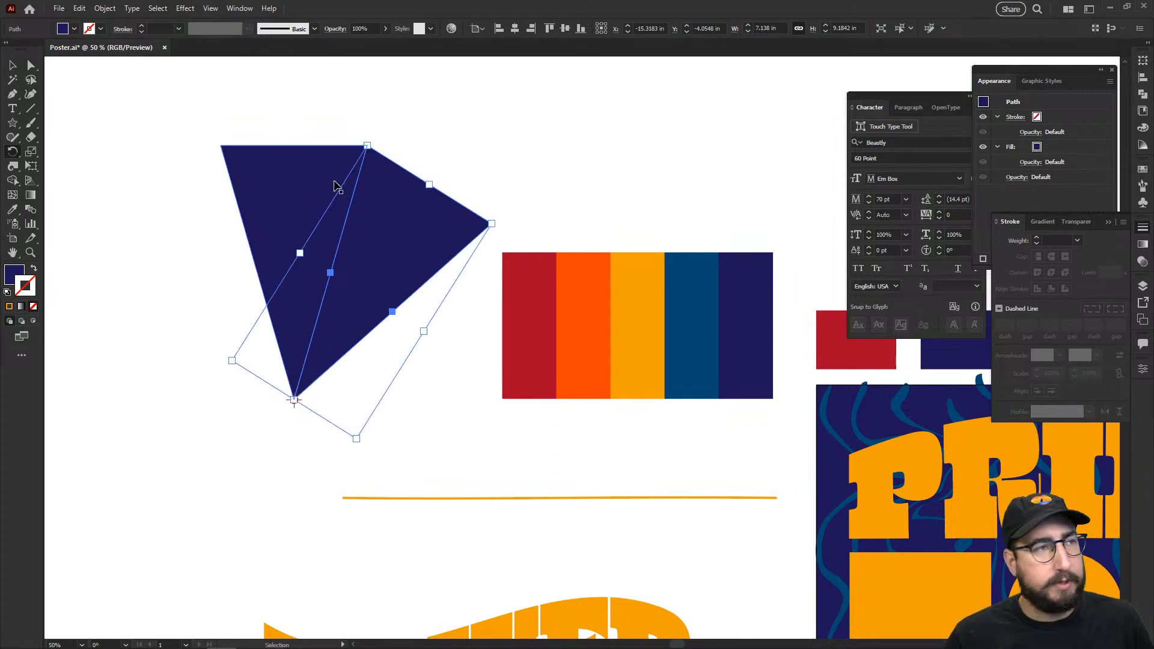
{"action": "key", "text": "ctrl+d"}
{"action": "key", "text": "ctrl+d"}
{"action": "key", "text": "ctrl+d"}
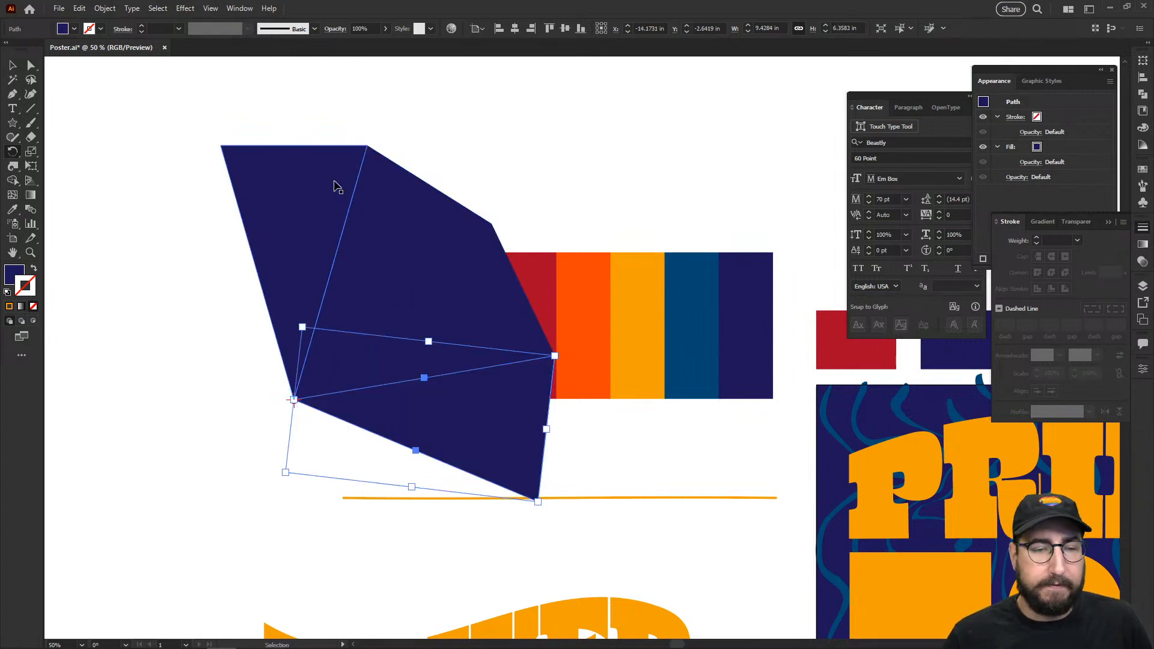
{"action": "key", "text": "v"}
Step: Rotate the fan 90° to open upward and place it above the colour strips
{"action": "left_click_drag", "start_coordinate": [228, 271], "coordinate": [343, 439]}
{"action": "key", "text": "r"}
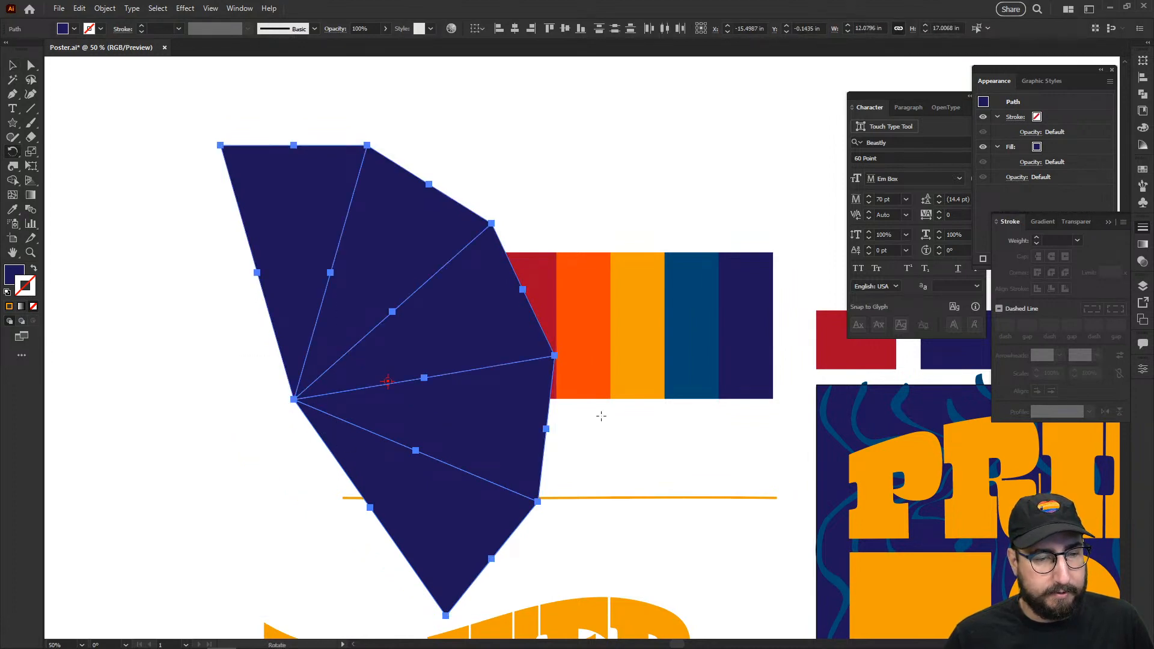
{"action": "left_click_drag", "start_coordinate": [601, 415], "coordinate": [515, 196]}
{"action": "key", "text": "v"}
{"action": "left_click_drag", "start_coordinate": [353, 302], "coordinate": [313, 167]}
{"action": "left_click_drag", "start_coordinate": [331, 253], "coordinate": [374, 351]}
{"action": "left_click_drag", "start_coordinate": [381, 310], "coordinate": [443, 199]}
{"action": "left_click", "coordinate": [366, 439]}
Step: Colour the leftmost wedge red and the second orange-red, and start recolouring the middle wedge
{"action": "left_click", "coordinate": [289, 278]}
{"action": "key", "text": "i"}
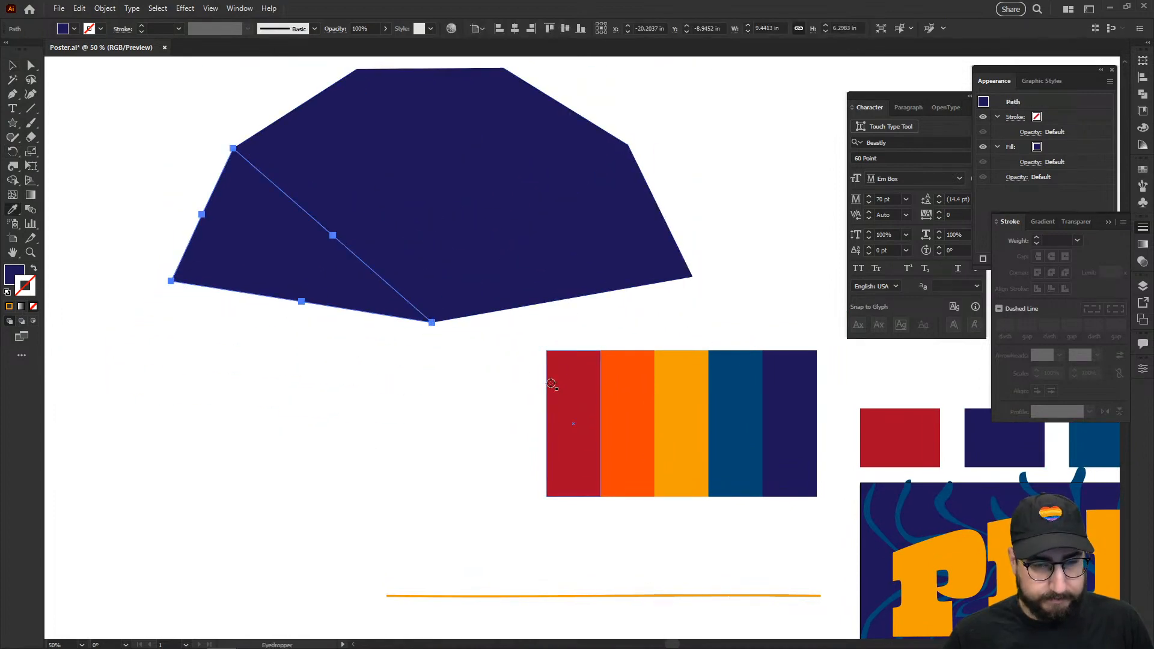
{"action": "left_click", "coordinate": [552, 387]}
{"action": "key", "text": "v"}
{"action": "left_click", "coordinate": [386, 219]}
{"action": "key", "text": "i"}
{"action": "left_click", "coordinate": [637, 385]}
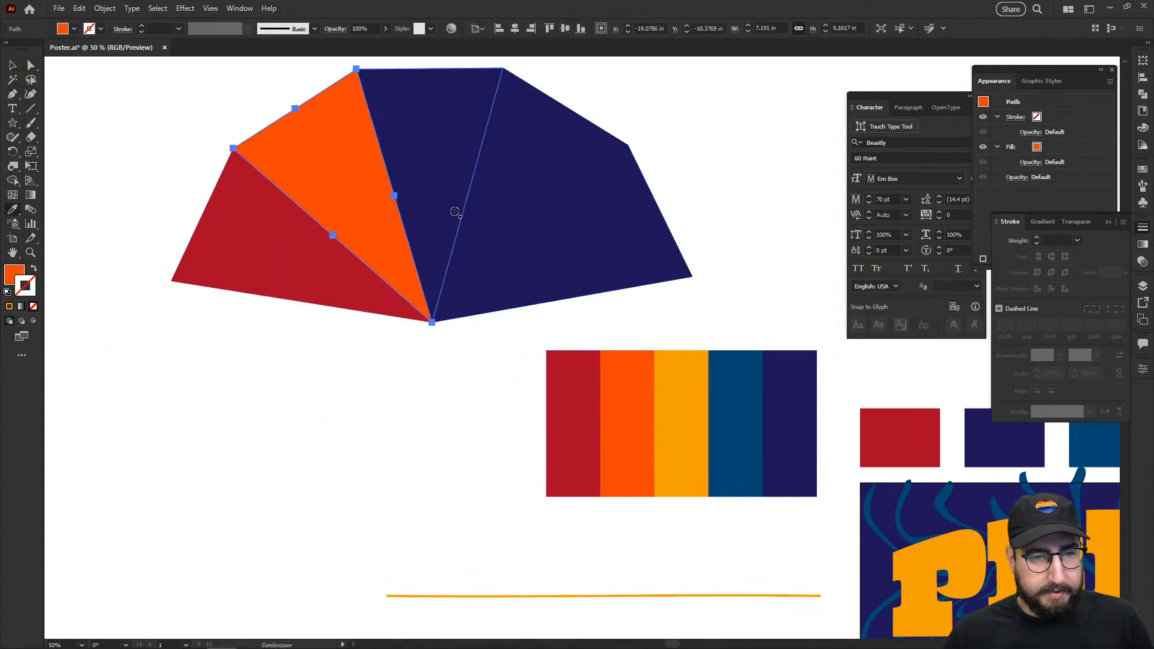
{"action": "key", "text": "v"}
{"action": "left_click", "coordinate": [448, 204]}
{"action": "key", "text": "i"}
{"action": "left_click", "coordinate": [634, 379]}
{"action": "key", "text": "v"}
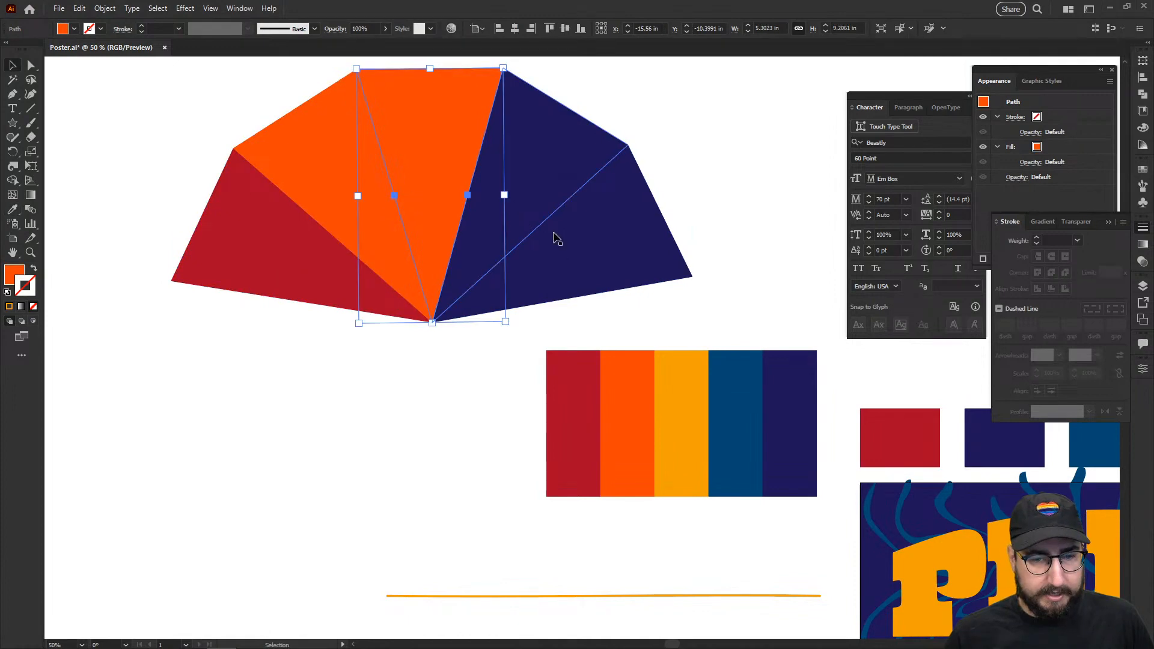
Step: Make the middle wedge yellow and the next one blue, then select all five wedges
{"action": "key", "text": "i"}
{"action": "left_click", "coordinate": [668, 366]}
{"action": "key", "text": "v"}
{"action": "left_click", "coordinate": [517, 222]}
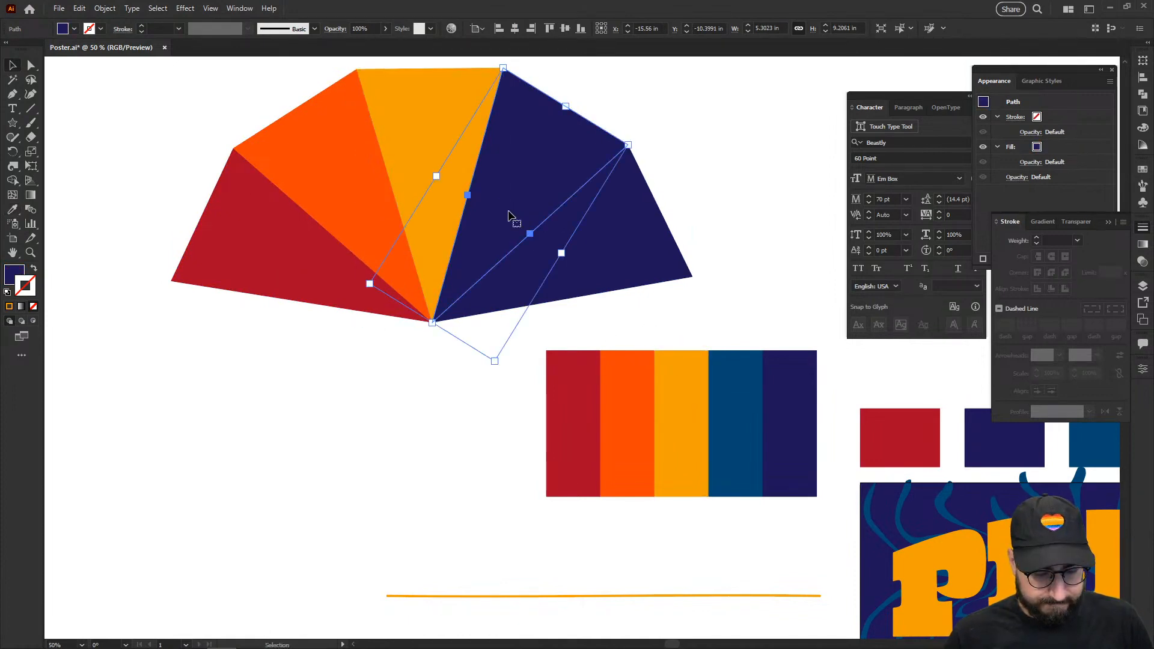
{"action": "key", "text": "i"}
{"action": "left_click", "coordinate": [724, 381]}
{"action": "key", "text": "v"}
{"action": "left_click", "coordinate": [628, 236]}
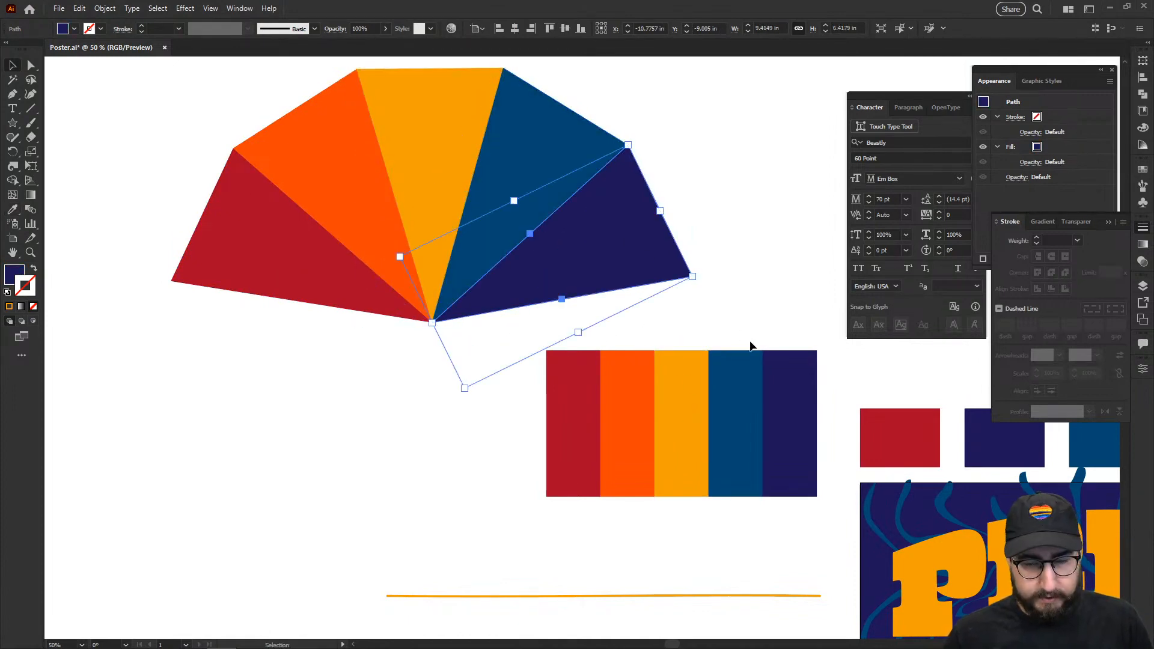
{"action": "left_click_drag", "start_coordinate": [354, 299], "coordinate": [324, 308]}
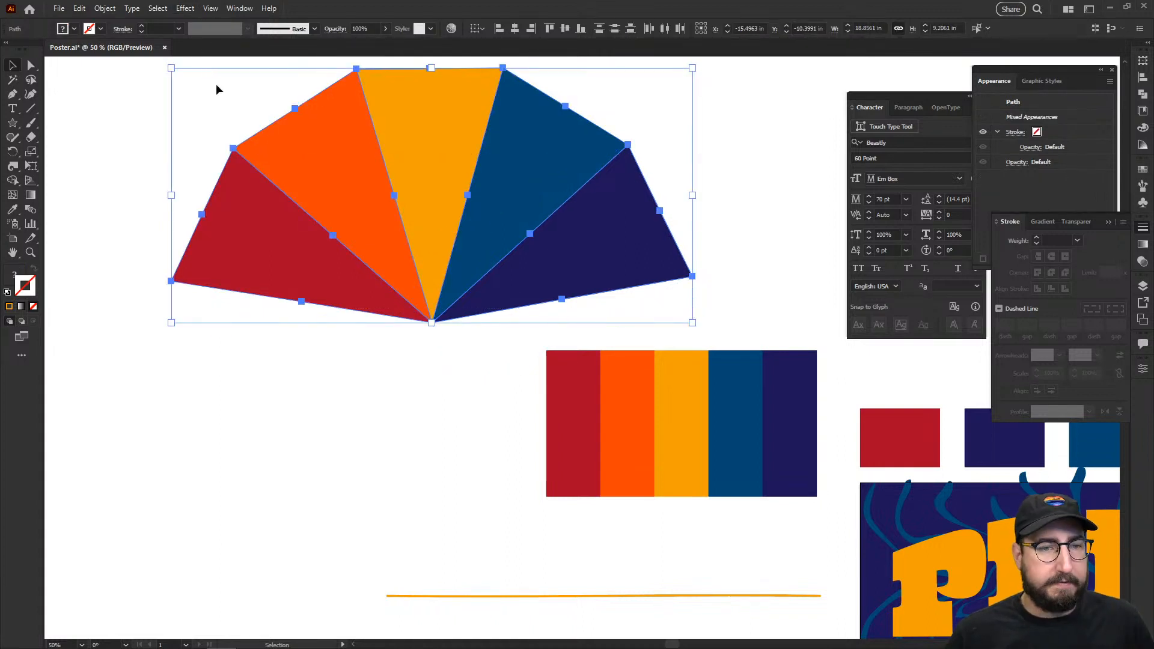
Step: Group the five wedges and apply an Arc Upper warp effect to the fan
{"action": "key", "text": "ctrl+g"}
{"action": "left_click", "coordinate": [185, 8]}
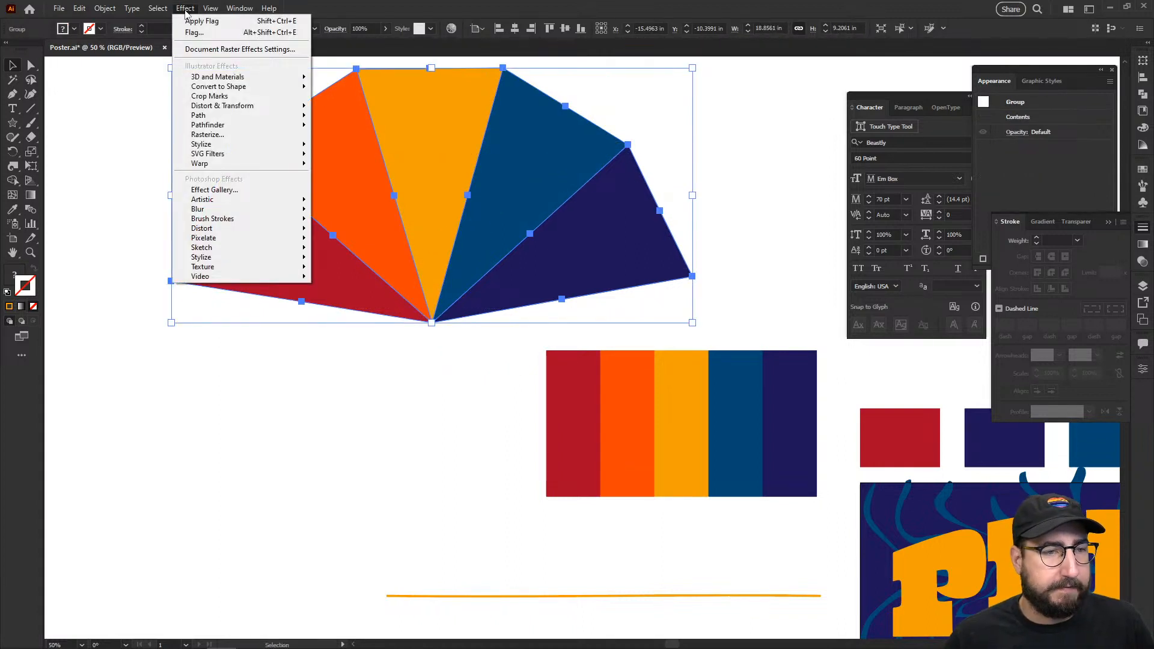
{"action": "mouse_move", "coordinate": [234, 162]}
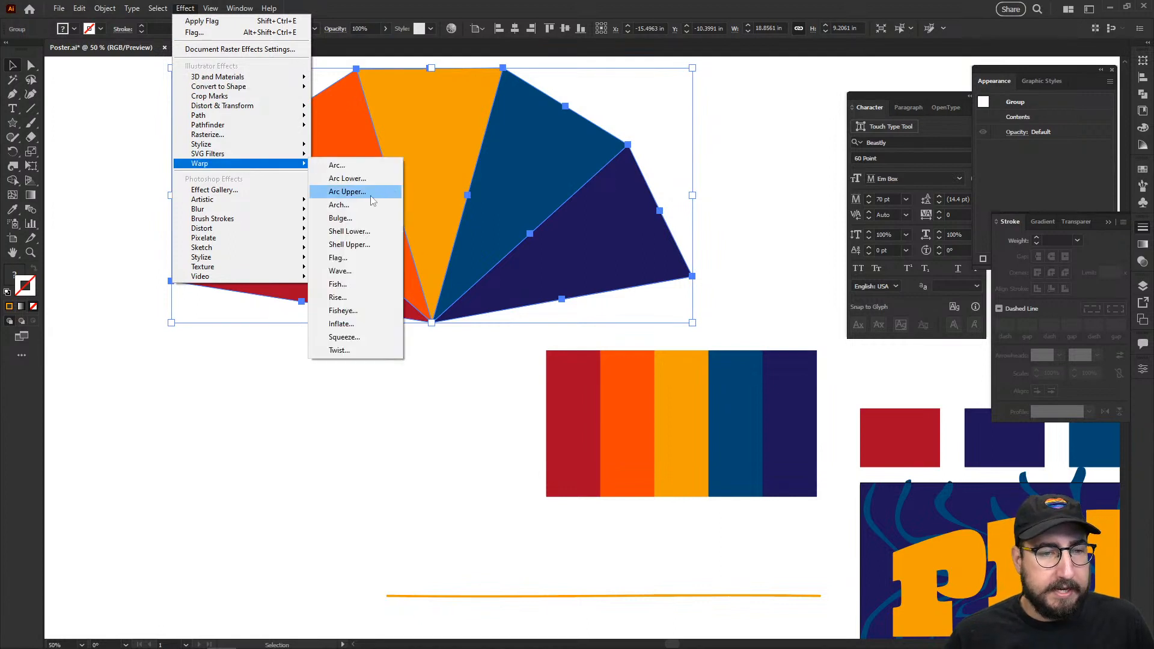
{"action": "left_click", "coordinate": [359, 191]}
{"action": "key", "text": "BackSpace"}
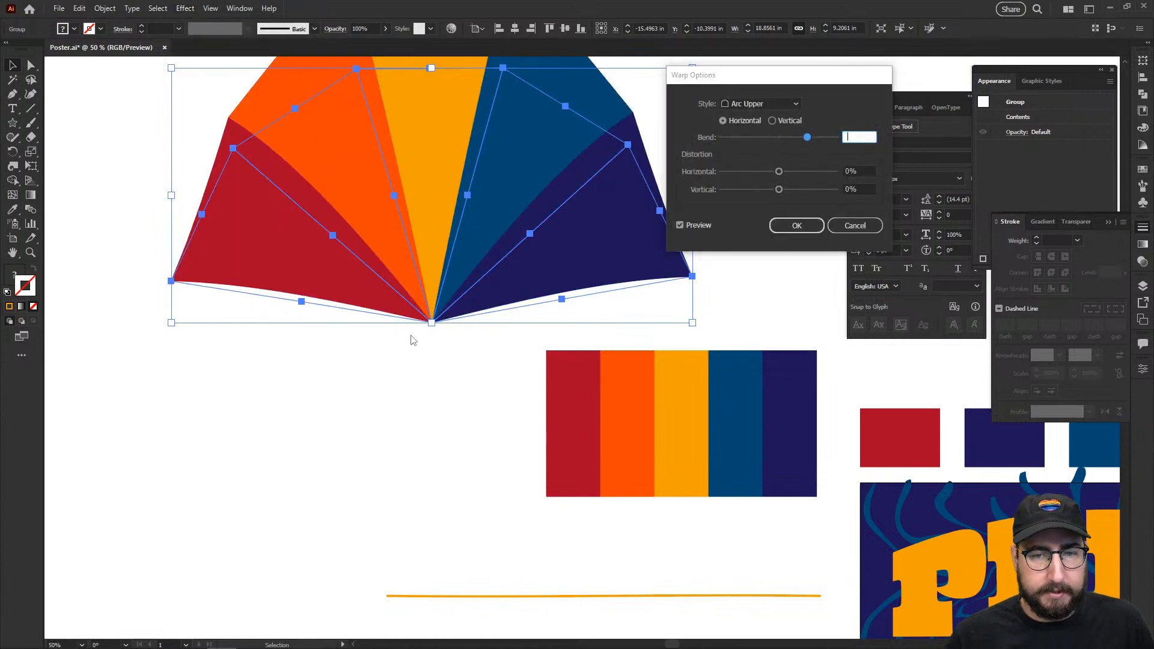
Step: Change the warp style to Shell Upper with an 84% bend
{"action": "left_click", "coordinate": [760, 101]}
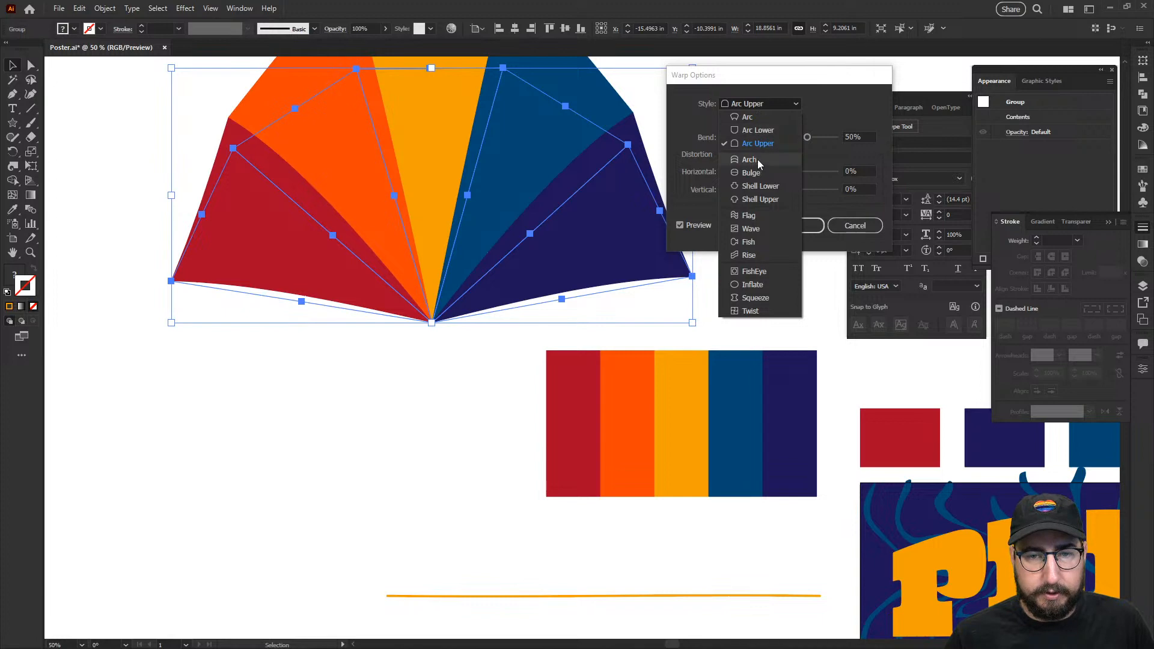
{"action": "left_click", "coordinate": [759, 189]}
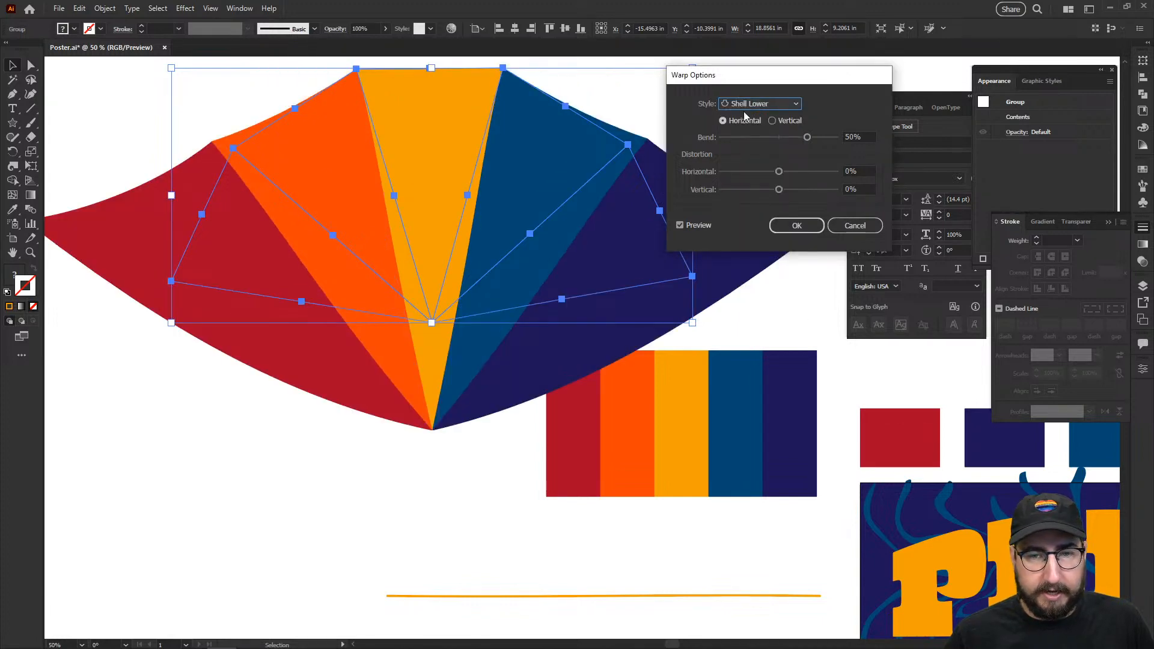
{"action": "left_click", "coordinate": [751, 104]}
{"action": "left_click", "coordinate": [759, 203]}
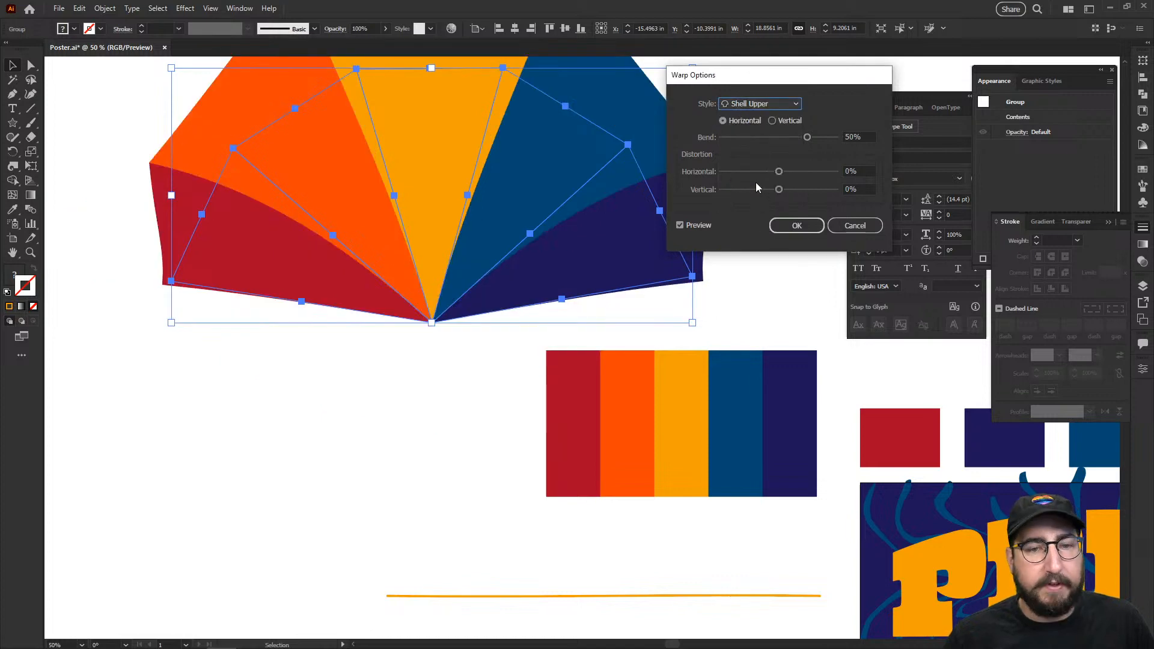
{"action": "left_click_drag", "start_coordinate": [807, 137], "coordinate": [827, 138]}
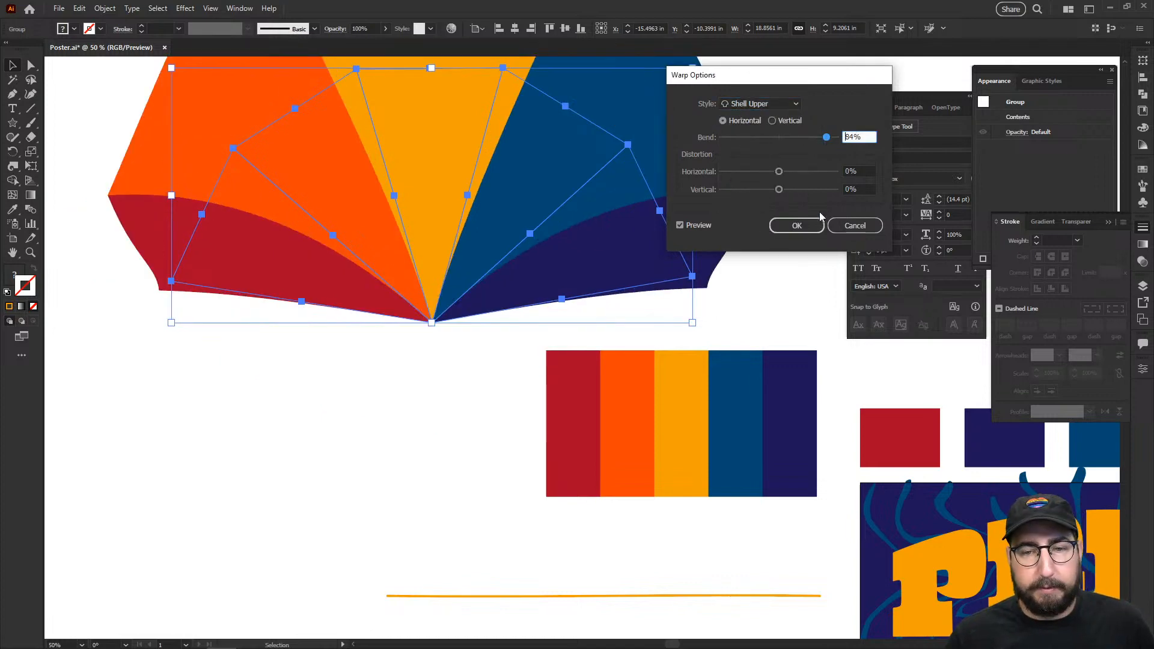
{"action": "left_click", "coordinate": [805, 226]}
{"action": "left_click", "coordinate": [773, 260]}
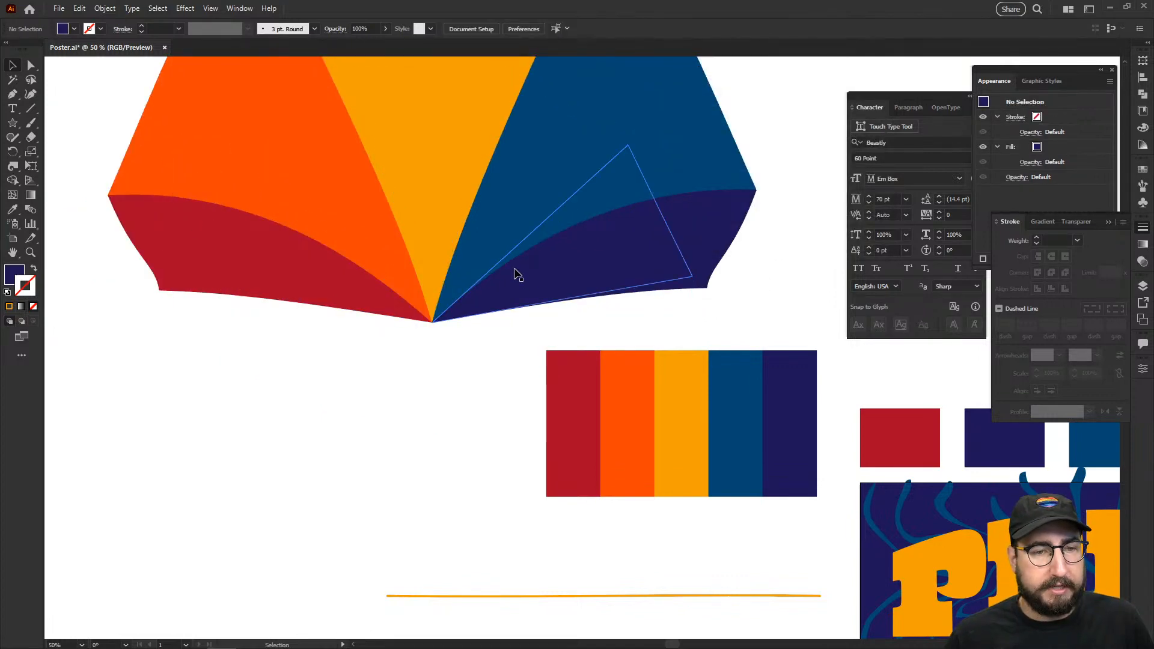
{"action": "key", "text": "z"}
{"action": "left_click", "coordinate": [569, 276], "text": "alt"}
{"action": "left_click_drag", "start_coordinate": [625, 294], "coordinate": [463, 223]}
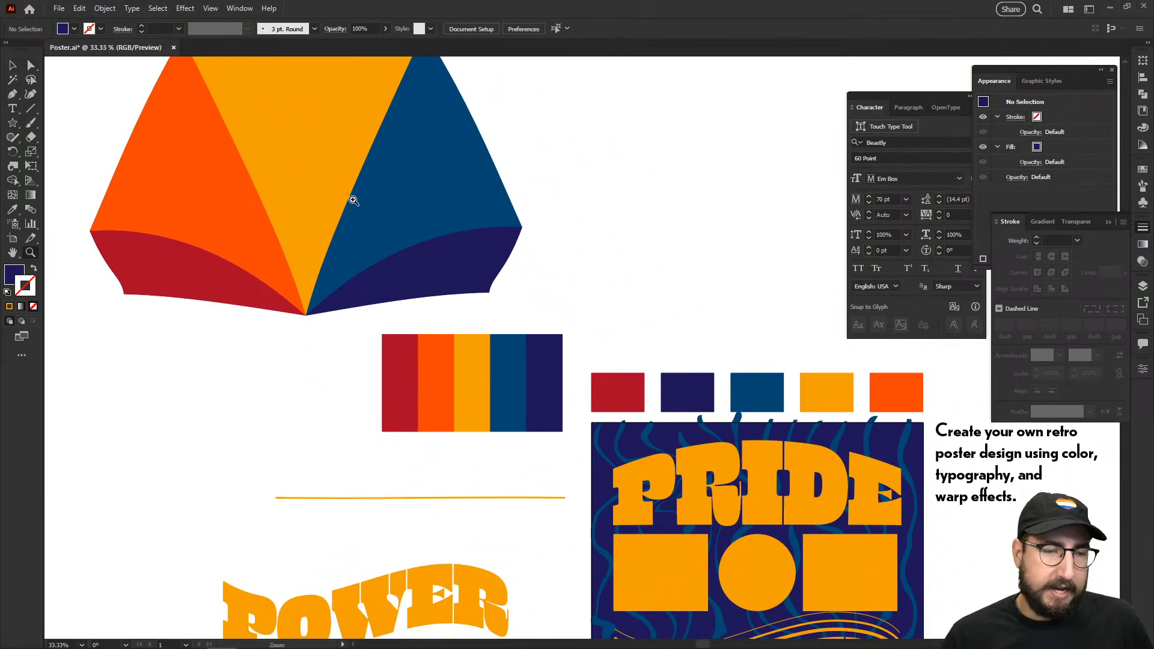
Step: Paste a copy of the warped fan beside the poster squares and shrink it to 38%
{"action": "key", "text": "v"}
{"action": "left_click", "coordinate": [326, 199]}
{"action": "left_click_drag", "start_coordinate": [606, 386], "coordinate": [484, 200]}
{"action": "key", "text": "ctrl+v"}
{"action": "key", "text": "z"}
{"action": "left_click", "coordinate": [607, 345]}
{"action": "key", "text": "s"}
{"action": "left_click_drag", "start_coordinate": [719, 227], "coordinate": [580, 338]}
Step: Centre the small fan on the poster's left orange square
{"action": "key", "text": "v"}
{"action": "left_click", "coordinate": [438, 374], "text": "shift"}
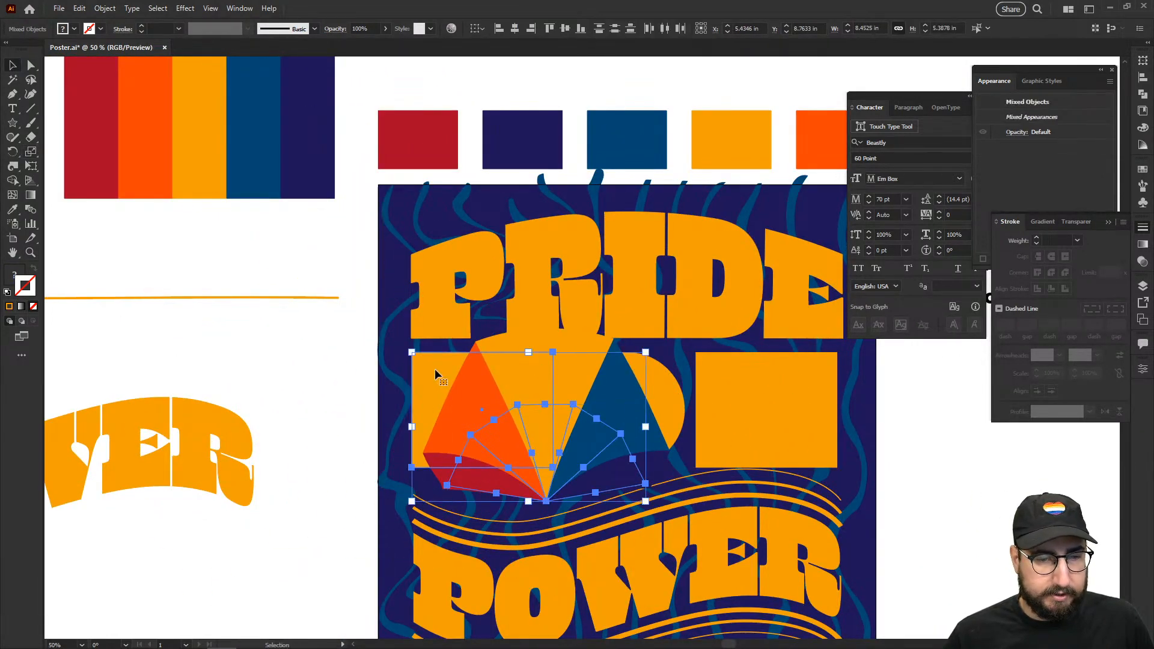
{"action": "left_click", "coordinate": [515, 29]}
{"action": "left_click", "coordinate": [567, 29]}
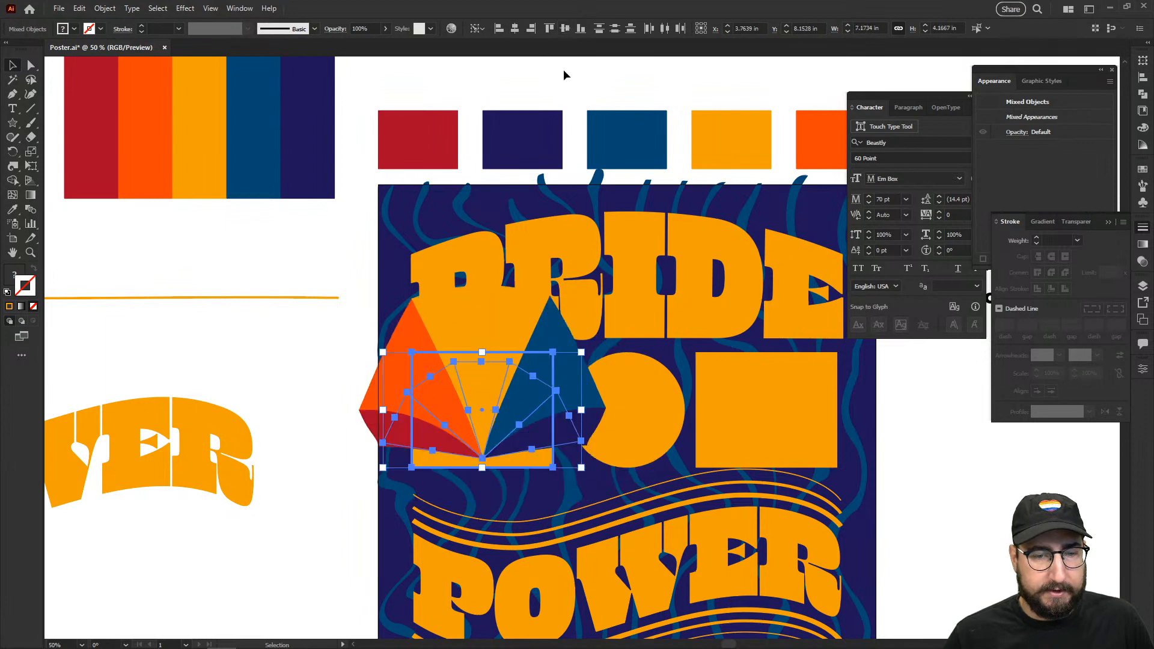
{"action": "left_click", "coordinate": [563, 74]}
{"action": "left_click_drag", "start_coordinate": [544, 372], "coordinate": [499, 273]}
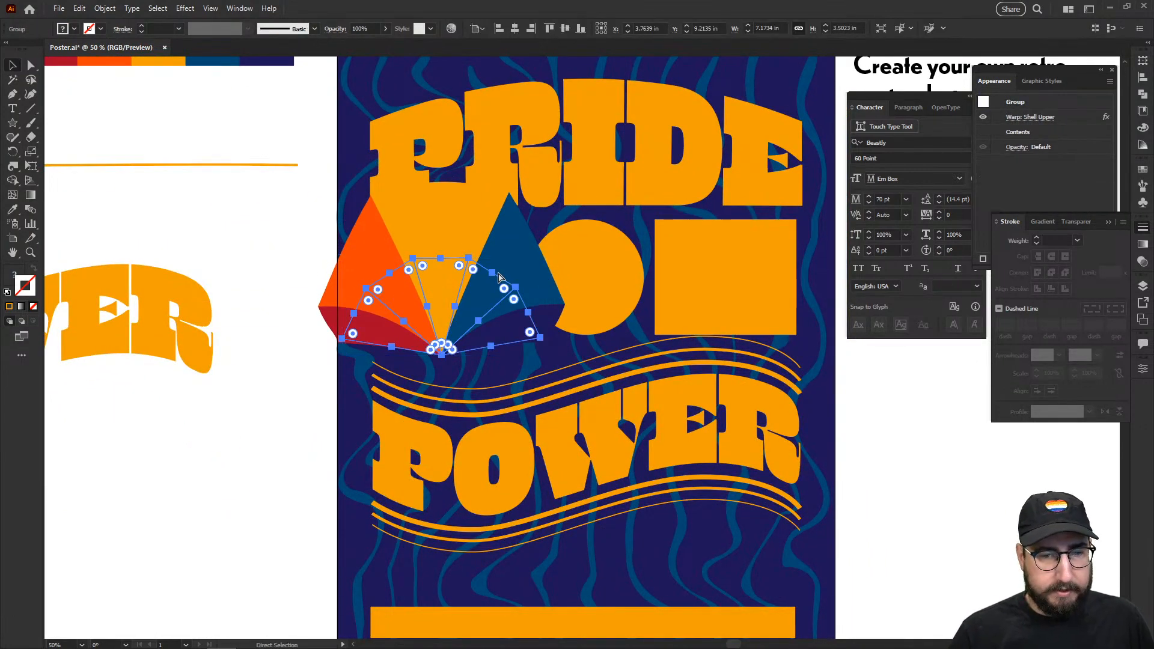
Step: Send the fan behind the orange square and make a clipping mask from both
{"action": "key", "text": "ctrl+bracketleft"}
{"action": "key", "text": "ctrl+bracketleft"}
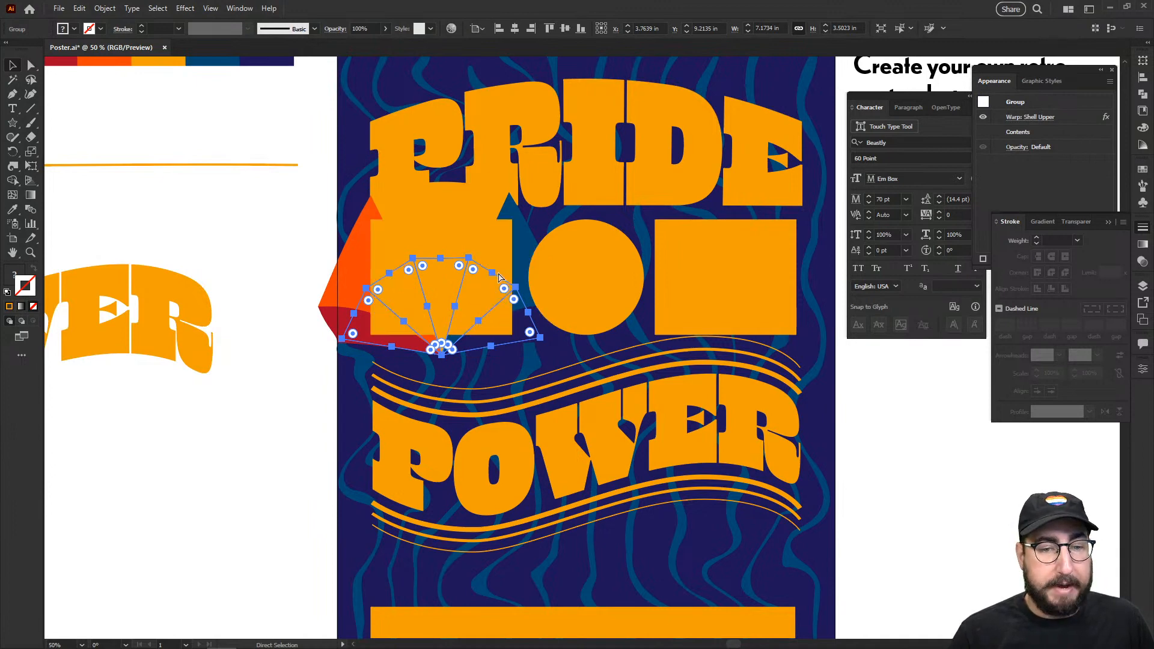
{"action": "left_click", "coordinate": [490, 242], "text": "shift"}
{"action": "right_click", "coordinate": [490, 242]}
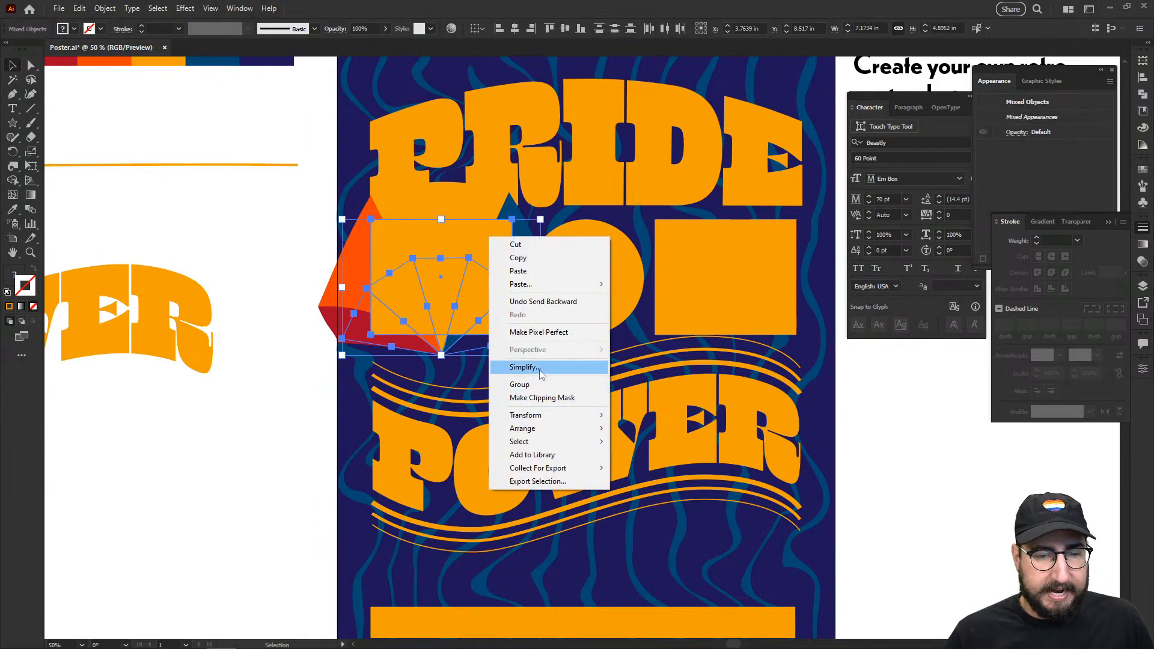
{"action": "left_click", "coordinate": [541, 391]}
{"action": "left_click", "coordinate": [318, 395]}
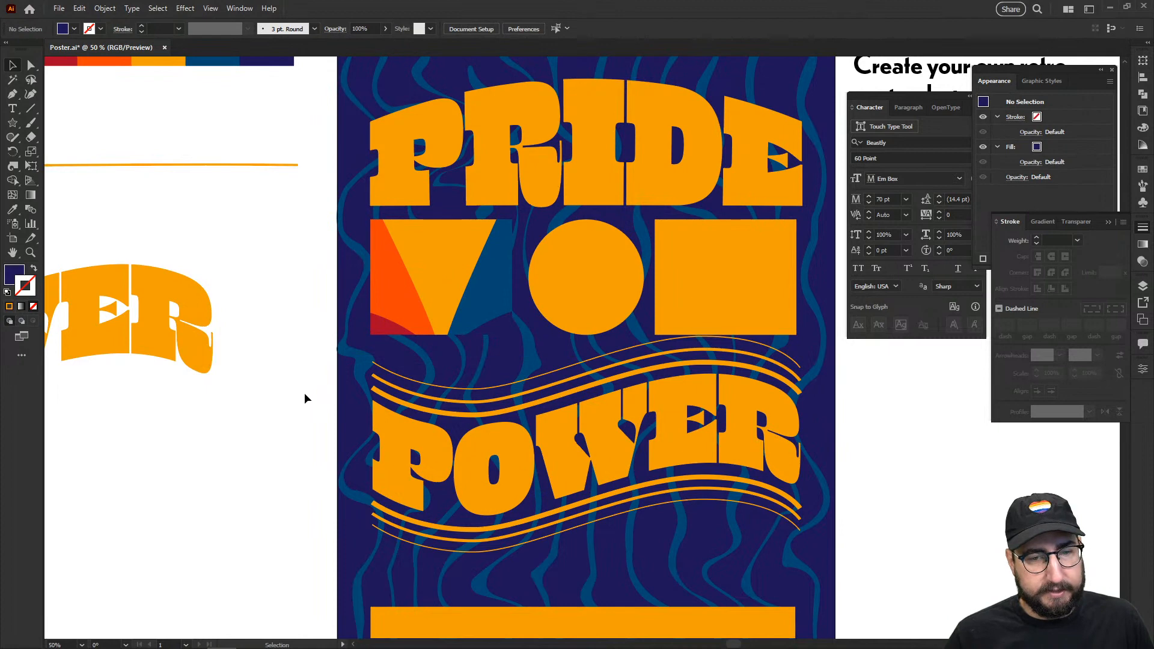
Step: Nudge the shell fan upward inside the left square's clip group
{"action": "left_click", "coordinate": [460, 297]}
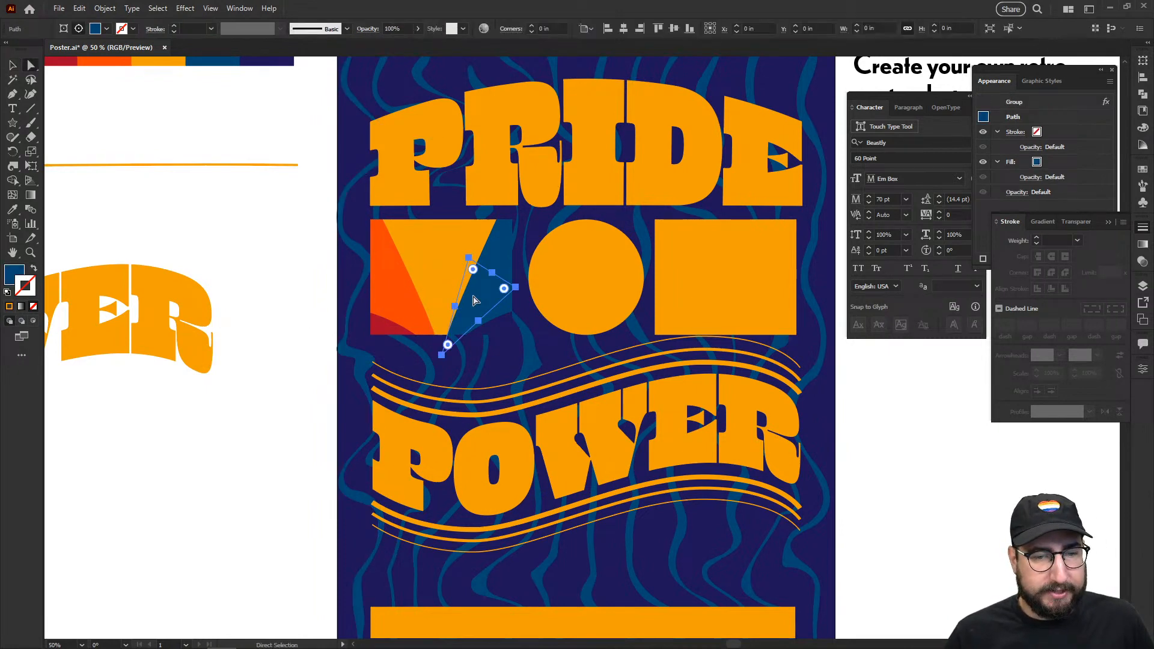
{"action": "double_click", "coordinate": [413, 288]}
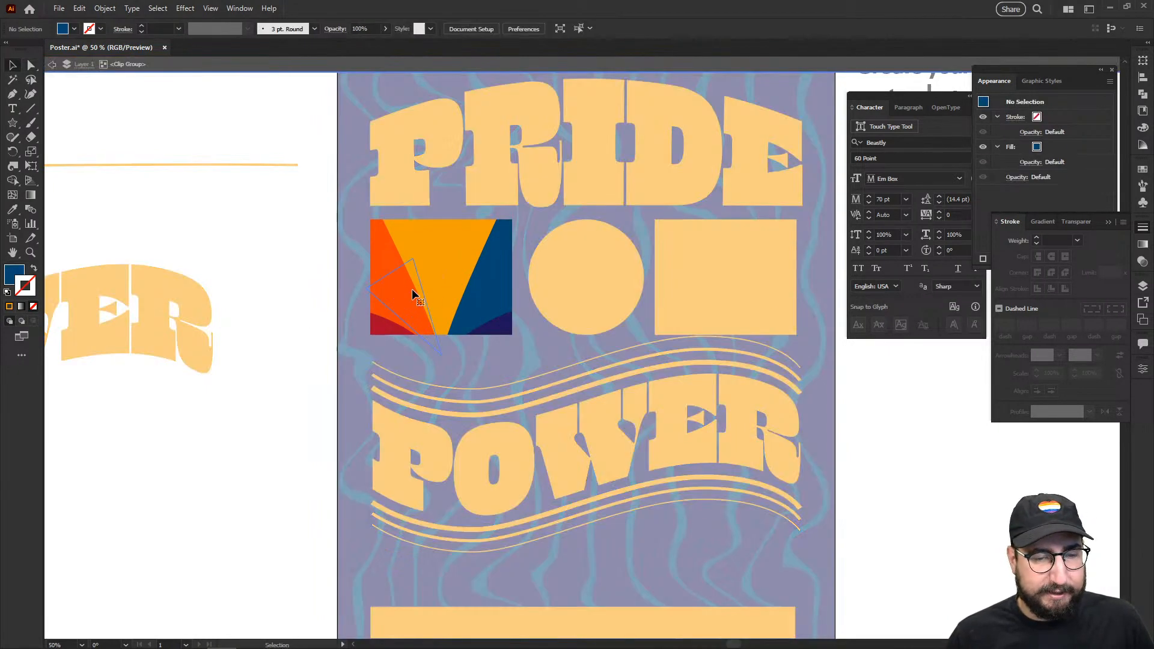
{"action": "mouse_move", "coordinate": [421, 285]}
{"action": "left_mouse_down"}
{"action": "mouse_move", "coordinate": [423, 266]}
{"action": "mouse_move", "coordinate": [421, 278]}
{"action": "left_mouse_up"}
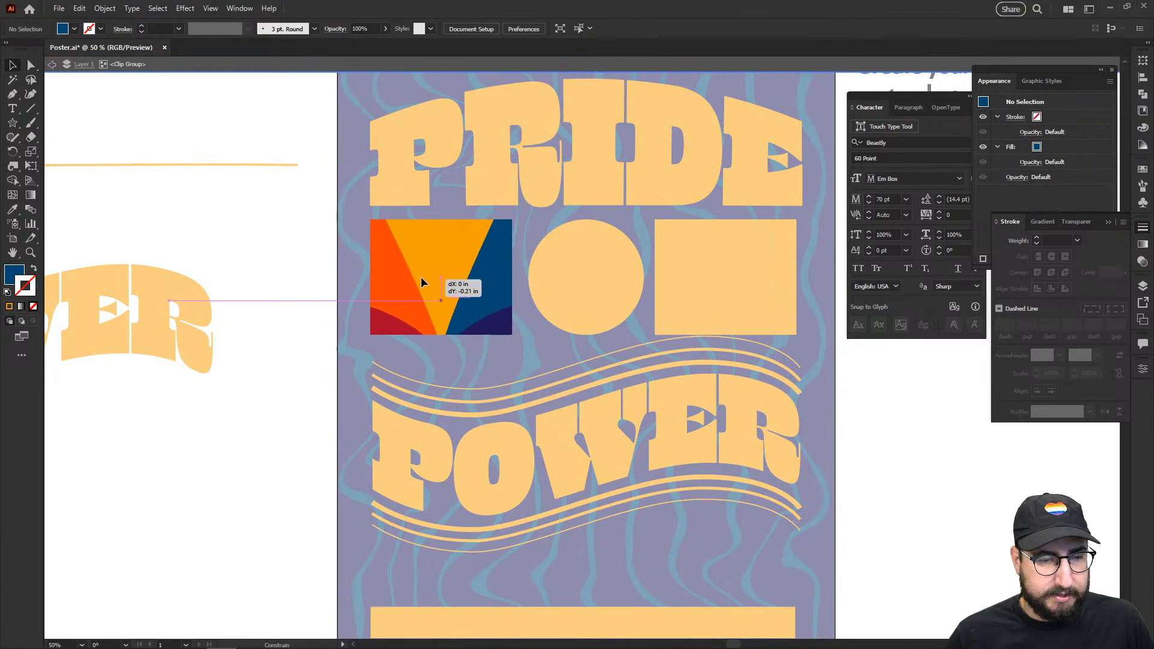
{"action": "double_click", "coordinate": [273, 335]}
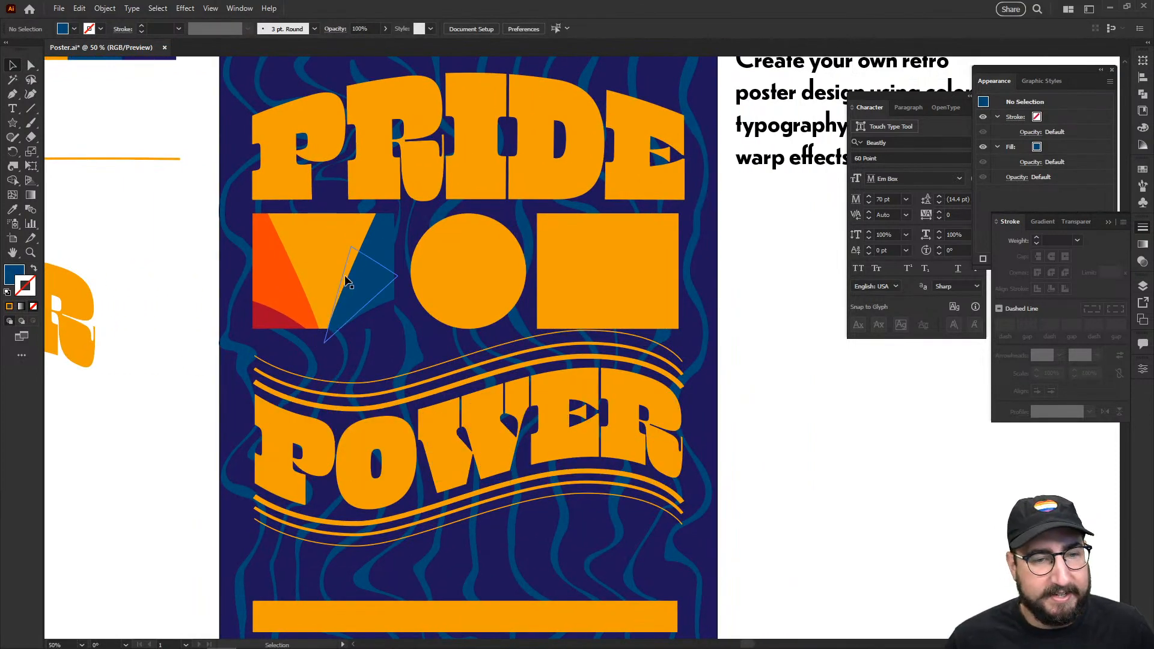
Step: Copy the clipped fan into the right square, deleting the orange rectangle there
{"action": "left_click_drag", "start_coordinate": [346, 281], "coordinate": [626, 268]}
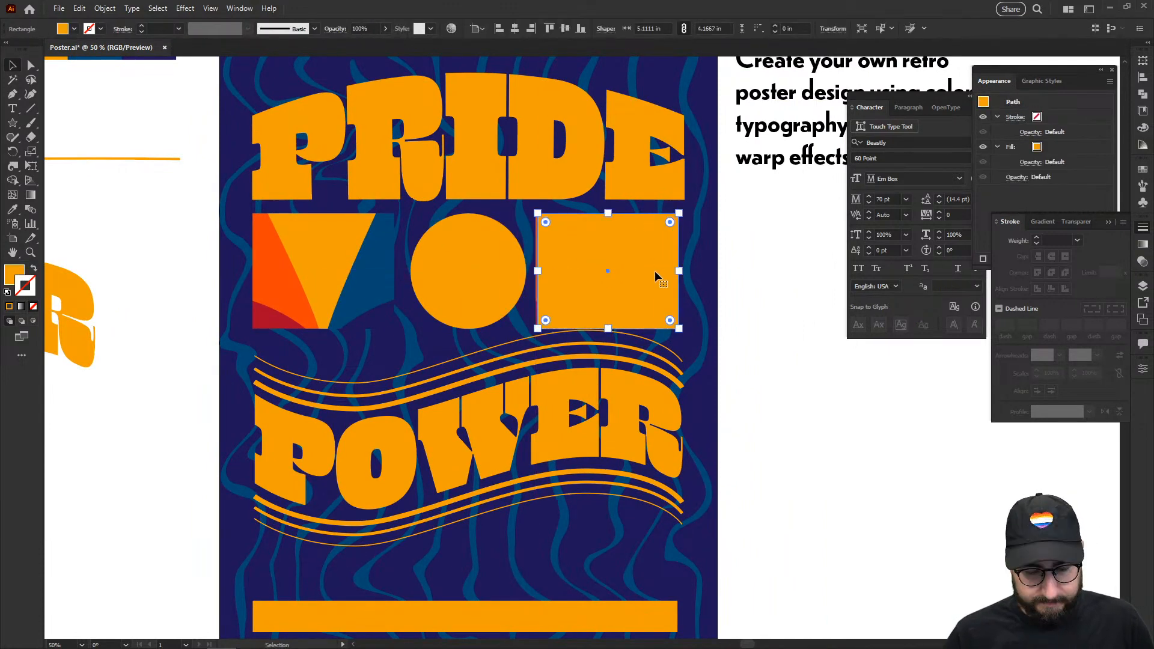
{"action": "key", "text": "Delete"}
{"action": "scroll", "coordinate": [636, 309], "scroll_direction": "down", "scroll_amount": 2}
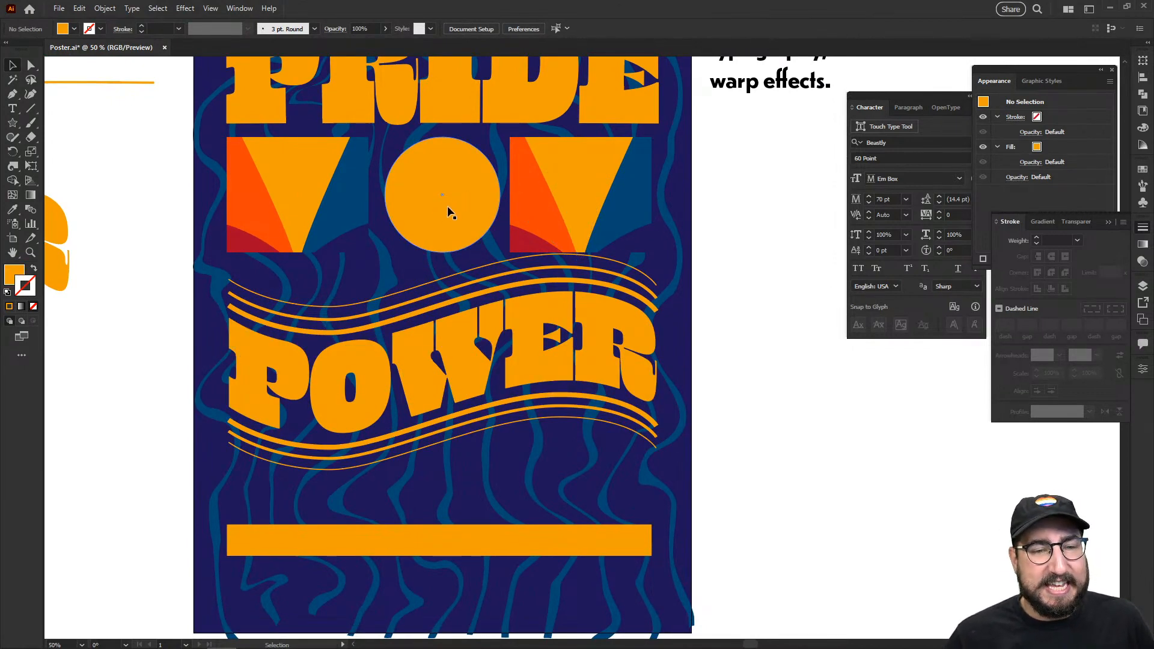
Step: Add the text 'IS' inside the orange circle
{"action": "key", "text": "t"}
{"action": "key", "text": "ctrl+="}
{"action": "left_click", "coordinate": [541, 325]}
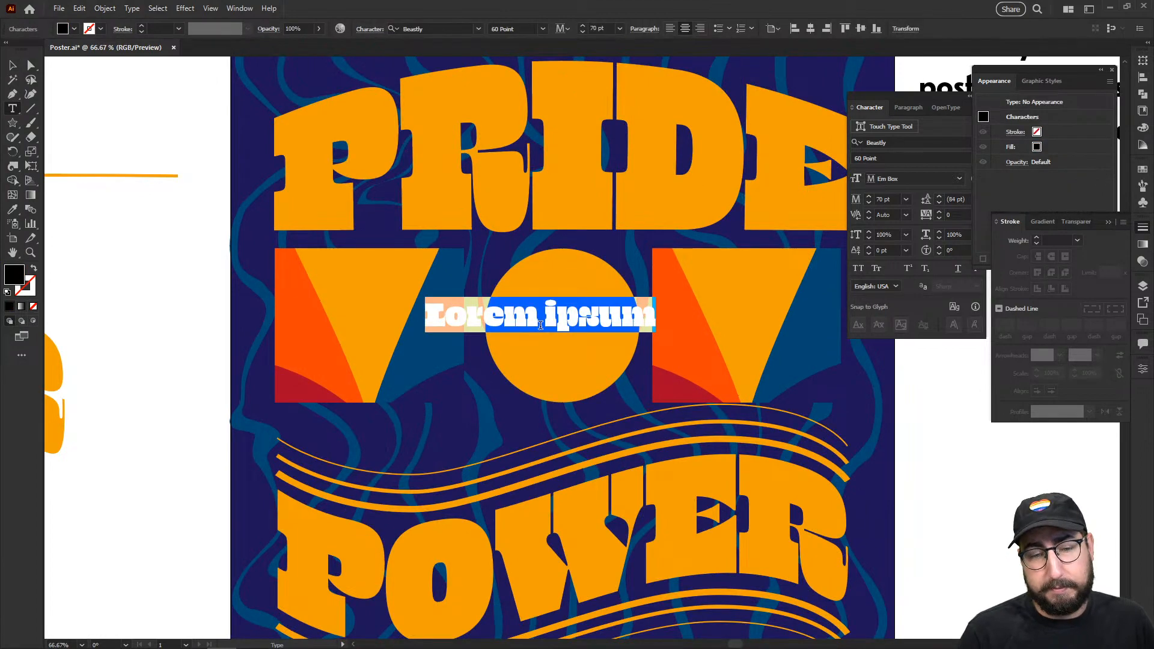
{"action": "type", "text": "IS"}
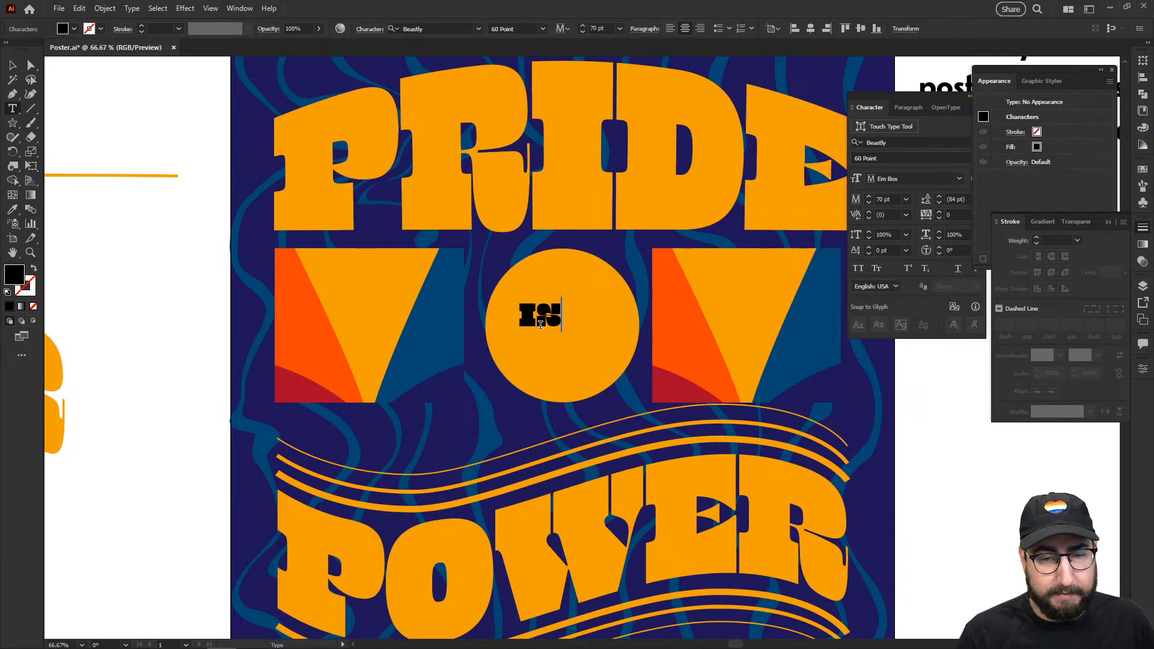
{"action": "left_click", "coordinate": [18, 64]}
Step: Enlarge the IS lettering to about 182 pt and shift it left over the circle's top
{"action": "key", "text": "s"}
{"action": "left_click_drag", "start_coordinate": [573, 295], "coordinate": [623, 246]}
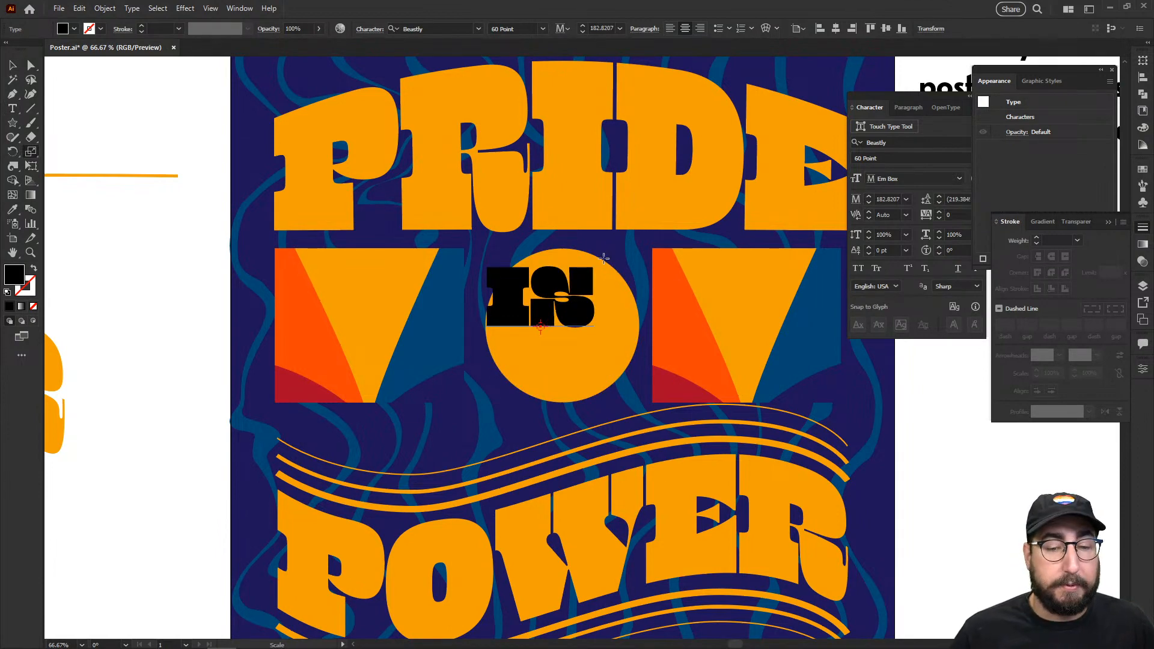
{"action": "key", "text": "z"}
{"action": "left_click", "coordinate": [625, 294]}
{"action": "left_click_drag", "start_coordinate": [624, 294], "coordinate": [533, 228]}
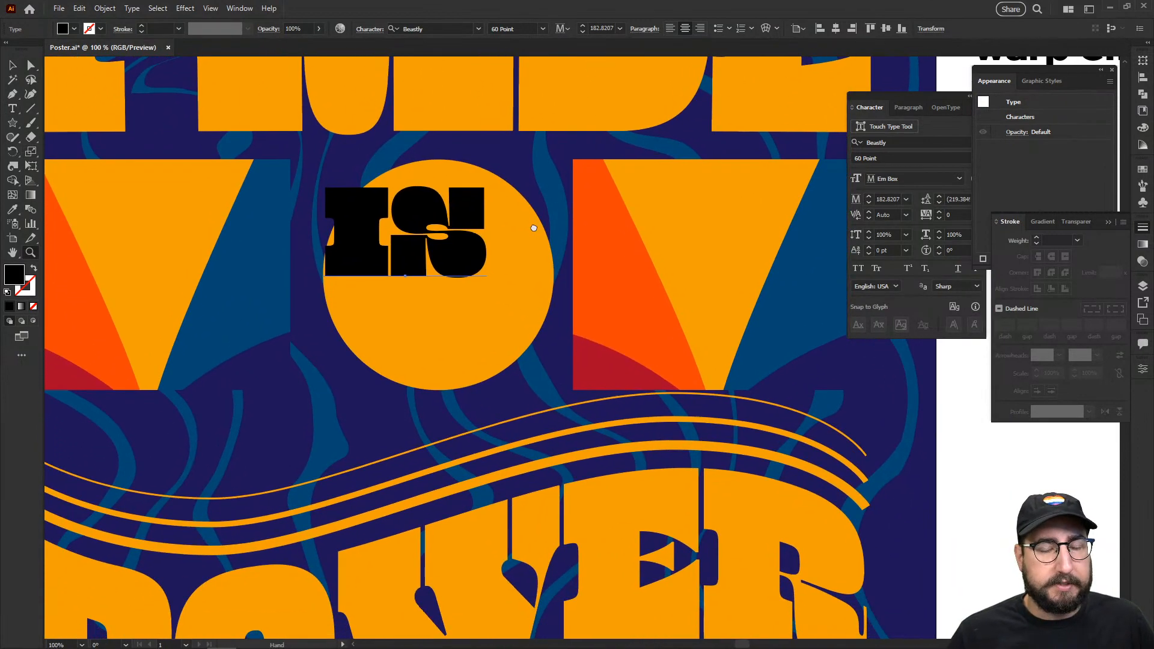
{"action": "key", "text": "v"}
{"action": "left_click_drag", "start_coordinate": [445, 245], "coordinate": [404, 242]}
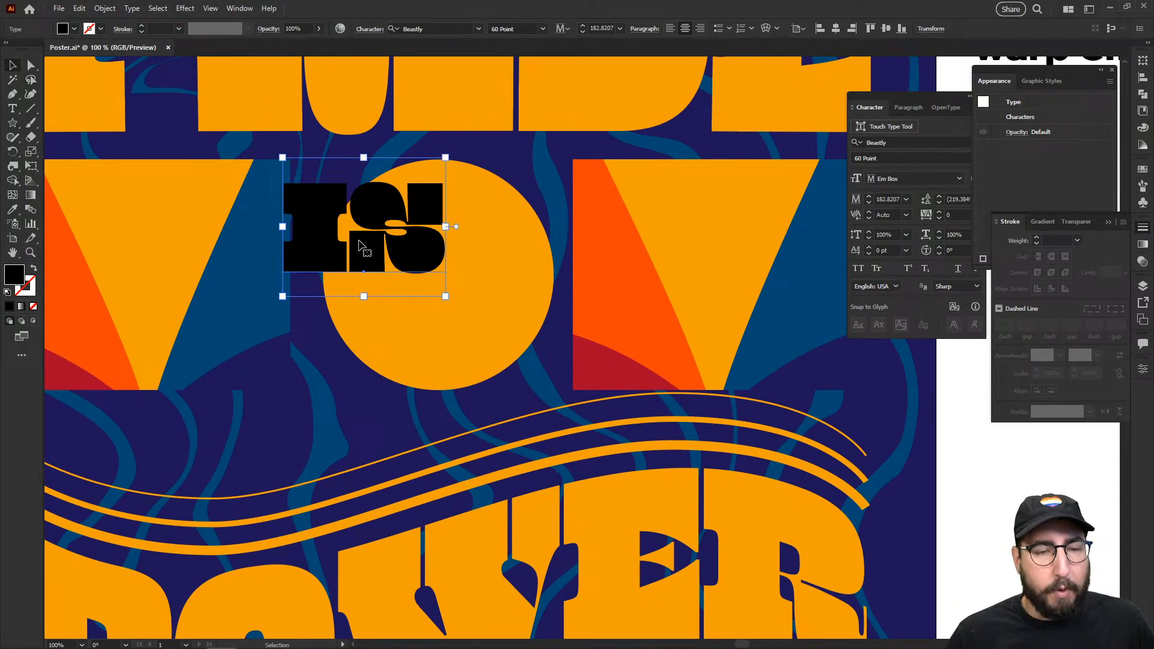
{"action": "left_click", "coordinate": [508, 223]}
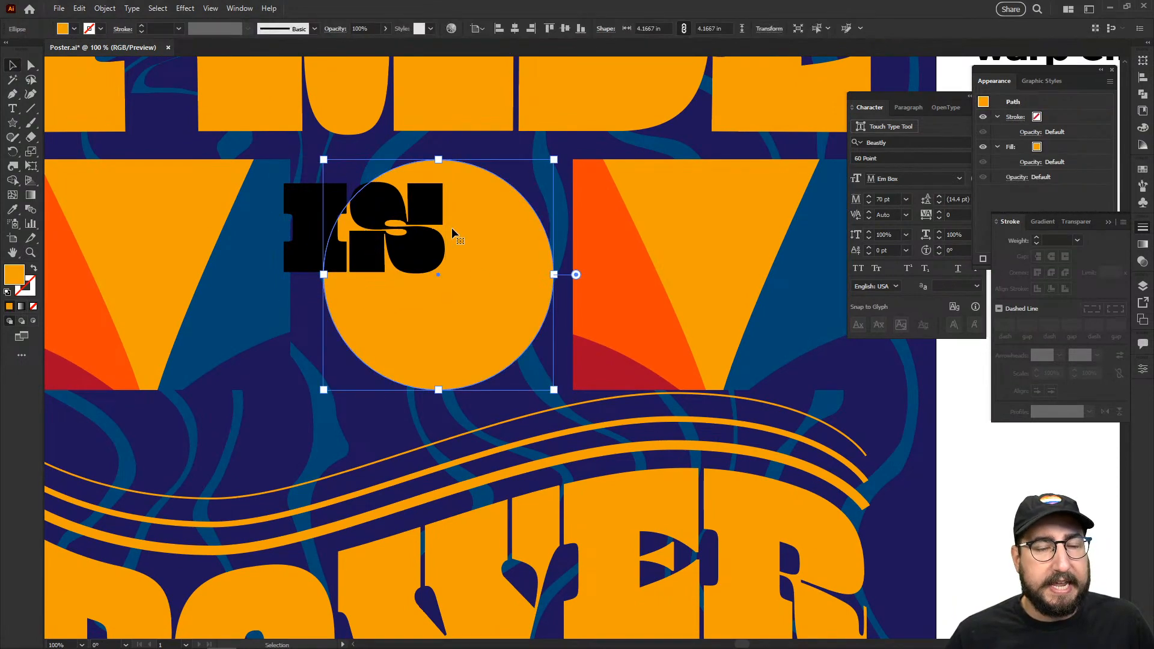
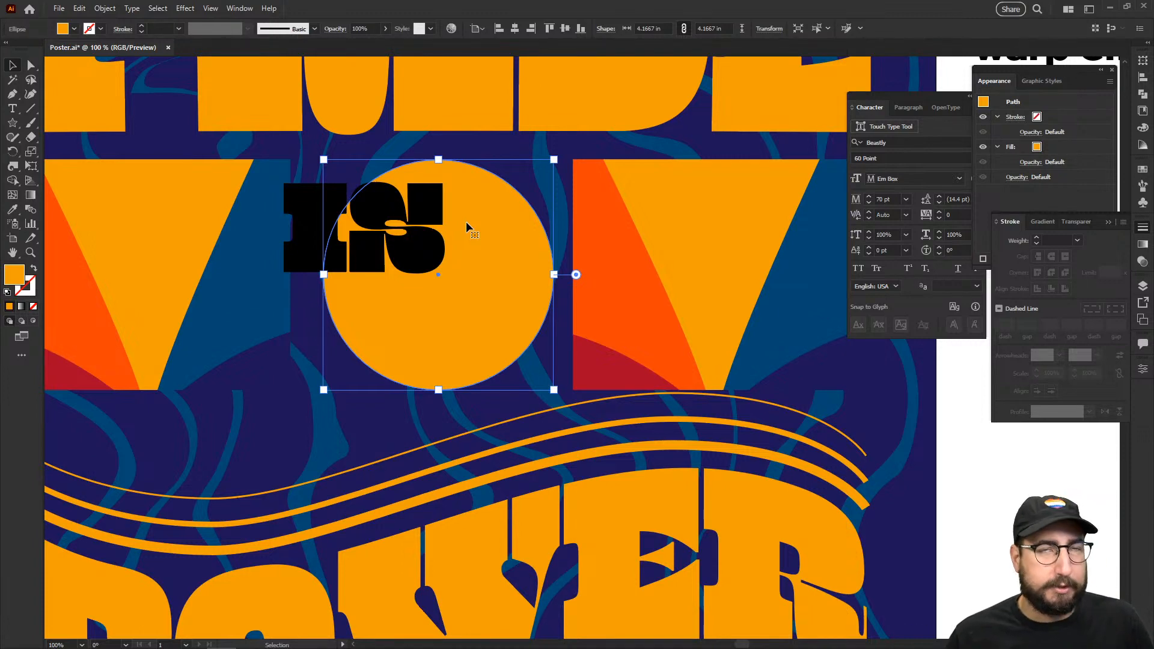
Step: Bring the orange circle to the front and scale a smaller concentric copy inside it
{"action": "key", "text": "s"}
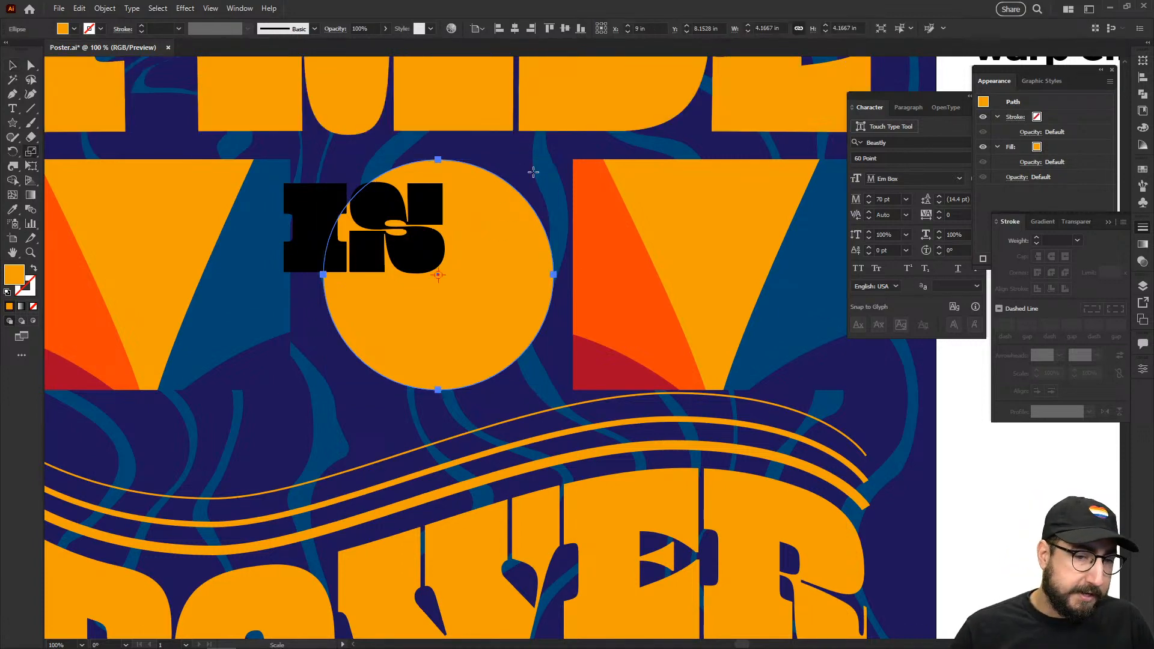
{"action": "left_click_drag", "start_coordinate": [602, 126], "coordinate": [560, 155]}
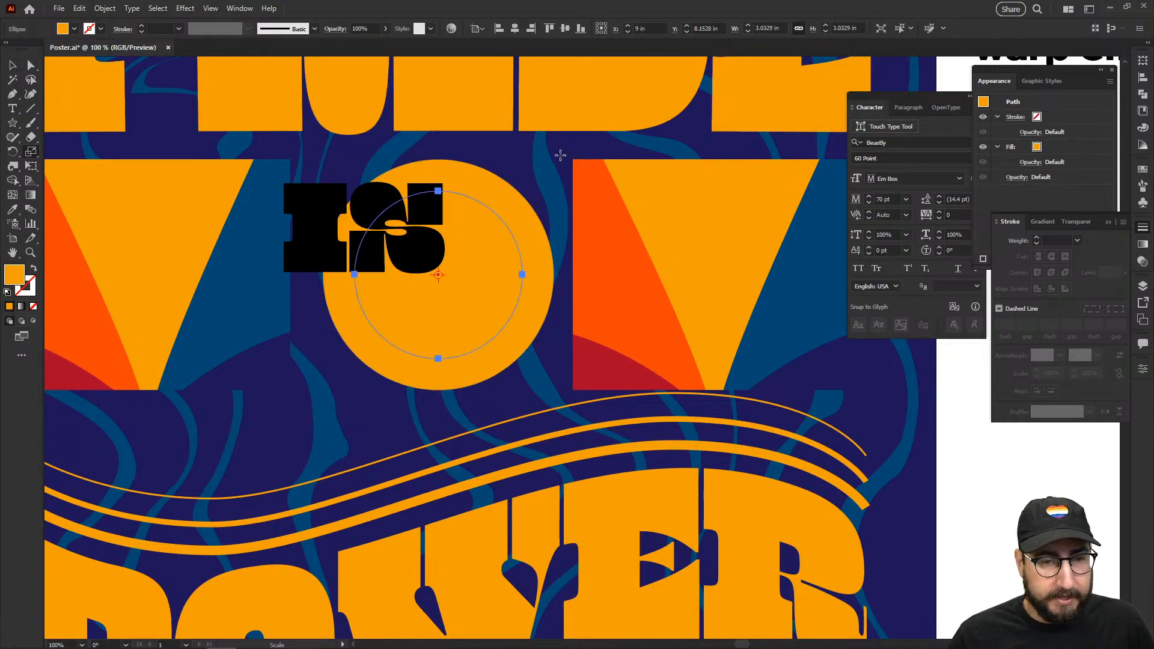
{"action": "key", "text": "Escape"}
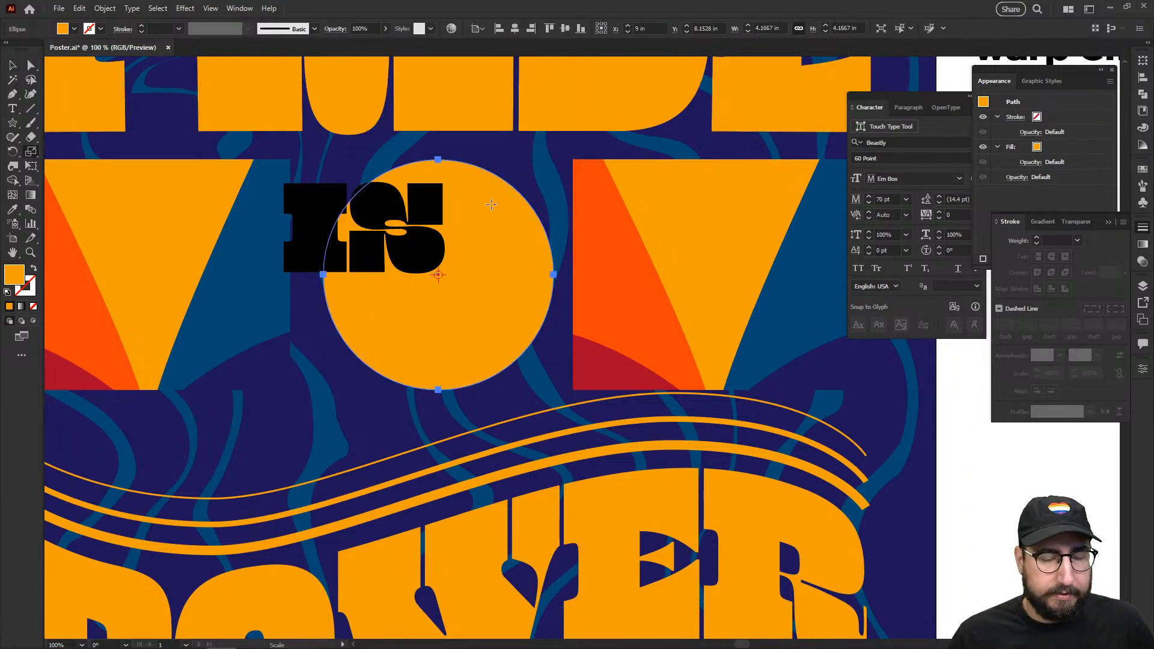
{"action": "key", "text": "v"}
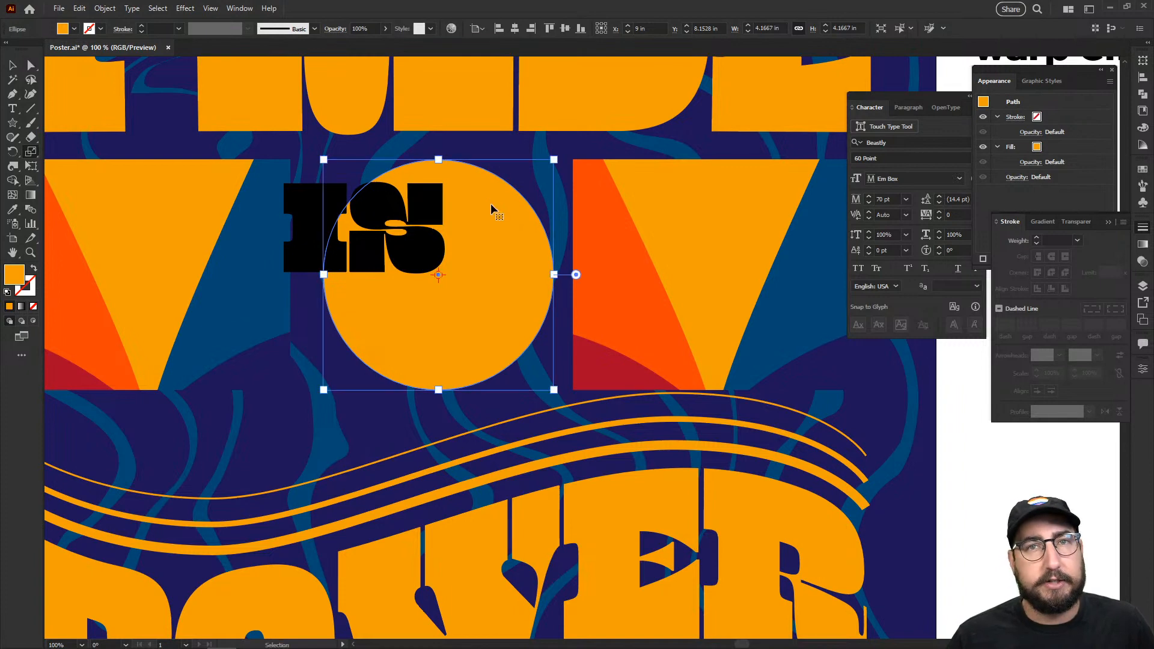
{"action": "key", "text": "ctrl+shift+bracketright"}
{"action": "key", "text": "s"}
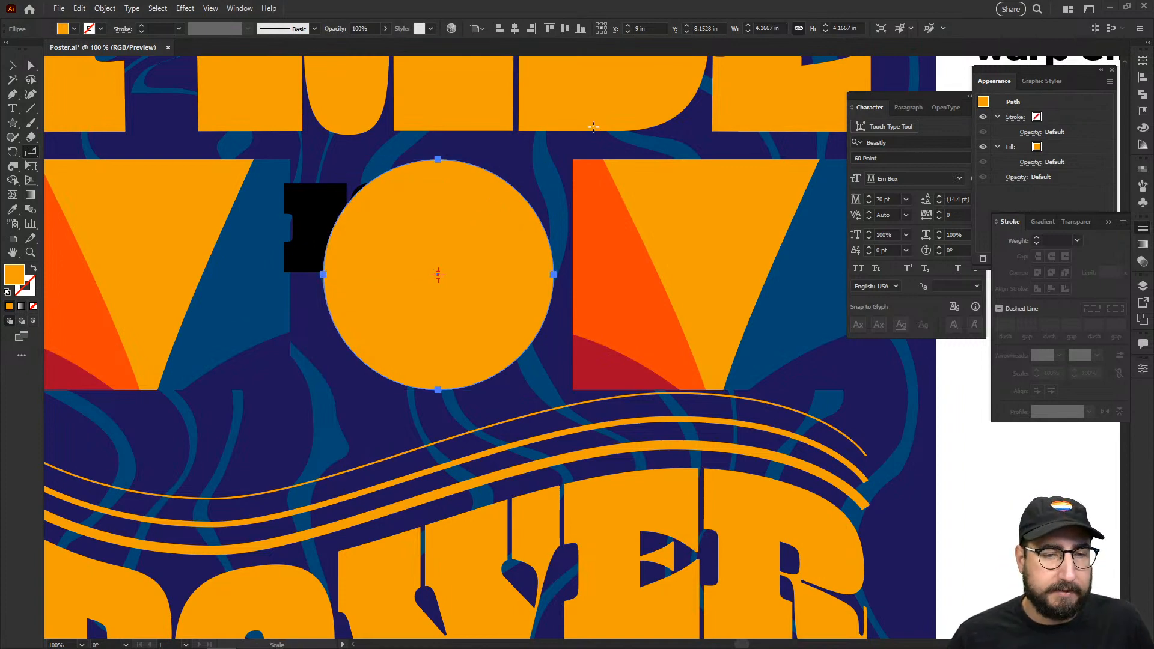
{"action": "mouse_move", "coordinate": [565, 170]}
{"action": "left_mouse_down"}
{"action": "mouse_move", "coordinate": [571, 145]}
{"action": "mouse_move", "coordinate": [543, 169]}
{"action": "left_mouse_up"}
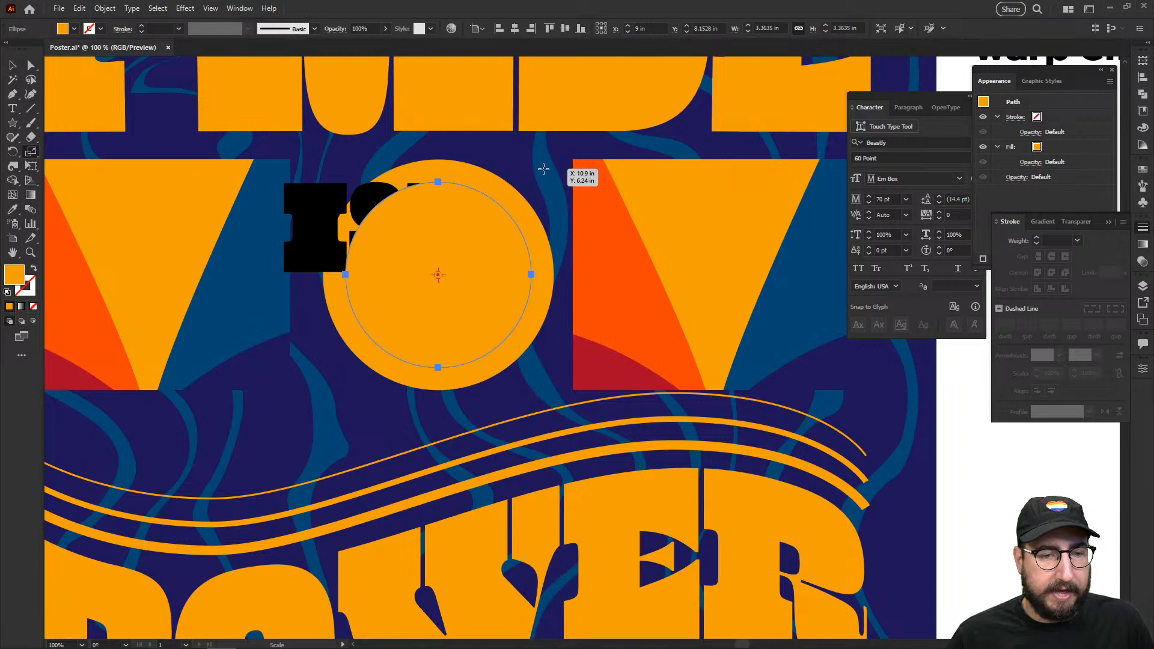
Step: Fill the smaller circle with the V's red-orange and select the black IS lettering
{"action": "key", "text": "i"}
{"action": "left_click", "coordinate": [602, 222]}
{"action": "left_click", "coordinate": [638, 350], "text": "shift"}
{"action": "key", "text": "v"}
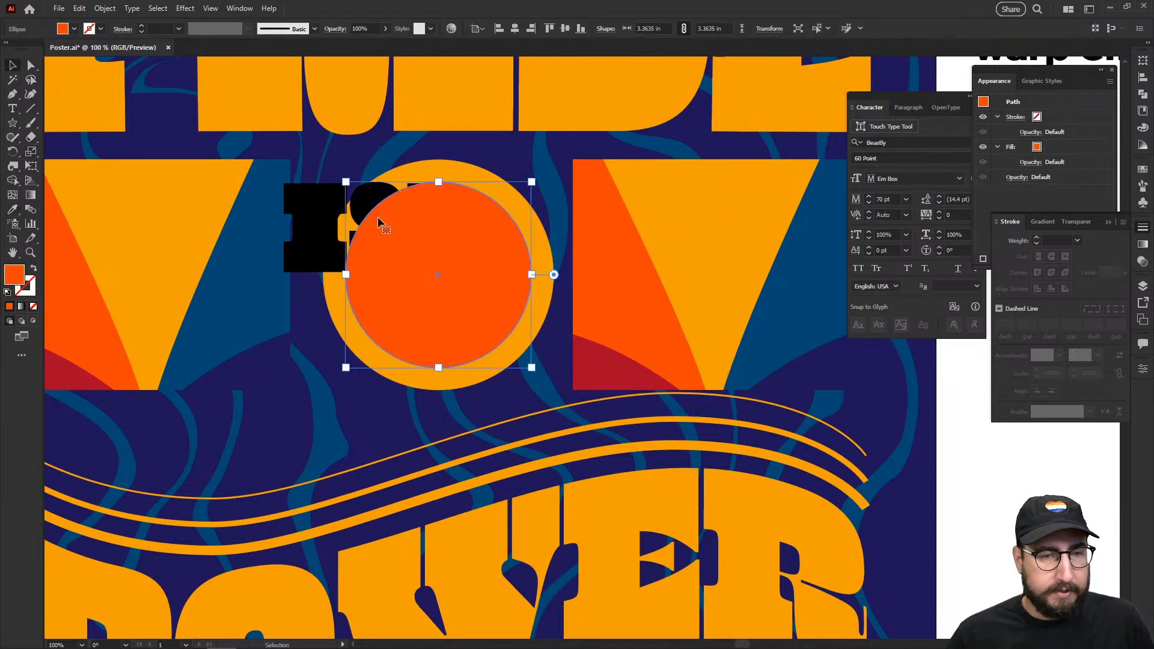
{"action": "left_click", "coordinate": [334, 224]}
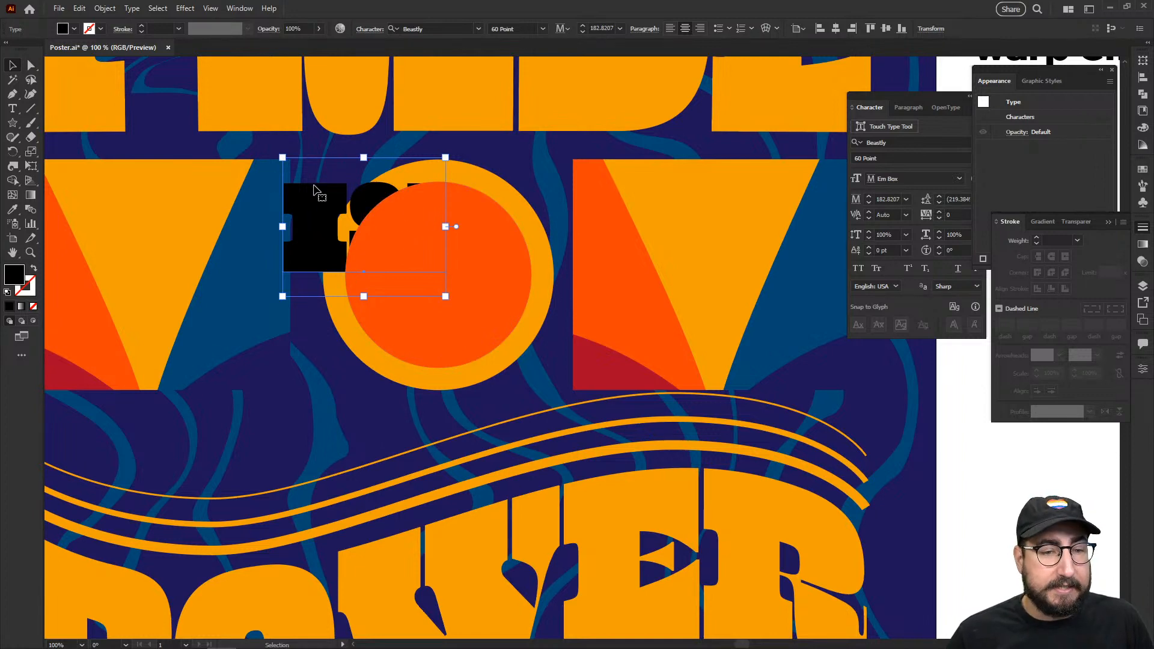
Step: Recolour the IS lettering with the inner circle's red-orange
{"action": "left_click", "coordinate": [240, 203]}
{"action": "left_click", "coordinate": [314, 203]}
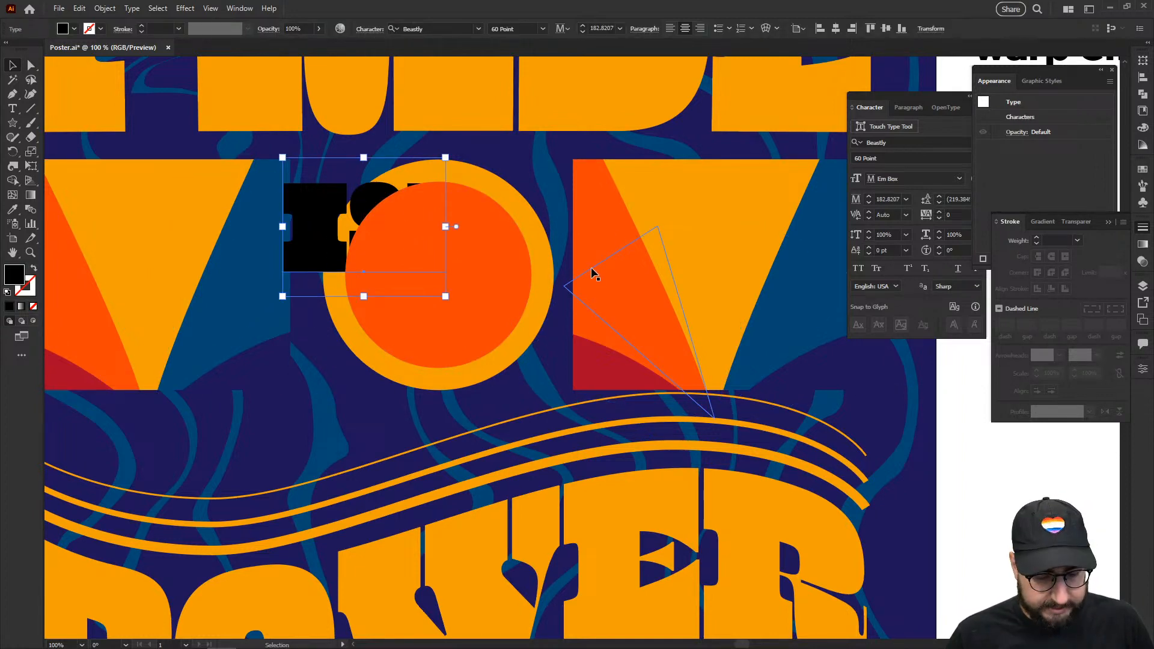
{"action": "key", "text": "i"}
{"action": "left_click", "coordinate": [432, 331]}
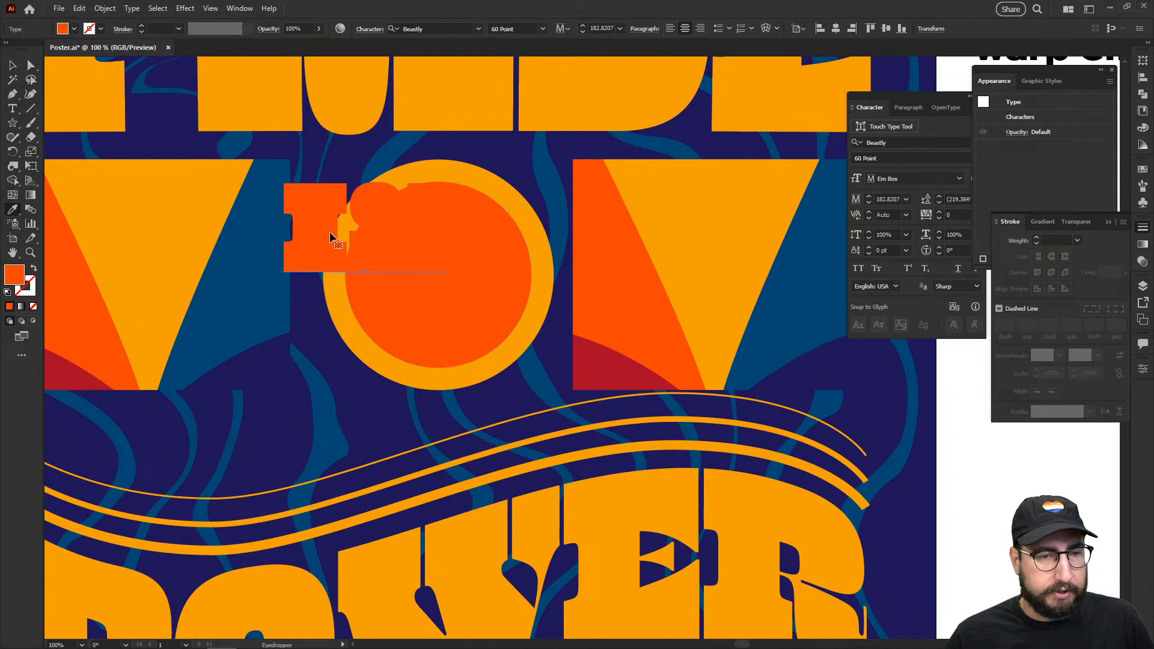
{"action": "key", "text": "v"}
{"action": "key", "text": "ctrl+shift+a"}
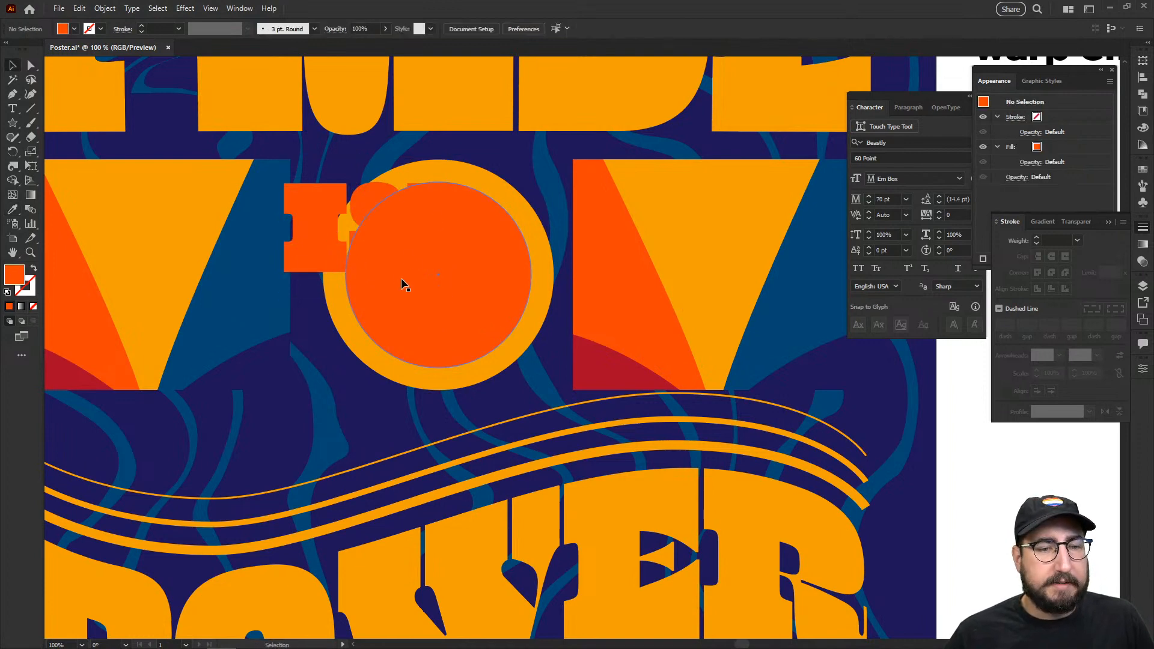
Step: Warp the IS lettering into the inner circle with Envelope Distort > Make with Top Object
{"action": "left_click", "coordinate": [401, 278]}
{"action": "left_click", "coordinate": [315, 211], "text": "shift"}
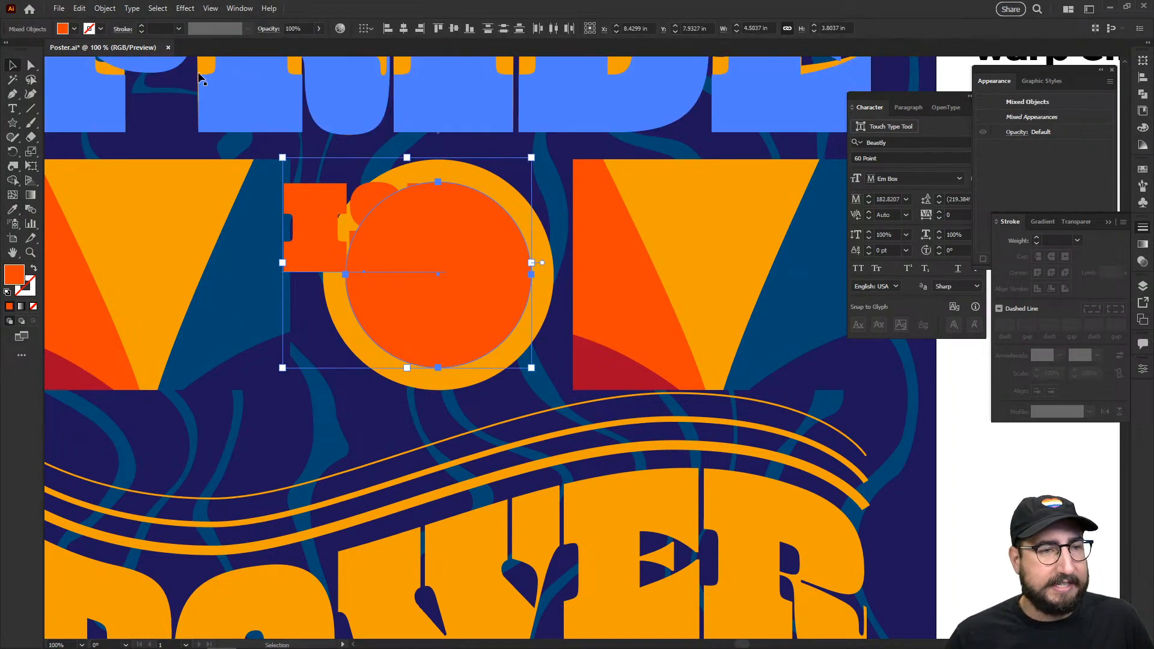
{"action": "left_click", "coordinate": [111, 12]}
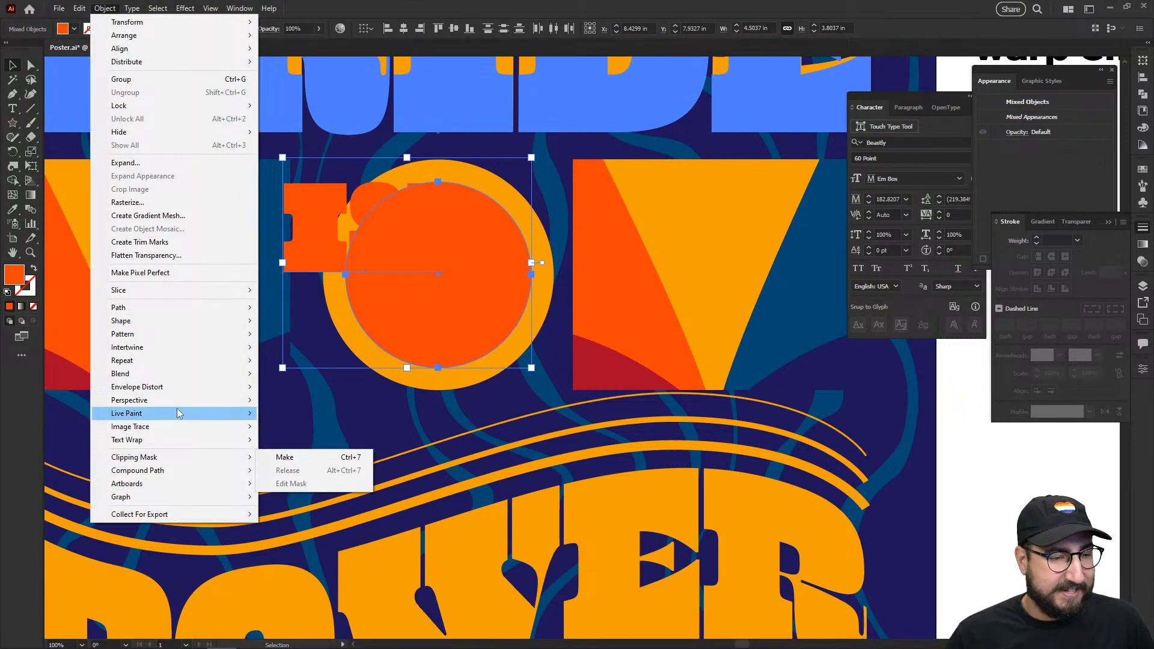
{"action": "mouse_move", "coordinate": [184, 387]}
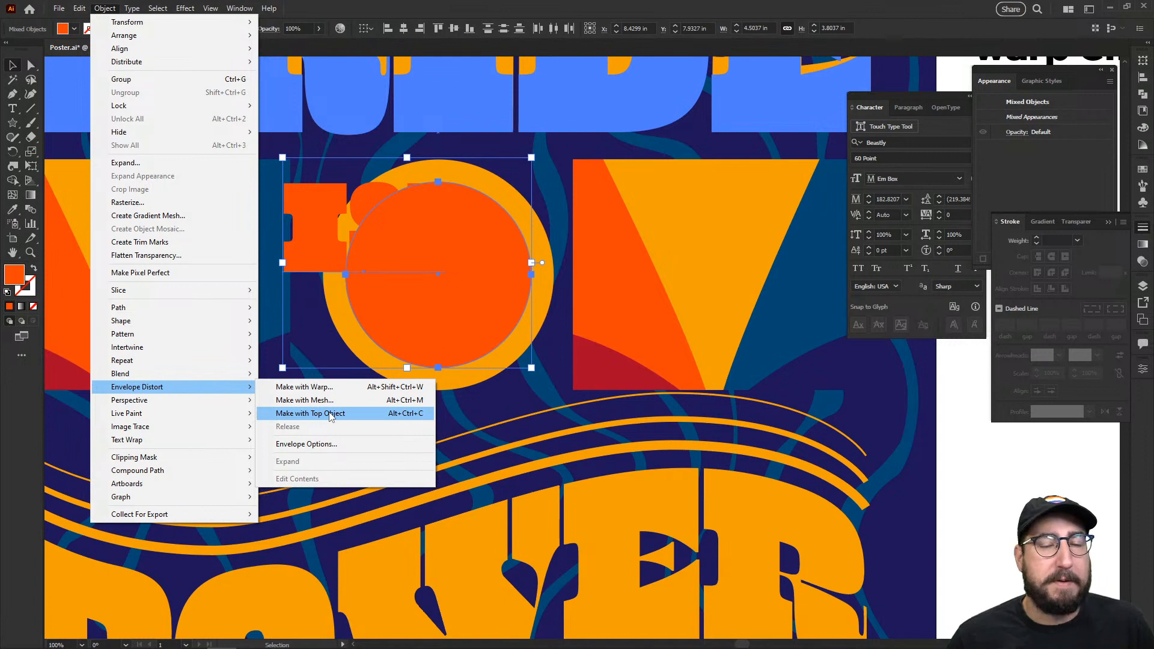
{"action": "left_click", "coordinate": [330, 414]}
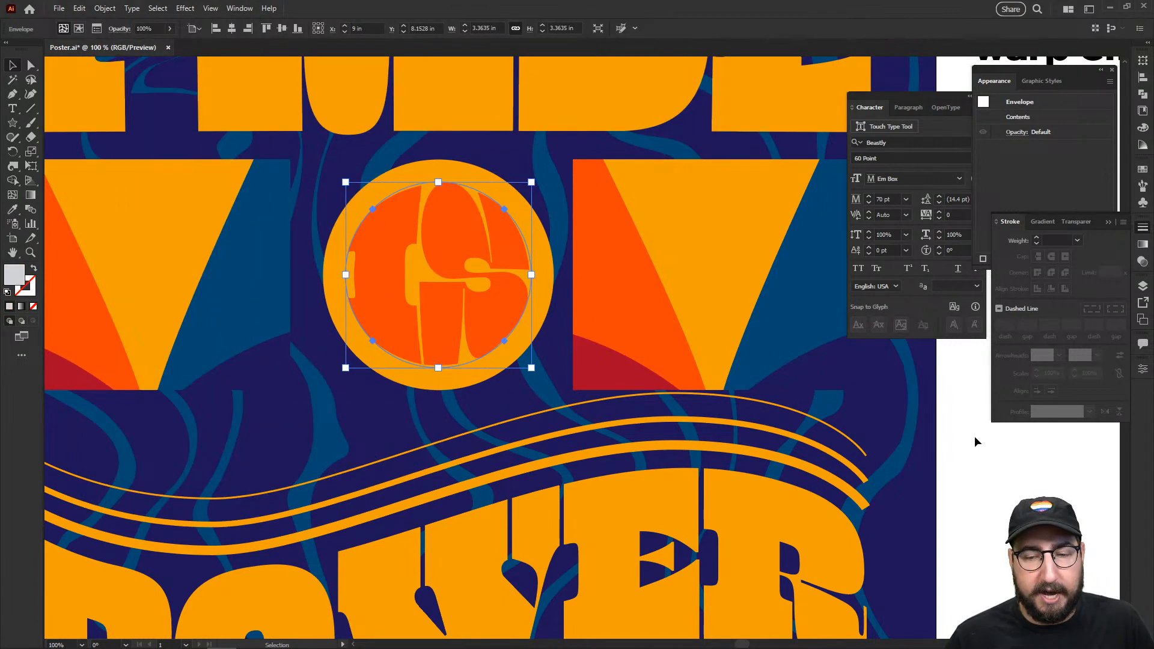
{"action": "left_click", "coordinate": [811, 399]}
{"action": "key", "text": "z"}
{"action": "left_click", "coordinate": [490, 305], "text": "alt"}
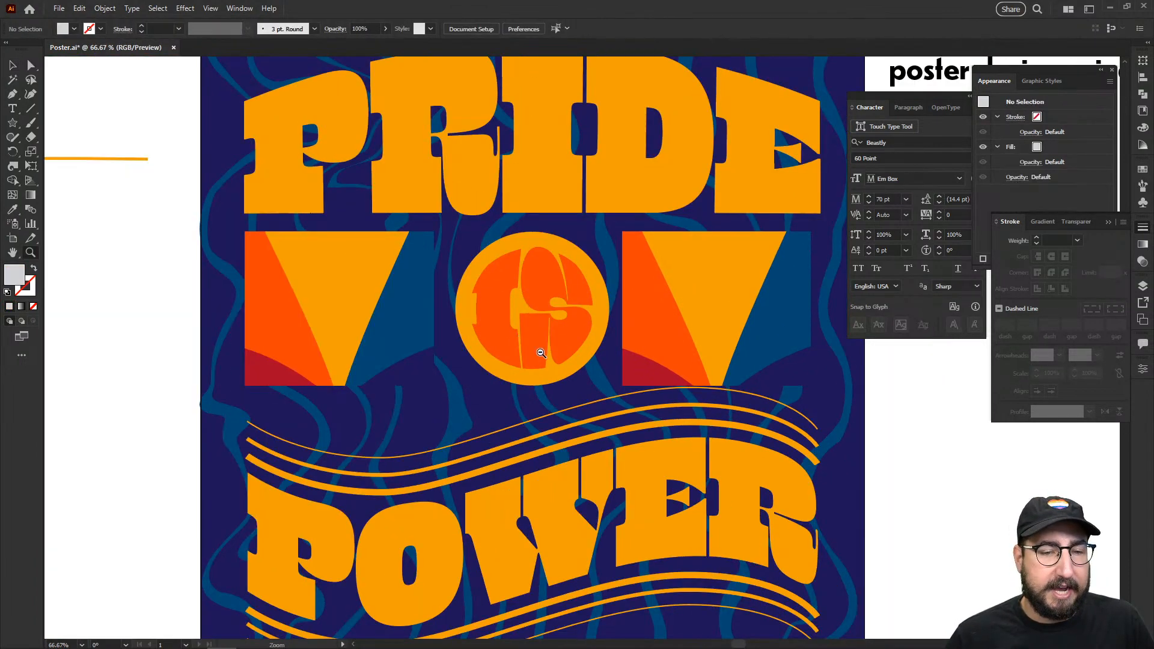
Step: Reflect the right V group across the vertical axis so it mirrors the left V
{"action": "left_click", "coordinate": [571, 328], "text": "alt"}
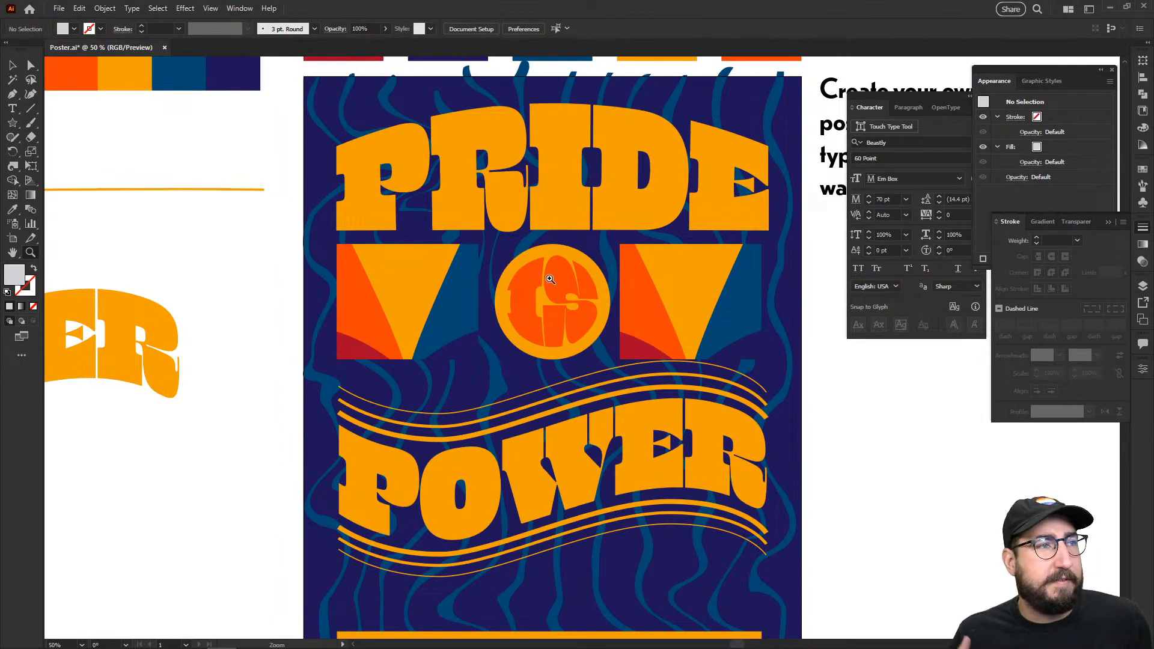
{"action": "key", "text": "v"}
{"action": "left_click", "coordinate": [696, 259]}
{"action": "right_click", "coordinate": [691, 291]}
{"action": "mouse_move", "coordinate": [817, 484]}
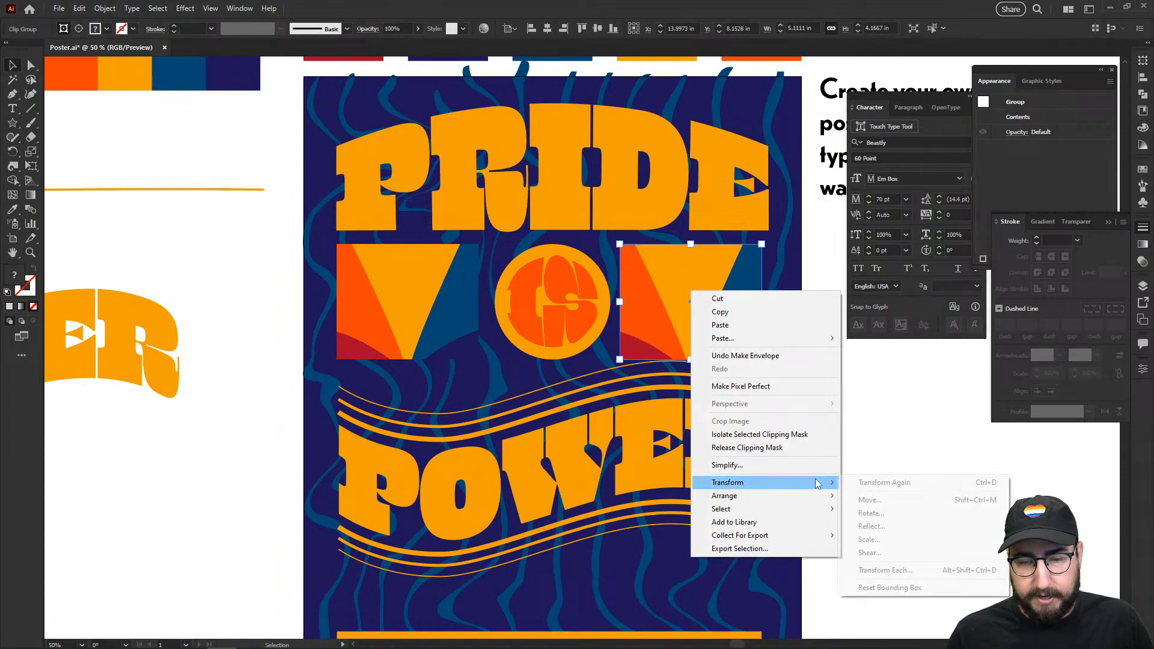
{"action": "left_click", "coordinate": [871, 526]}
{"action": "left_click", "coordinate": [602, 407]}
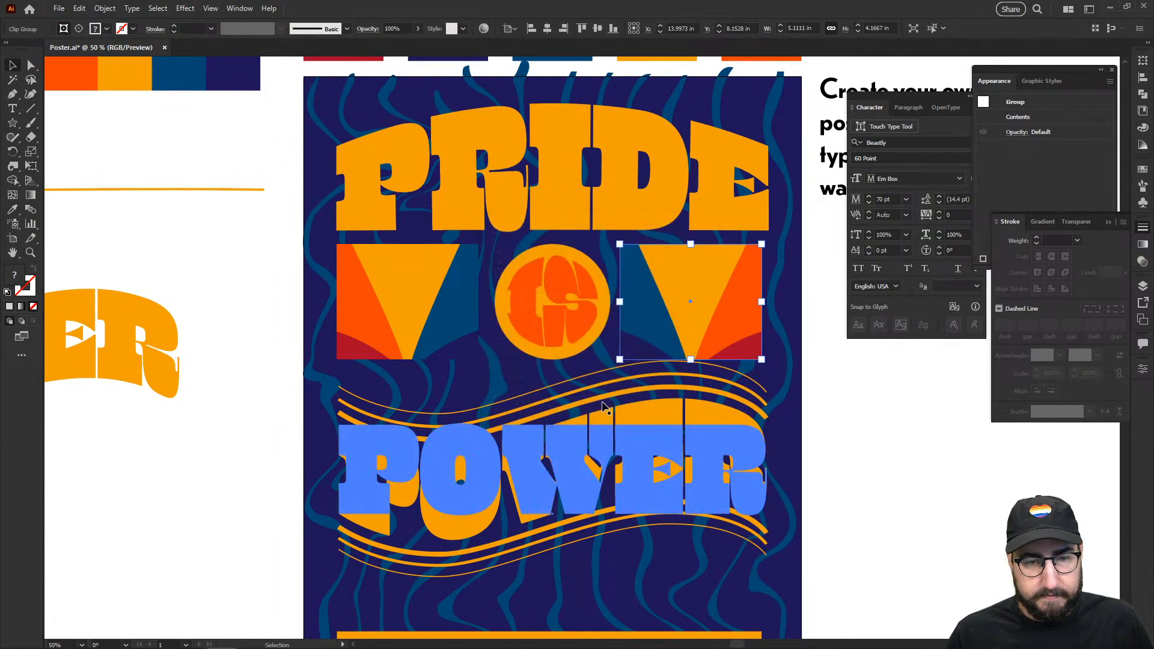
{"action": "left_click", "coordinate": [874, 406]}
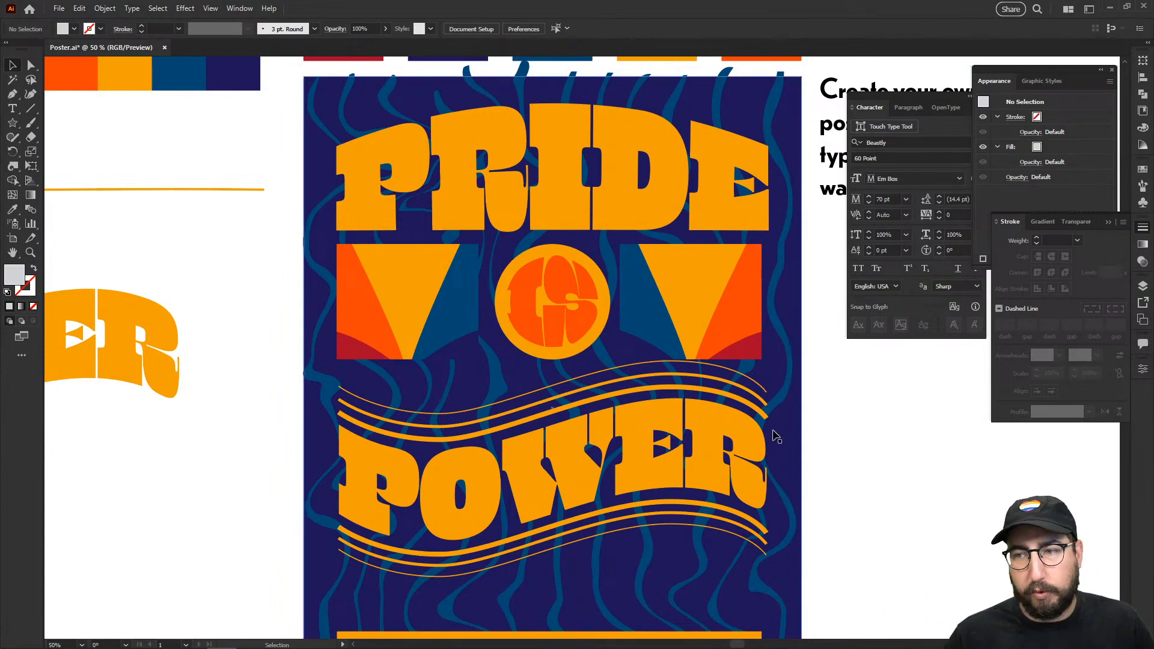
{"action": "left_click_drag", "start_coordinate": [774, 437], "coordinate": [682, 393]}
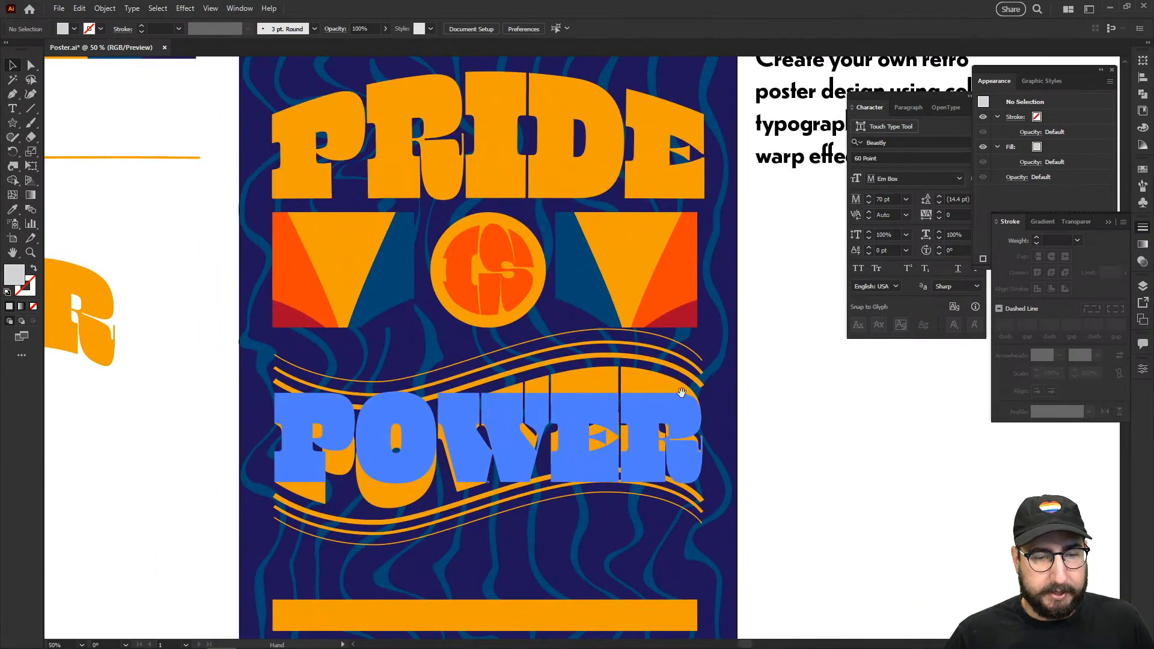
{"action": "left_click_drag", "start_coordinate": [748, 380], "coordinate": [786, 438]}
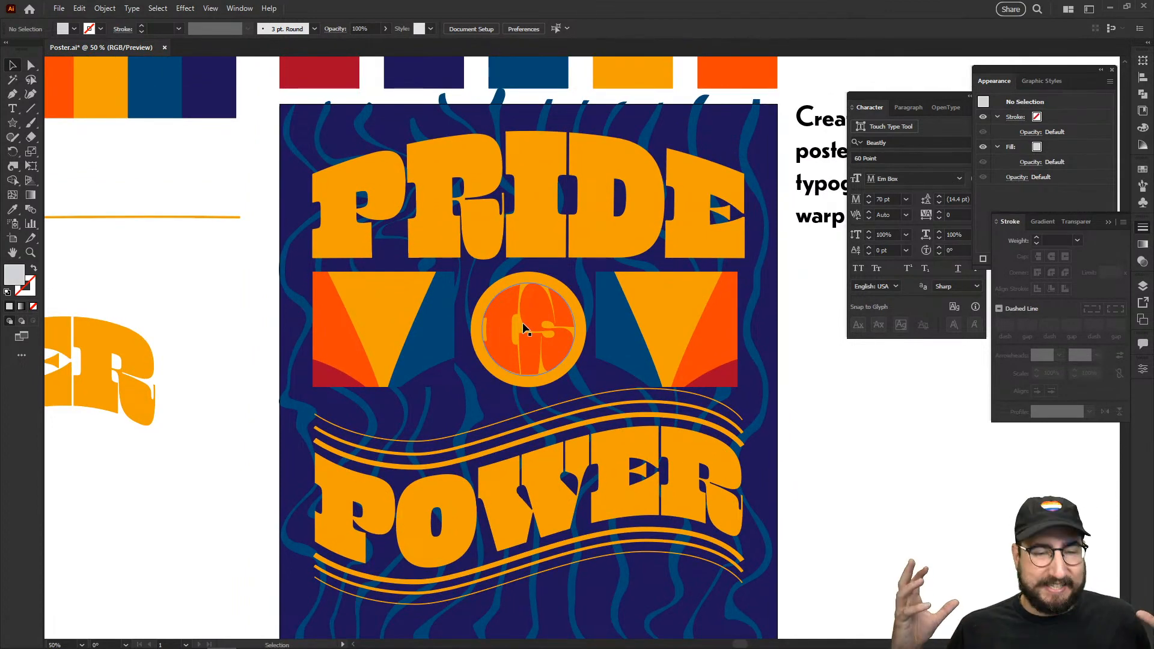
{"action": "mouse_move", "coordinate": [684, 637]}
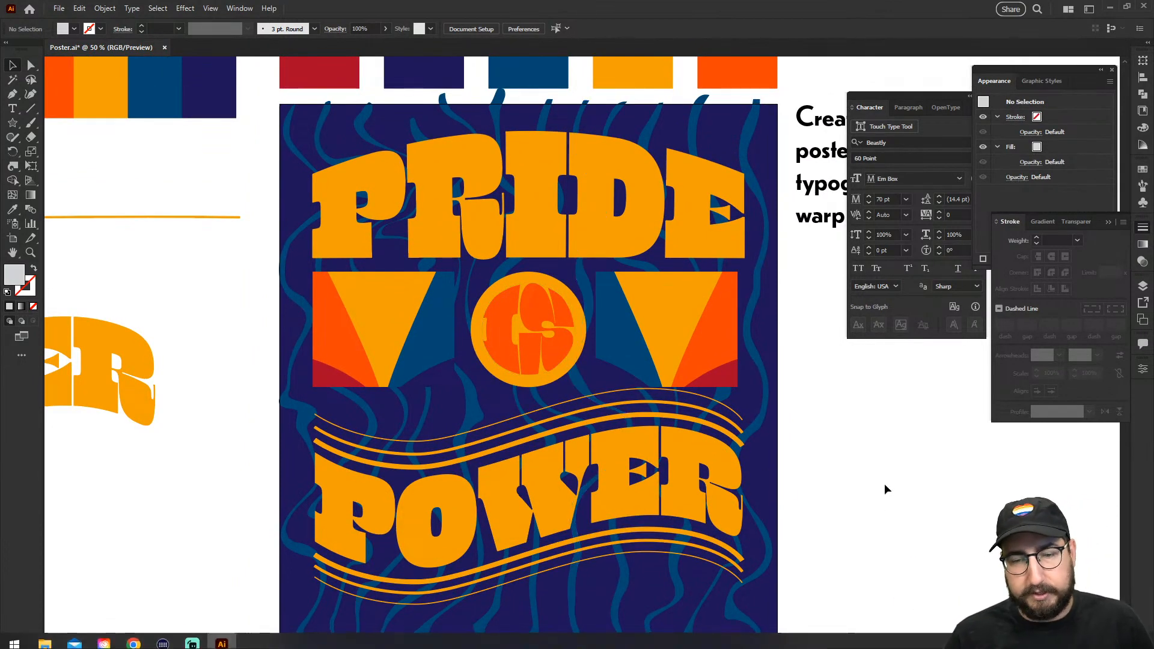
{"action": "left_click_drag", "start_coordinate": [884, 487], "coordinate": [529, 397]}
Step: Draw a closed ten-corner grey polygon with the Pen tool beside the poster
{"action": "key", "text": "p"}
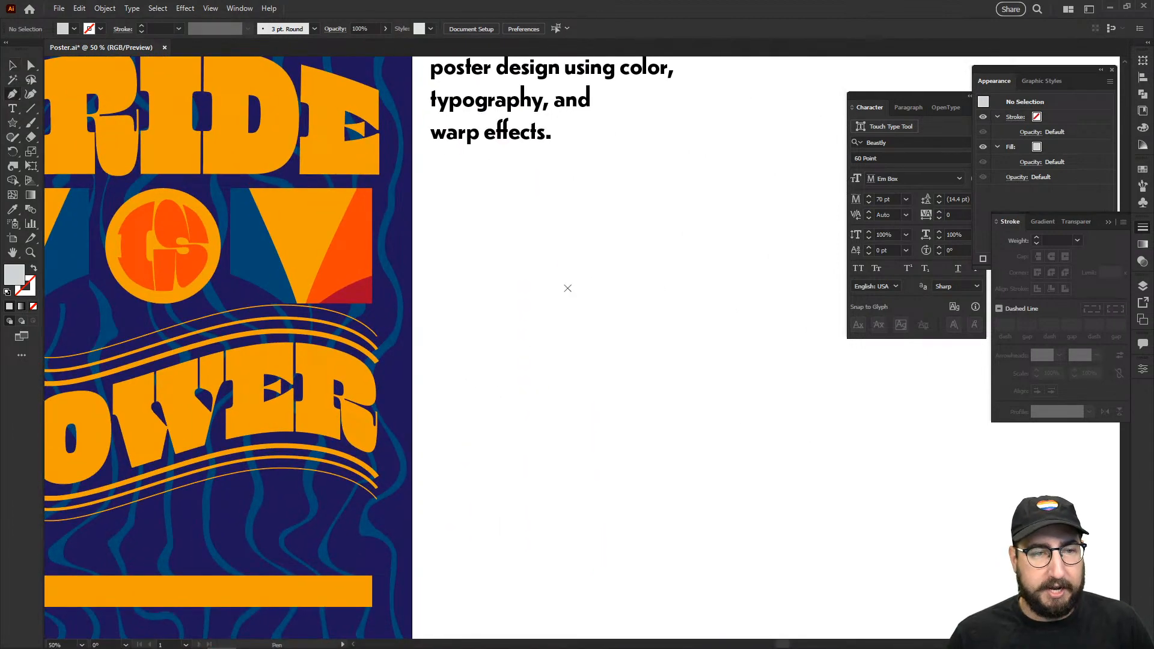
{"action": "left_click", "coordinate": [566, 288]}
{"action": "left_click", "coordinate": [489, 317]}
{"action": "left_click", "coordinate": [486, 402]}
{"action": "left_click", "coordinate": [560, 455]}
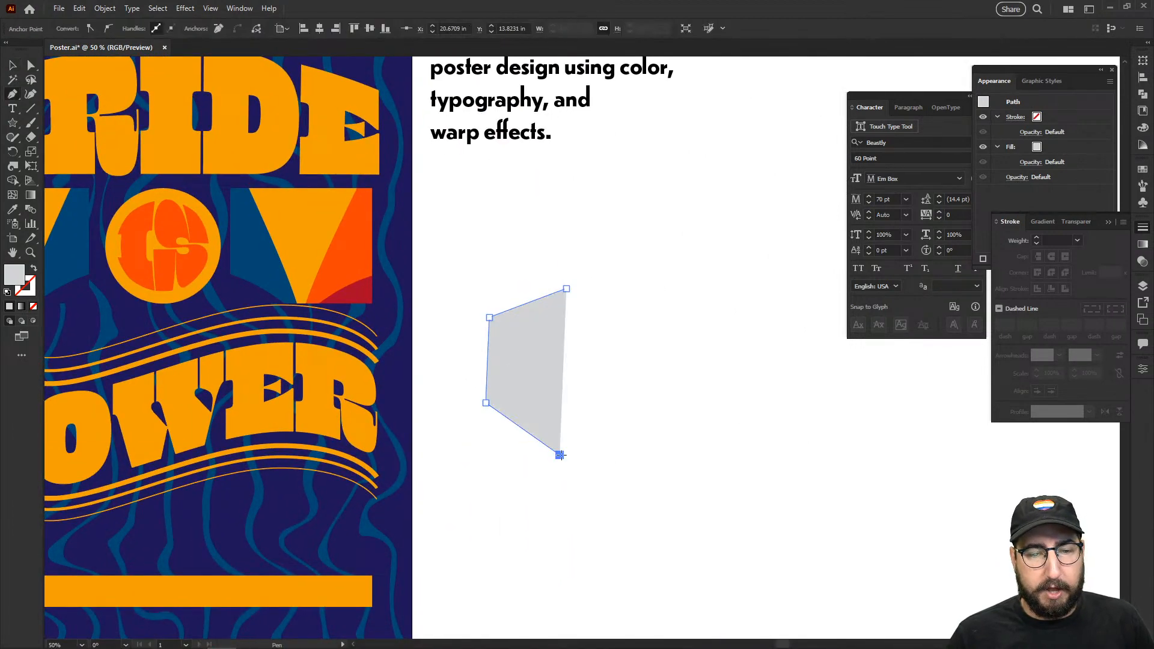
{"action": "left_click", "coordinate": [661, 468]}
{"action": "left_click", "coordinate": [751, 425]}
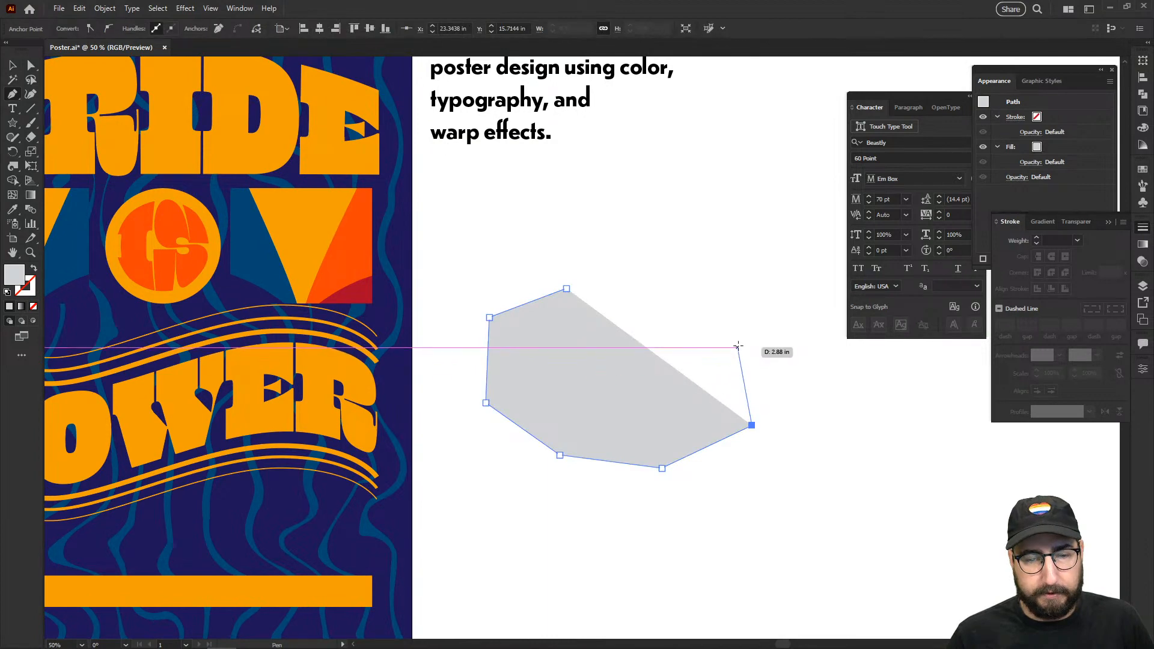
{"action": "left_click", "coordinate": [738, 347]}
{"action": "left_click", "coordinate": [675, 370]}
{"action": "left_click", "coordinate": [667, 285]}
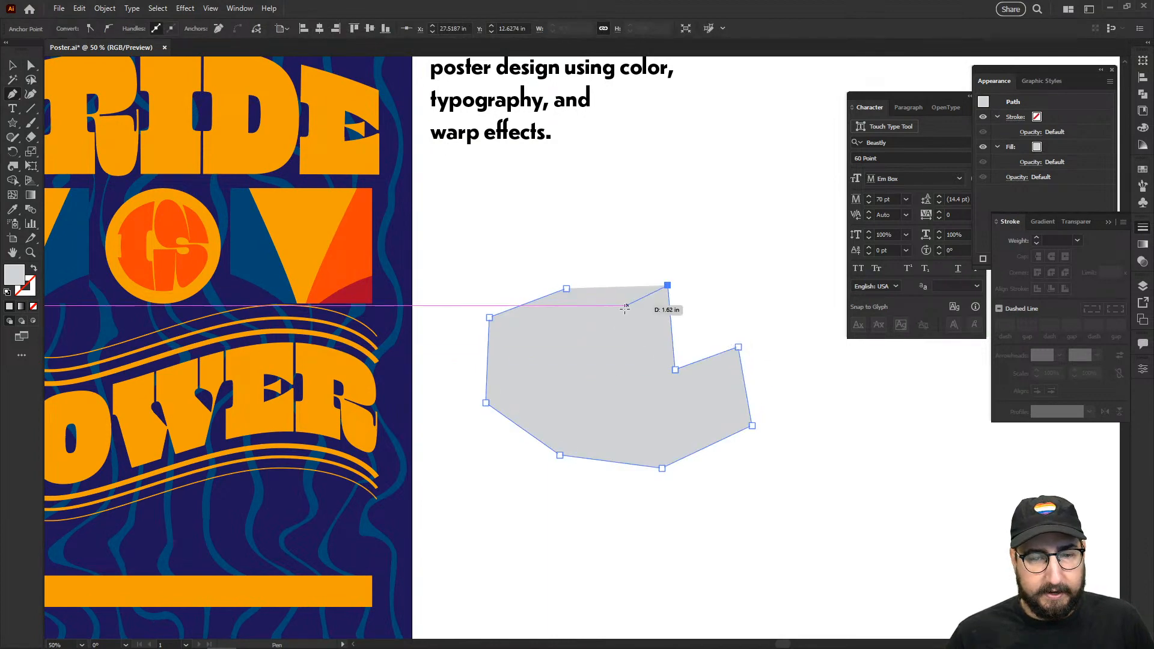
{"action": "left_click", "coordinate": [609, 316]}
{"action": "left_click", "coordinate": [566, 288]}
Step: Reshape the polygon by nudging its top-left, top-middle and inner right anchors
{"action": "key", "text": "a"}
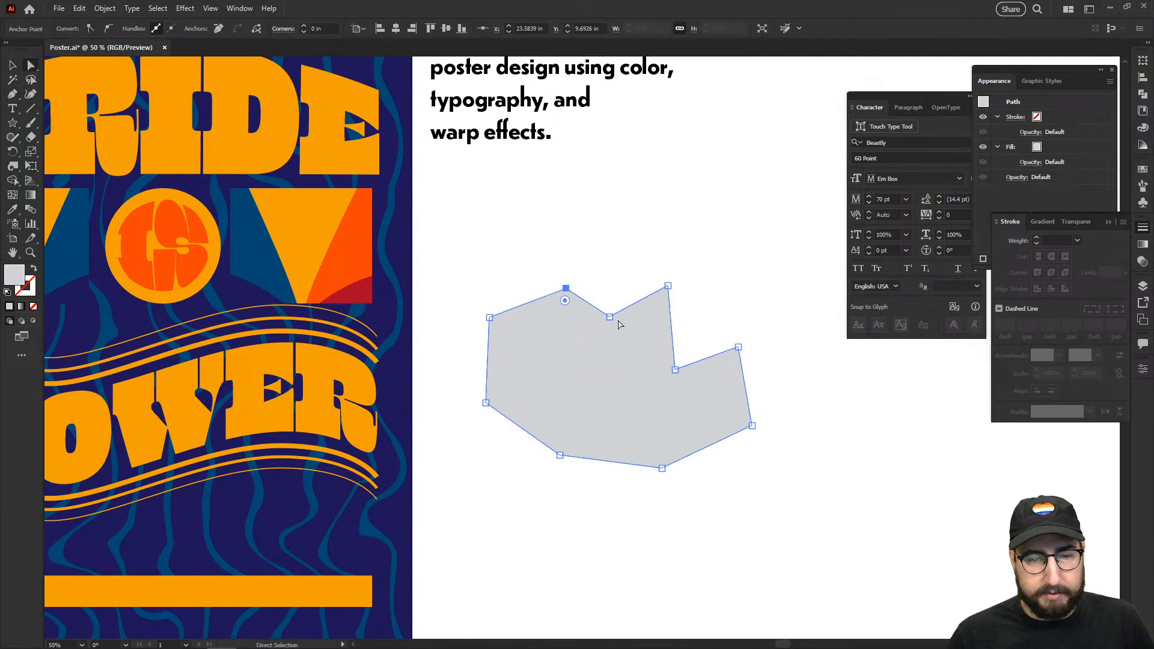
{"action": "left_click_drag", "start_coordinate": [490, 317], "coordinate": [495, 327]}
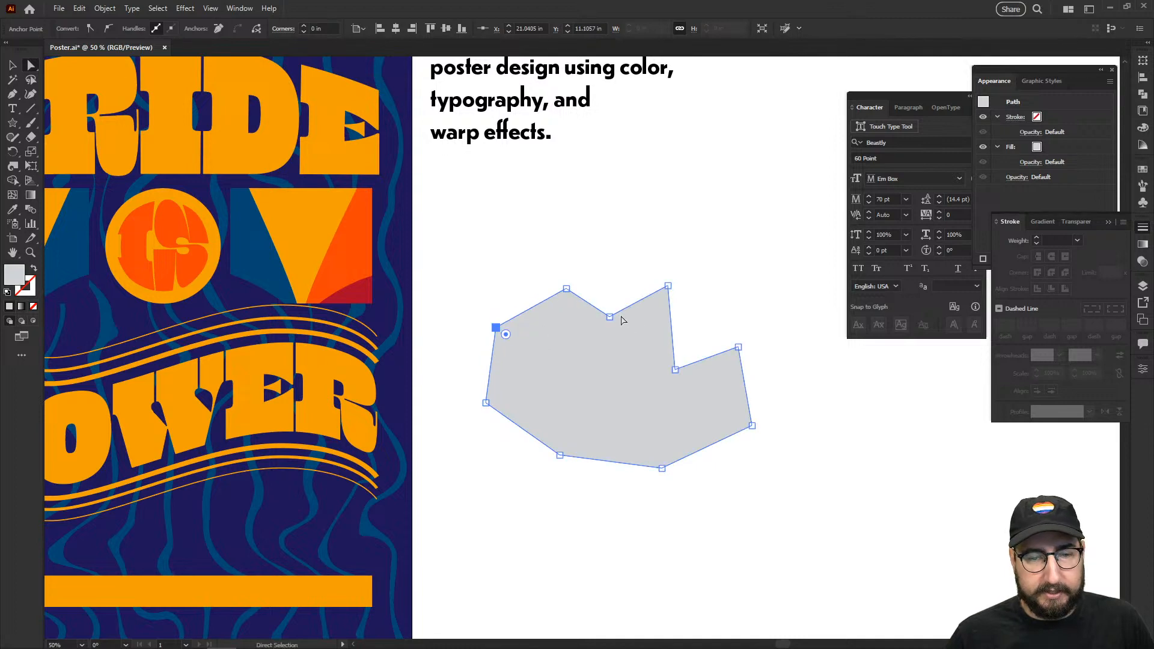
{"action": "left_click_drag", "start_coordinate": [610, 316], "coordinate": [611, 305]}
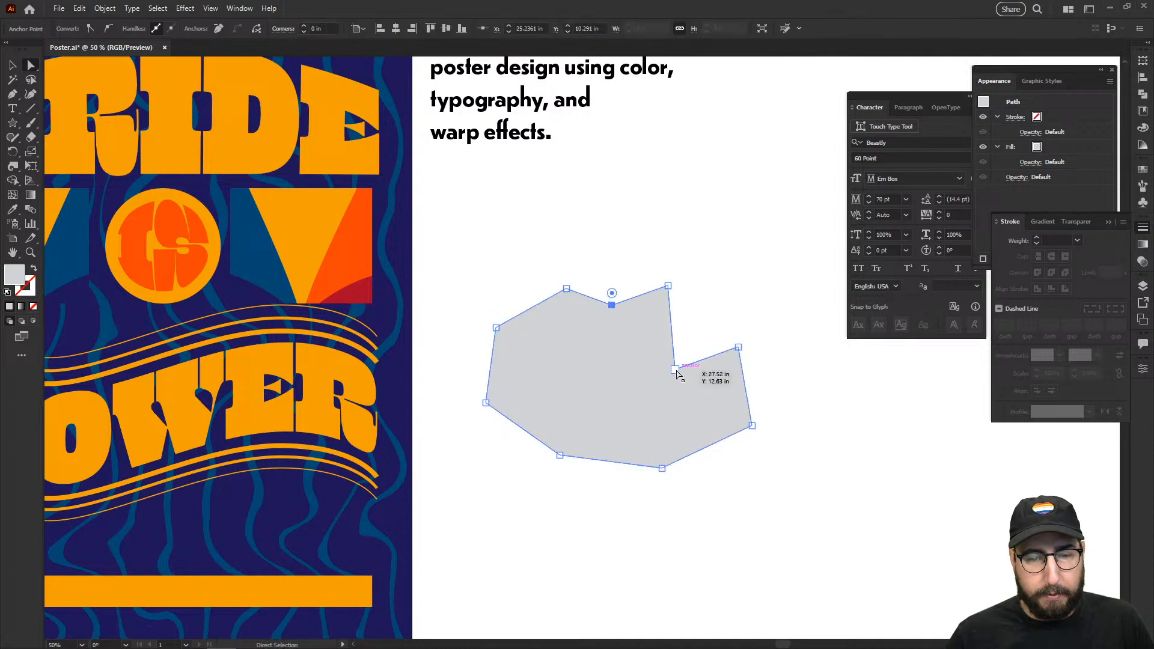
{"action": "left_click_drag", "start_coordinate": [676, 371], "coordinate": [690, 337]}
{"action": "left_click", "coordinate": [639, 345]}
Step: Scale the polygon up, tilt it clockwise, and bring it to the centre of view
{"action": "key", "text": "s"}
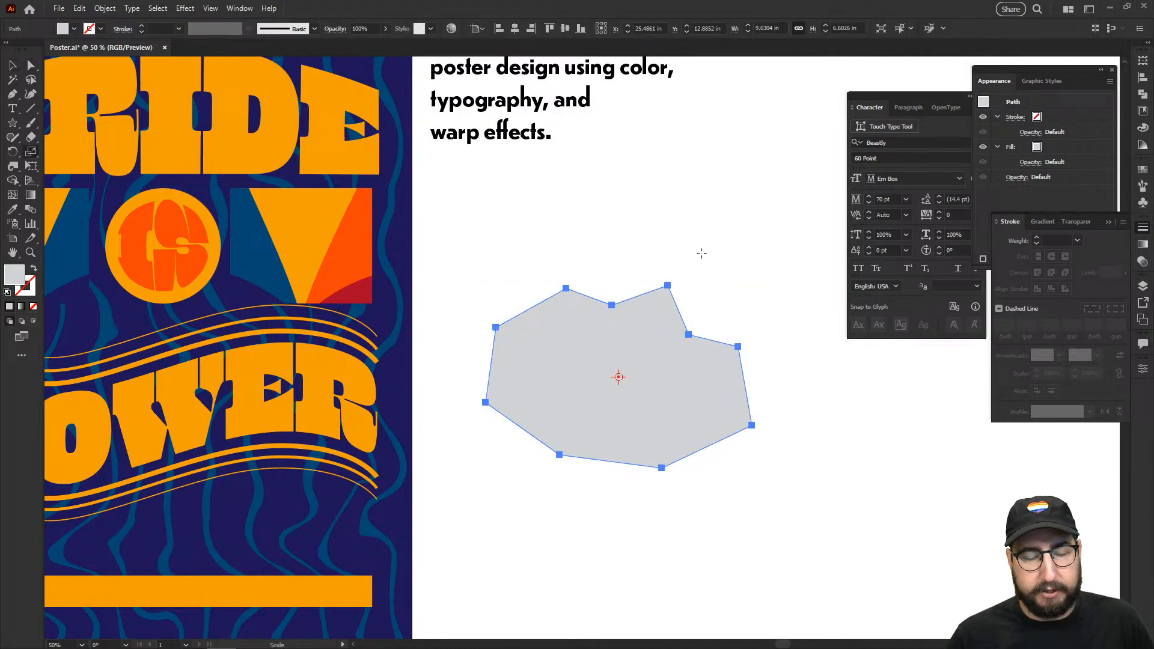
{"action": "left_click_drag", "start_coordinate": [701, 253], "coordinate": [782, 235]}
{"action": "key", "text": "r"}
{"action": "left_click_drag", "start_coordinate": [721, 214], "coordinate": [772, 294]}
{"action": "key", "text": "v"}
{"action": "left_click", "coordinate": [774, 295]}
{"action": "left_click_drag", "start_coordinate": [721, 322], "coordinate": [530, 252]}
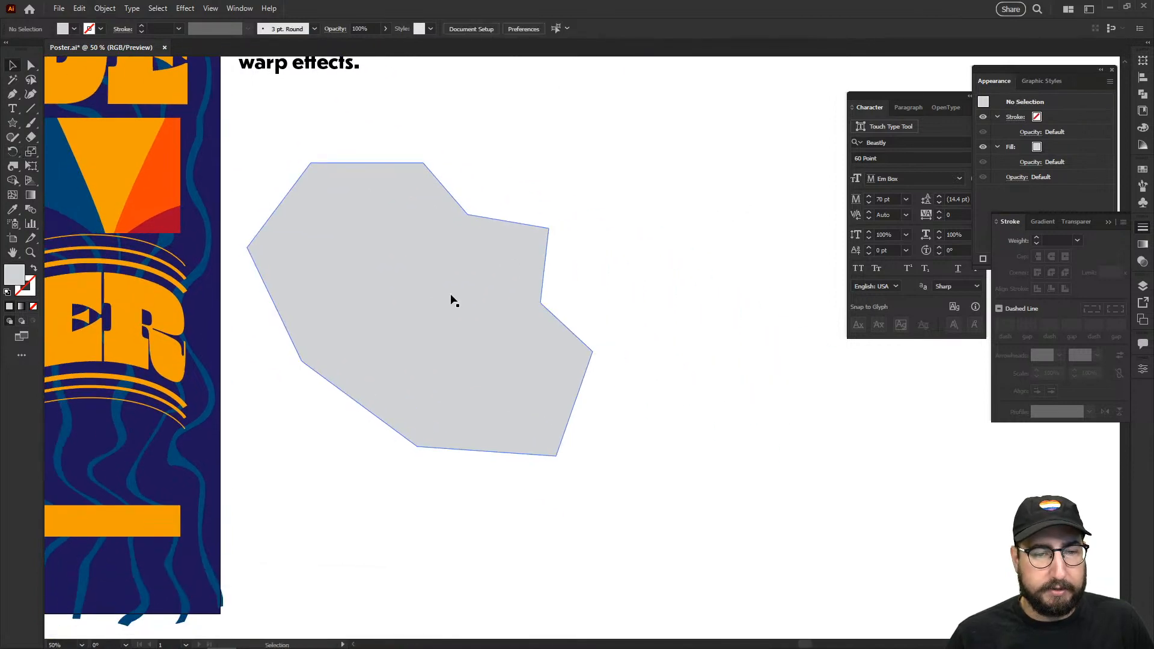
{"action": "left_click", "coordinate": [453, 300]}
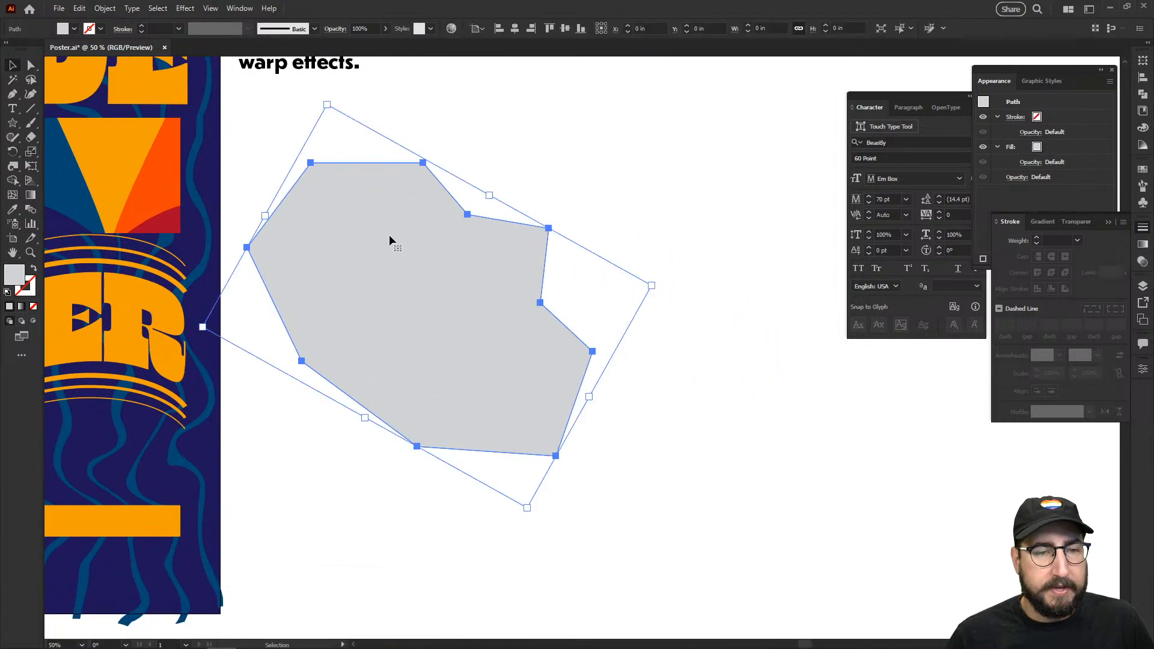
Step: Apply Round Corners with a 9999 radius to turn the polygon into a smooth blob
{"action": "left_click", "coordinate": [182, 8]}
{"action": "mouse_move", "coordinate": [288, 144]}
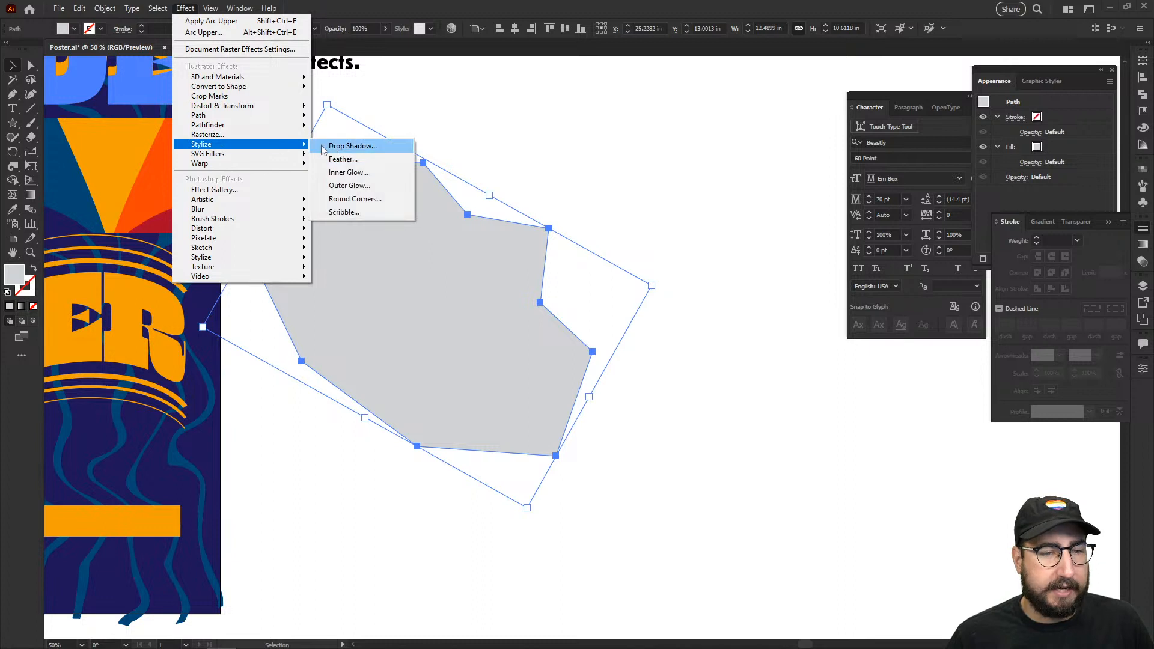
{"action": "left_click", "coordinate": [359, 199]}
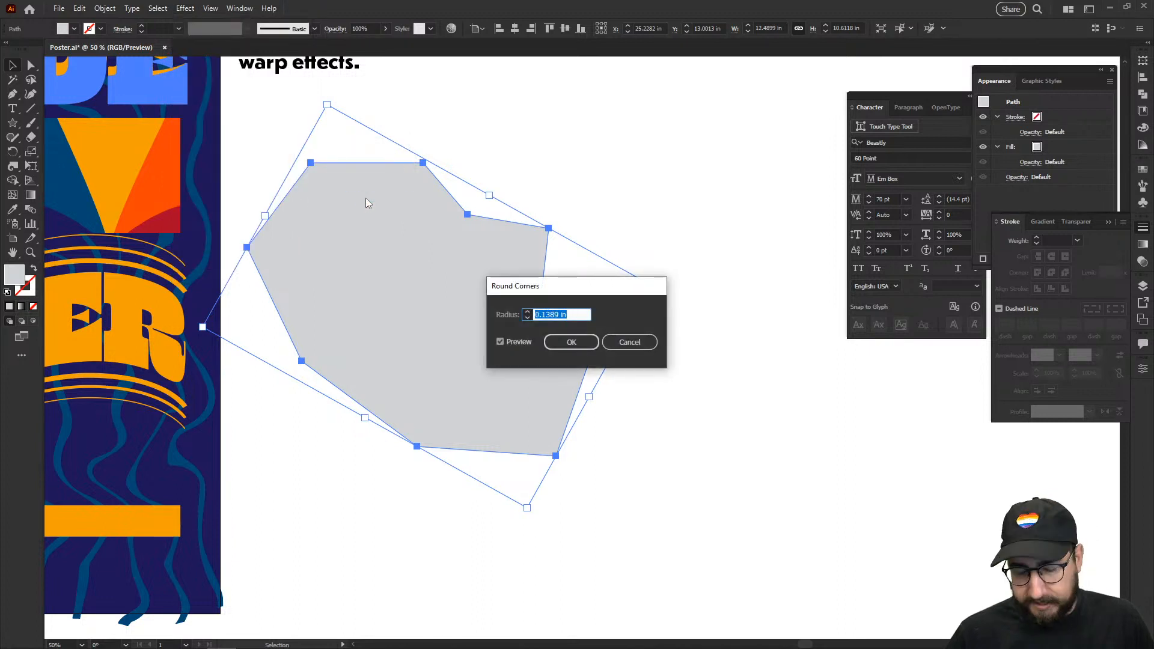
{"action": "key", "text": "Tab"}
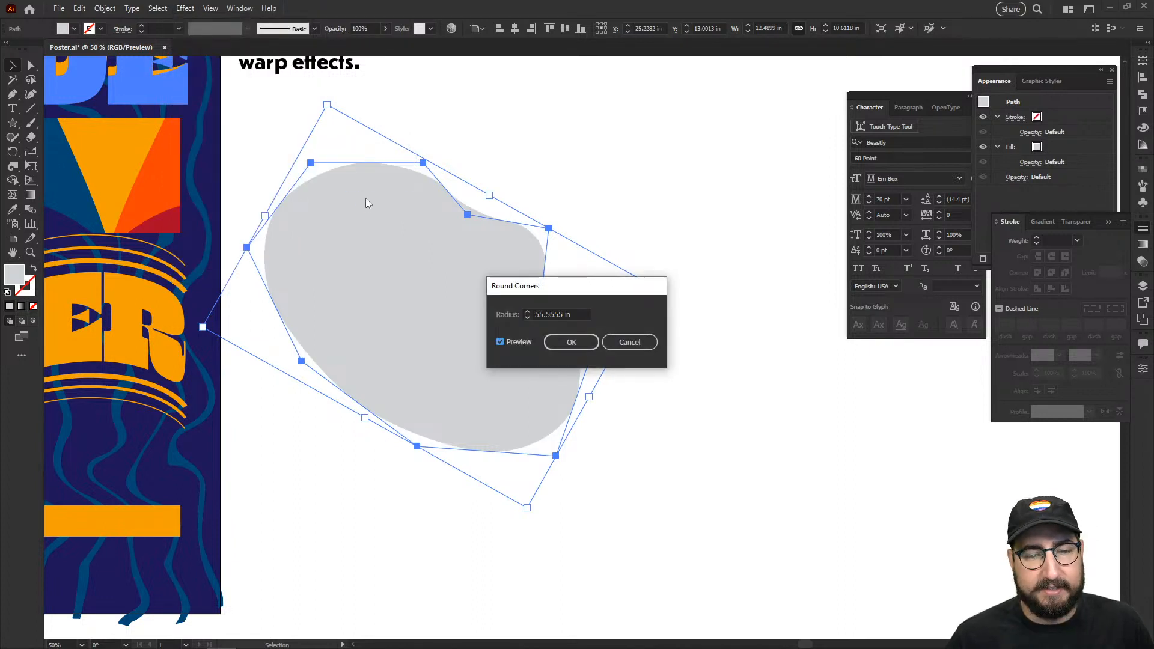
{"action": "left_click", "coordinate": [573, 343]}
{"action": "left_click", "coordinate": [546, 212]}
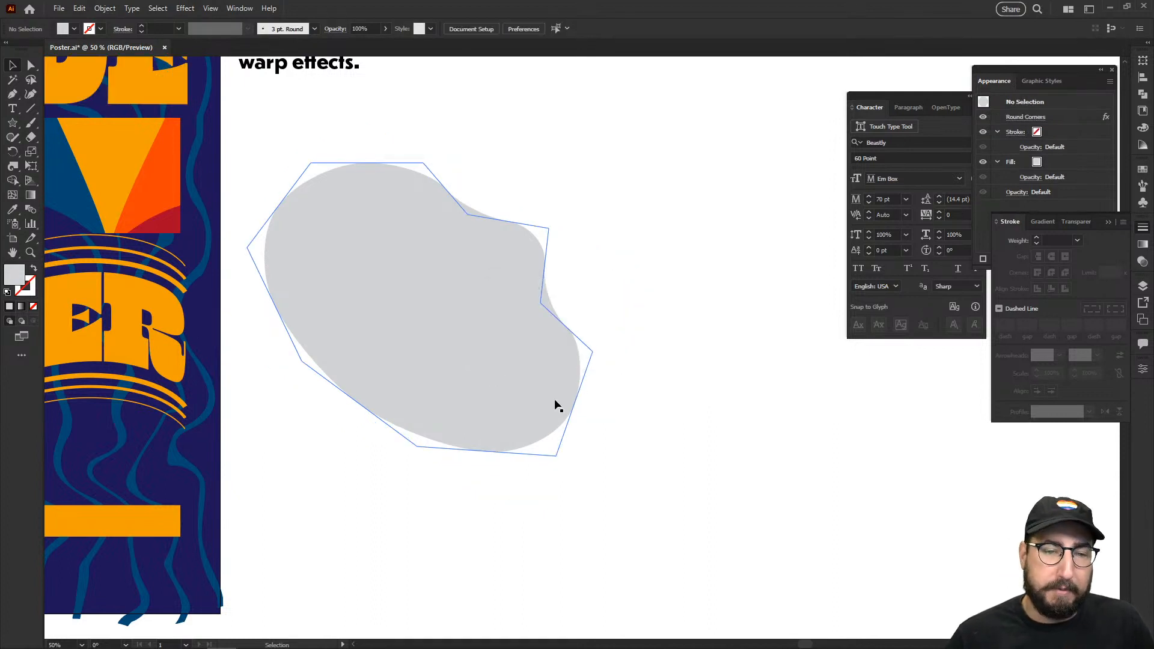
Step: Refine the blob's outline by deleting its right anchor and dragging the remaining anchors
{"action": "key", "text": "a"}
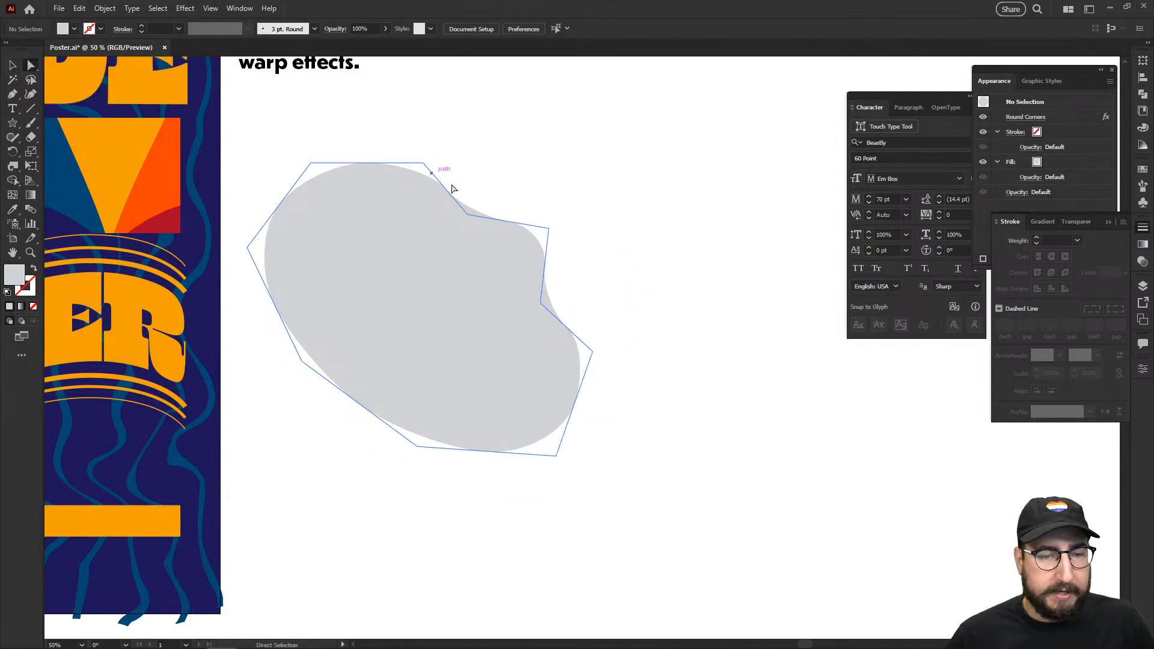
{"action": "left_click", "coordinate": [548, 230]}
{"action": "left_click_drag", "start_coordinate": [466, 214], "coordinate": [434, 237]}
{"action": "key", "text": "p"}
{"action": "left_click", "coordinate": [548, 229]}
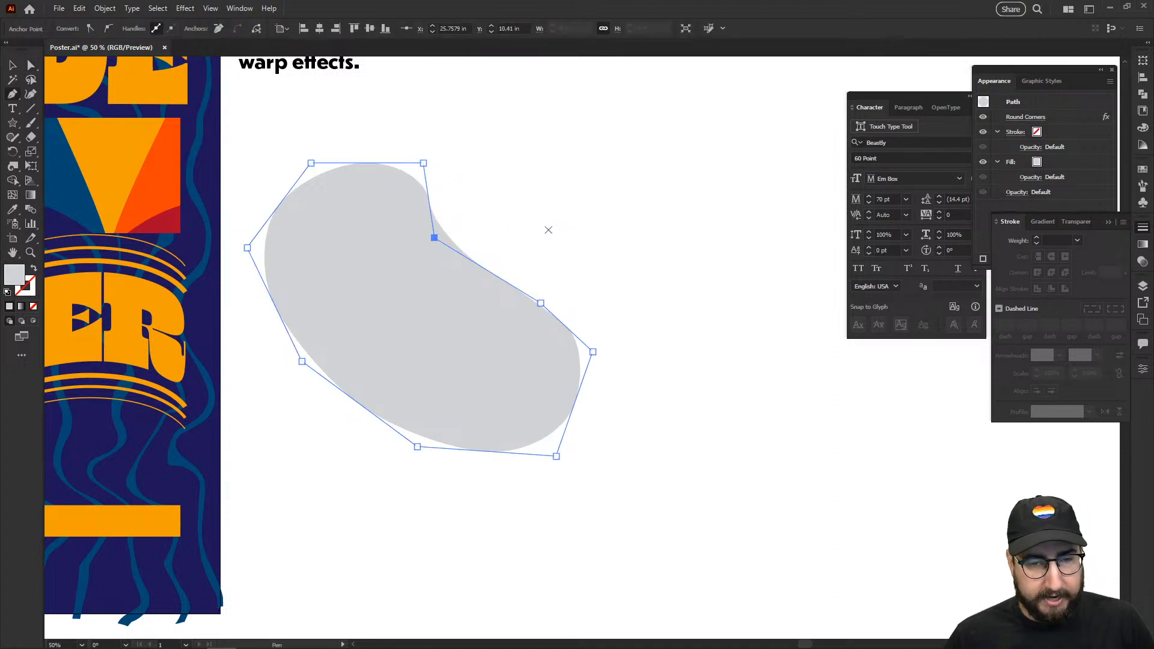
{"action": "key", "text": "a"}
{"action": "left_click_drag", "start_coordinate": [540, 303], "coordinate": [487, 342]}
{"action": "left_click_drag", "start_coordinate": [435, 237], "coordinate": [496, 230]}
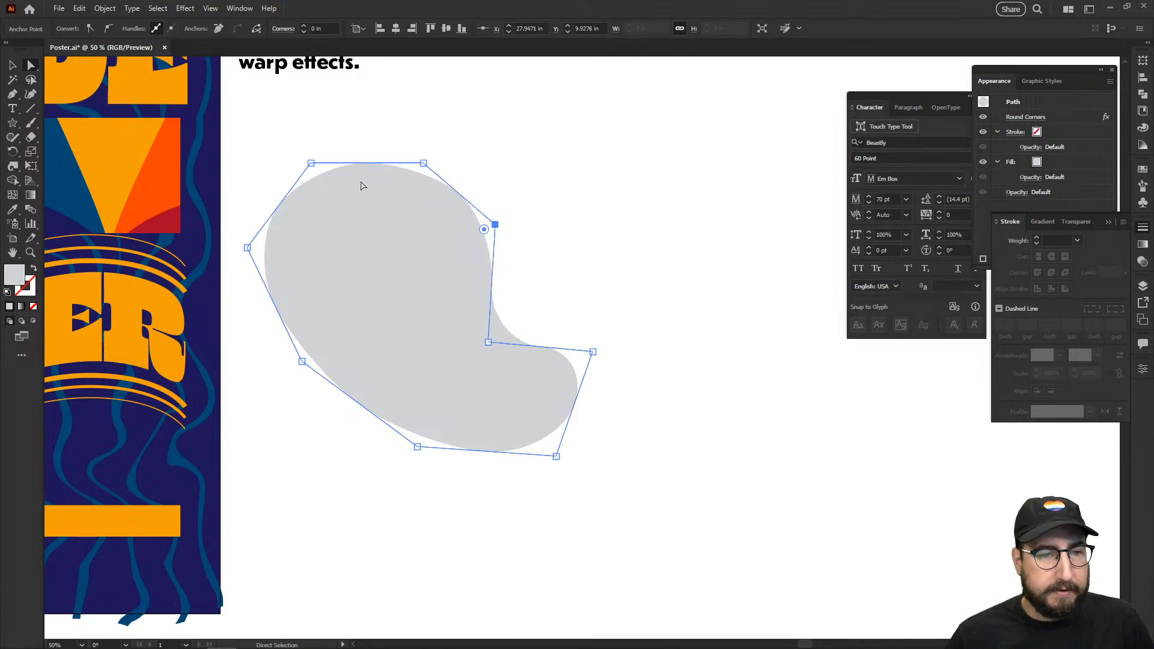
{"action": "mouse_move", "coordinate": [247, 247]}
{"action": "left_mouse_down"}
{"action": "mouse_move", "coordinate": [296, 269]}
{"action": "mouse_move", "coordinate": [230, 247]}
{"action": "mouse_move", "coordinate": [230, 234]}
{"action": "left_mouse_up"}
{"action": "left_click_drag", "start_coordinate": [311, 163], "coordinate": [311, 145]}
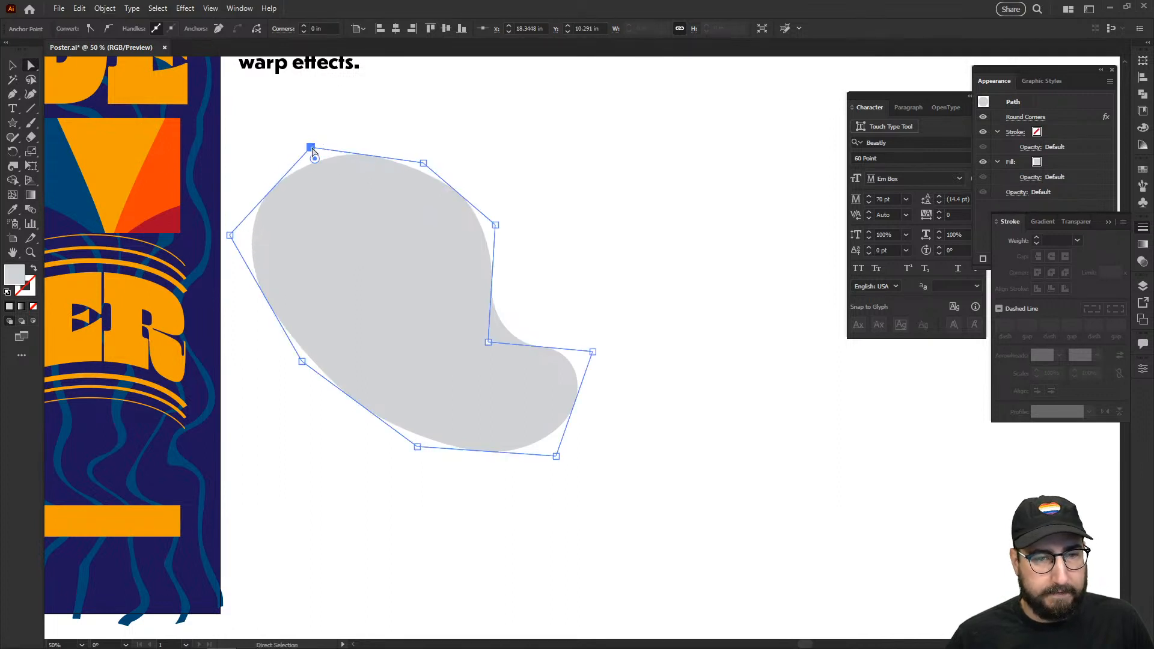
Step: Expand the blob's appearance, rotate it about 28° counter-clockwise, and start a text line below
{"action": "key", "text": "v"}
{"action": "left_click", "coordinate": [641, 142]}
{"action": "left_click", "coordinate": [472, 291]}
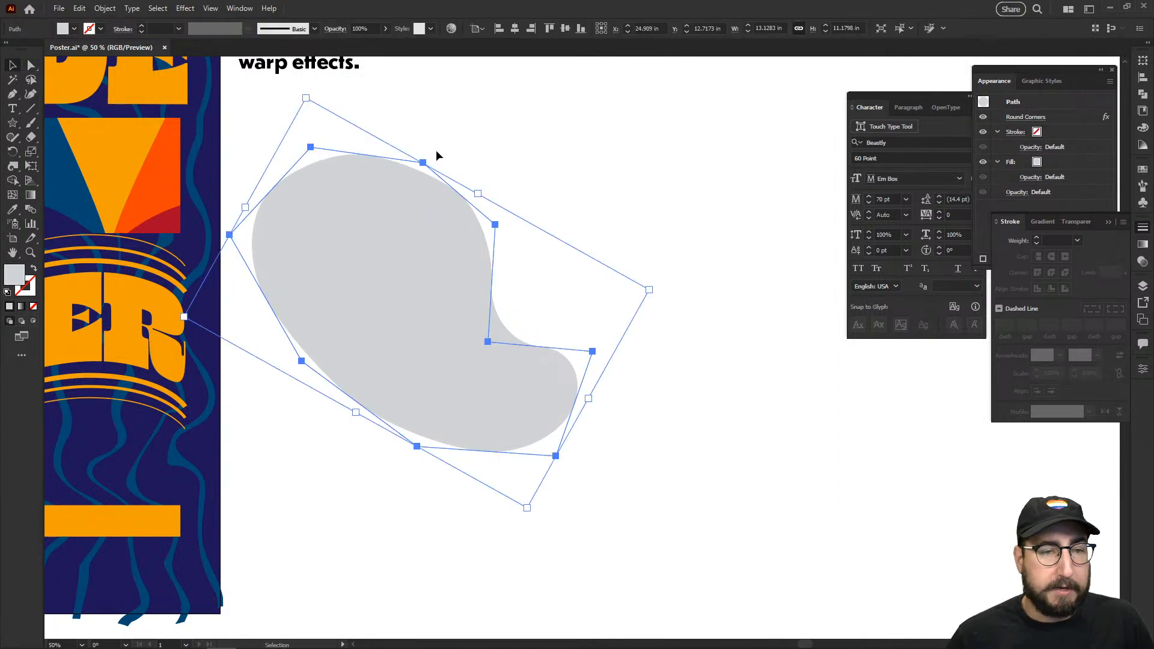
{"action": "left_click", "coordinate": [107, 9]}
{"action": "left_click", "coordinate": [162, 176]}
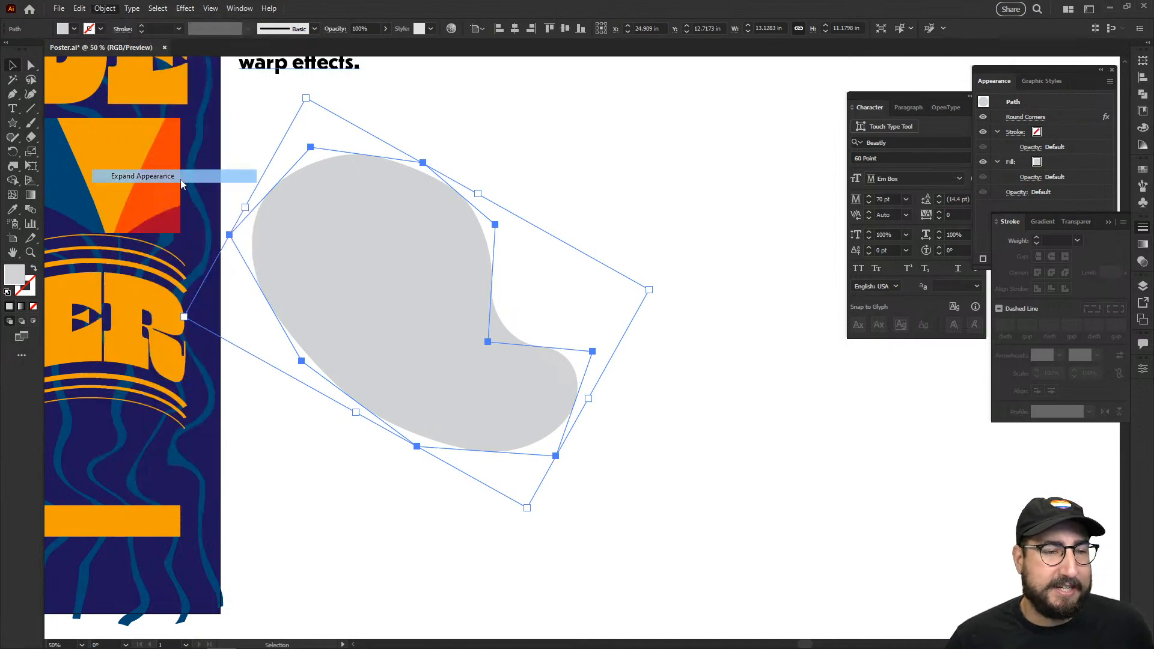
{"action": "key", "text": "r"}
{"action": "left_click_drag", "start_coordinate": [642, 264], "coordinate": [655, 146]}
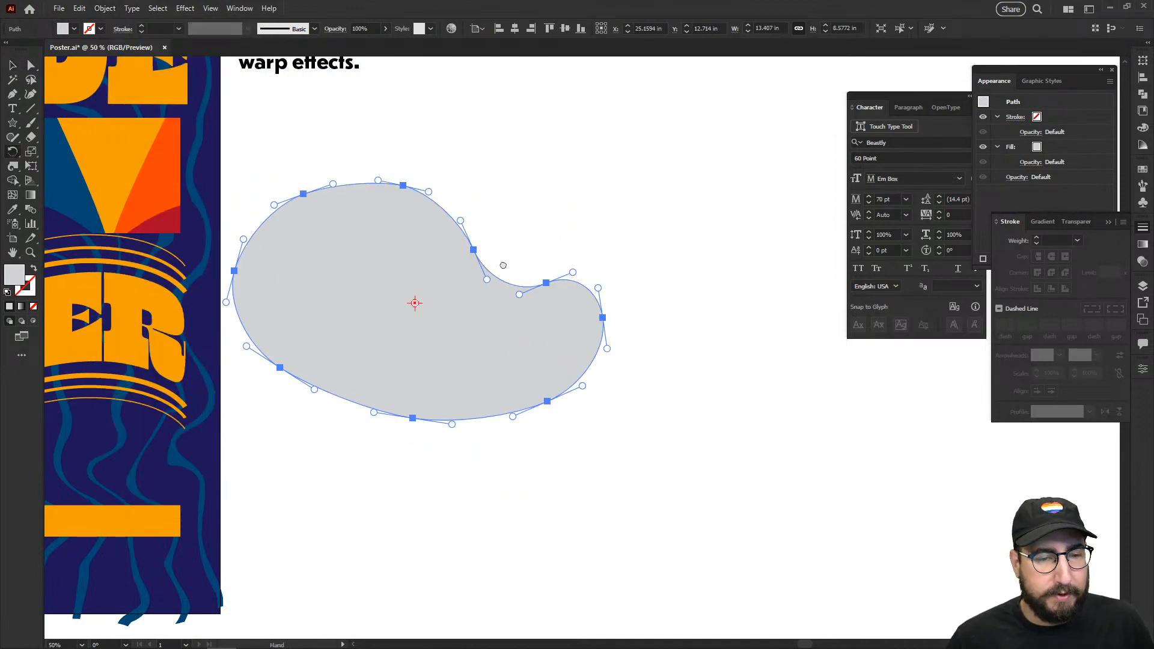
{"action": "left_click_drag", "start_coordinate": [503, 265], "coordinate": [416, 203]}
{"action": "key", "text": "v"}
{"action": "left_click_drag", "start_coordinate": [413, 277], "coordinate": [570, 280]}
{"action": "key", "text": "t"}
{"action": "left_click", "coordinate": [375, 477]}
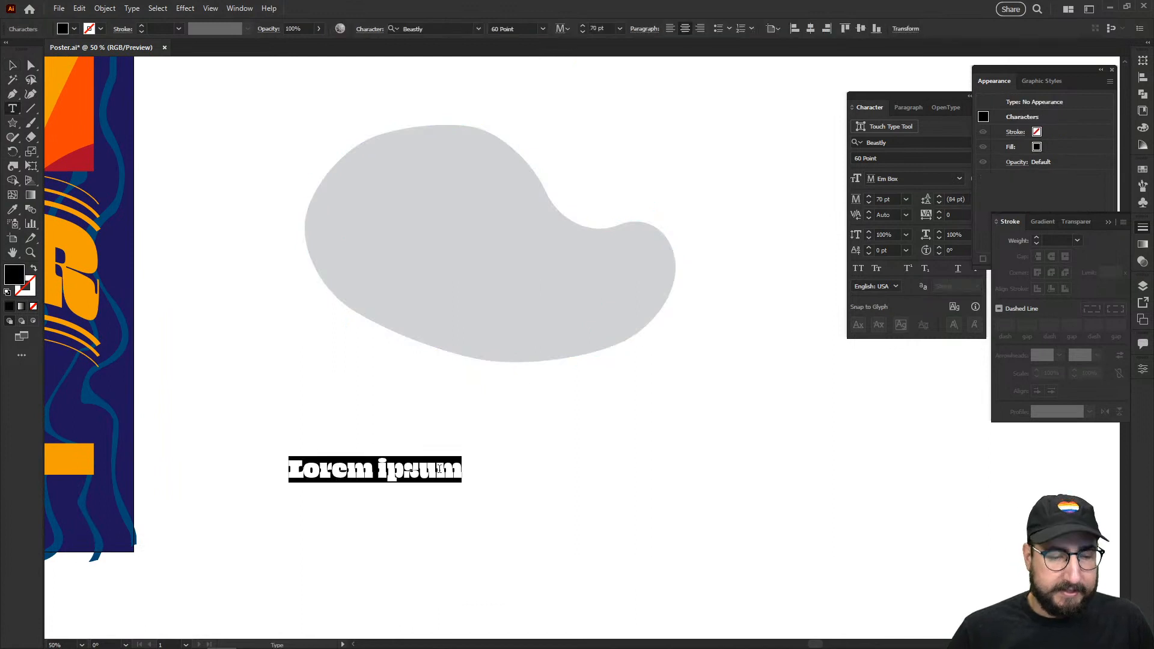
Step: Type the person's name and colour it with the poster's red
{"action": "type", "text": "ANDREW"}
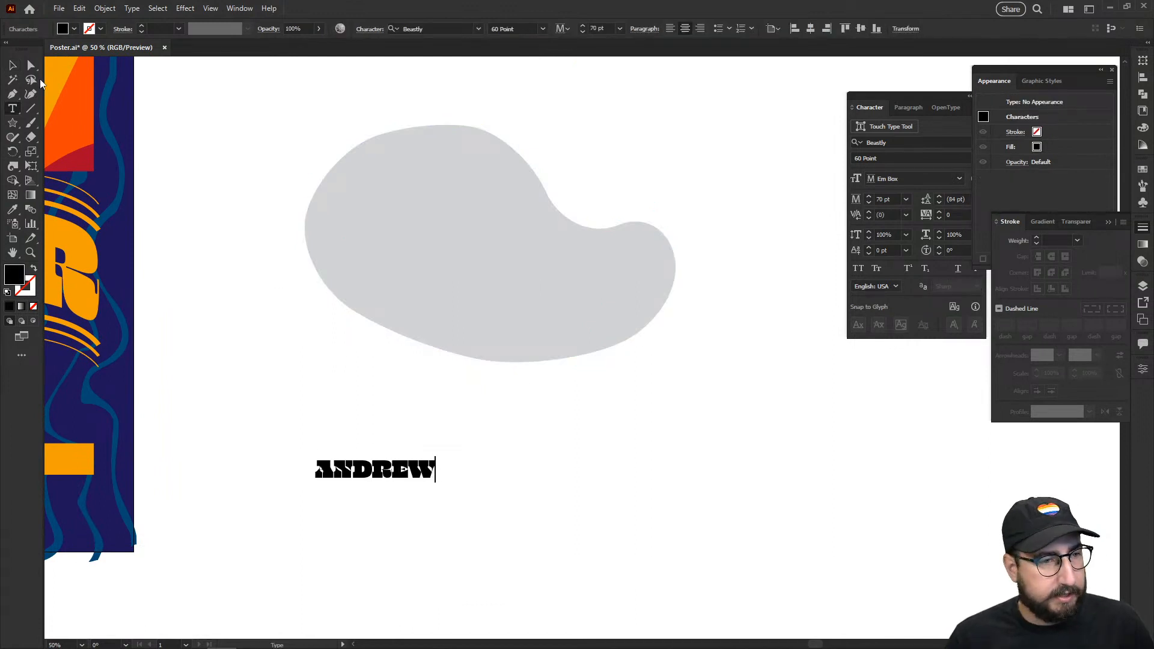
{"action": "left_click", "coordinate": [12, 65]}
{"action": "left_click_drag", "start_coordinate": [273, 284], "coordinate": [338, 310]}
{"action": "key", "text": "i"}
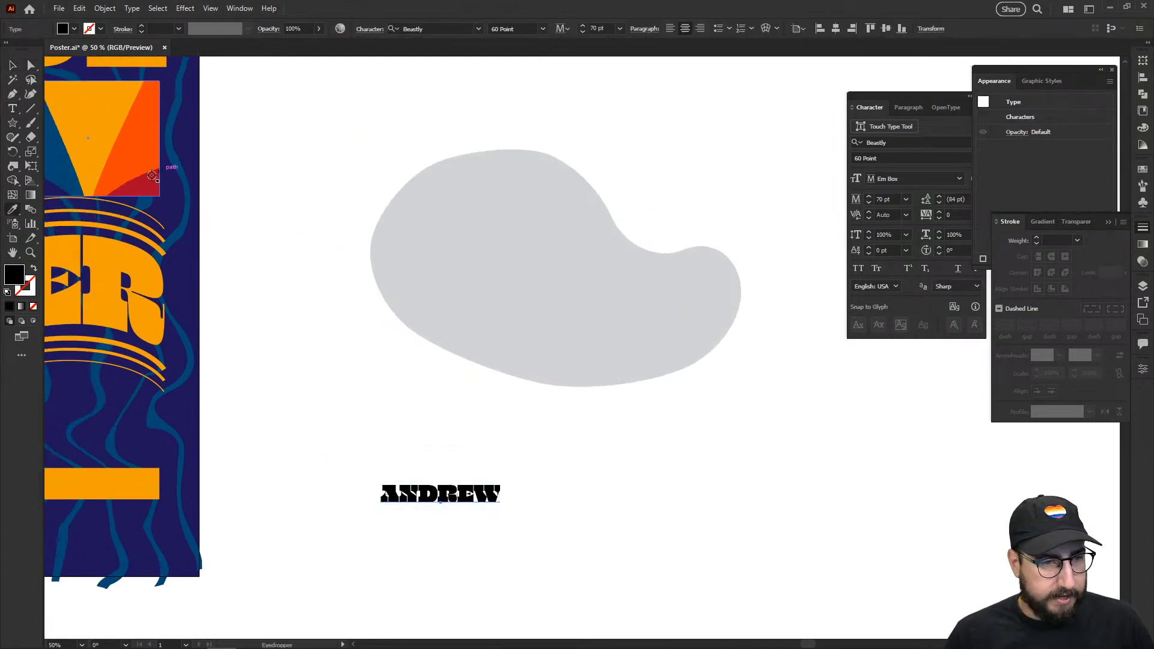
{"action": "left_click", "coordinate": [152, 174]}
{"action": "key", "text": "v"}
{"action": "left_click", "coordinate": [292, 341]}
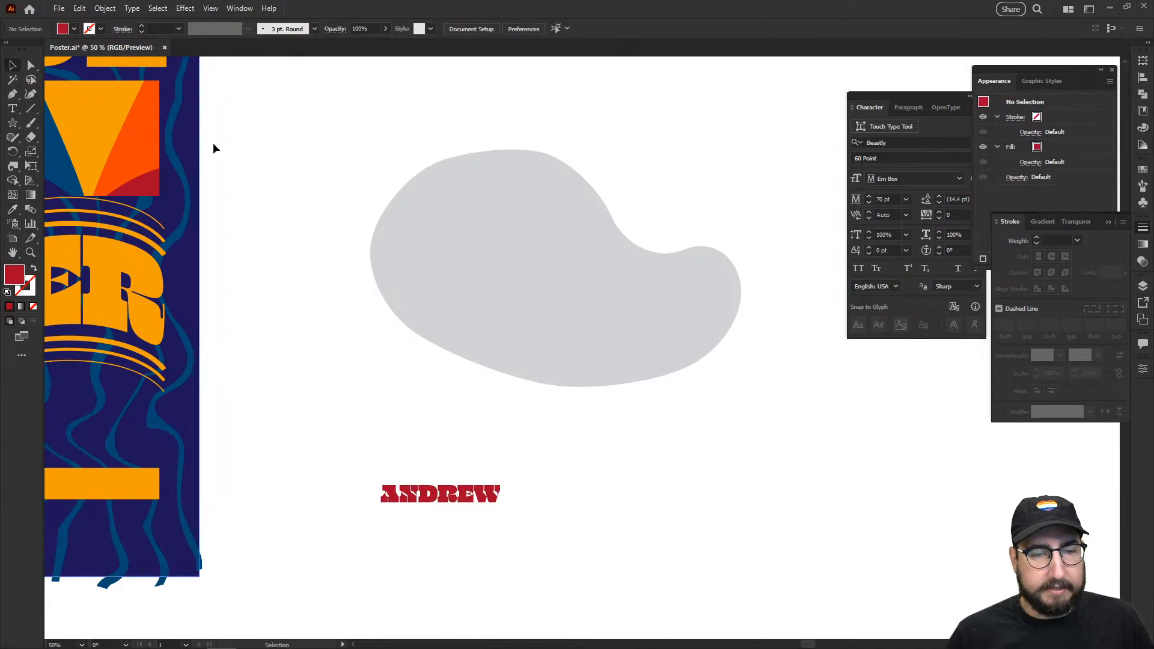
Step: Warp the name into the blob shape with Envelope Distort > Make with Top Object
{"action": "left_click_drag", "start_coordinate": [288, 150], "coordinate": [411, 348]}
{"action": "key", "text": "ctrl"}
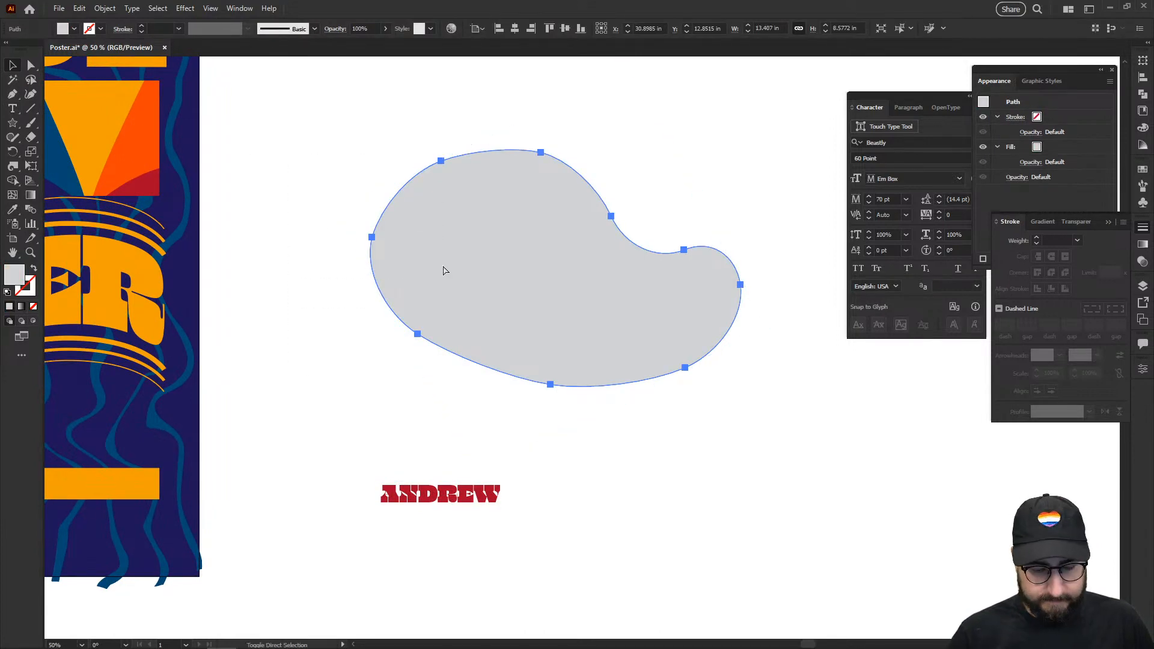
{"action": "left_click_drag", "start_coordinate": [367, 173], "coordinate": [521, 511]}
{"action": "left_click", "coordinate": [112, 10]}
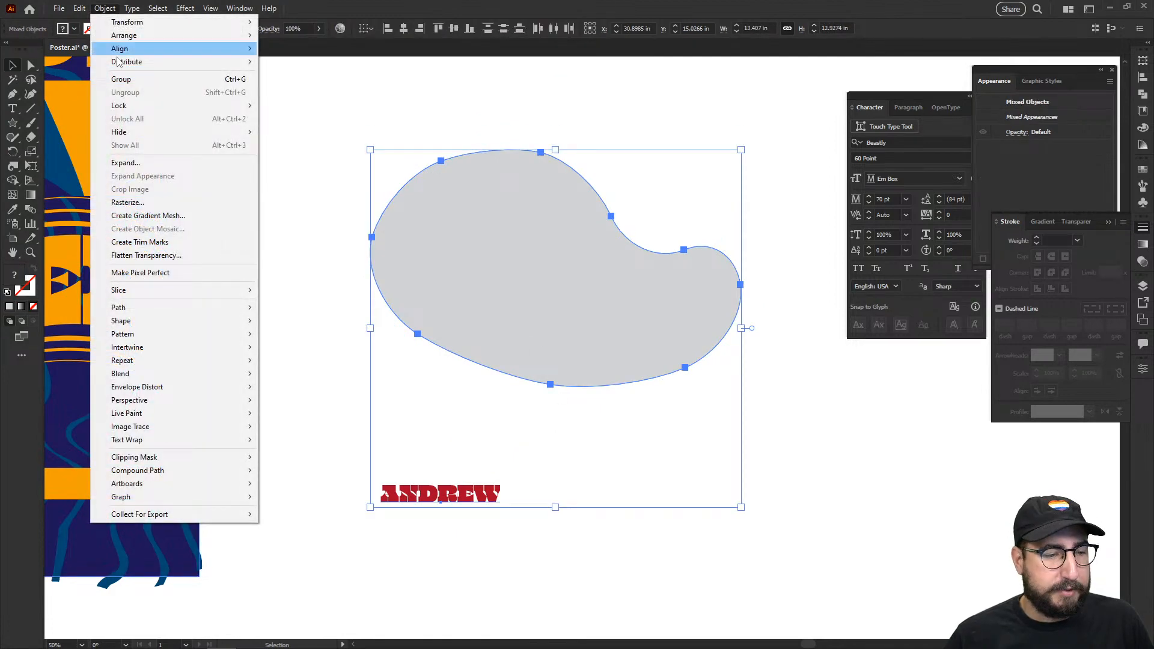
{"action": "mouse_move", "coordinate": [193, 388]}
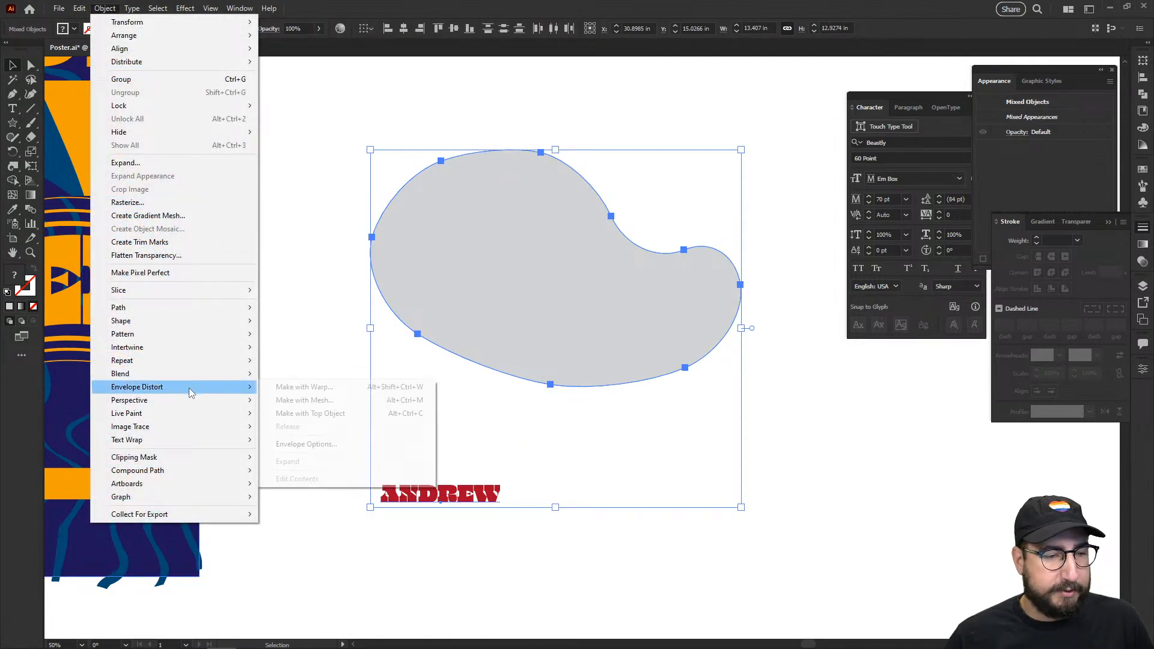
{"action": "left_click", "coordinate": [334, 413]}
{"action": "left_click", "coordinate": [349, 302]}
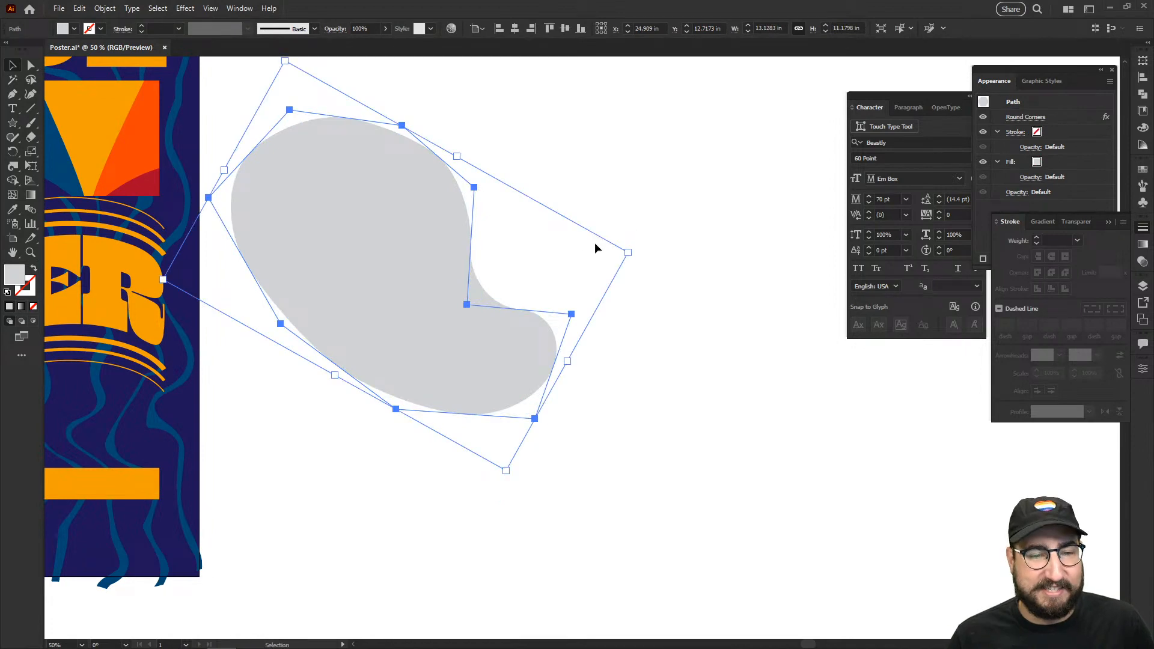
Step: Move the grey blob right and down and centre it in the view
{"action": "left_click_drag", "start_coordinate": [572, 246], "coordinate": [583, 322]}
{"action": "left_click_drag", "start_coordinate": [464, 319], "coordinate": [598, 376]}
{"action": "left_click", "coordinate": [698, 326]}
{"action": "left_click_drag", "start_coordinate": [677, 409], "coordinate": [530, 372]}
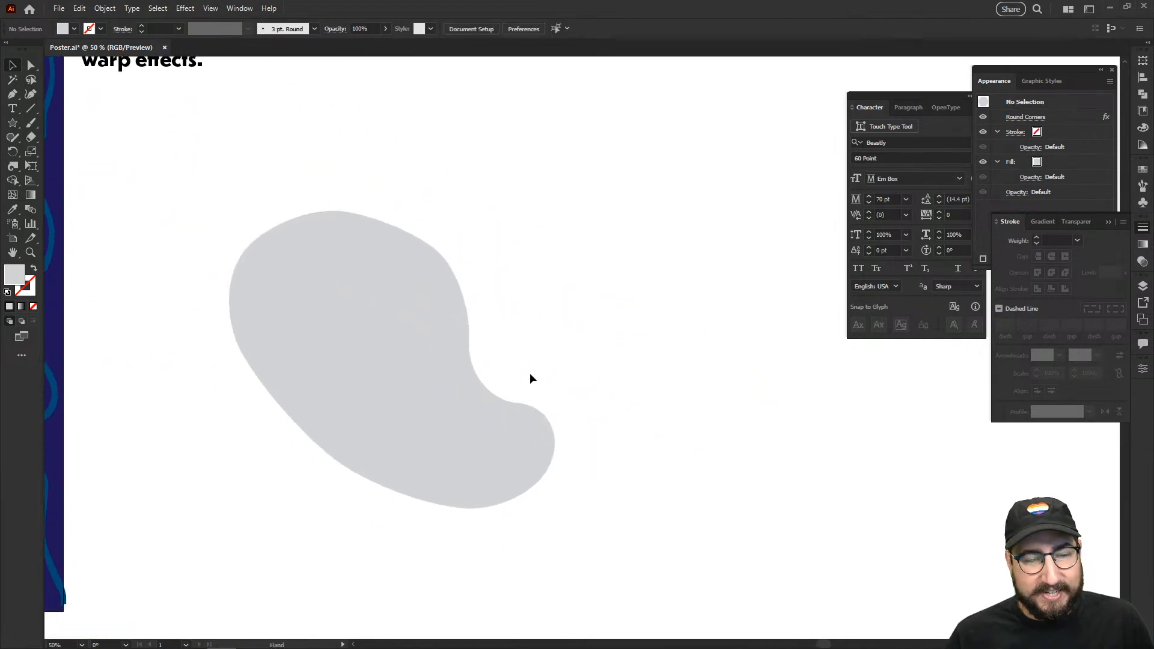
Step: In outline view, draw a new seven-corner polygon from the blob's end anchor, closing at its start
{"action": "key", "text": "p"}
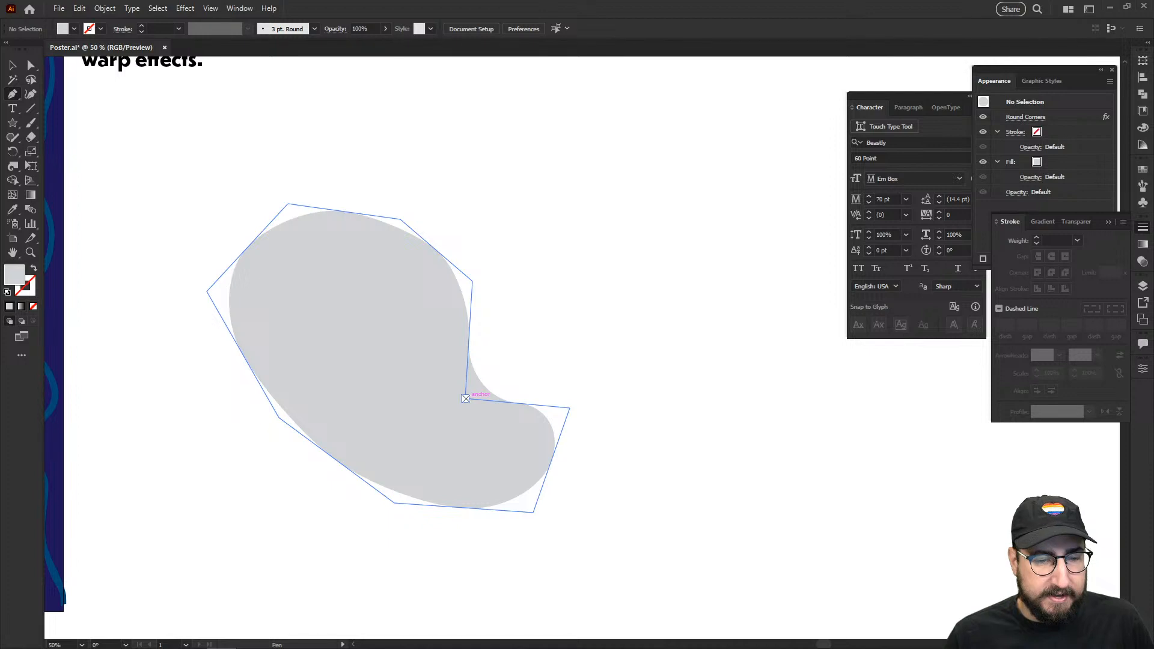
{"action": "left_click_drag", "start_coordinate": [465, 398], "coordinate": [480, 282]}
{"action": "key", "text": "ctrl+y"}
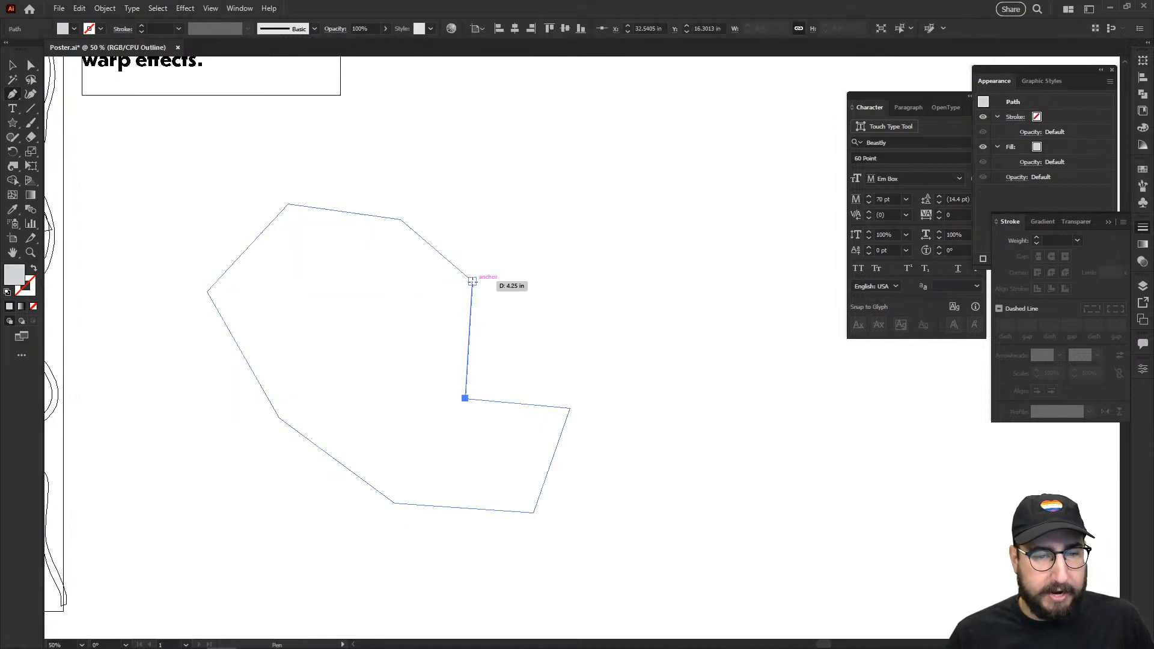
{"action": "left_click", "coordinate": [472, 281]}
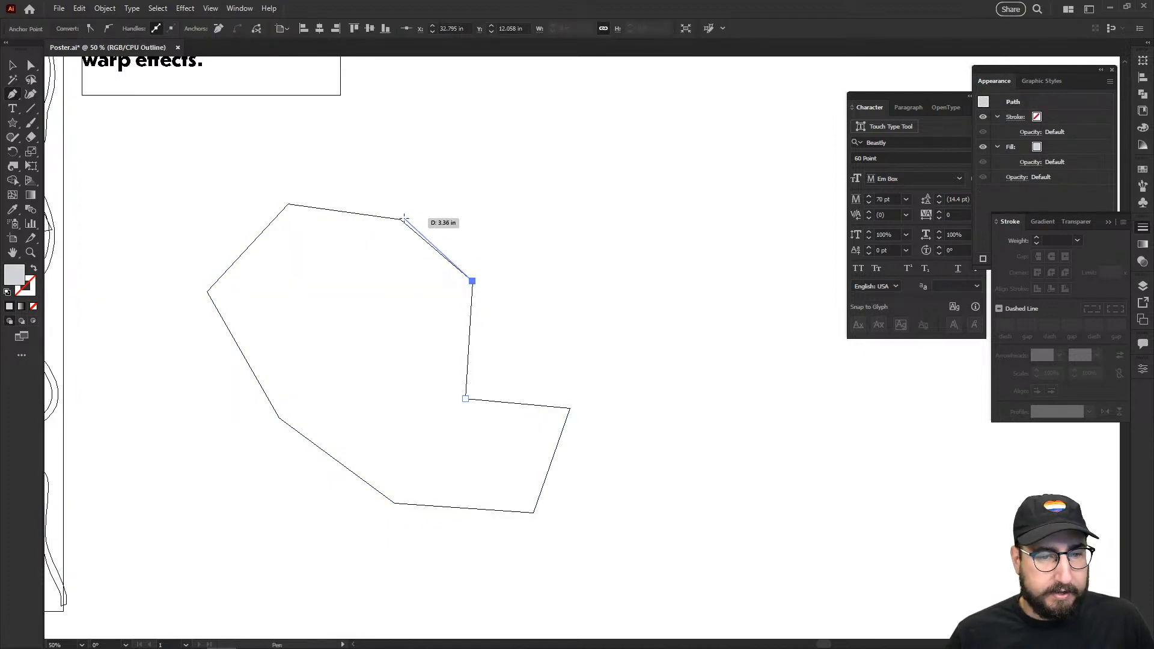
{"action": "left_click", "coordinate": [400, 218]}
{"action": "left_click", "coordinate": [465, 120]}
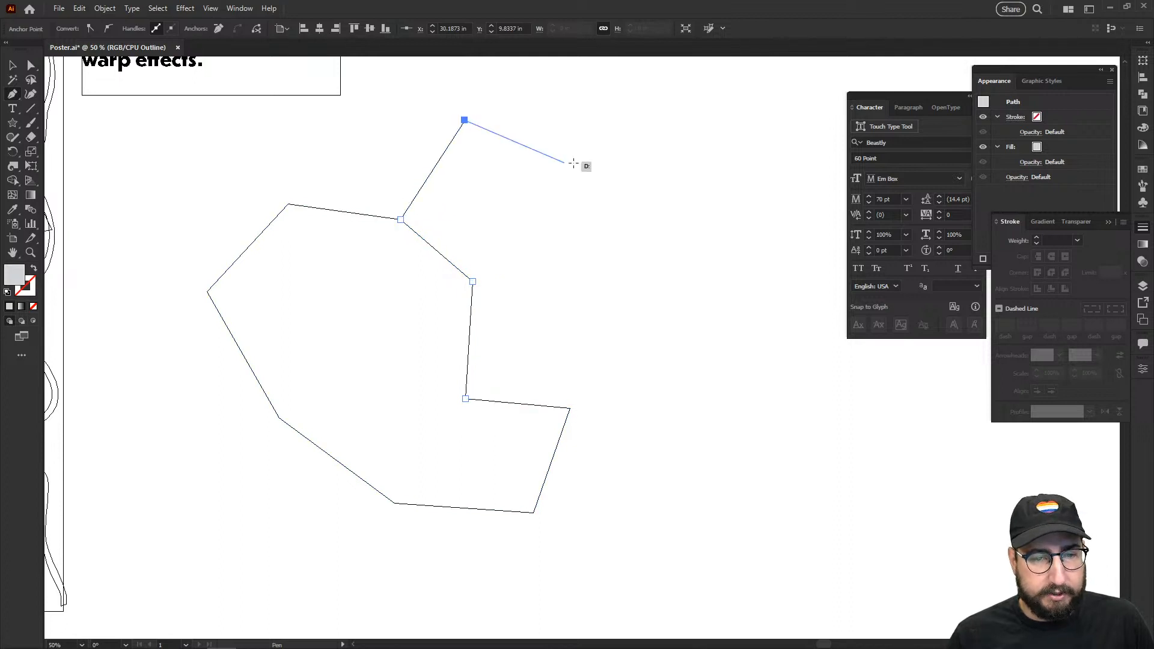
{"action": "left_click", "coordinate": [611, 162]}
{"action": "left_click", "coordinate": [724, 225]}
{"action": "left_click", "coordinate": [685, 325]}
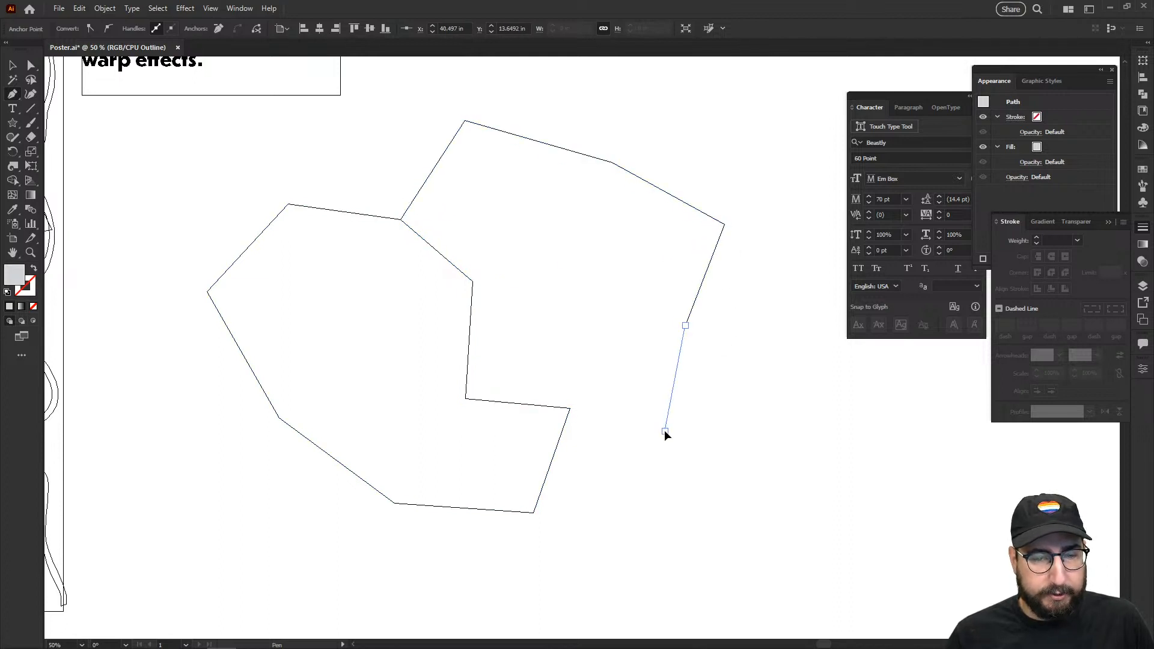
{"action": "left_click", "coordinate": [664, 430]}
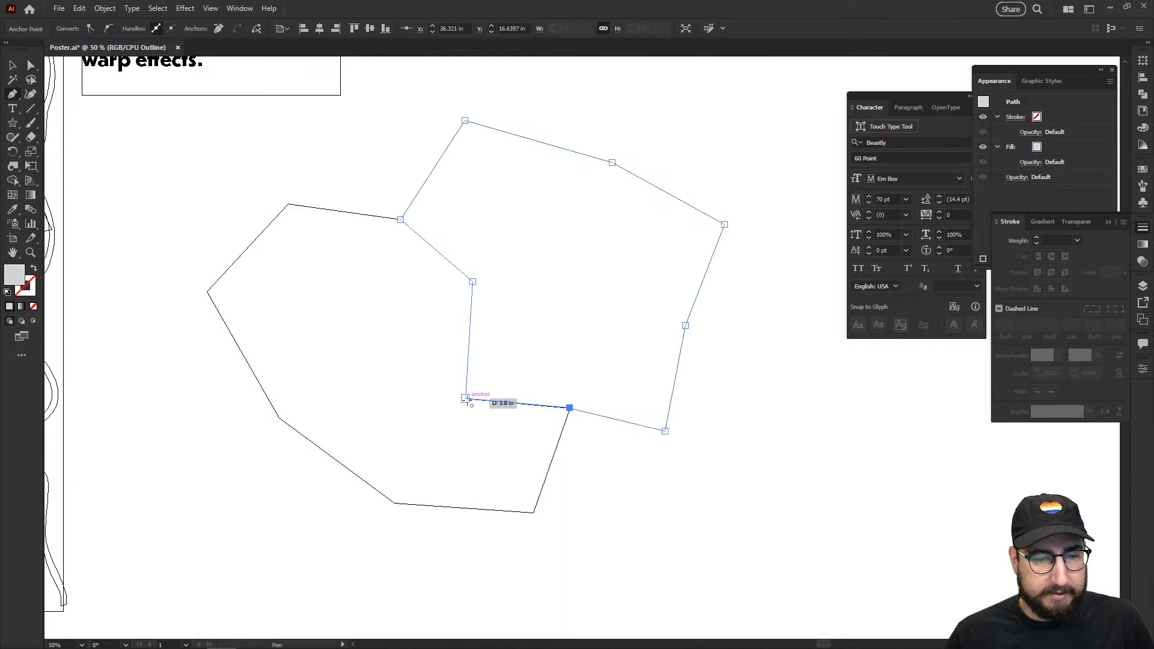
{"action": "left_click", "coordinate": [466, 399]}
{"action": "left_click_drag", "start_coordinate": [618, 487], "coordinate": [481, 487]}
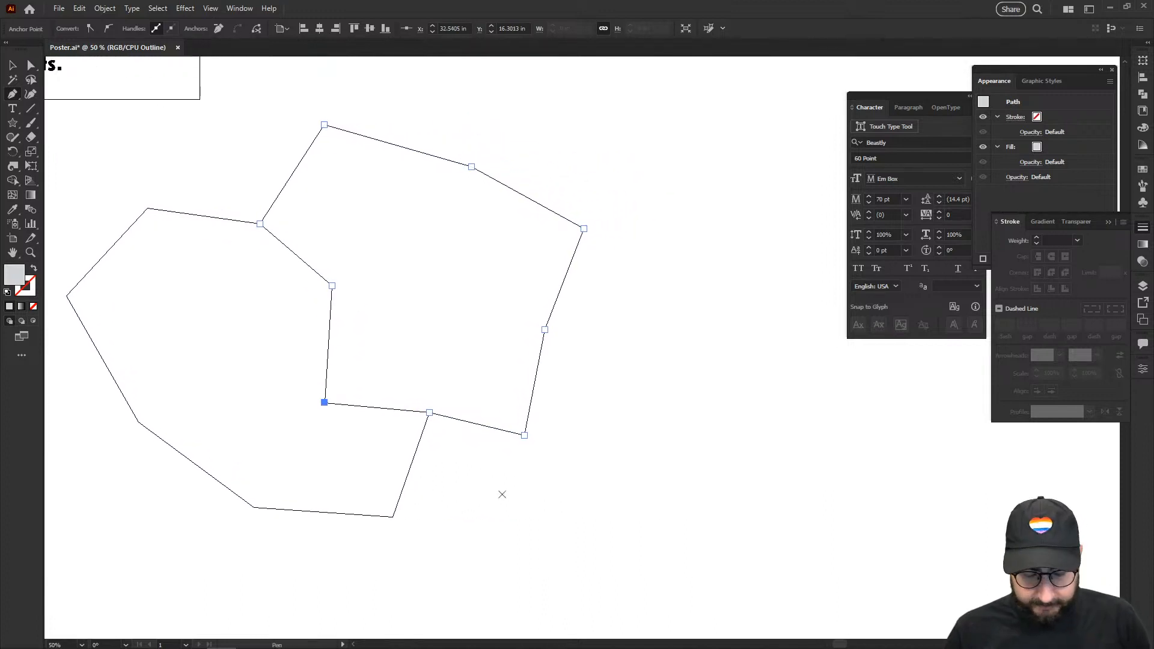
Step: Pull one anchor of the new polygon left to form a sharper corner
{"action": "key", "text": "a"}
{"action": "left_click", "coordinate": [497, 473]}
{"action": "left_click_drag", "start_coordinate": [525, 469], "coordinate": [479, 476]}
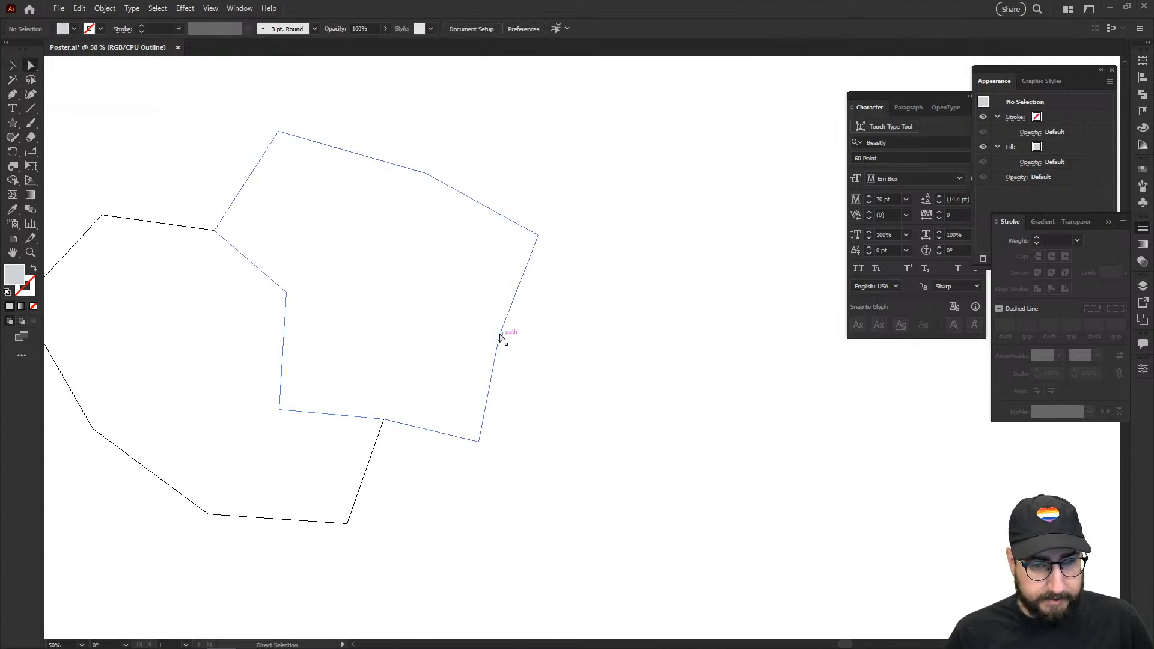
{"action": "left_click_drag", "start_coordinate": [500, 338], "coordinate": [477, 331]}
{"action": "left_click", "coordinate": [559, 381]}
Step: Draw a third polygon whose left edge joins its neighbour's corners
{"action": "key", "text": "p"}
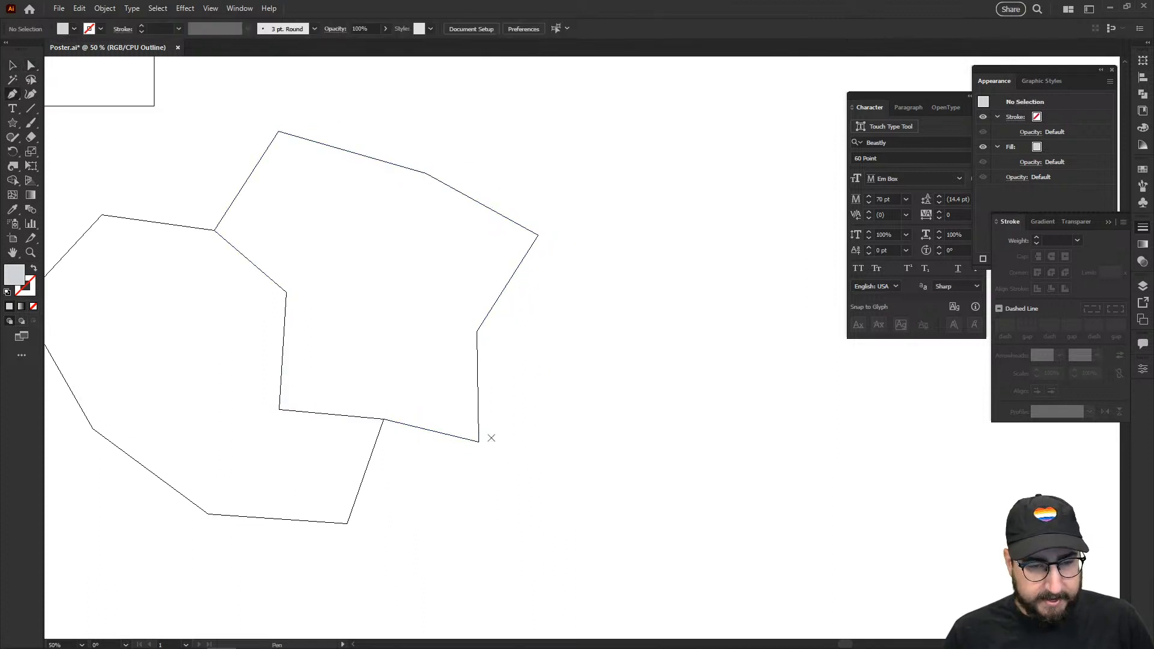
{"action": "left_click", "coordinate": [478, 441]}
{"action": "left_click", "coordinate": [476, 331]}
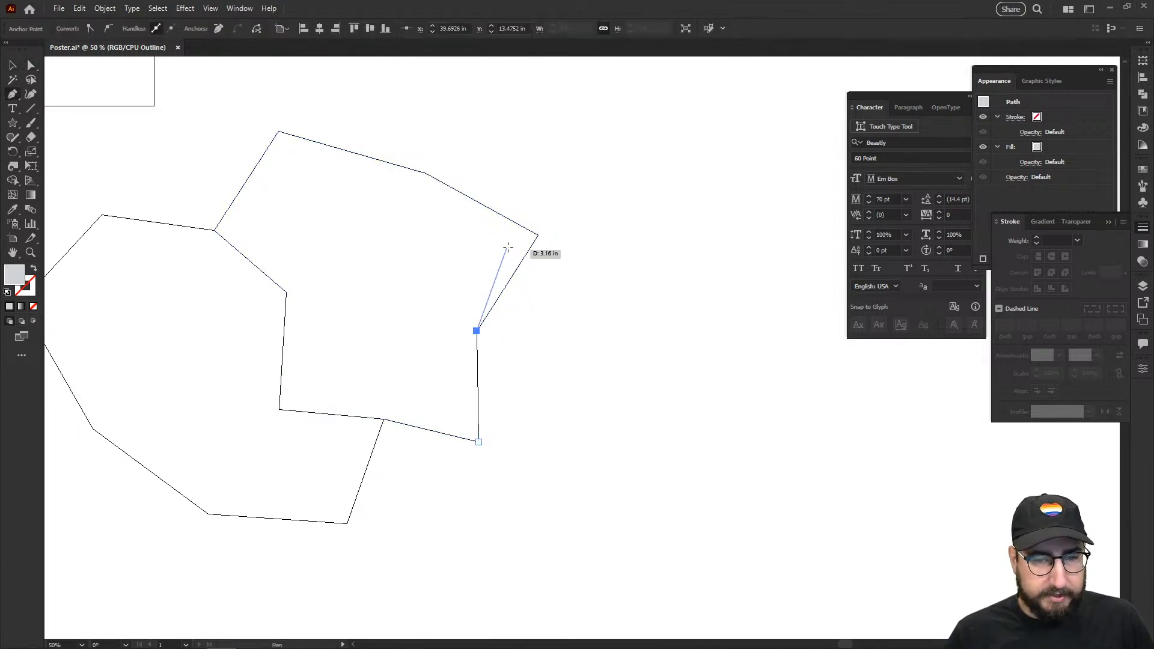
{"action": "left_click", "coordinate": [537, 235]}
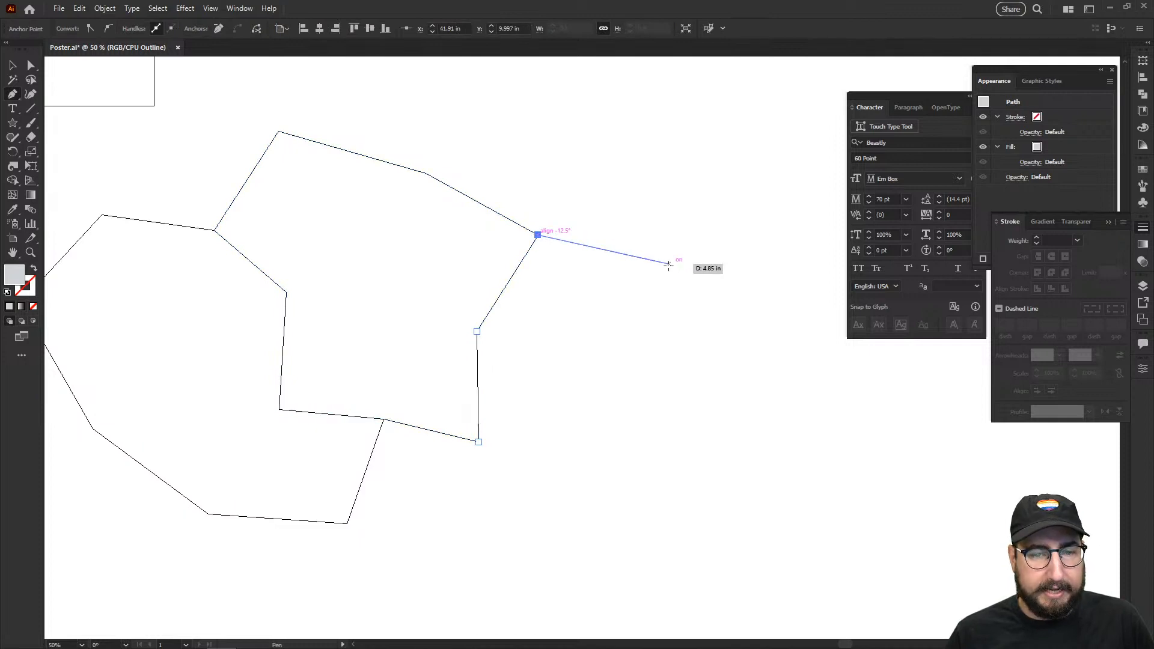
{"action": "left_click", "coordinate": [597, 208]}
{"action": "left_click", "coordinate": [731, 242]}
{"action": "left_click", "coordinate": [741, 362]}
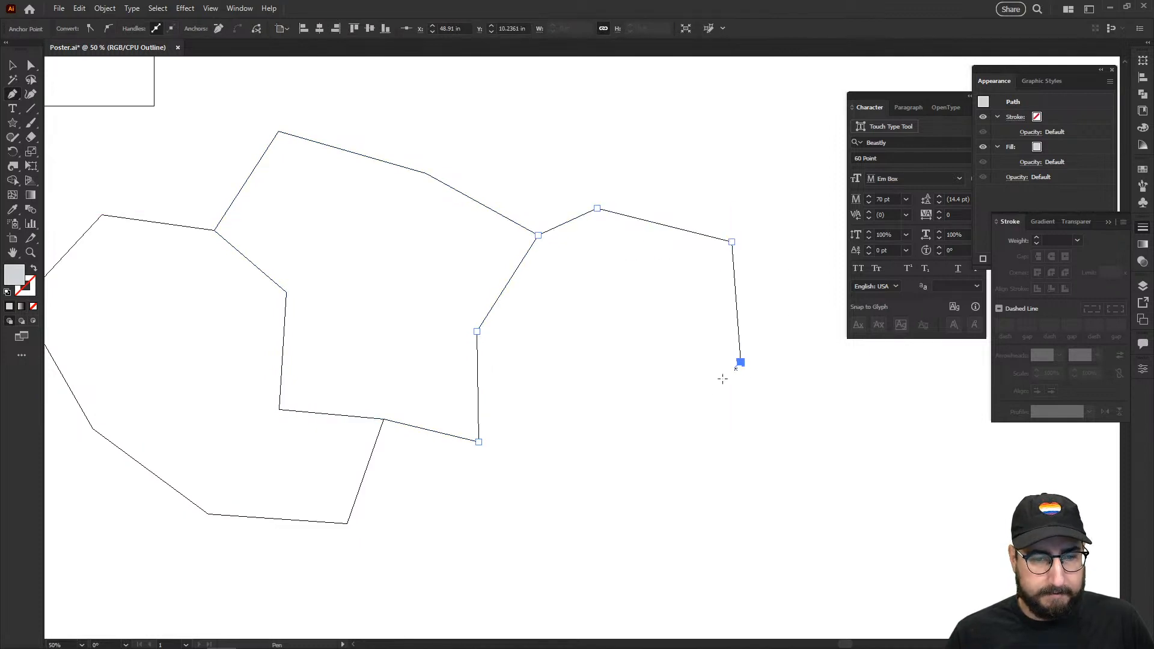
{"action": "left_click", "coordinate": [658, 417]}
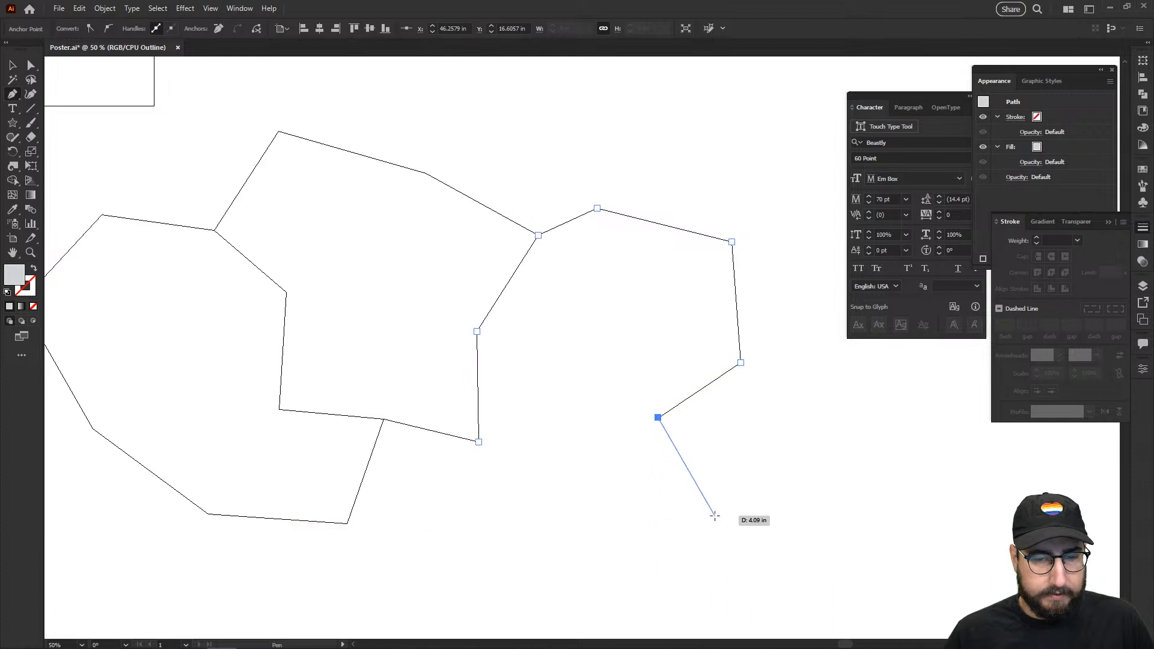
{"action": "left_click", "coordinate": [714, 516]}
{"action": "left_click", "coordinate": [560, 549]}
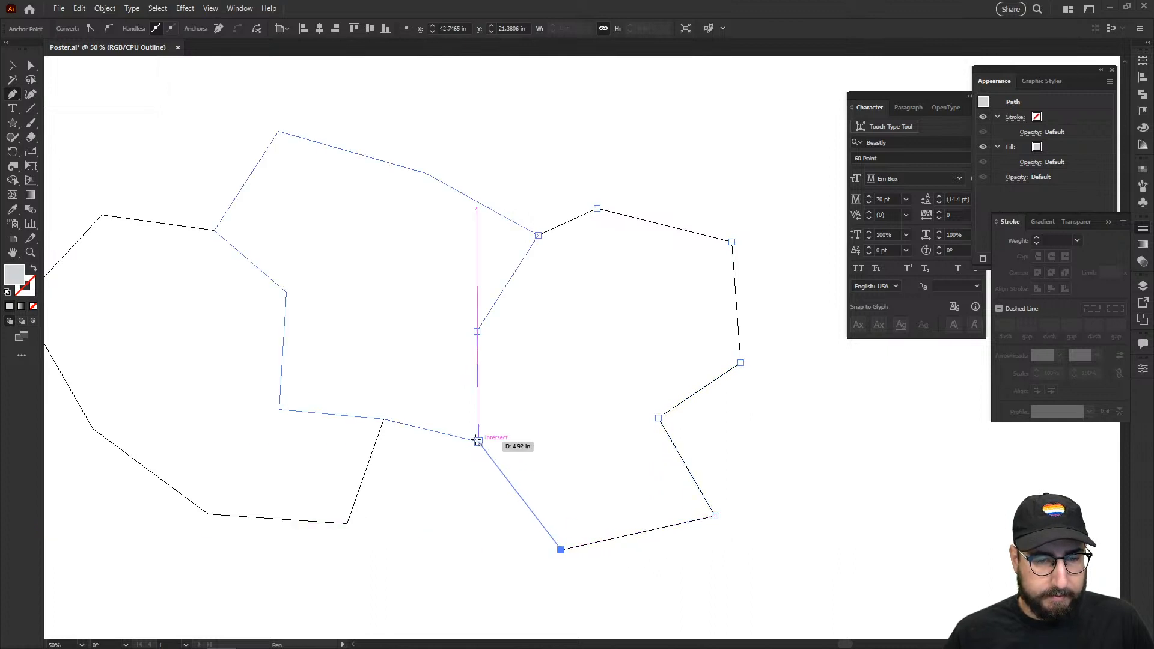
{"action": "left_click", "coordinate": [478, 442]}
{"action": "left_click_drag", "start_coordinate": [695, 379], "coordinate": [514, 343]}
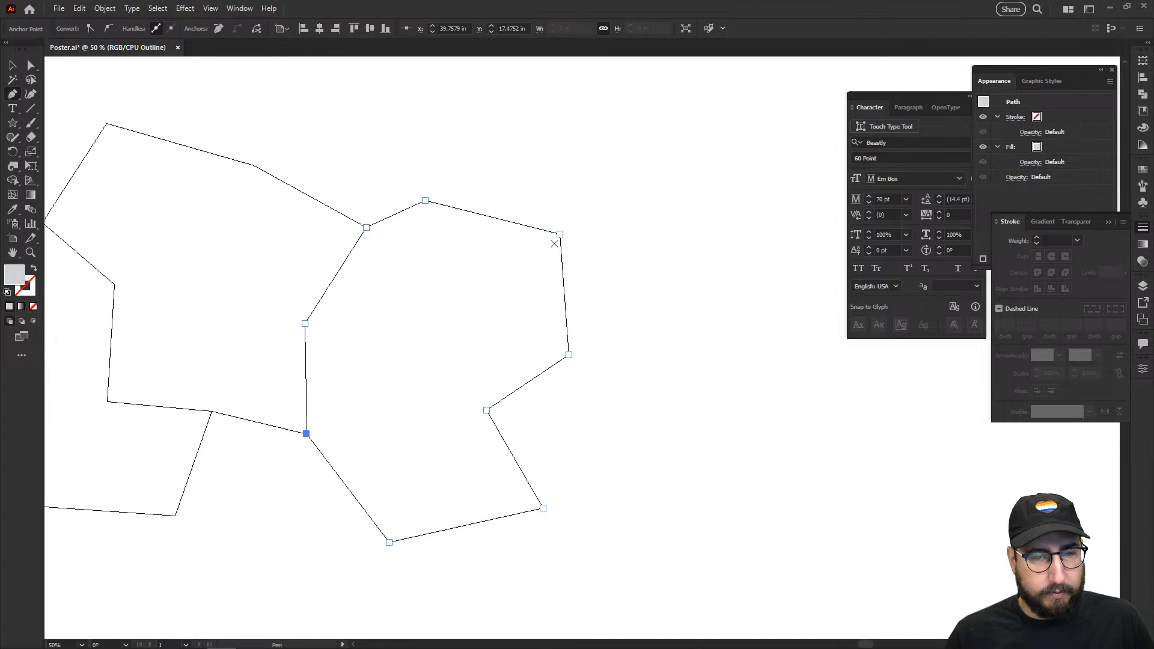
Step: Draw a fourth notched polygon starting and closing at the third shape's top-right corner
{"action": "left_click", "coordinate": [603, 253], "text": "ctrl"}
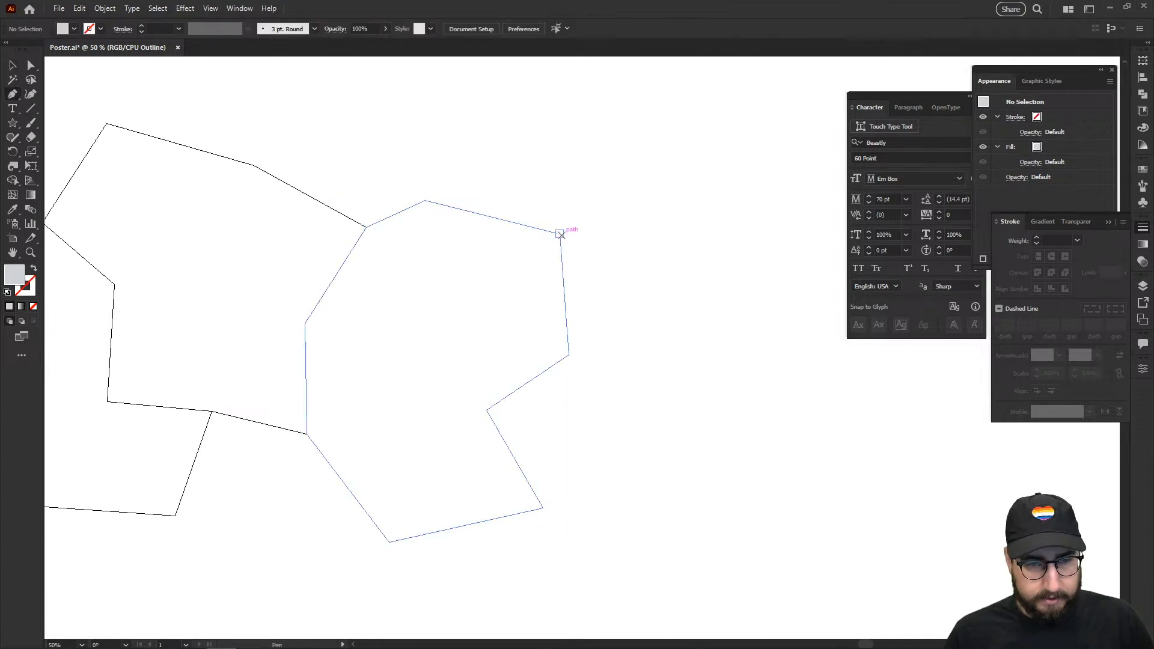
{"action": "left_click", "coordinate": [560, 234]}
{"action": "left_click", "coordinate": [569, 354]}
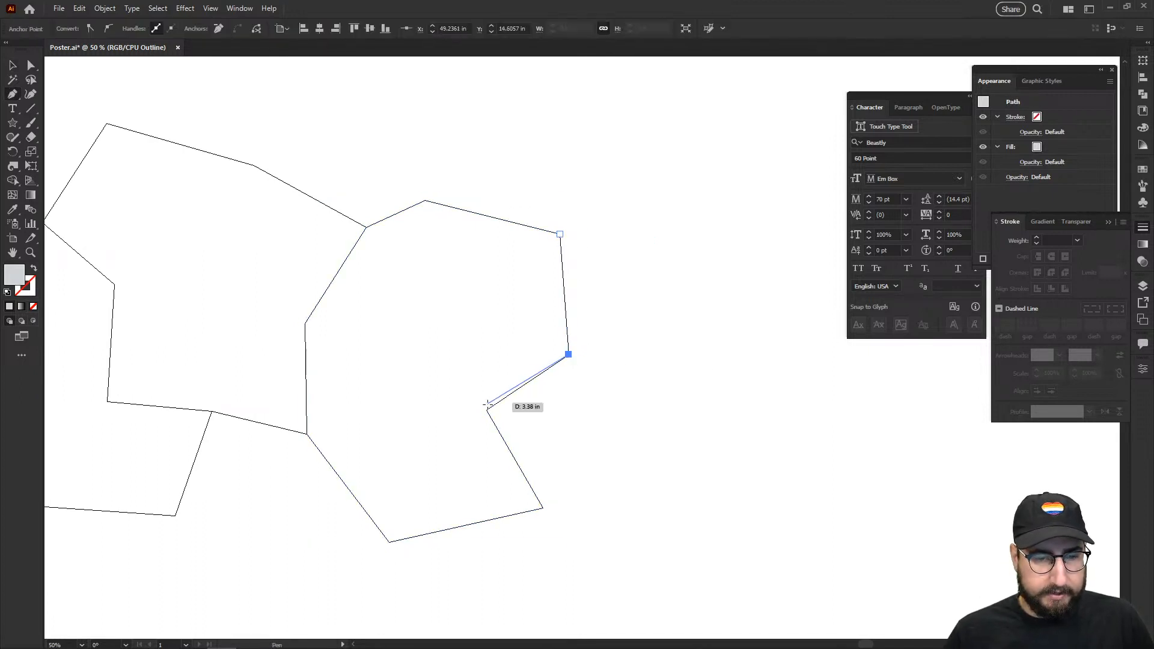
{"action": "left_click", "coordinate": [487, 409]}
{"action": "left_click", "coordinate": [542, 508]}
{"action": "left_click", "coordinate": [663, 530]}
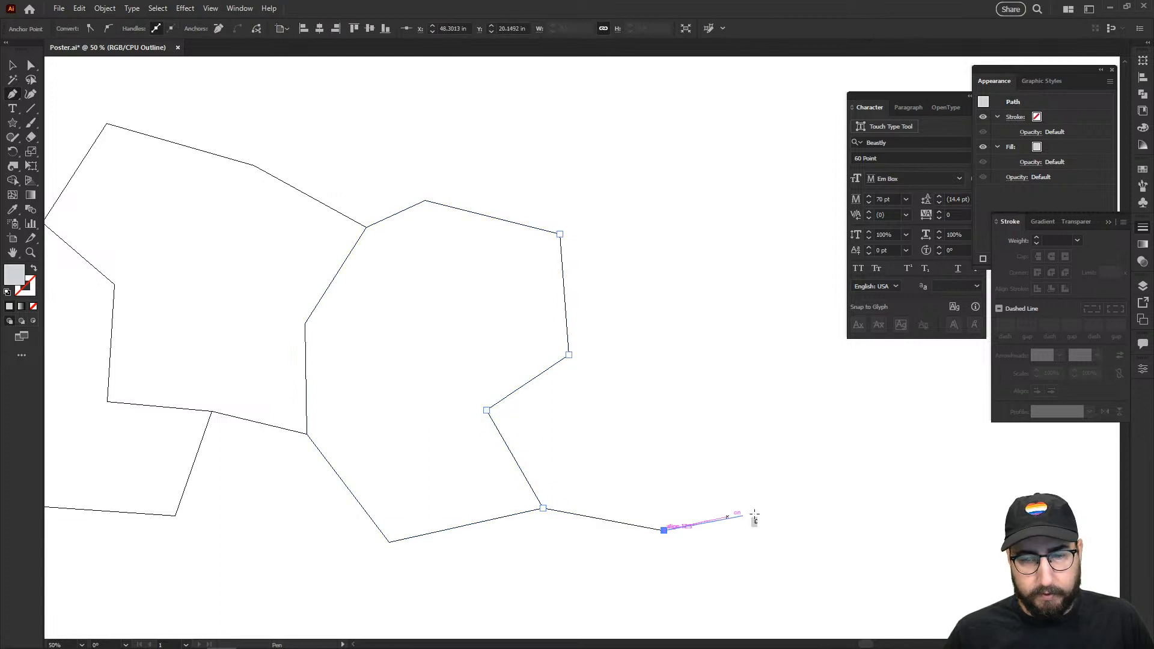
{"action": "left_click", "coordinate": [810, 498]}
{"action": "left_click", "coordinate": [804, 417]}
{"action": "left_click", "coordinate": [731, 366]}
{"action": "left_click", "coordinate": [789, 258]}
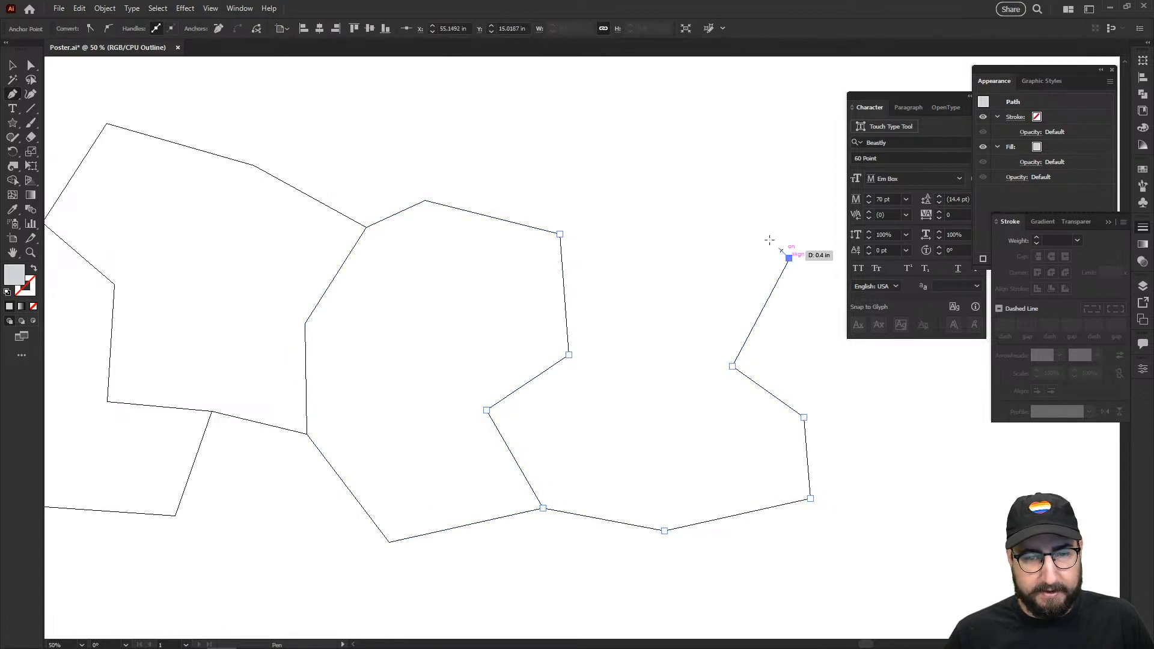
{"action": "left_click", "coordinate": [691, 177]}
{"action": "left_click", "coordinate": [560, 233]}
{"action": "key", "text": "v"}
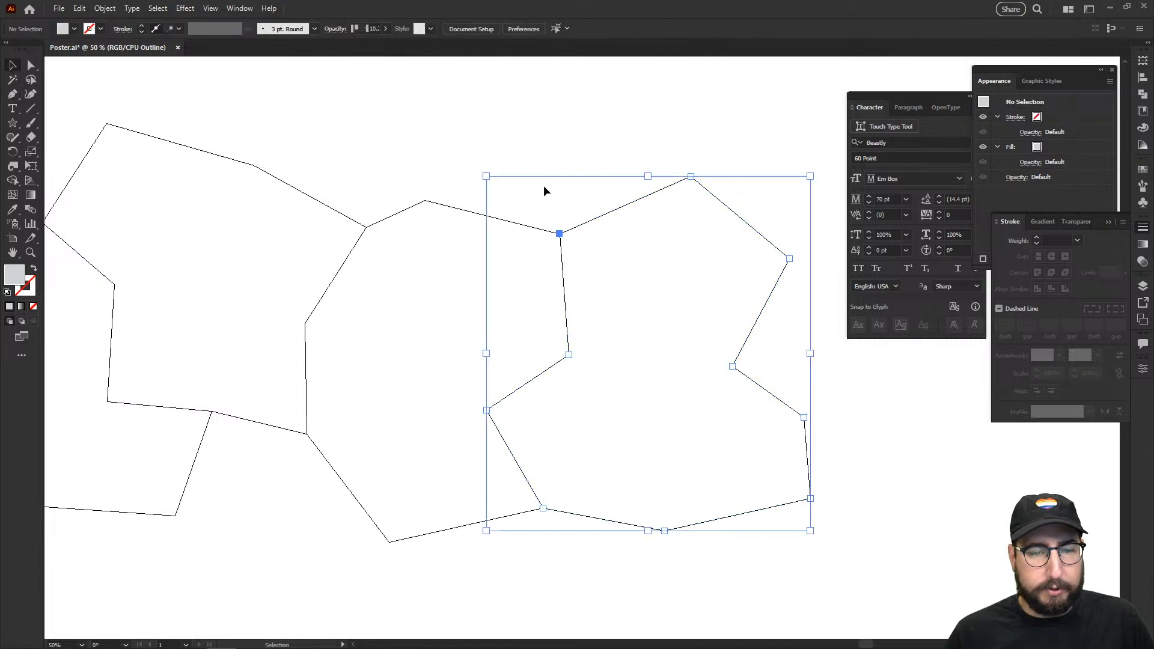
{"action": "left_click", "coordinate": [543, 191]}
{"action": "left_click_drag", "start_coordinate": [405, 366], "coordinate": [484, 336]}
Step: Return to full-colour preview and remove the leftover Round Corners effect from the left shape
{"action": "left_click", "coordinate": [514, 335], "text": "ctrl+alt"}
{"action": "left_click_drag", "start_coordinate": [572, 445], "coordinate": [521, 440]}
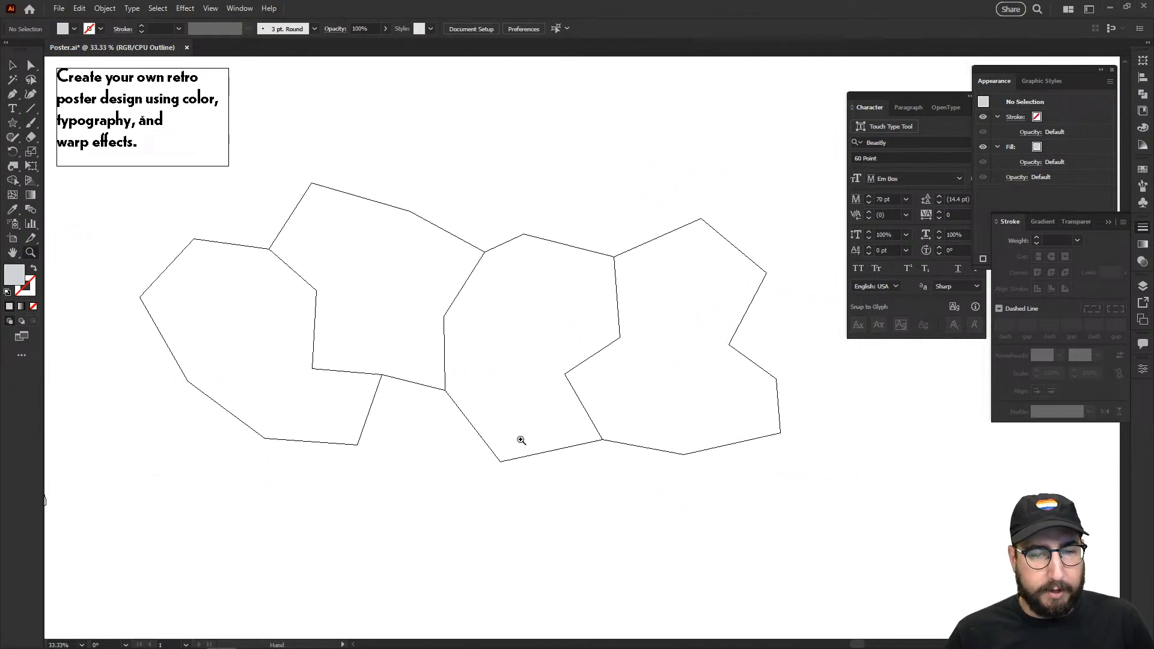
{"action": "key", "text": "ctrl+y"}
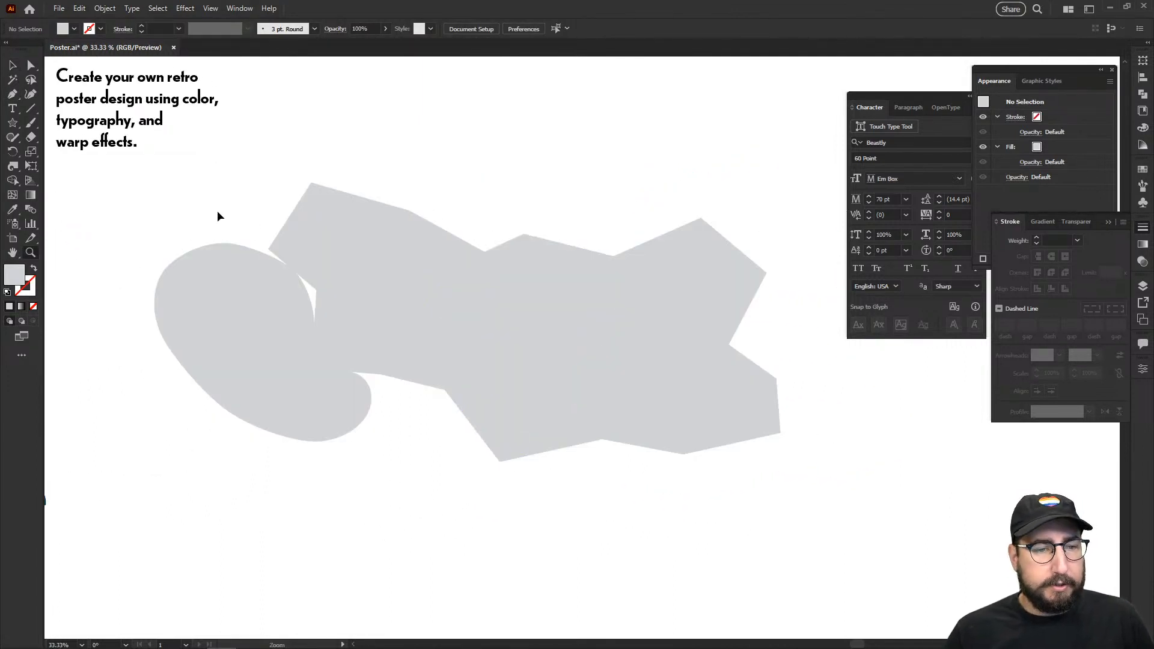
{"action": "left_click_drag", "start_coordinate": [181, 201], "coordinate": [831, 470]}
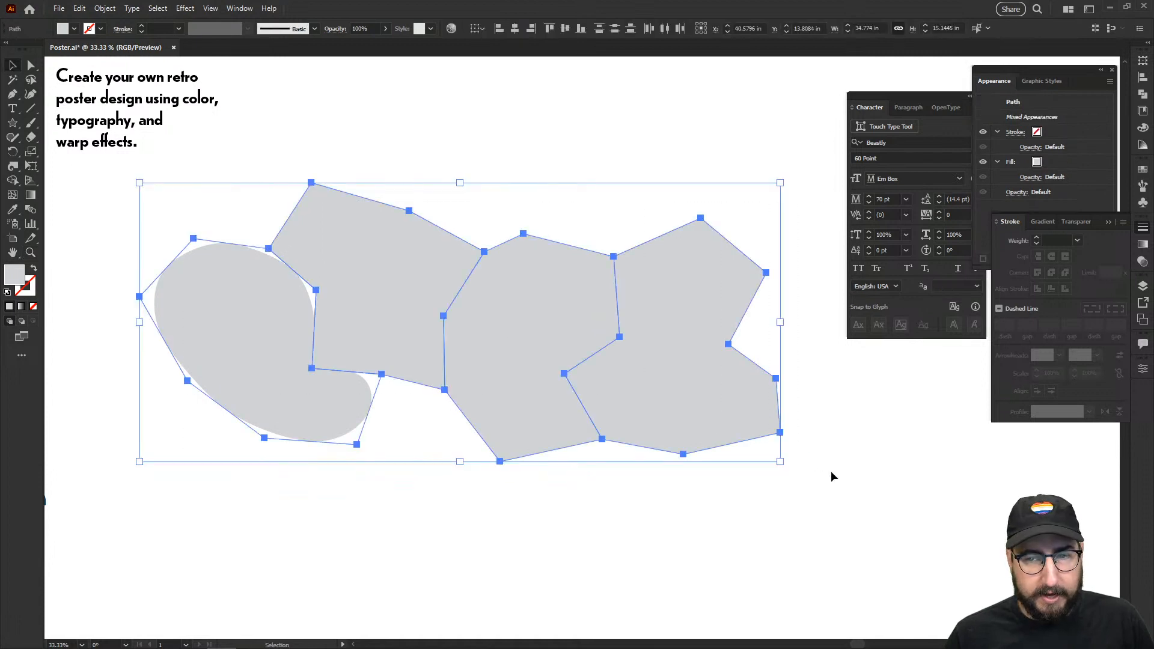
{"action": "left_click", "coordinate": [304, 258]}
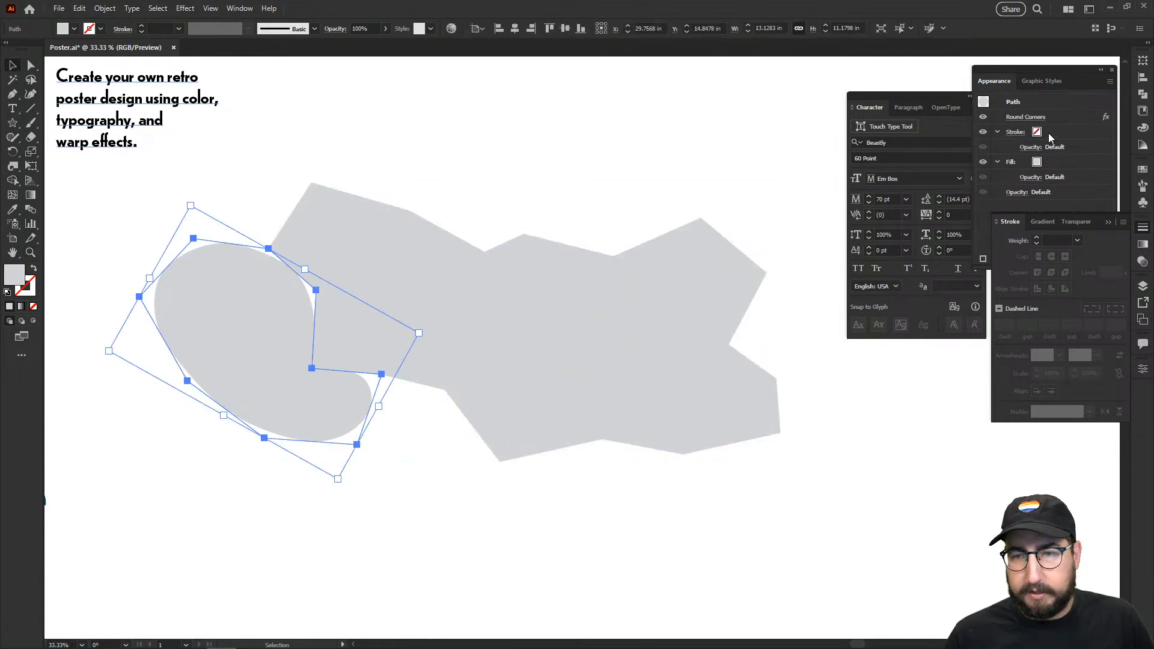
{"action": "left_click", "coordinate": [1072, 122]}
{"action": "left_click", "coordinate": [1096, 258]}
{"action": "left_click", "coordinate": [704, 171]}
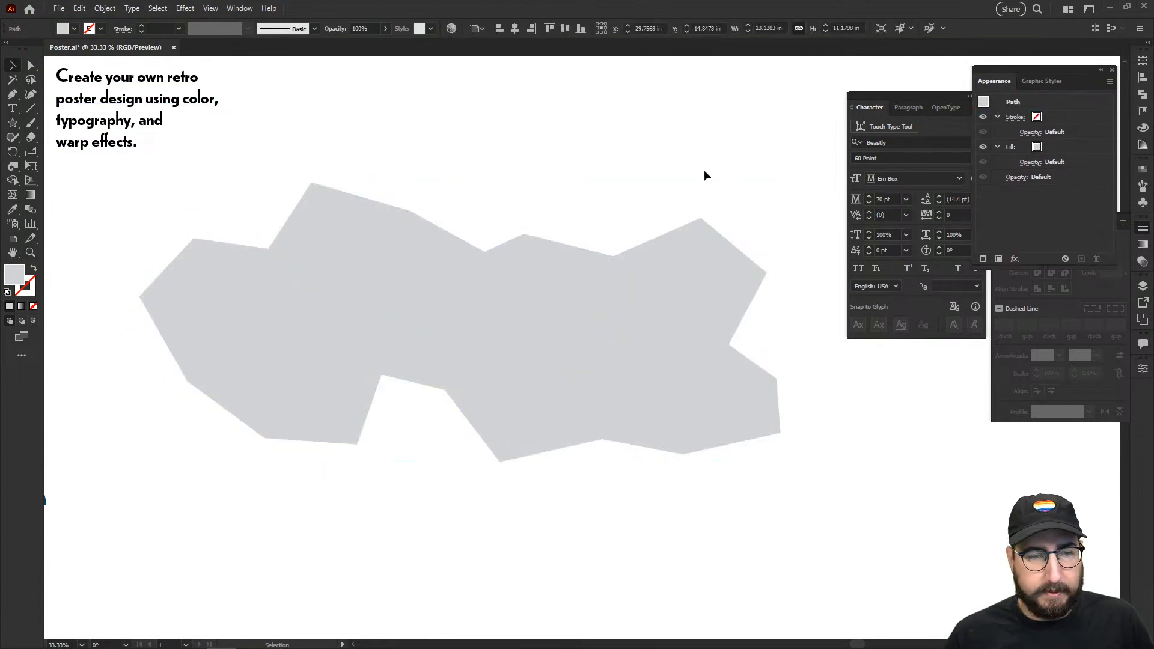
Step: Apply Round Corners to all four polygons together, turning them into blobs
{"action": "left_click_drag", "start_coordinate": [727, 149], "coordinate": [312, 408]}
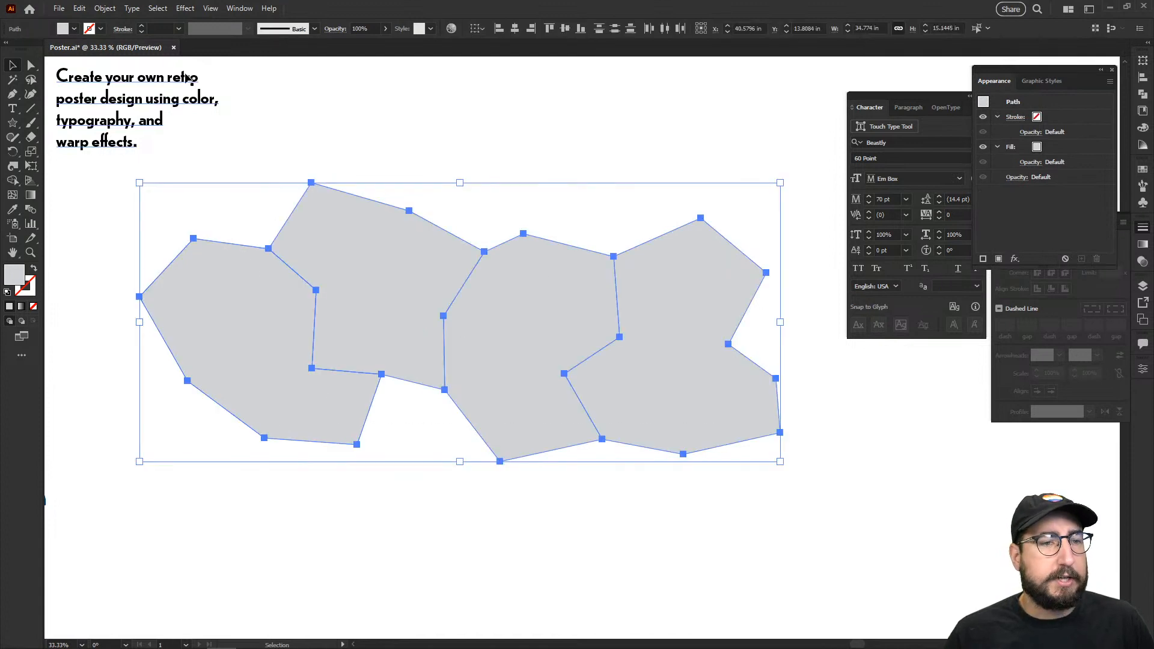
{"action": "left_click", "coordinate": [116, 9]}
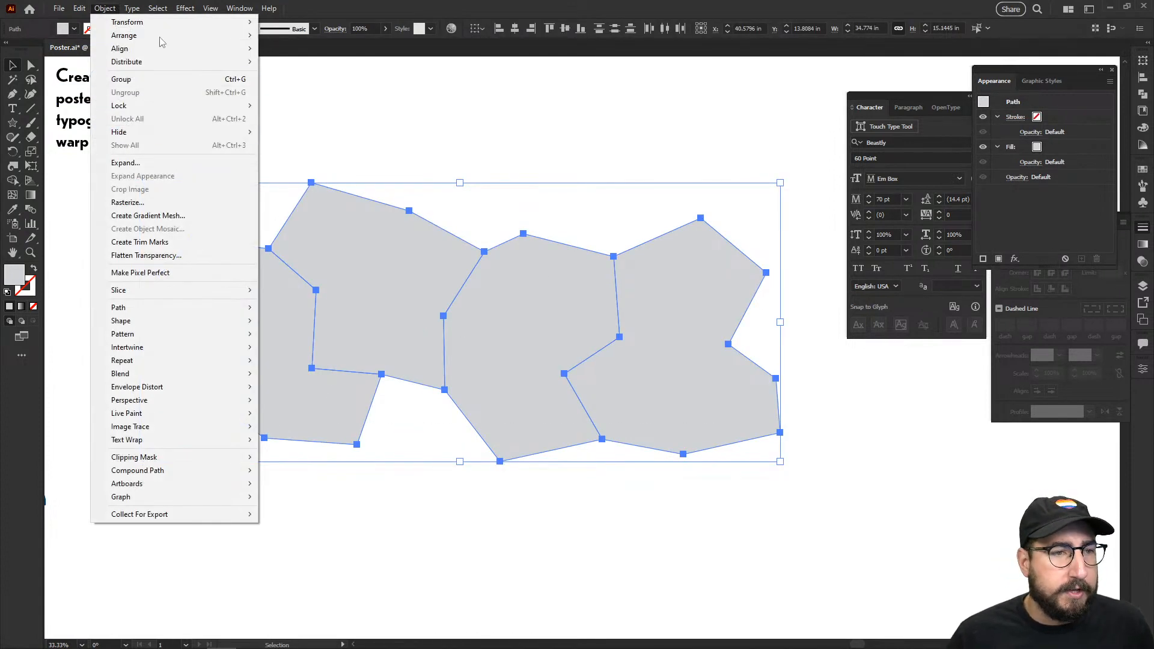
{"action": "left_click", "coordinate": [185, 7]}
{"action": "left_click", "coordinate": [185, 7]}
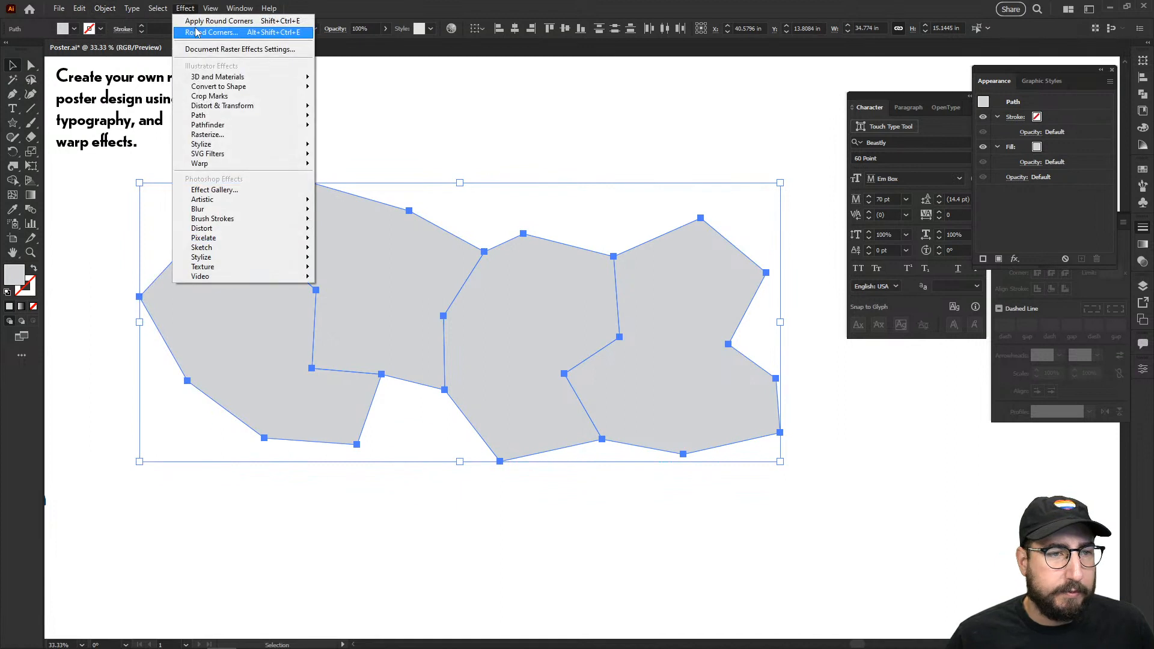
{"action": "left_click", "coordinate": [200, 21]}
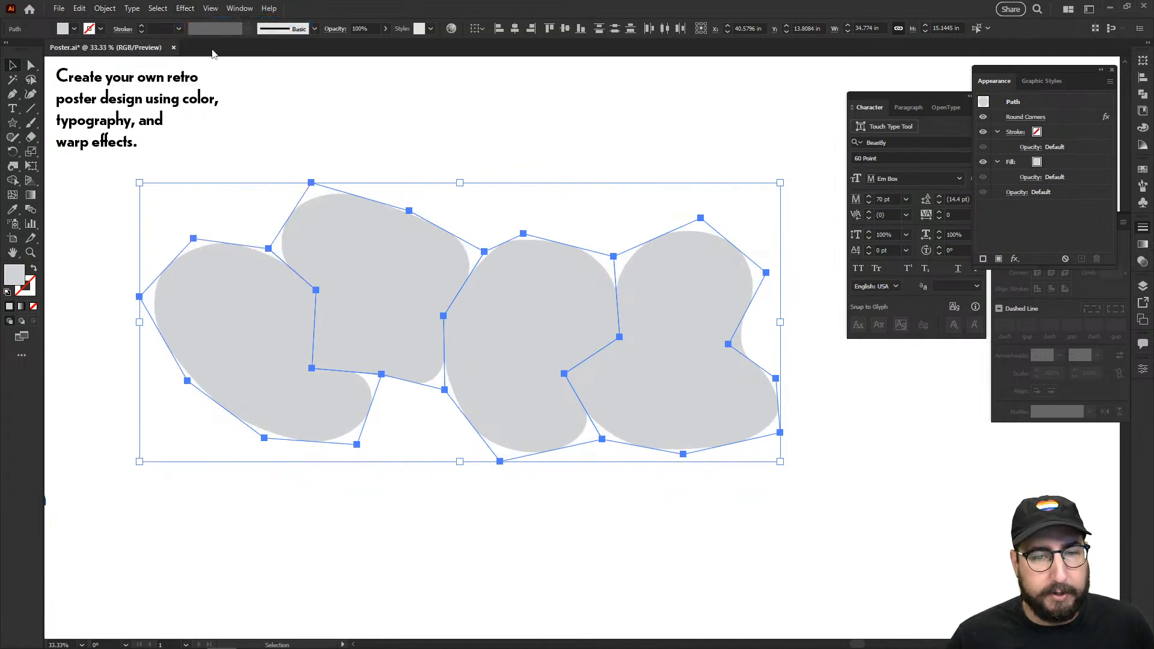
{"action": "left_click", "coordinate": [381, 126]}
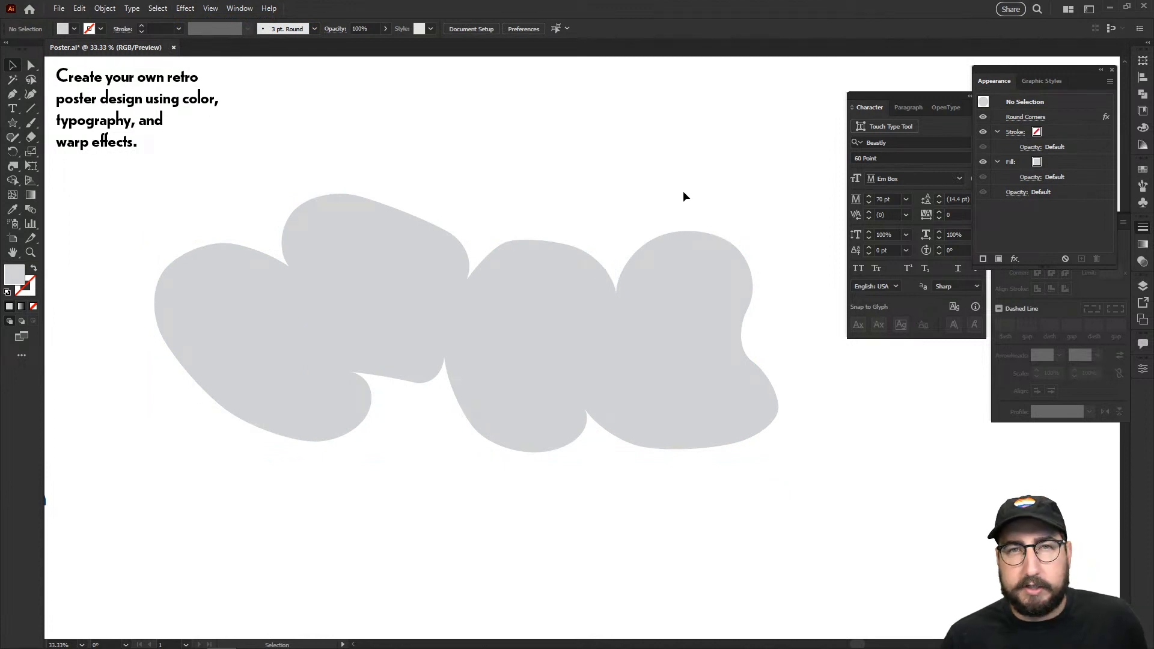
Step: Scale each of the four blobs individually to 90% with Transform Each
{"action": "left_click_drag", "start_coordinate": [705, 194], "coordinate": [283, 430]}
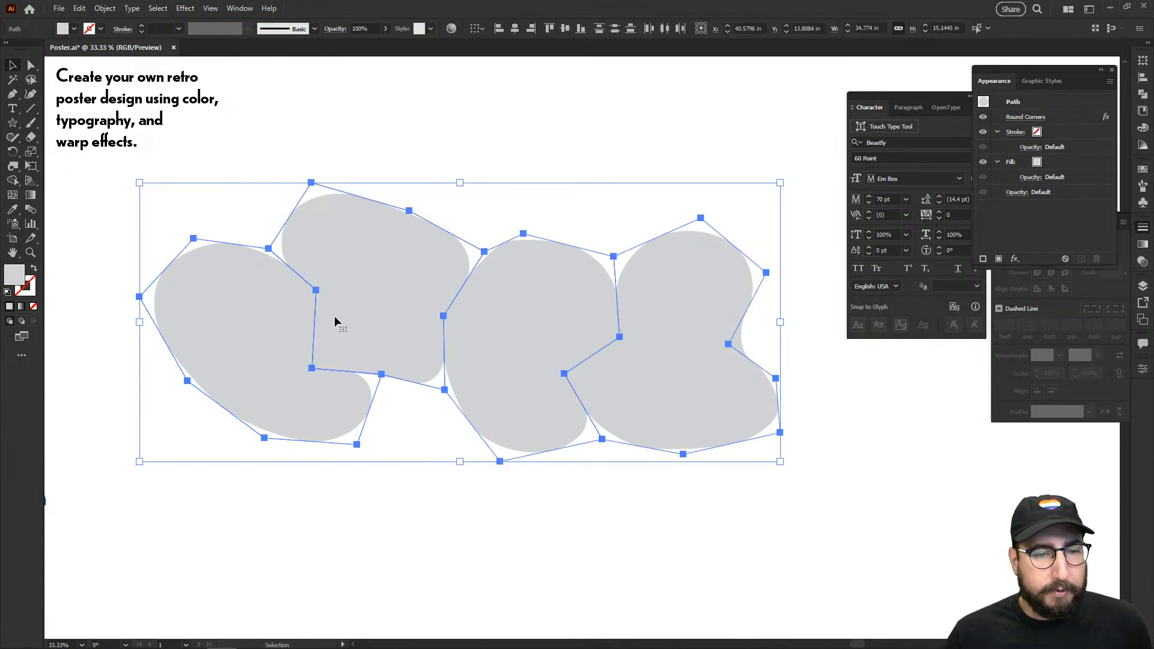
{"action": "left_click", "coordinate": [113, 9]}
{"action": "mouse_move", "coordinate": [130, 22]}
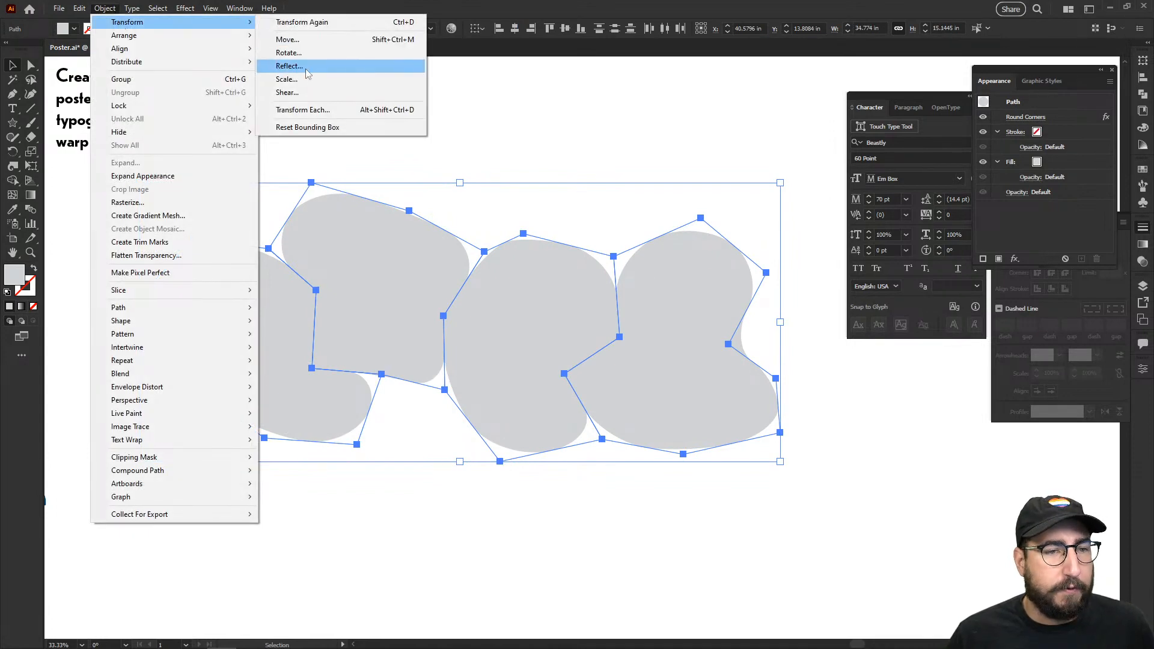
{"action": "left_click", "coordinate": [303, 110]}
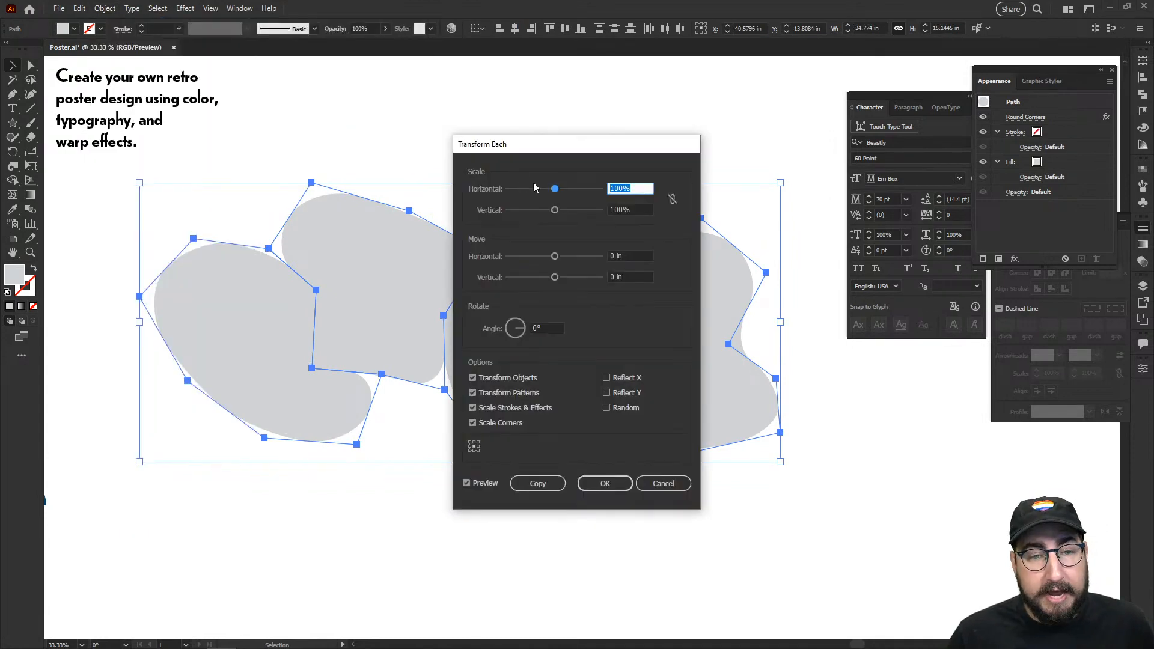
{"action": "type", "text": "90"}
{"action": "key", "text": "Tab"}
{"action": "key", "text": "Tab"}
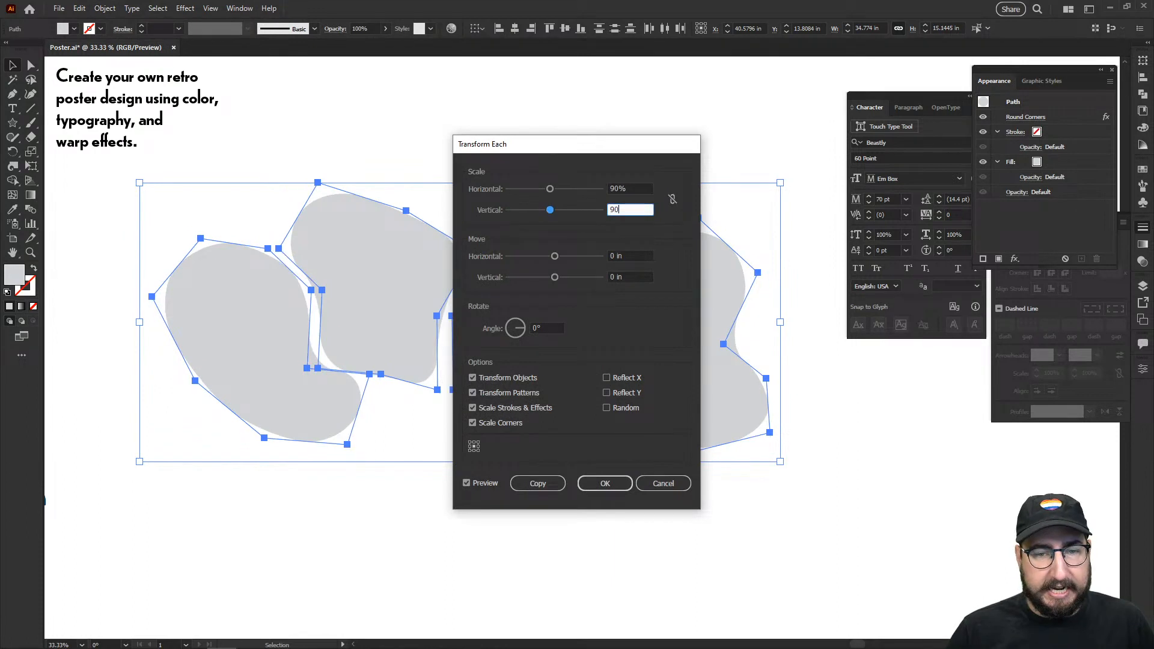
{"action": "left_click_drag", "start_coordinate": [569, 146], "coordinate": [822, 117]}
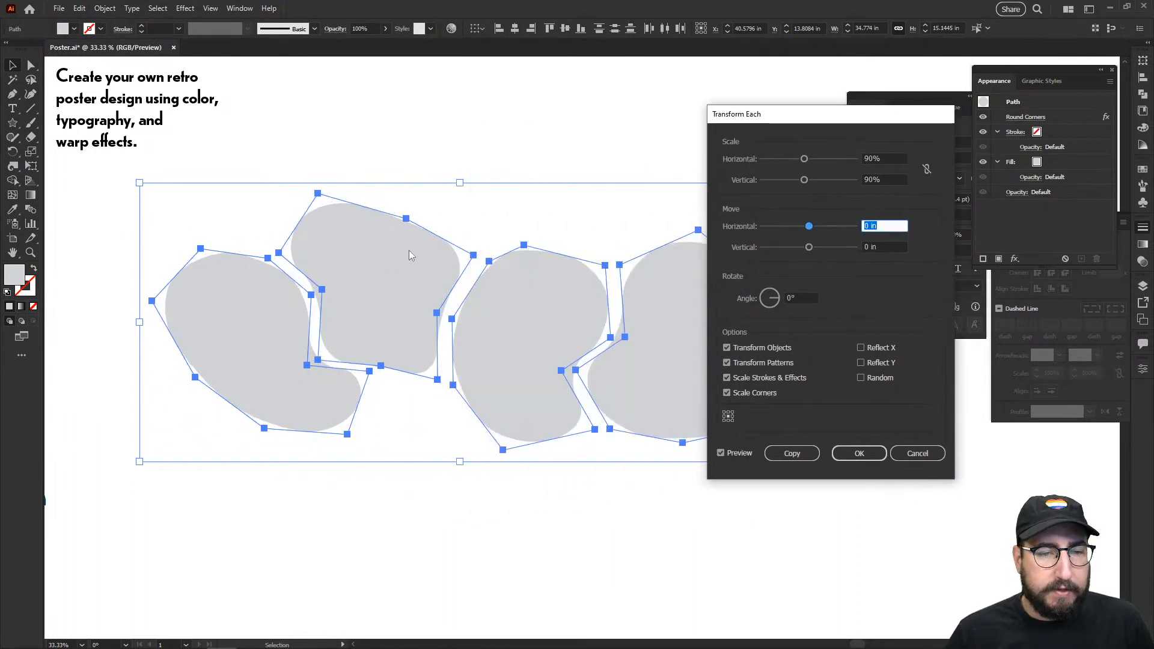
{"action": "left_click", "coordinate": [859, 453]}
Step: Expand the blobs' appearance so the rounded corners become real geometry
{"action": "left_click", "coordinate": [105, 8]}
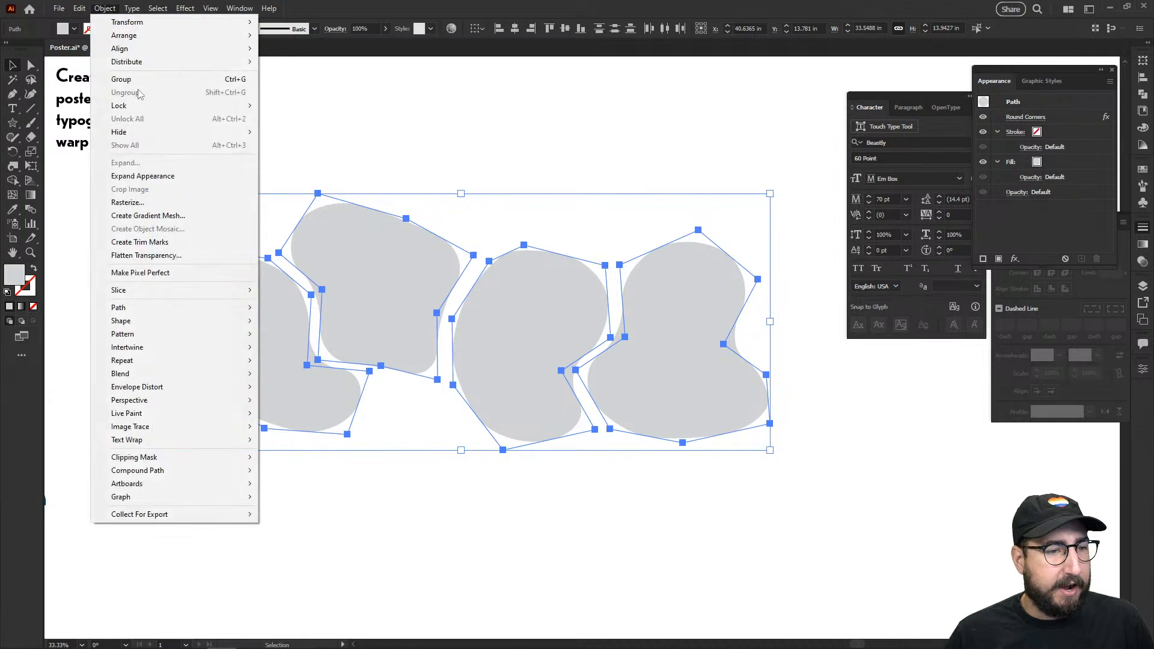
{"action": "left_click", "coordinate": [155, 173]}
{"action": "left_click", "coordinate": [437, 228]}
{"action": "scroll", "coordinate": [442, 234], "scroll_direction": "down", "scroll_amount": 1}
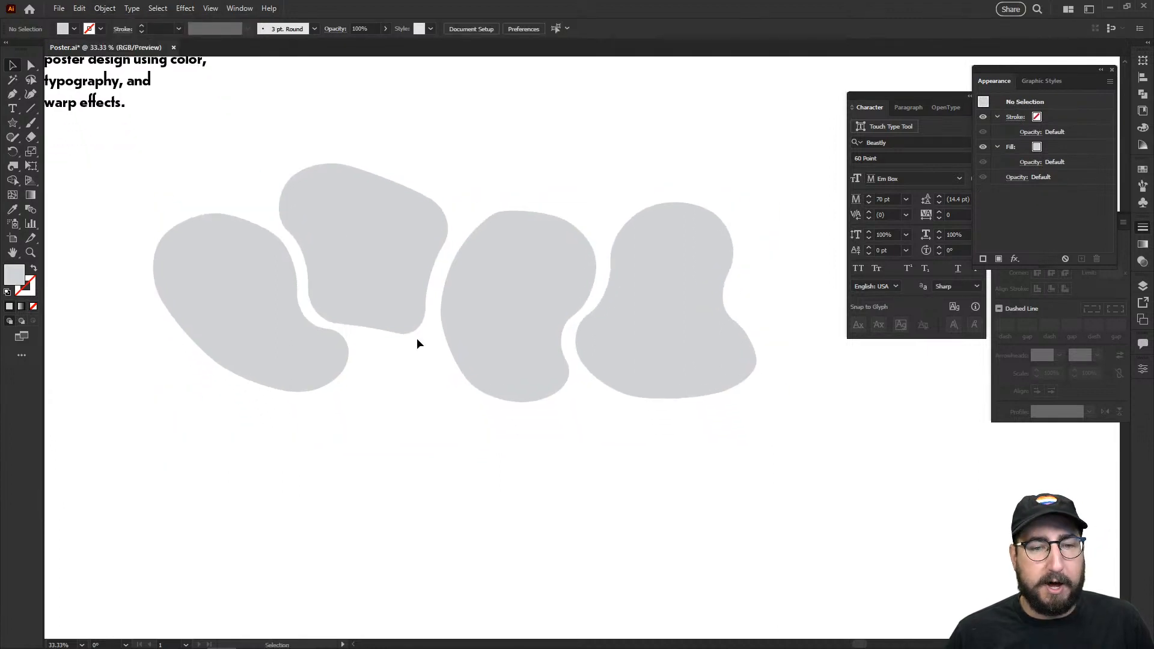
Step: Add a text object below the blobs containing the name
{"action": "key", "text": "t"}
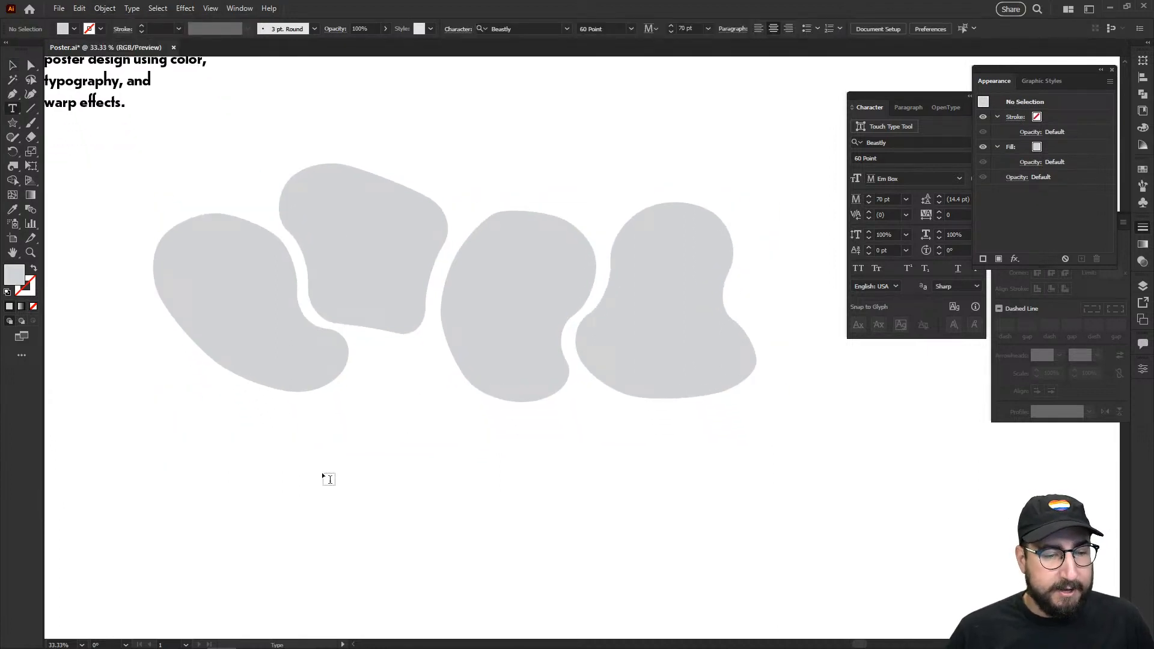
{"action": "left_click", "coordinate": [322, 475]}
{"action": "type", "text": "e"}
{"action": "type", "text": "HRIS"}
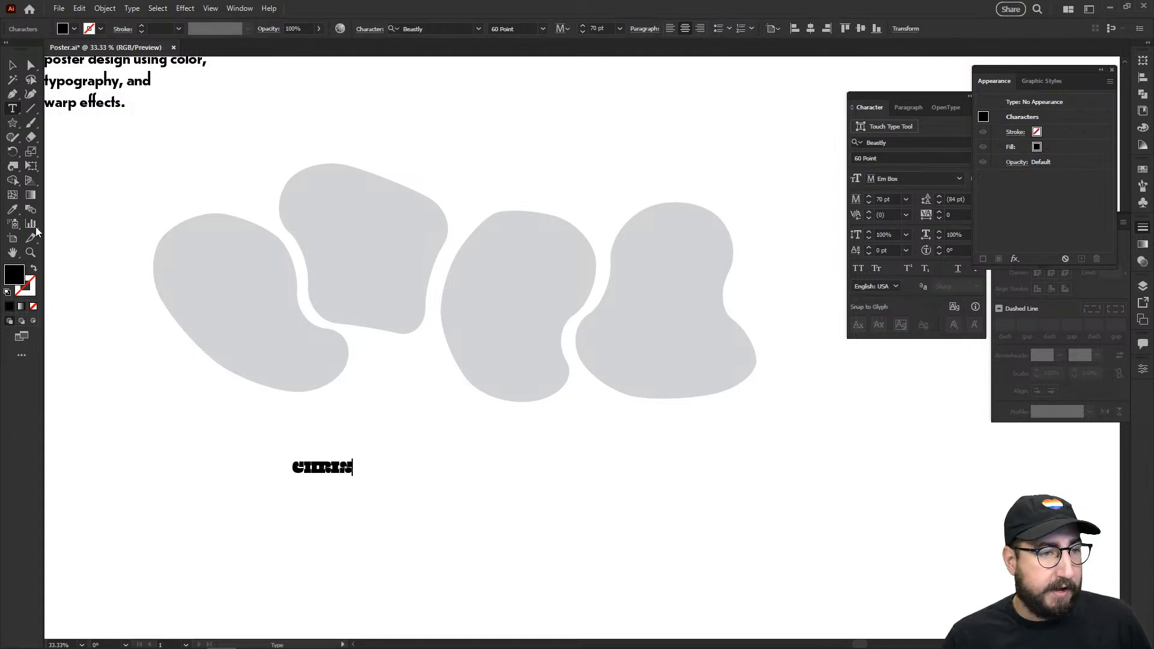
Step: Enlarge the name text about three times, convert it to outlines and ungroup the letters
{"action": "key", "text": "Escape"}
{"action": "key", "text": "s"}
{"action": "left_click_drag", "start_coordinate": [373, 309], "coordinate": [536, 291]}
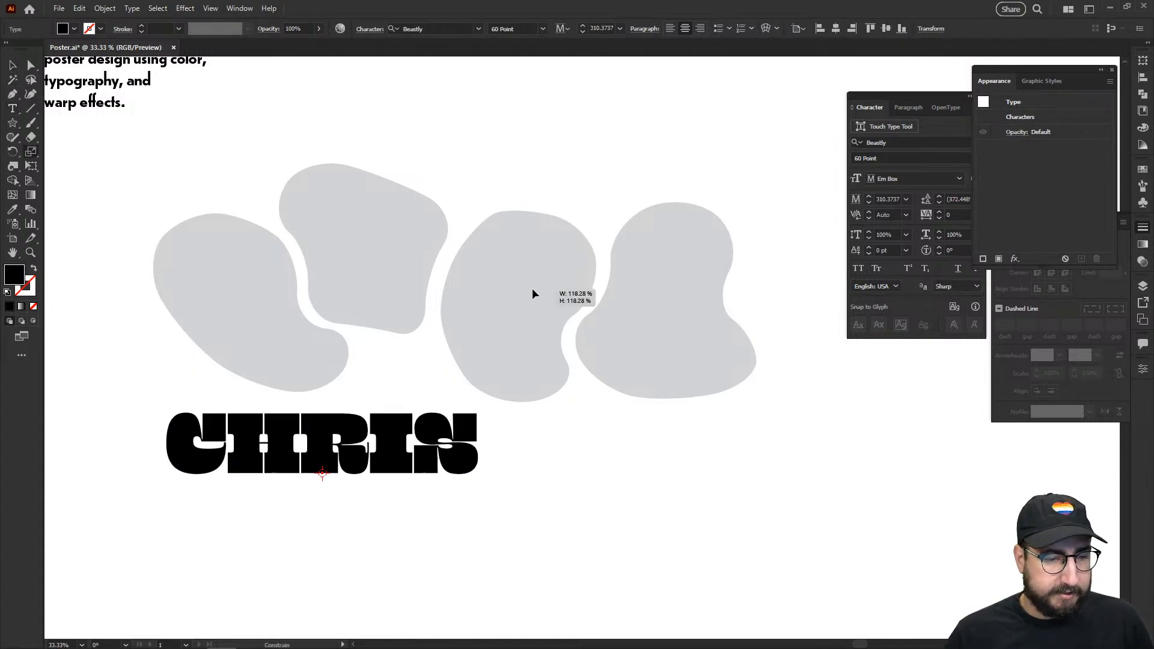
{"action": "key", "text": "ctrl+shift+o"}
{"action": "key", "text": "v"}
{"action": "left_click", "coordinate": [500, 426]}
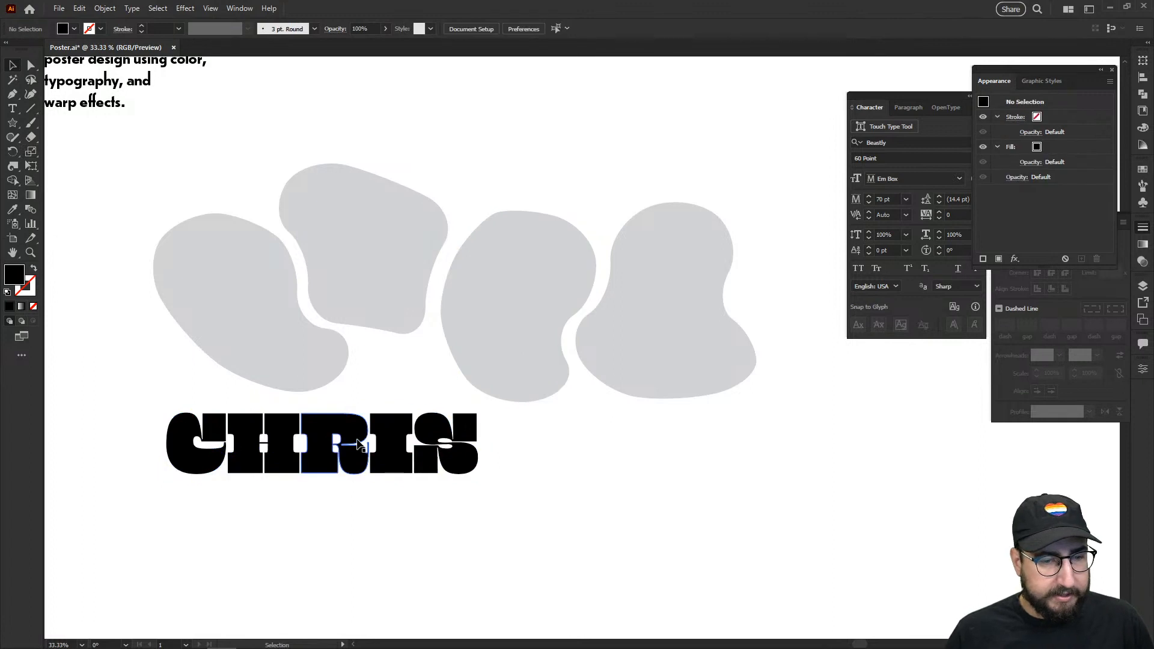
{"action": "left_click", "coordinate": [356, 444]}
{"action": "key", "text": "ctrl+shift+g"}
Step: Delete the letter H and move the remaining letters left to close the gap
{"action": "left_click", "coordinate": [158, 407]}
{"action": "key", "text": "z"}
{"action": "left_click", "coordinate": [427, 371], "text": "alt"}
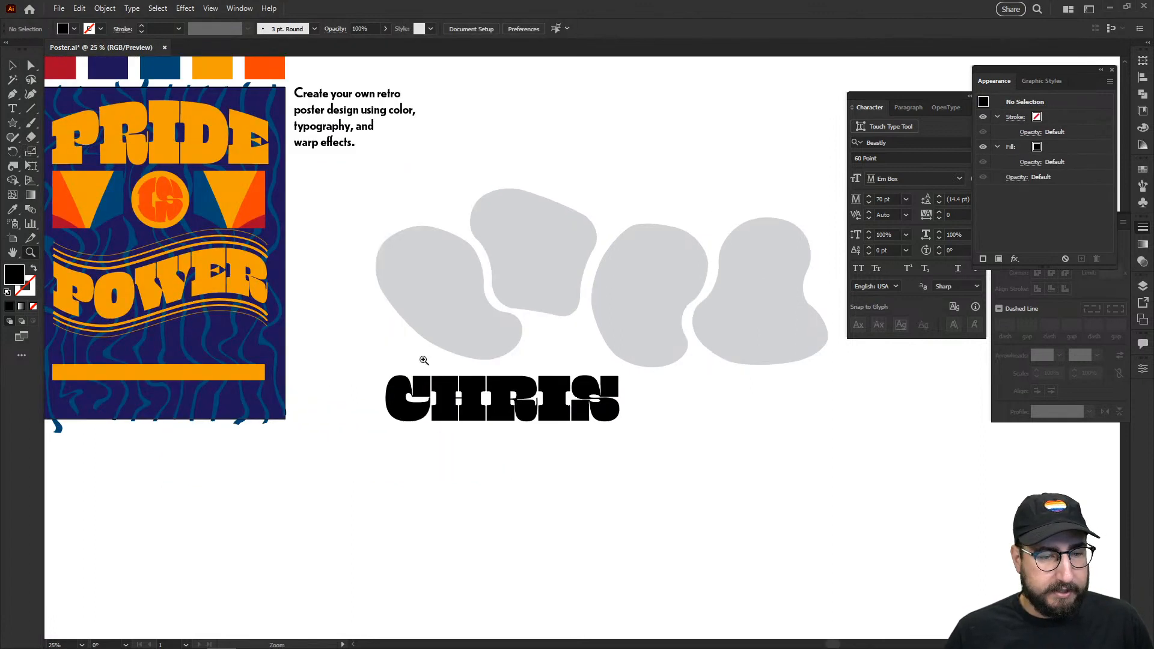
{"action": "left_click_drag", "start_coordinate": [423, 359], "coordinate": [415, 384]}
{"action": "key", "text": "v"}
{"action": "left_click", "coordinate": [413, 424]}
{"action": "left_click_drag", "start_coordinate": [293, 224], "coordinate": [340, 240]}
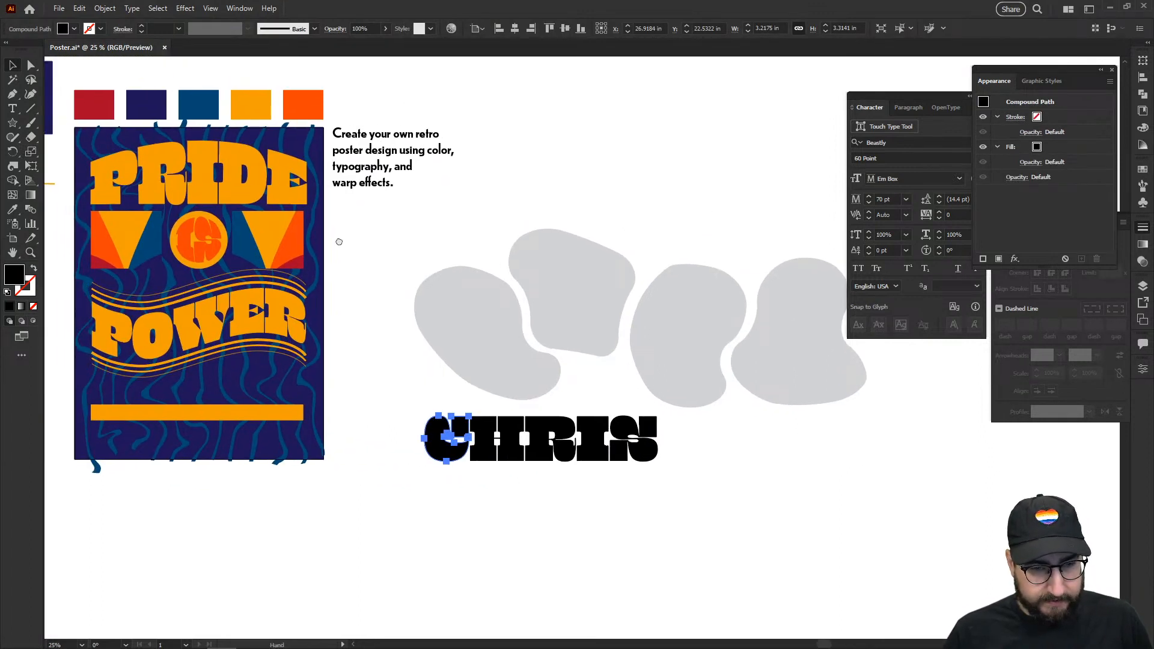
{"action": "left_click", "coordinate": [510, 428]}
{"action": "key", "text": "Delete"}
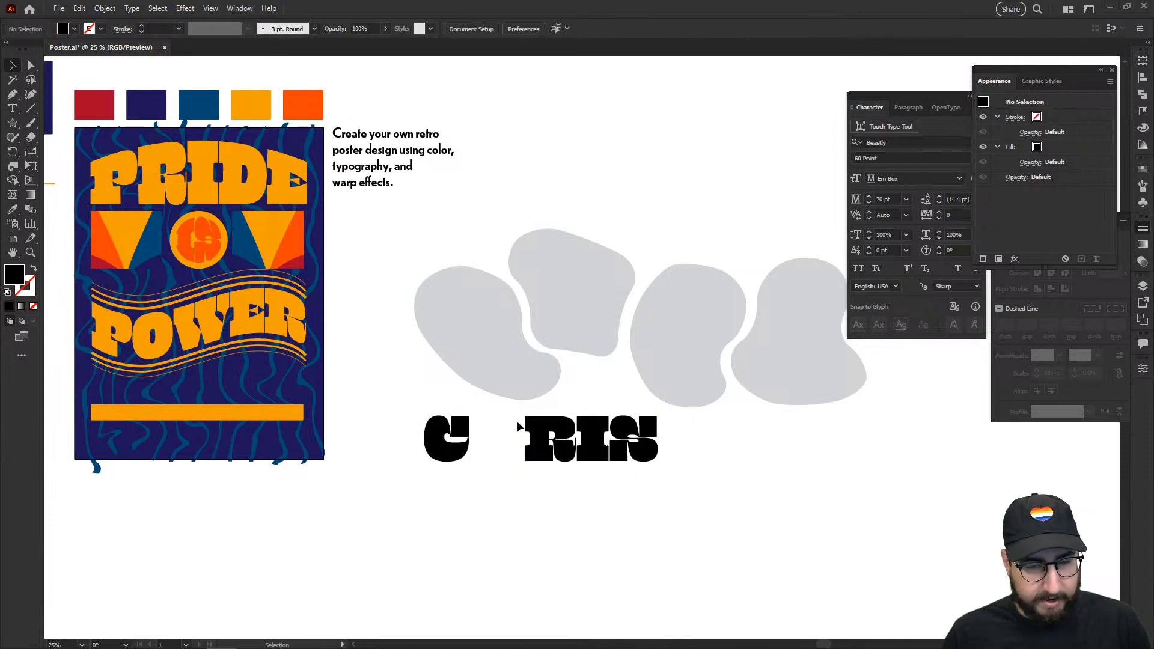
{"action": "left_click_drag", "start_coordinate": [521, 433], "coordinate": [599, 444]}
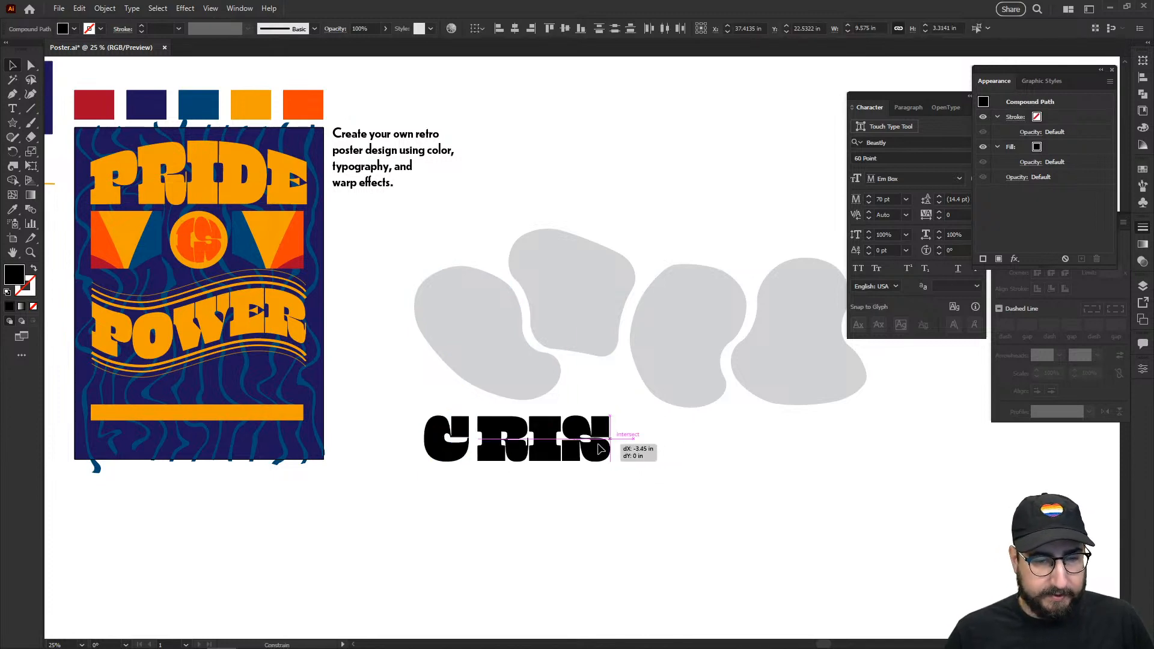
Step: Eyedropper poster swatch colours onto the letters: red C, orange R, blue I, orange S
{"action": "left_click", "coordinate": [446, 438]}
{"action": "key", "text": "i"}
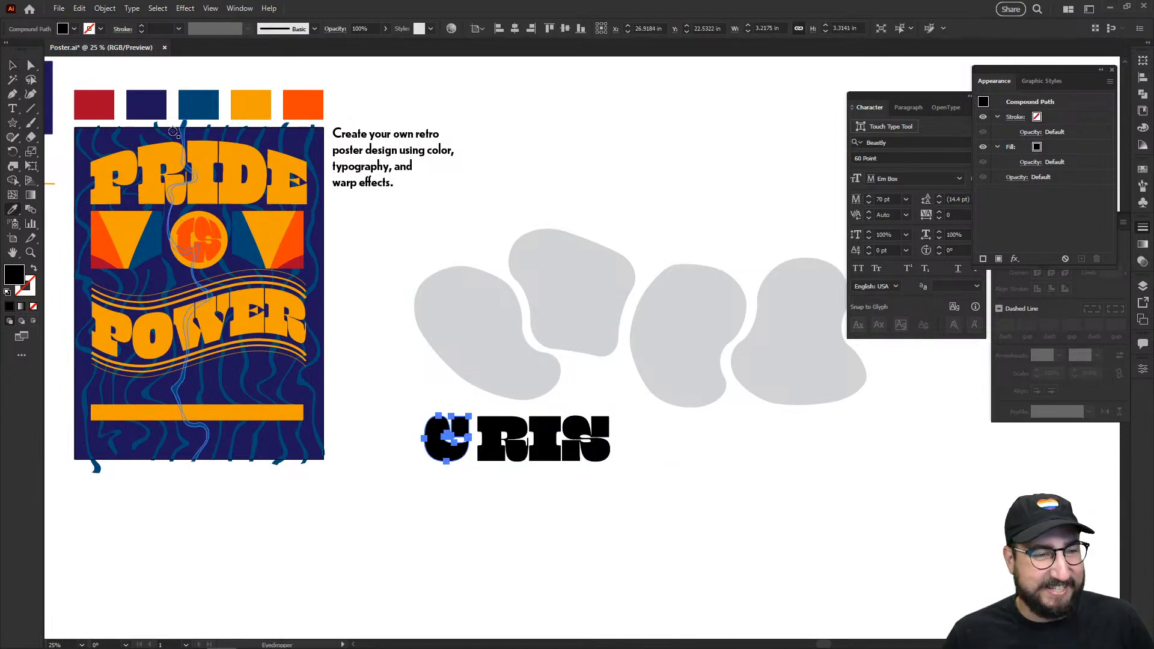
{"action": "left_click", "coordinate": [108, 105]}
{"action": "left_click", "coordinate": [499, 437], "text": "ctrl"}
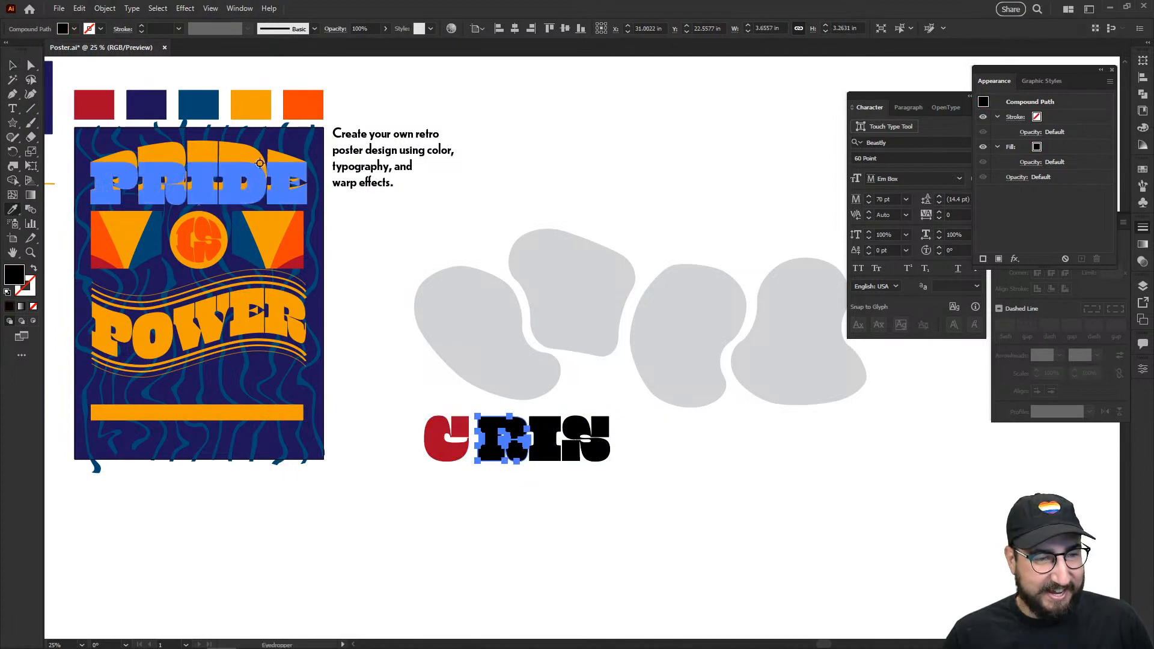
{"action": "left_click", "coordinate": [212, 101]}
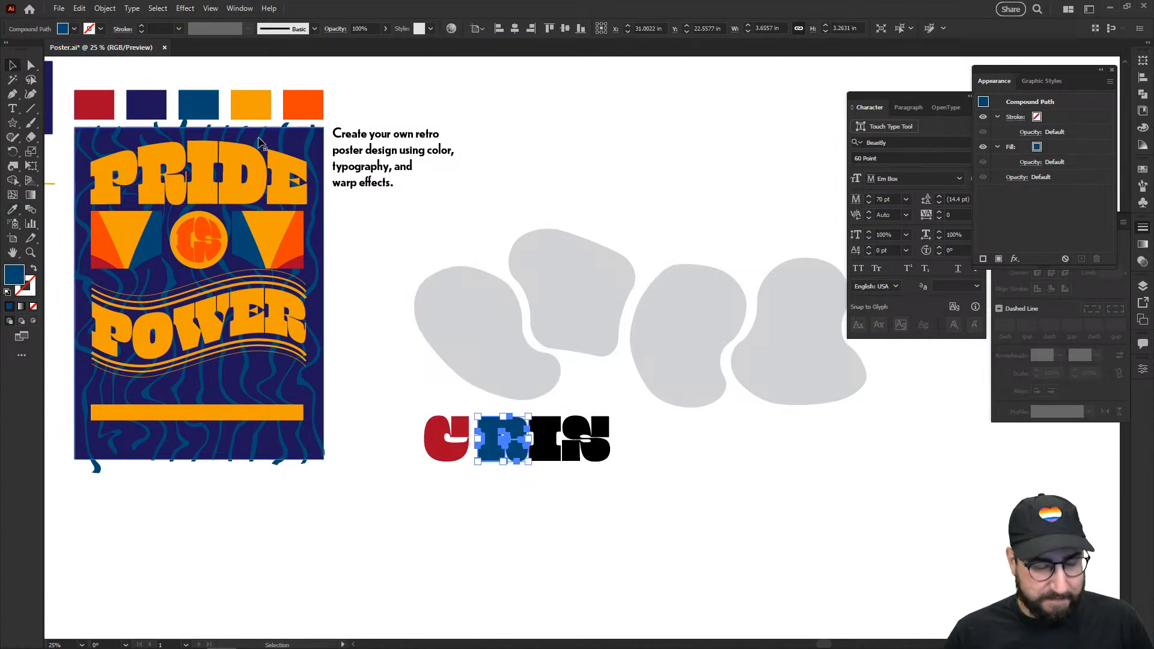
{"action": "left_click", "coordinate": [241, 107]}
{"action": "left_click", "coordinate": [544, 437], "text": "ctrl"}
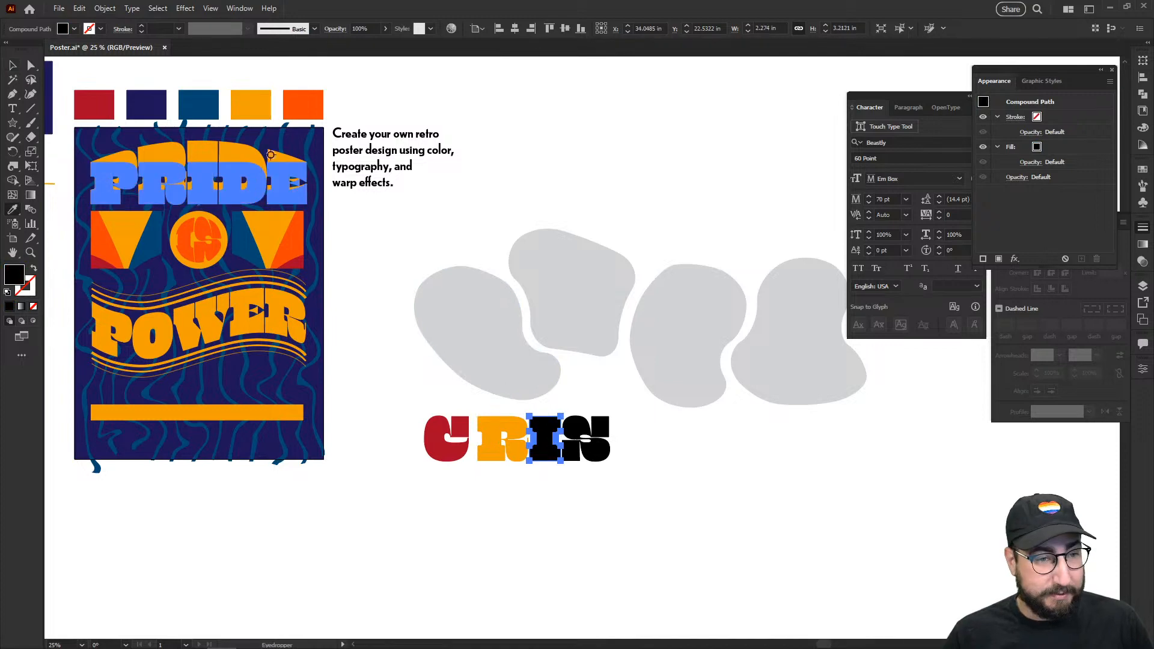
{"action": "left_click", "coordinate": [213, 105]}
{"action": "left_click", "coordinate": [585, 438], "text": "ctrl"}
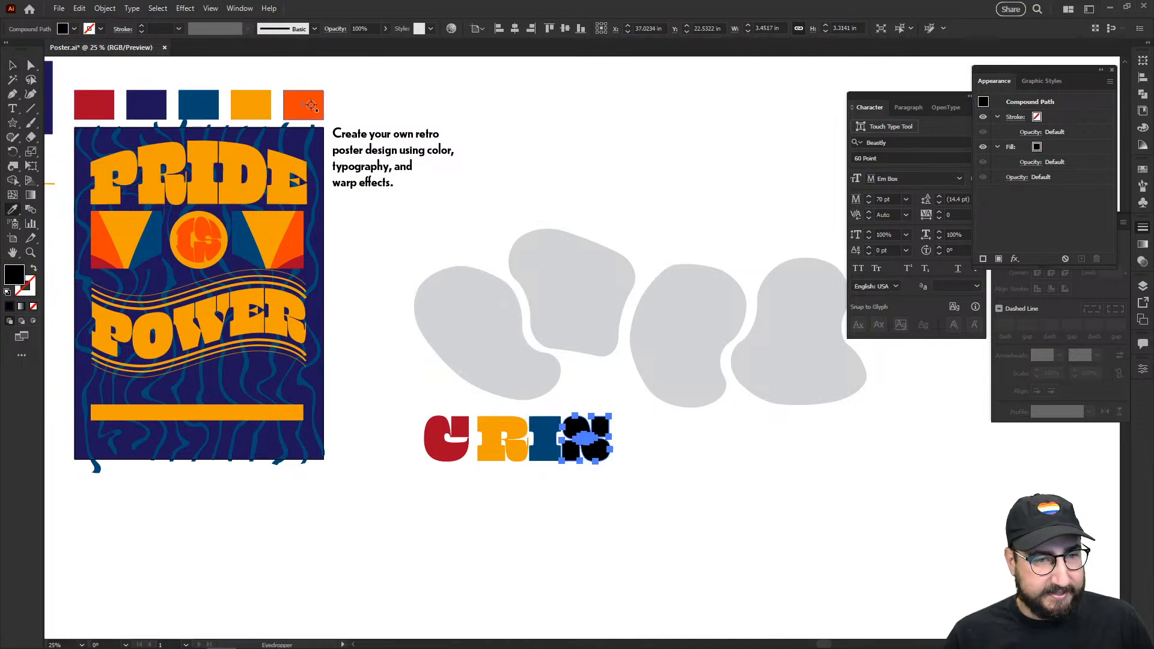
{"action": "left_click", "coordinate": [303, 104]}
Step: Select the red C together with the left grey blob
{"action": "left_click", "coordinate": [468, 94], "text": "ctrl"}
{"action": "left_click", "coordinate": [446, 438], "text": "ctrl"}
{"action": "left_click", "coordinate": [517, 363], "text": "shift"}
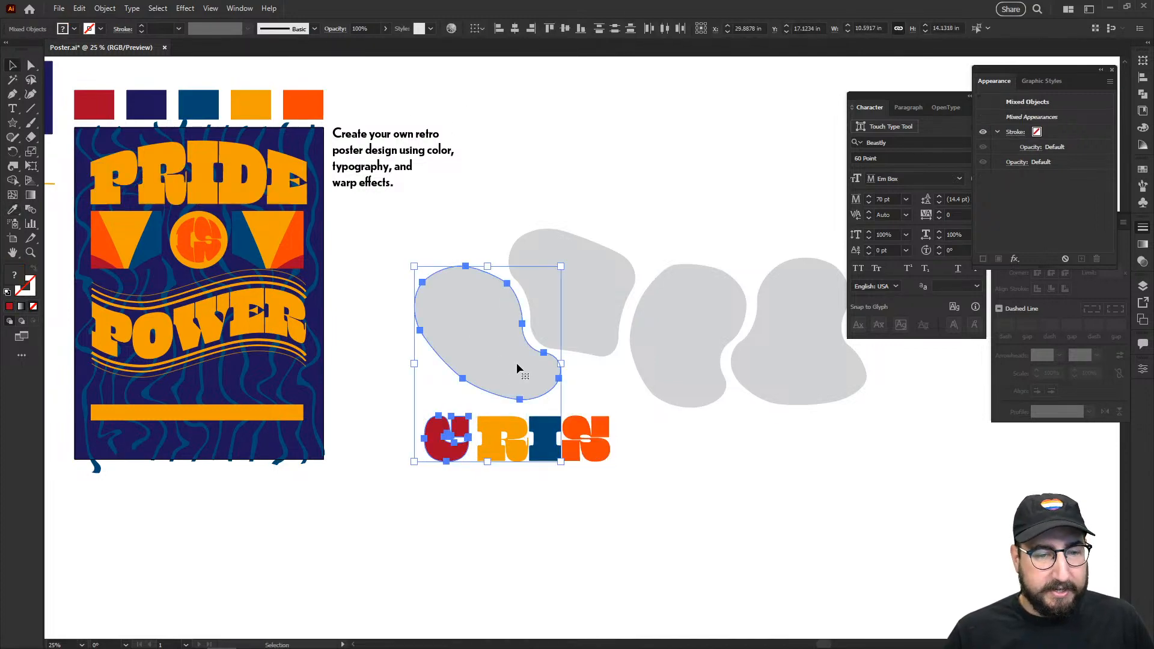
Step: Bring the four grey blobs in front of the letters
{"action": "left_click_drag", "start_coordinate": [661, 443], "coordinate": [376, 506]}
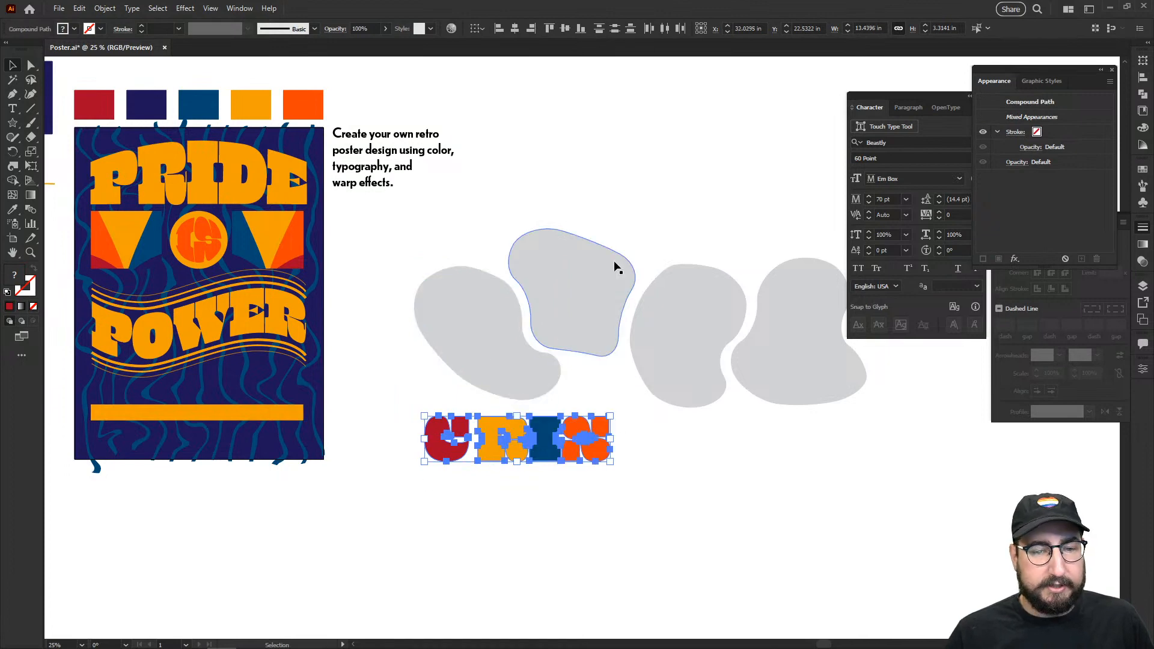
{"action": "scroll", "coordinate": [420, 252], "scroll_direction": "right", "scroll_amount": 5}
{"action": "left_click_drag", "start_coordinate": [216, 239], "coordinate": [641, 367]}
{"action": "right_click", "coordinate": [585, 349]}
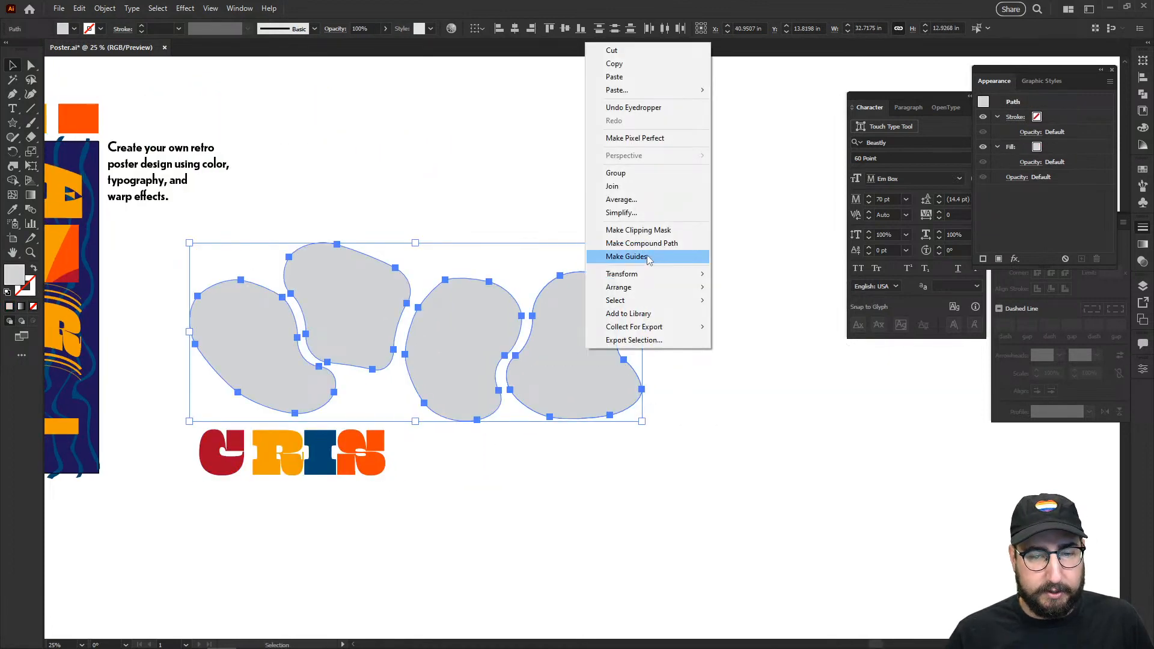
{"action": "mouse_move", "coordinate": [644, 286]}
{"action": "left_click", "coordinate": [758, 290]}
{"action": "left_click", "coordinate": [565, 466]}
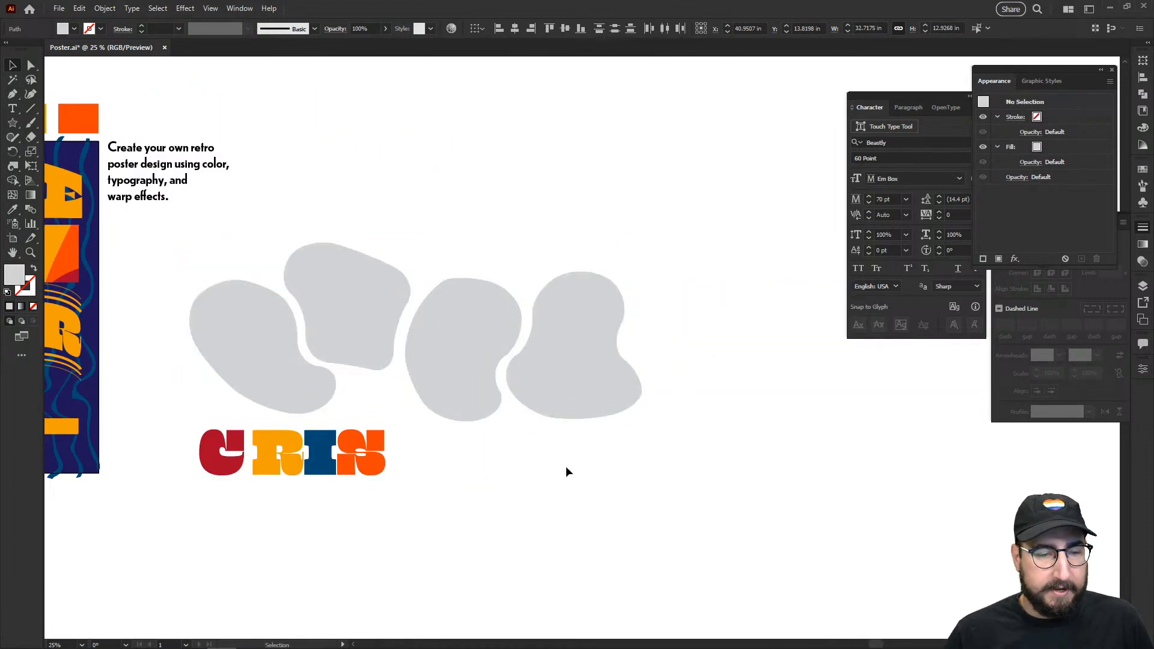
Step: Envelope-distort the C and R into the first two blobs with Make with Top Object
{"action": "left_click", "coordinate": [235, 457]}
{"action": "left_click", "coordinate": [275, 366], "text": "shift"}
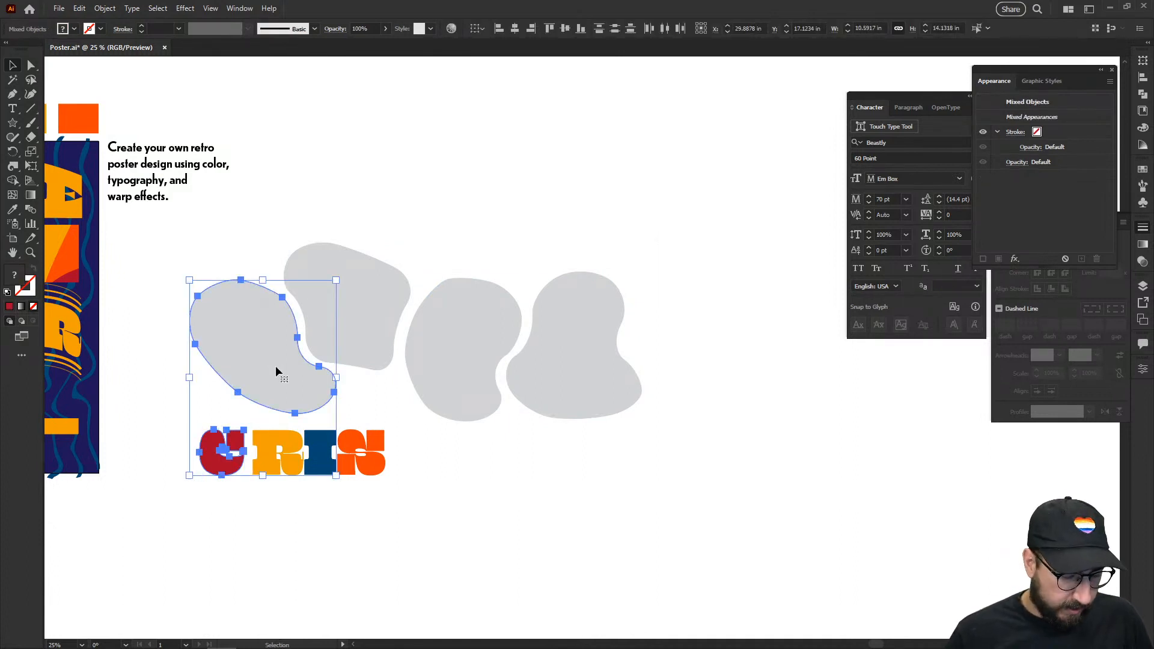
{"action": "key", "text": "ctrl+alt+c"}
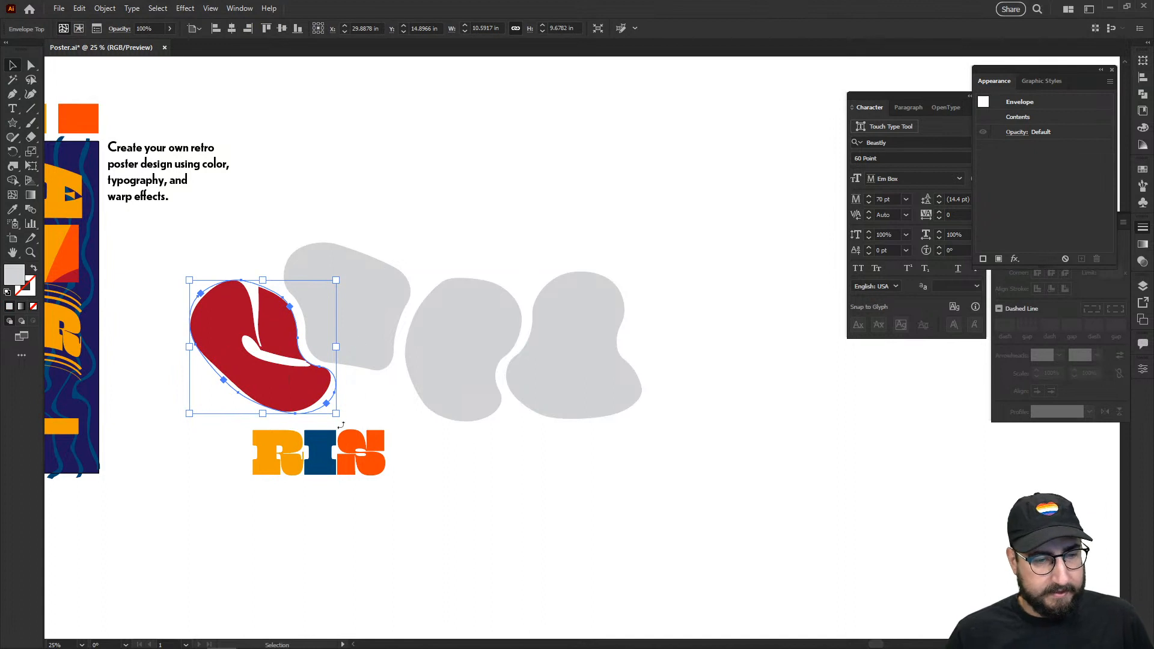
{"action": "left_click", "coordinate": [294, 444]}
{"action": "left_click", "coordinate": [384, 327], "text": "shift"}
{"action": "key", "text": "ctrl+alt+c"}
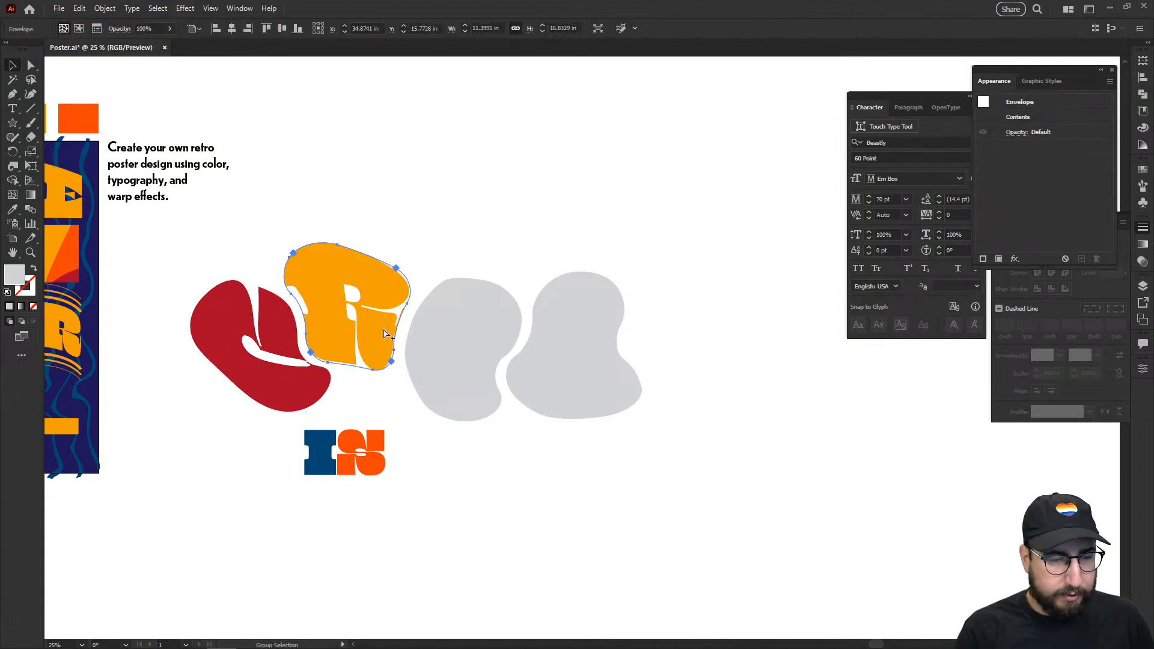
Step: Envelope-distort the I and S into the third and fourth blobs
{"action": "left_click", "coordinate": [320, 451]}
{"action": "left_click", "coordinate": [445, 375], "text": "shift"}
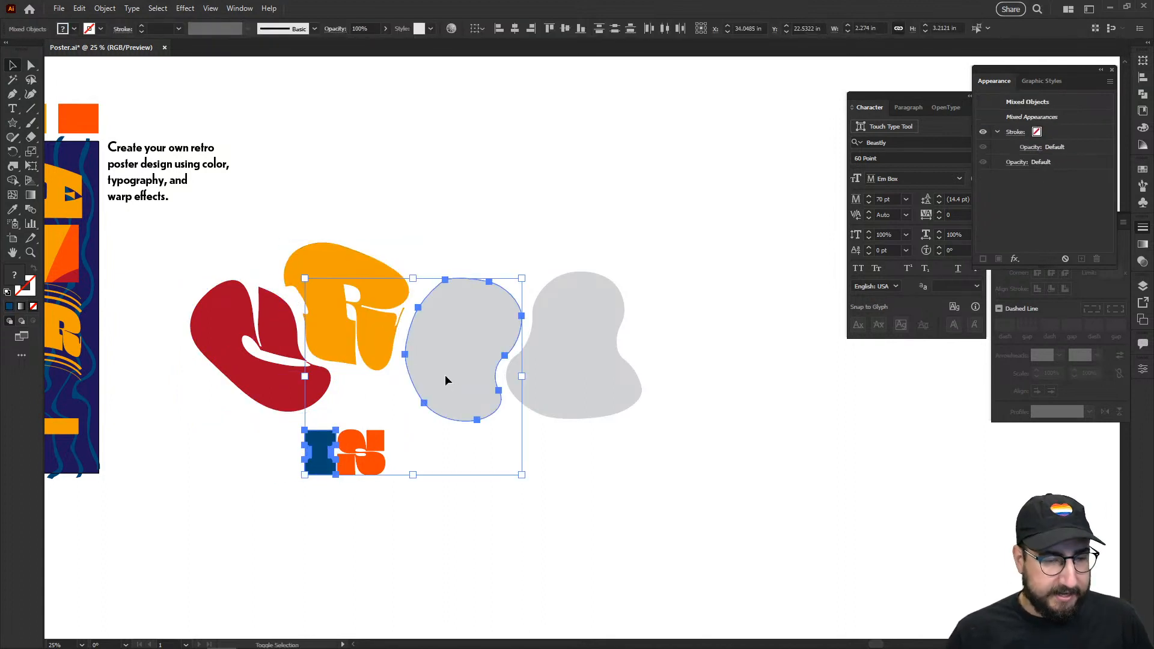
{"action": "key", "text": "ctrl+alt+c"}
{"action": "left_click", "coordinate": [363, 448], "text": "shift"}
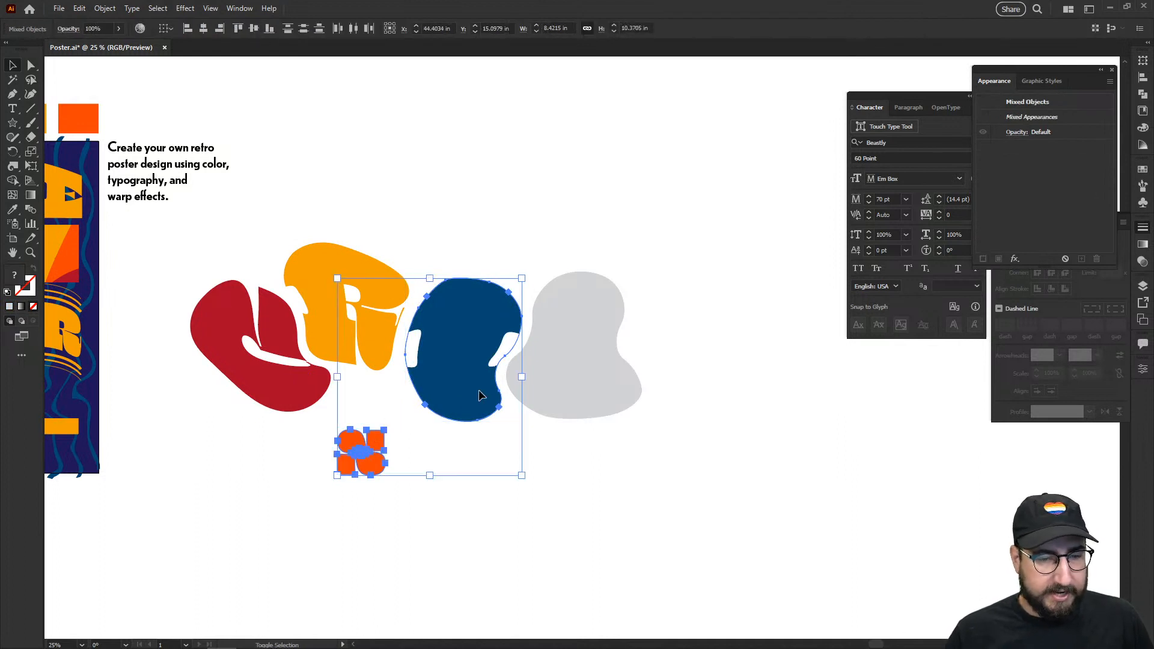
{"action": "left_click", "coordinate": [572, 384]}
{"action": "left_click", "coordinate": [363, 454], "text": "shift"}
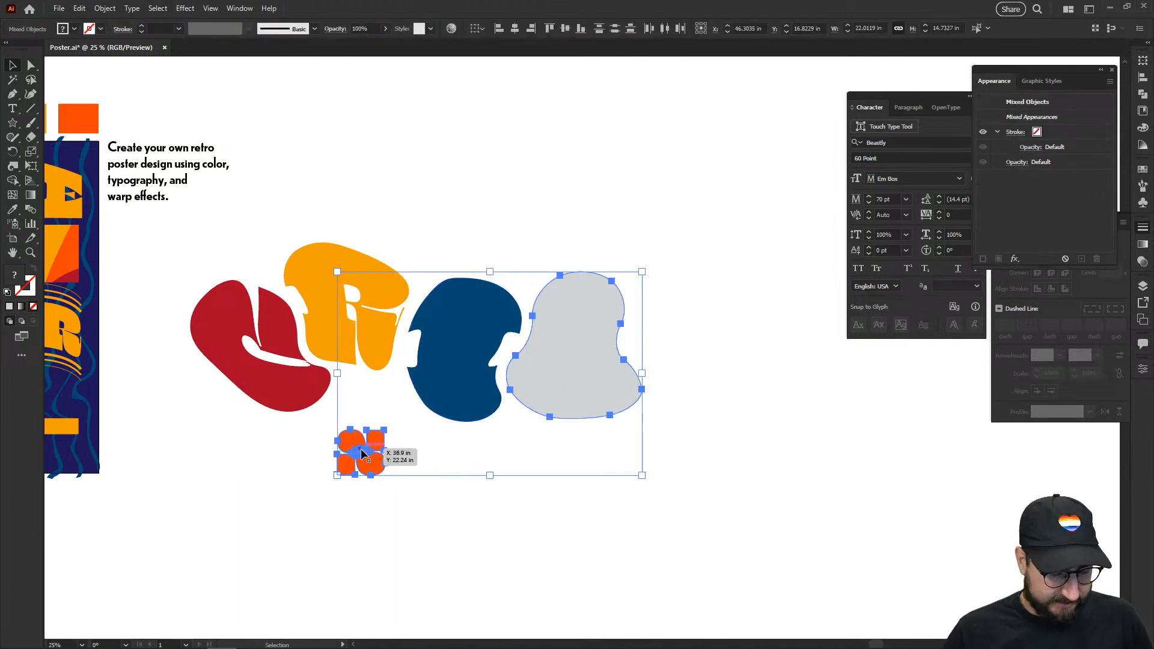
{"action": "key", "text": "ctrl+alt+c"}
{"action": "left_click", "coordinate": [493, 484]}
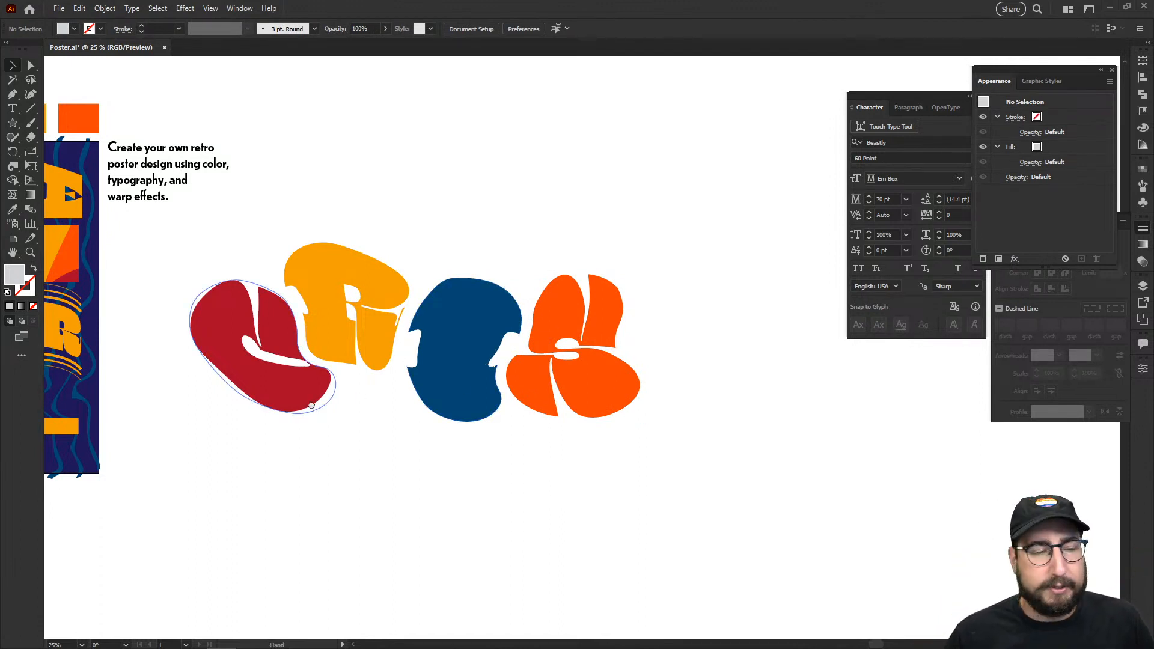
Step: Zoom in on the poster, delete its two triangles, then undo to restore them
{"action": "left_click_drag", "start_coordinate": [302, 404], "coordinate": [590, 382]}
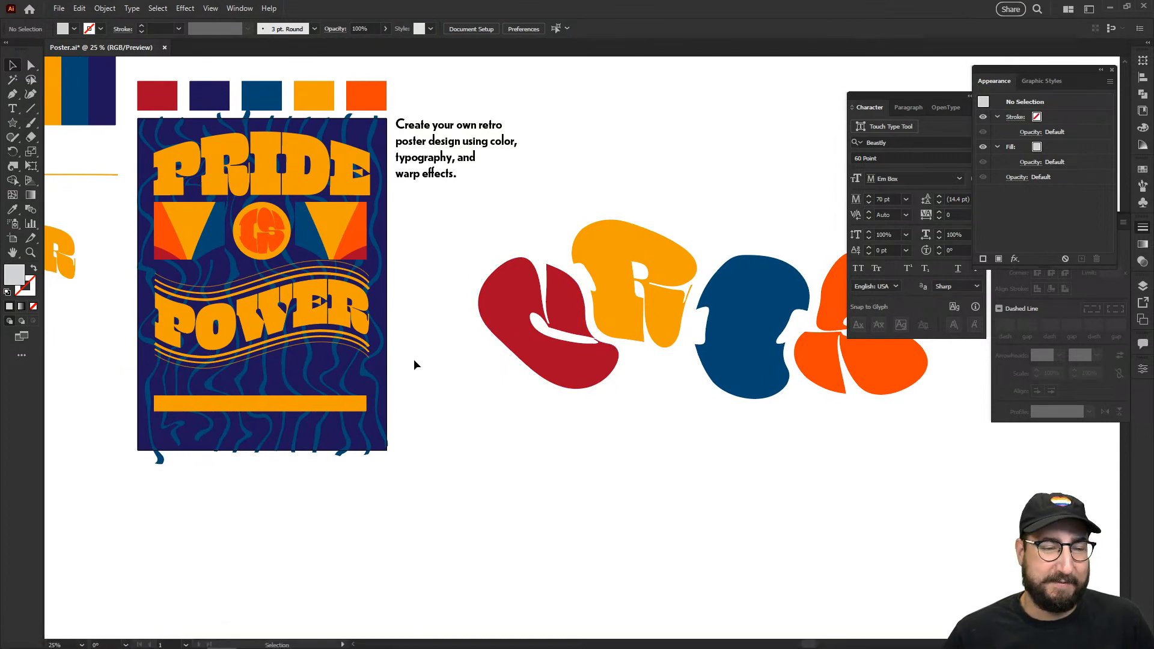
{"action": "key", "text": "z"}
{"action": "left_click", "coordinate": [337, 295]}
{"action": "left_click_drag", "start_coordinate": [502, 364], "coordinate": [463, 337]}
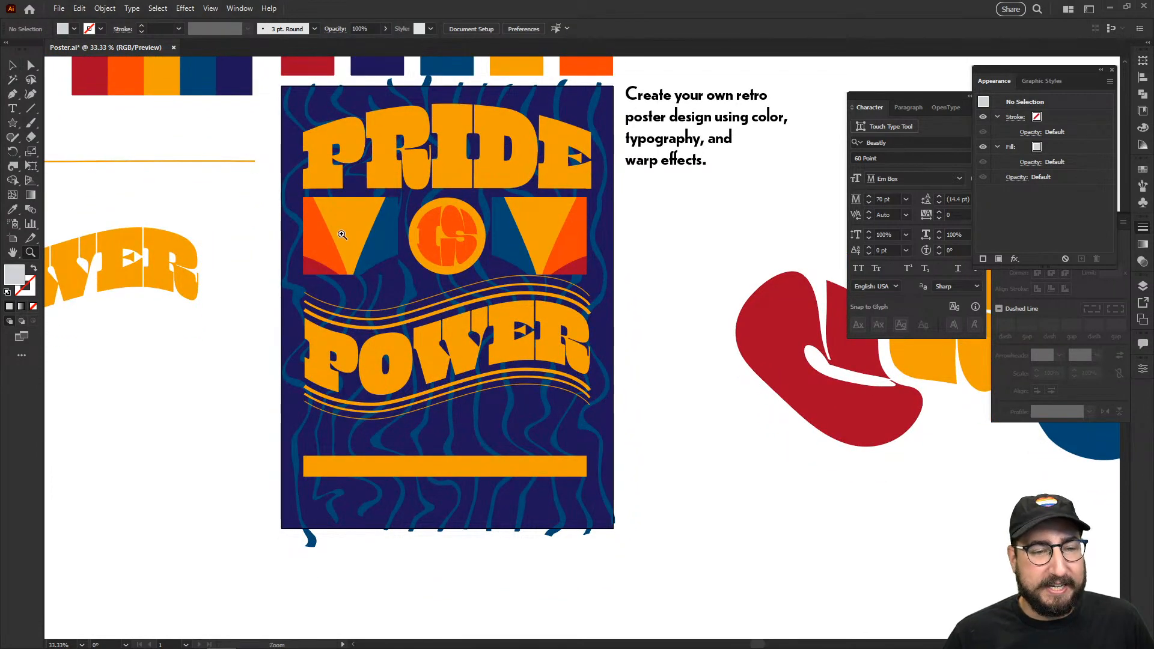
{"action": "key", "text": "v"}
{"action": "left_click", "coordinate": [342, 235]}
{"action": "left_click", "coordinate": [566, 233], "text": "shift"}
{"action": "key", "text": "Delete"}
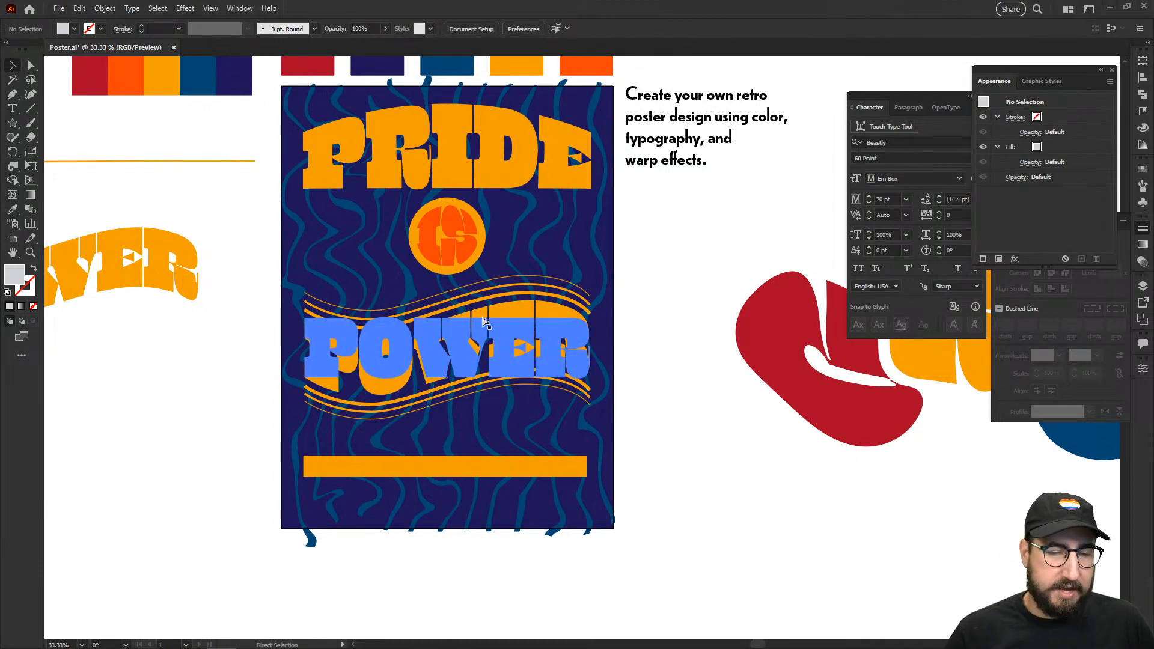
{"action": "key", "text": "ctrl+z"}
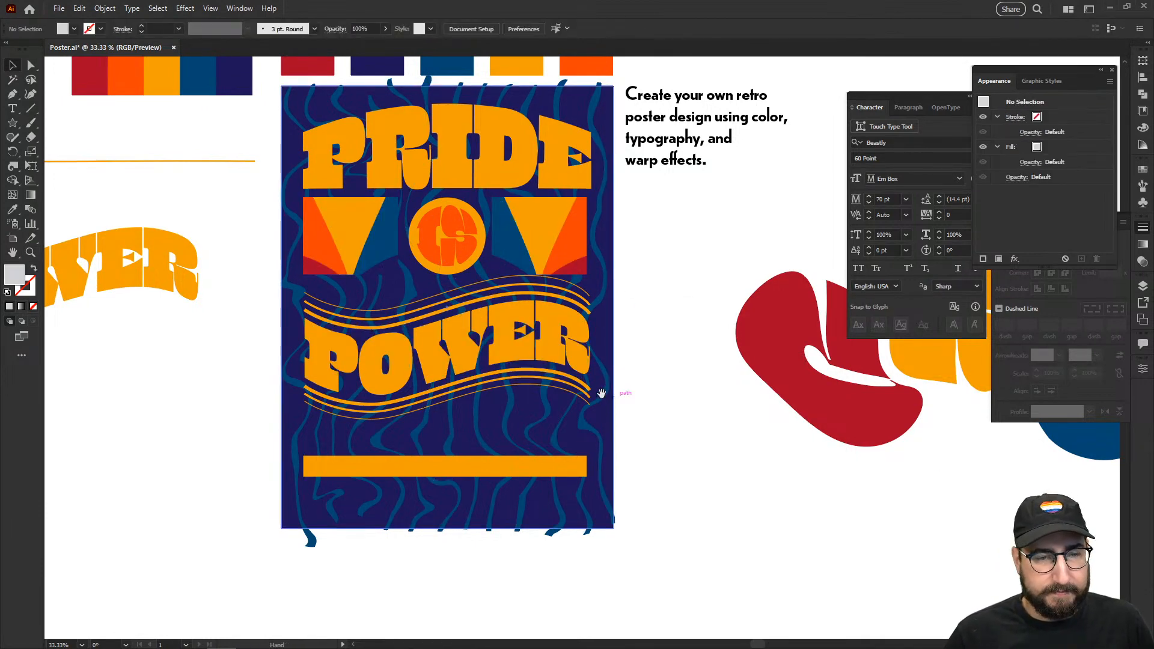
{"action": "left_click_drag", "start_coordinate": [601, 393], "coordinate": [537, 400]}
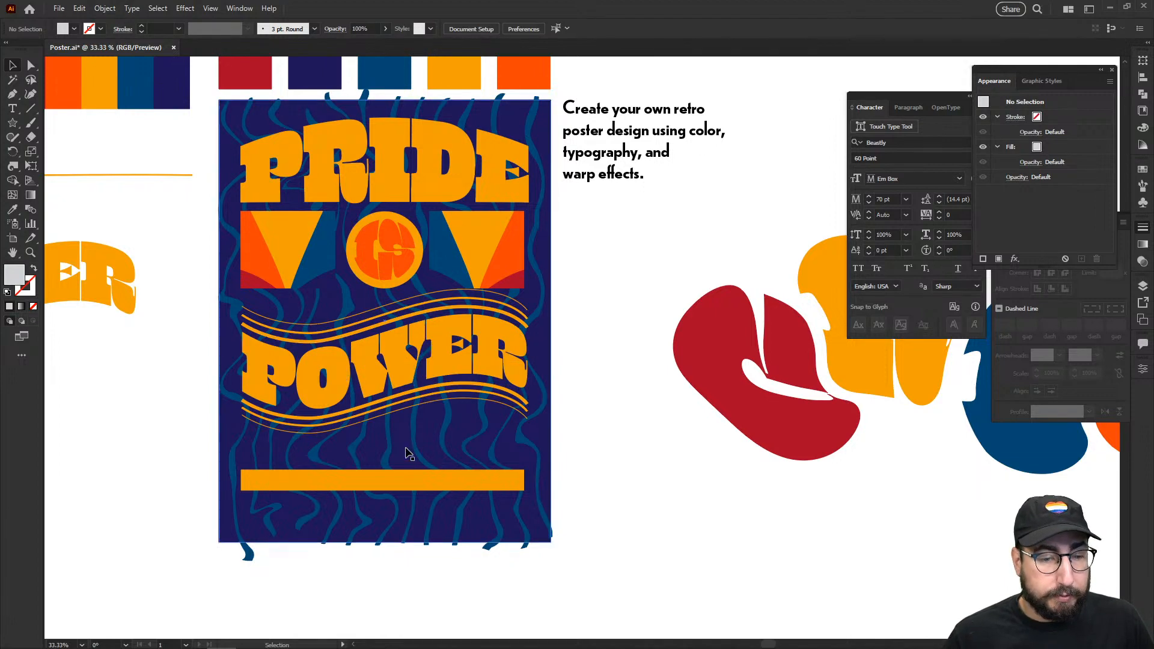
Step: Delete the orange bar at the poster's bottom and shorten the artboard to match
{"action": "left_click", "coordinate": [404, 485]}
{"action": "key", "text": "Delete"}
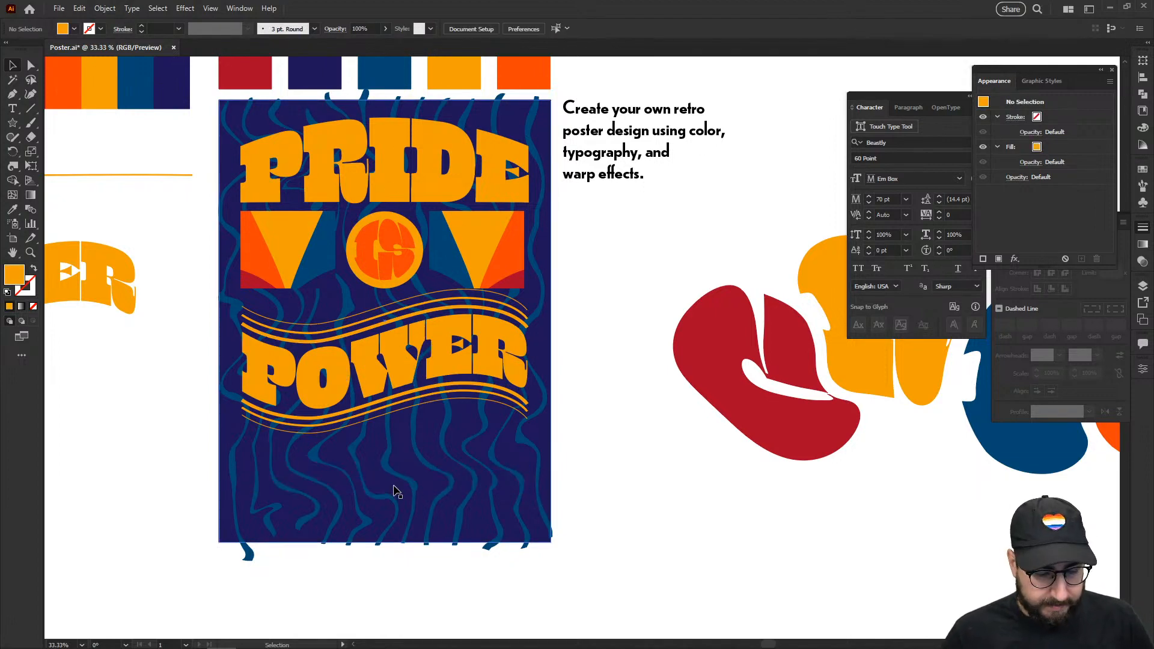
{"action": "key", "text": "shift+o"}
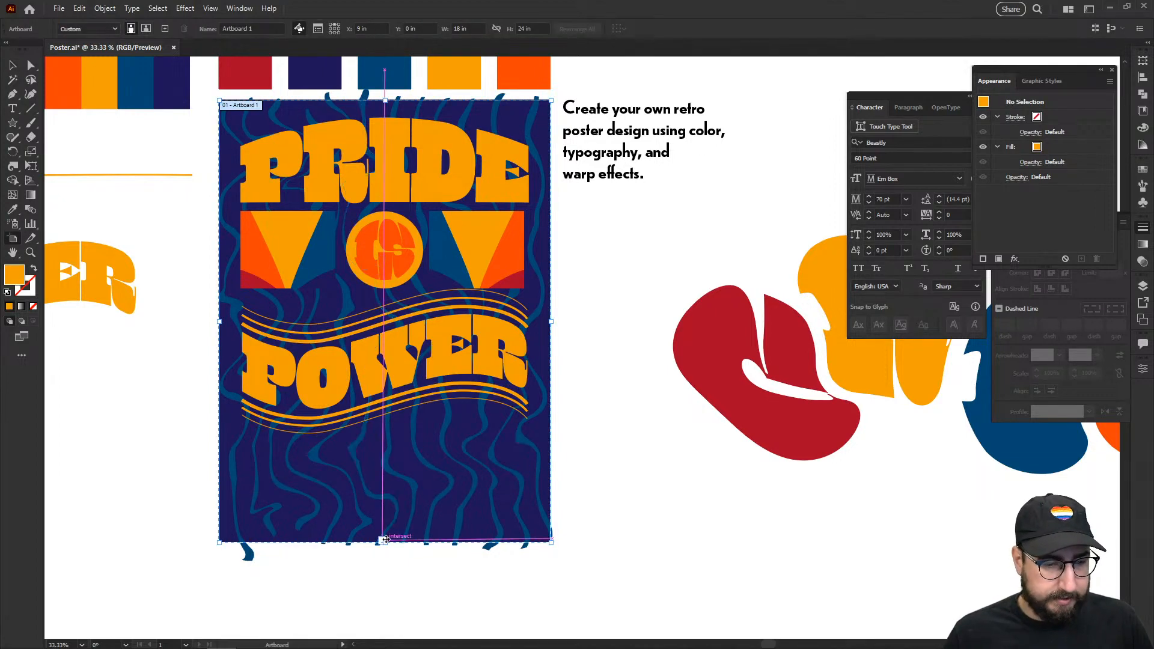
{"action": "left_click_drag", "start_coordinate": [385, 541], "coordinate": [386, 455]}
{"action": "key", "text": "v"}
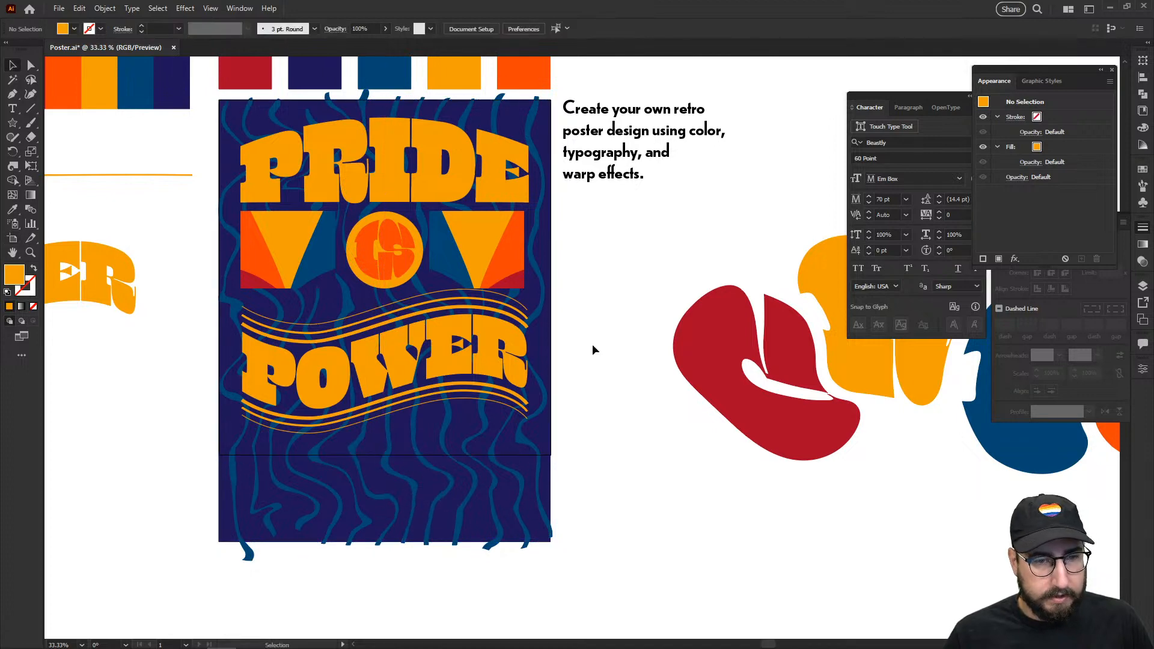
Step: Select the left and right triangles and group them together
{"action": "left_click", "coordinate": [496, 265]}
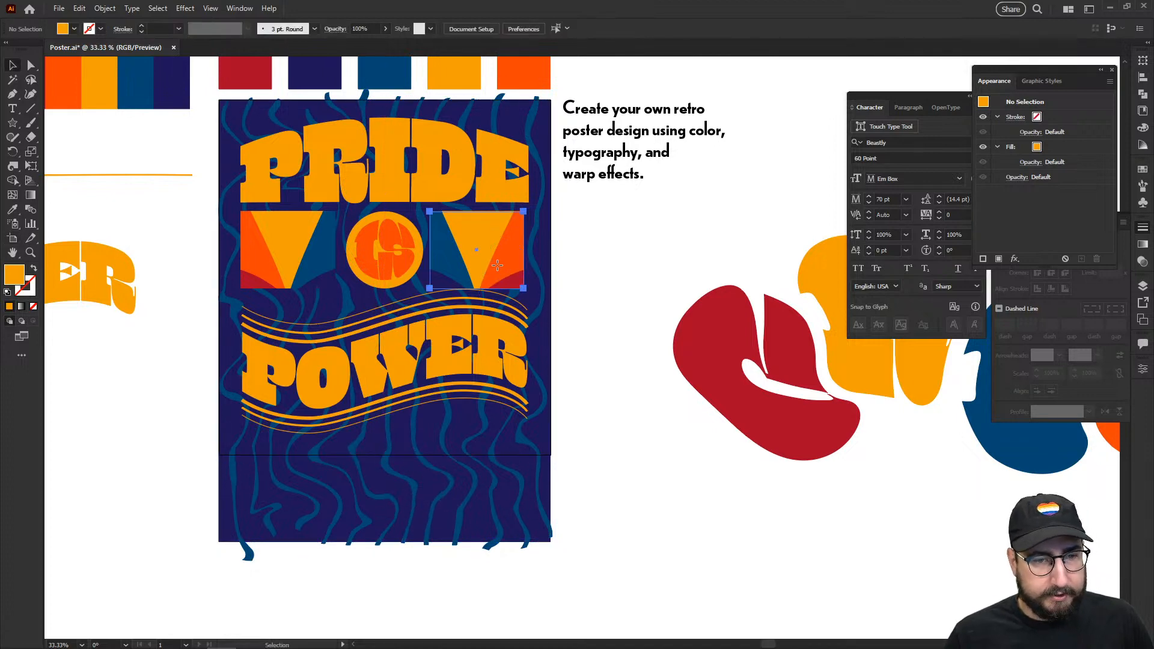
{"action": "left_click", "coordinate": [320, 264], "text": "shift"}
{"action": "key", "text": "ctrl+g"}
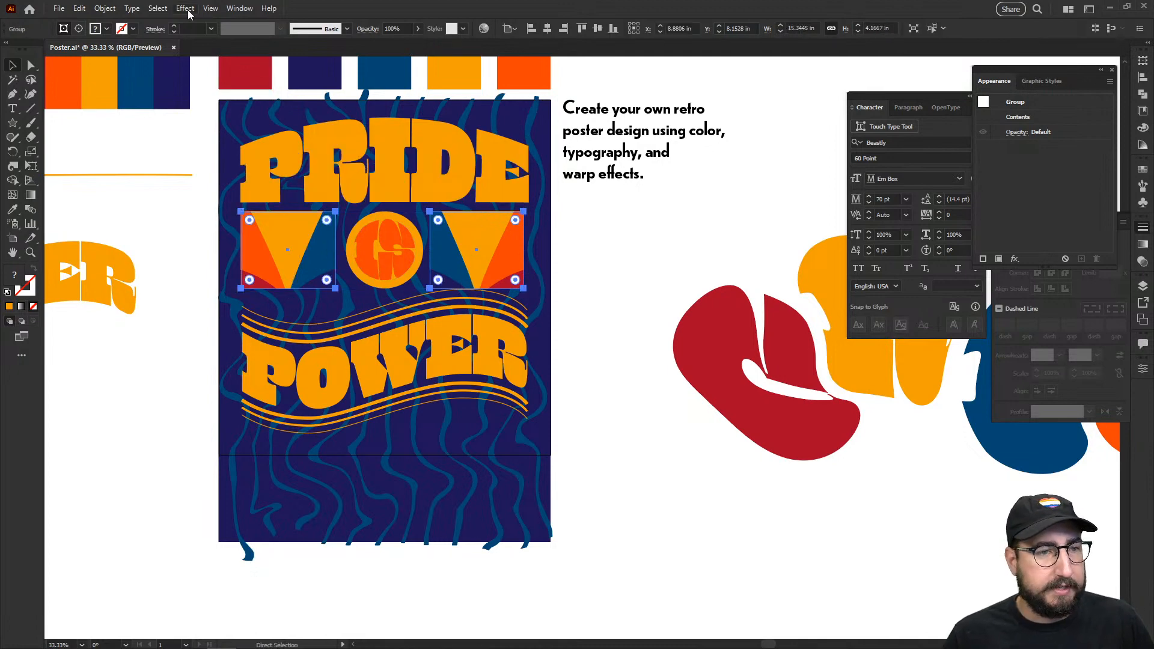
Step: Try a Rise warp at 50% bend on the triangle group, then cancel it
{"action": "left_click", "coordinate": [185, 8]}
{"action": "mouse_move", "coordinate": [241, 164]}
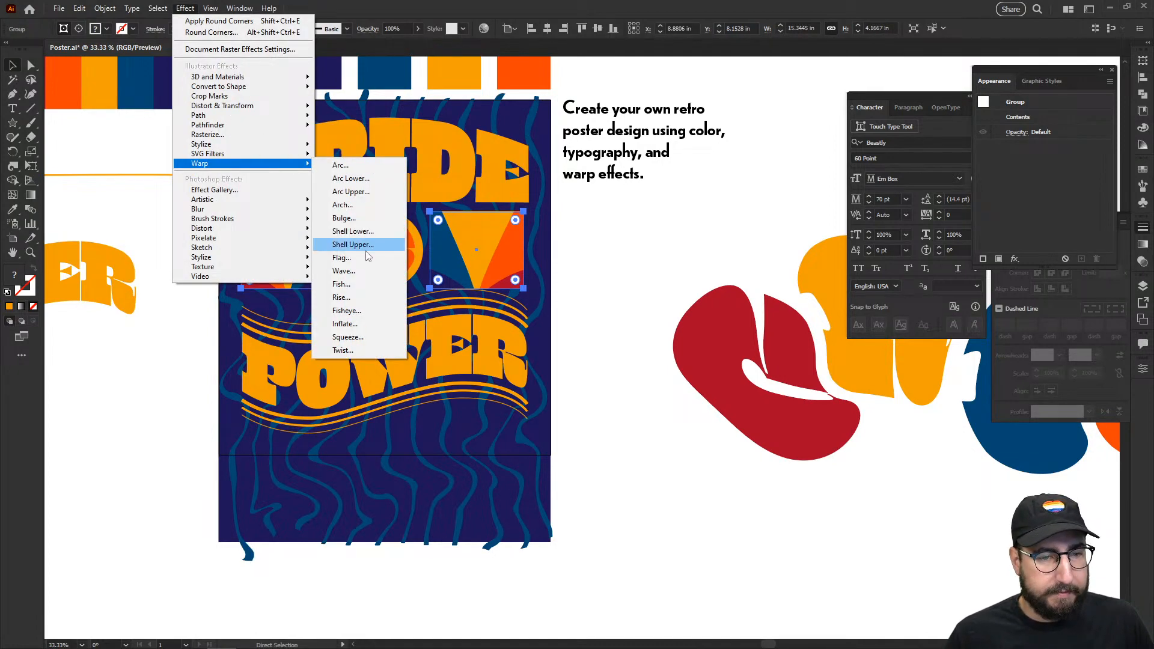
{"action": "left_click", "coordinate": [354, 297]}
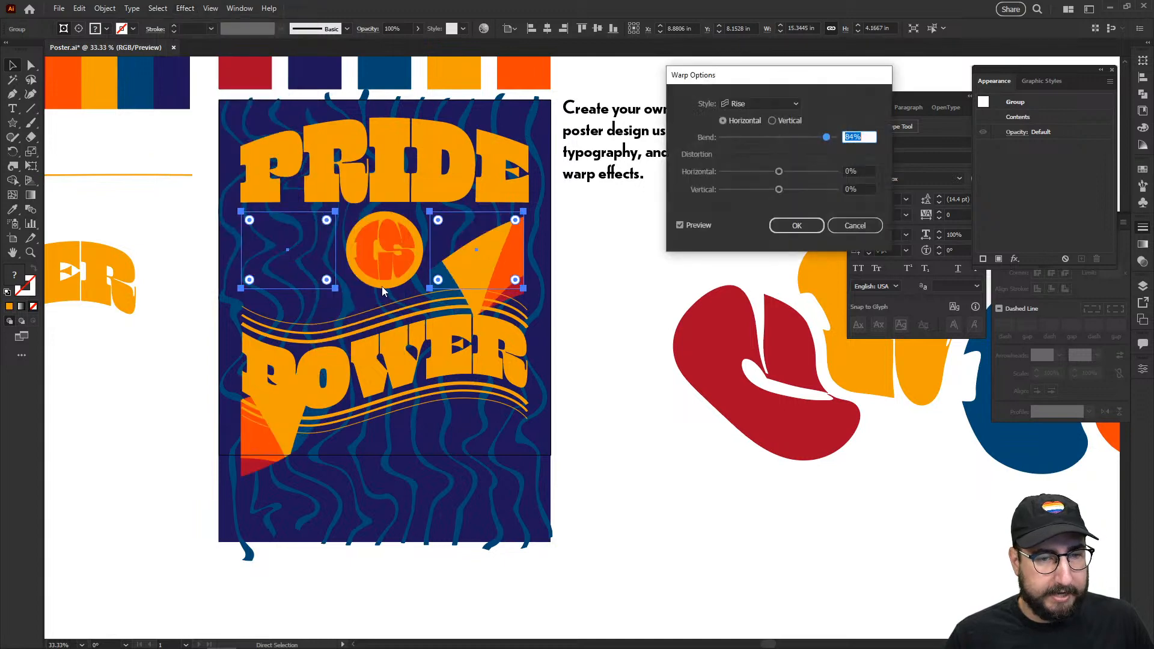
{"action": "type", "text": "50"}
{"action": "key", "text": "Tab"}
{"action": "left_click", "coordinate": [869, 136]}
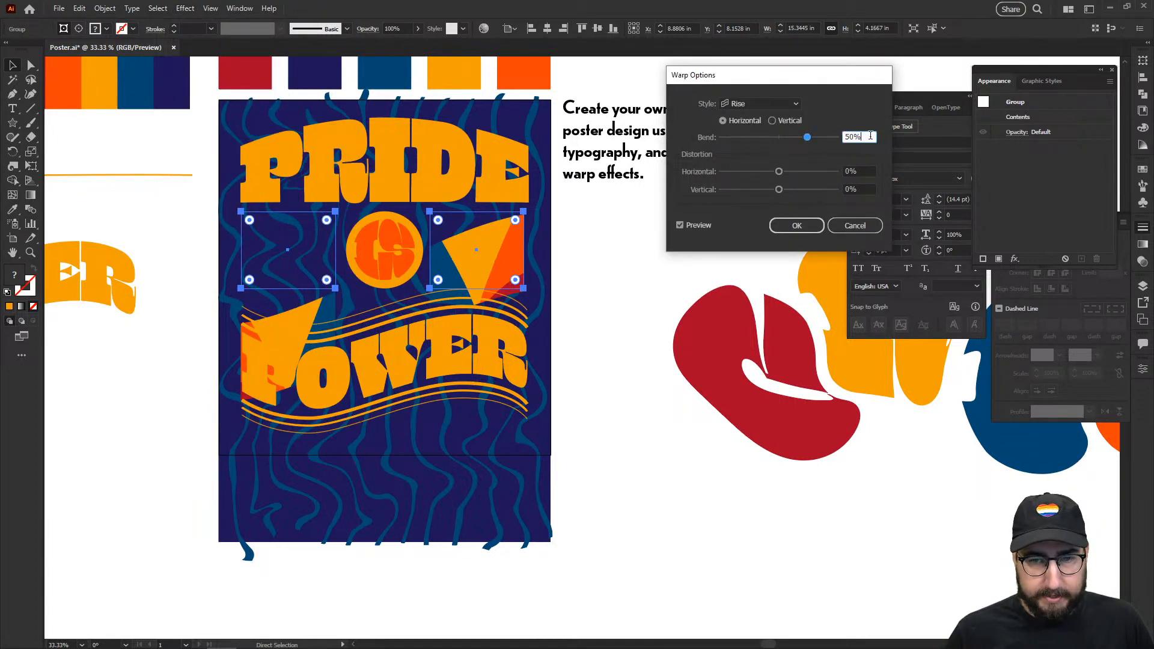
{"action": "key", "text": "shift+Down"}
{"action": "key", "text": "shift+Down"}
{"action": "key", "text": "shift+Down"}
{"action": "key", "text": "shift+Down"}
{"action": "key", "text": "shift+Down"}
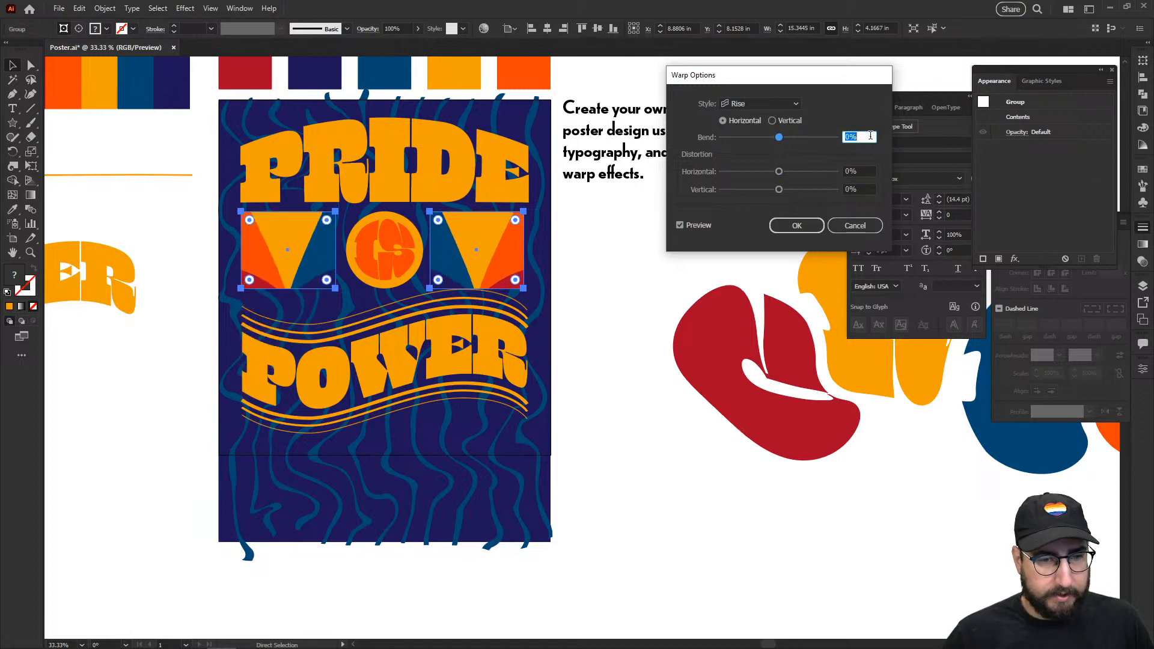
{"action": "left_click", "coordinate": [854, 225]}
Step: Delete the triangle group from the poster
{"action": "key", "text": "Delete"}
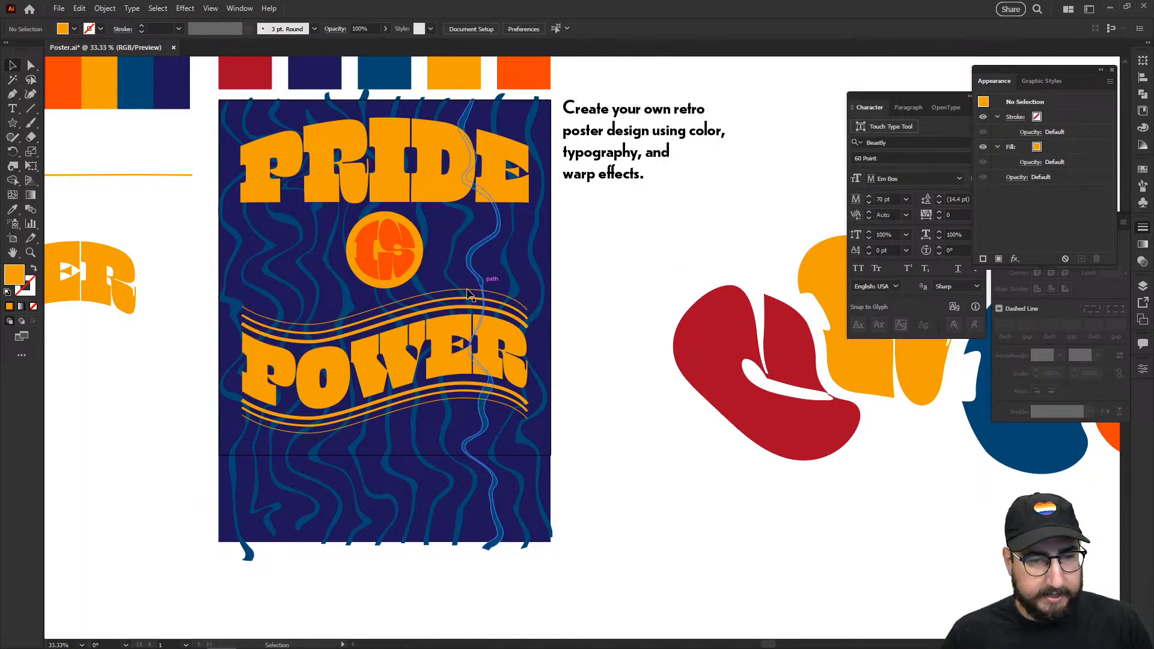
{"action": "key", "text": "ctrl+z"}
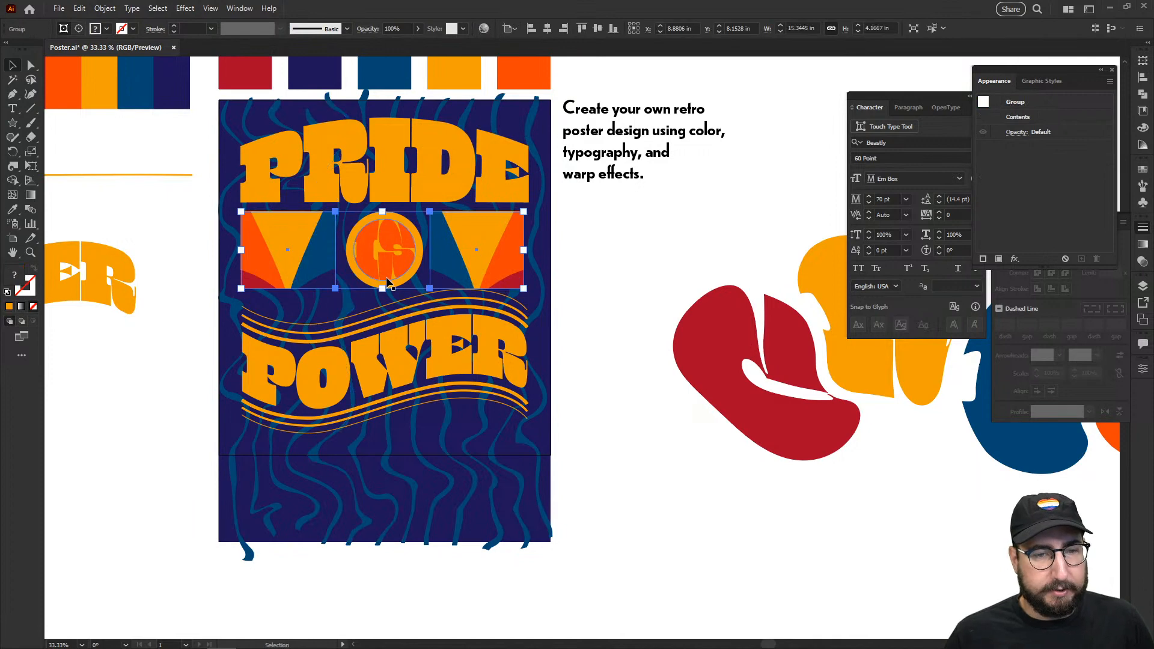
{"action": "key", "text": "Delete"}
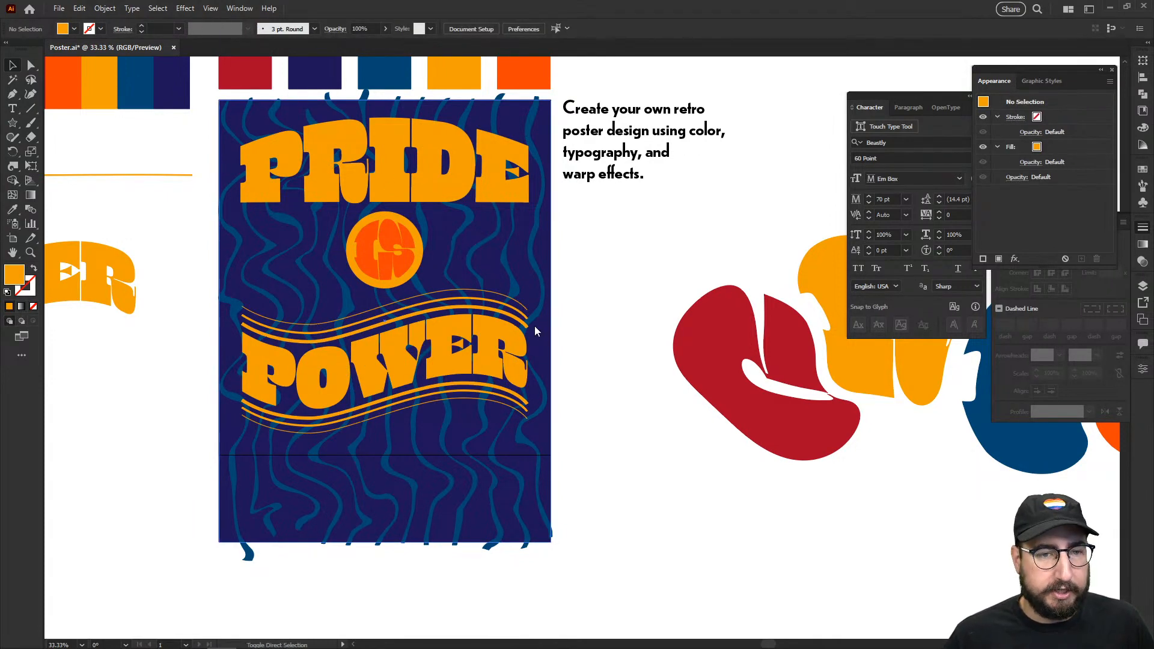
Step: Save the poster as an SVG using artboards, accepting the default SVG options
{"action": "key", "text": "ctrl+shift+s"}
{"action": "left_click", "coordinate": [162, 337]}
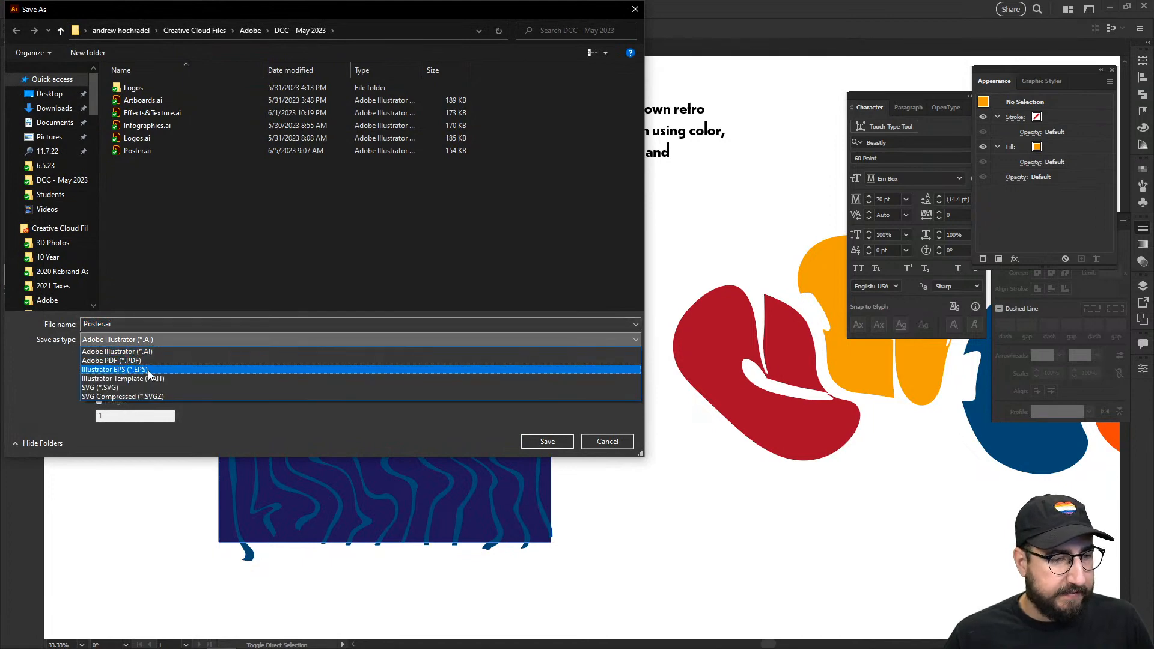
{"action": "left_click", "coordinate": [151, 387]}
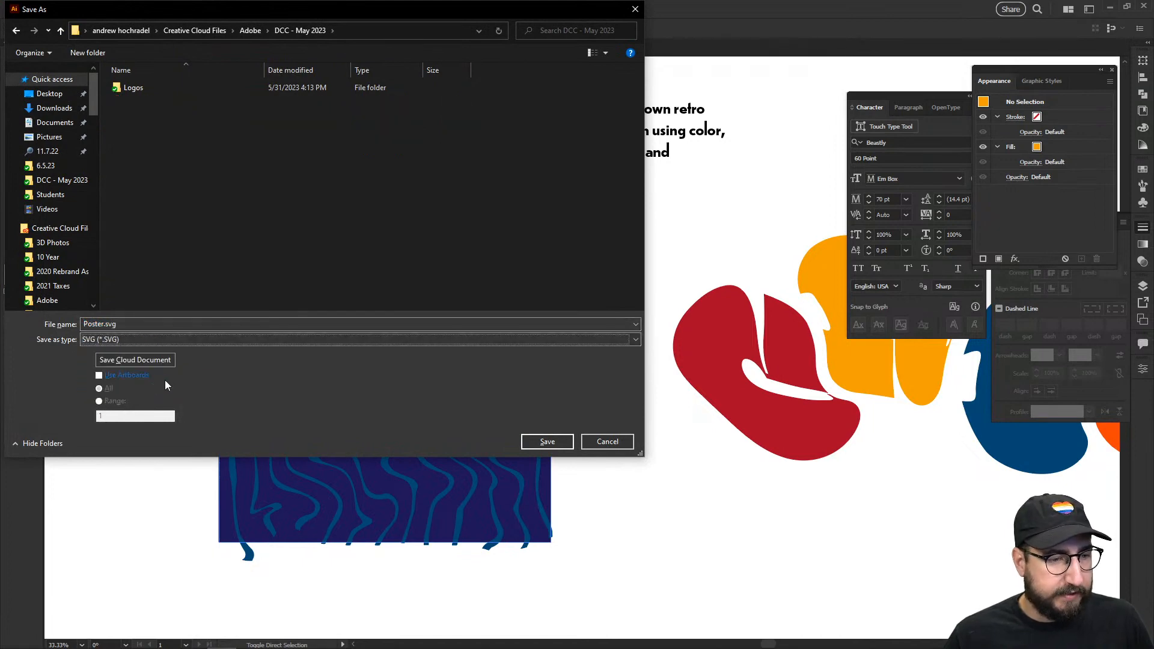
{"action": "left_click", "coordinate": [125, 374]}
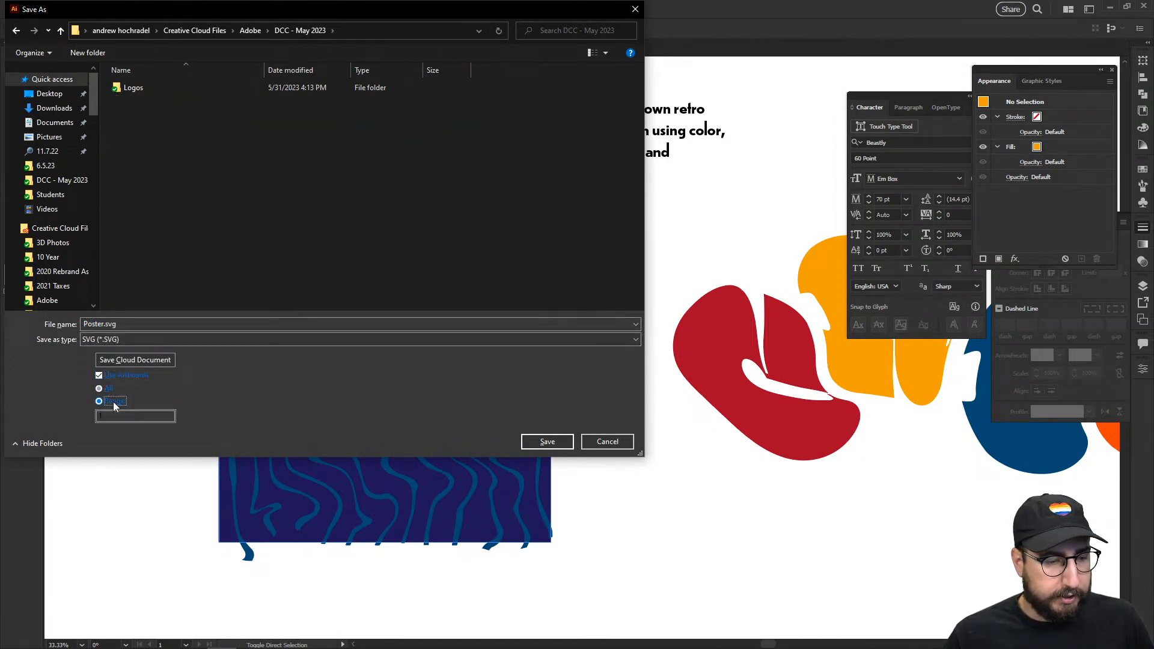
{"action": "left_click", "coordinate": [531, 441]}
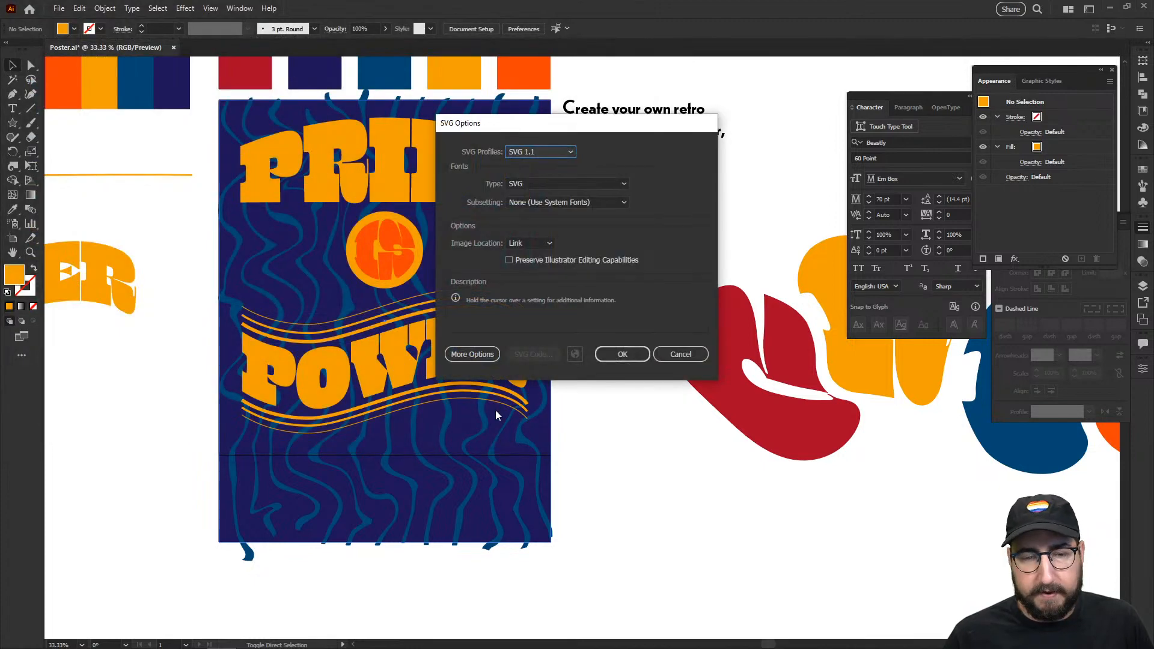
{"action": "left_click", "coordinate": [621, 357]}
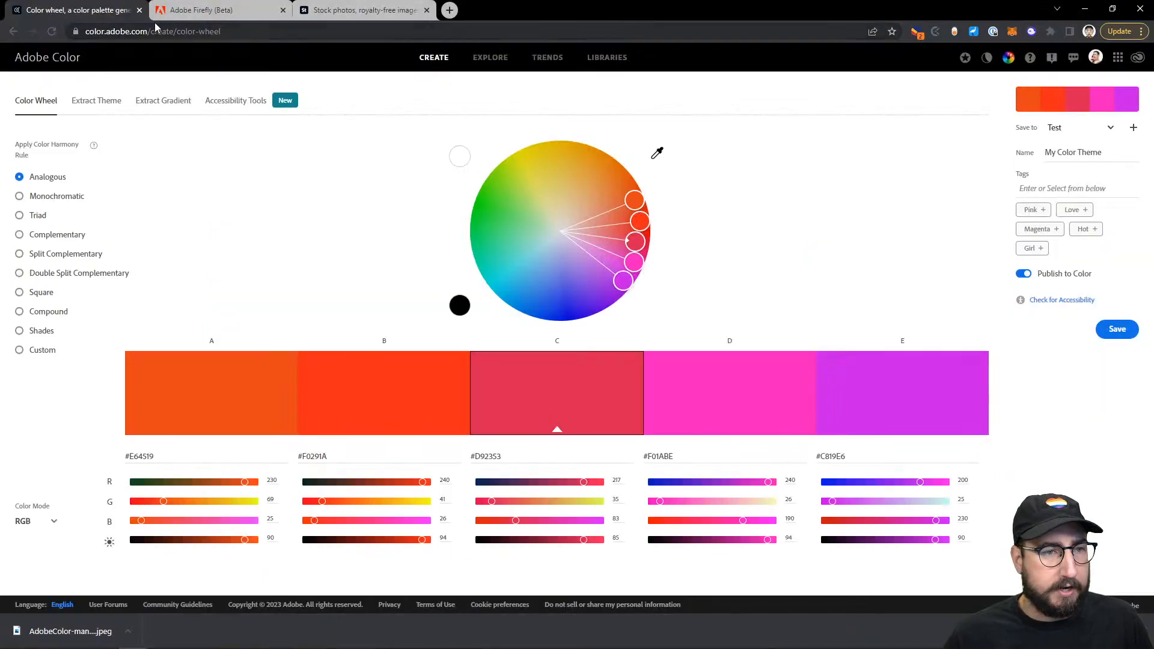
Step: Start Firefly's Generative recolor and upload Poster-01.svg from the DCC - May 2023 folder
{"action": "left_click", "coordinate": [198, 9]}
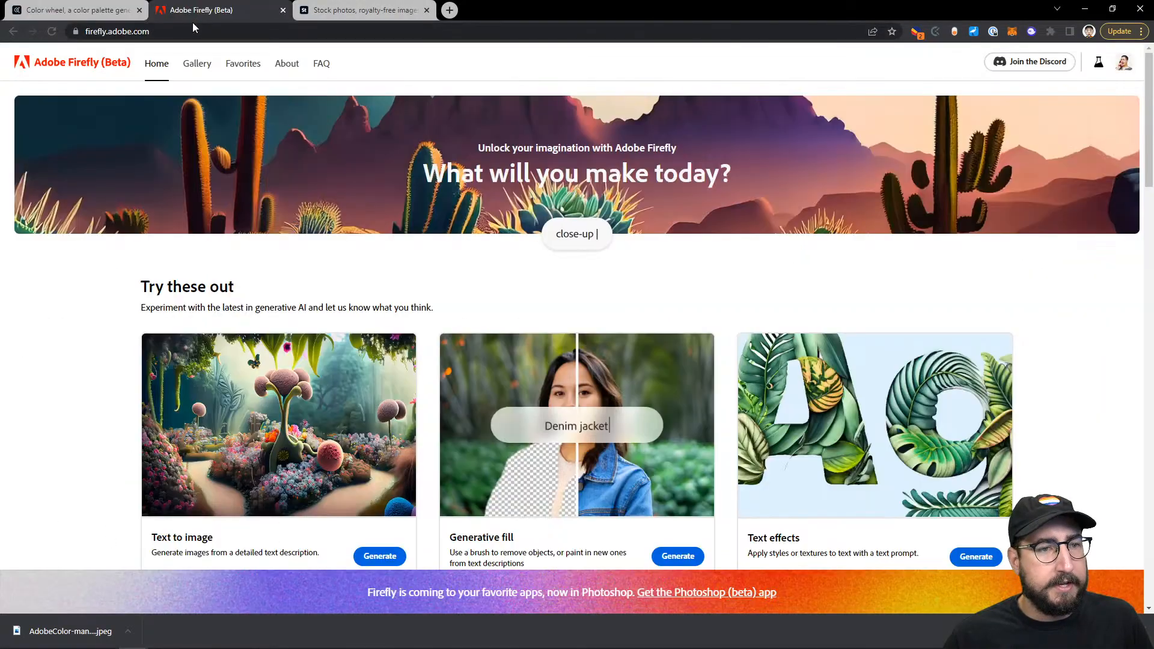
{"action": "scroll", "coordinate": [153, 244], "scroll_direction": "down", "scroll_amount": 5}
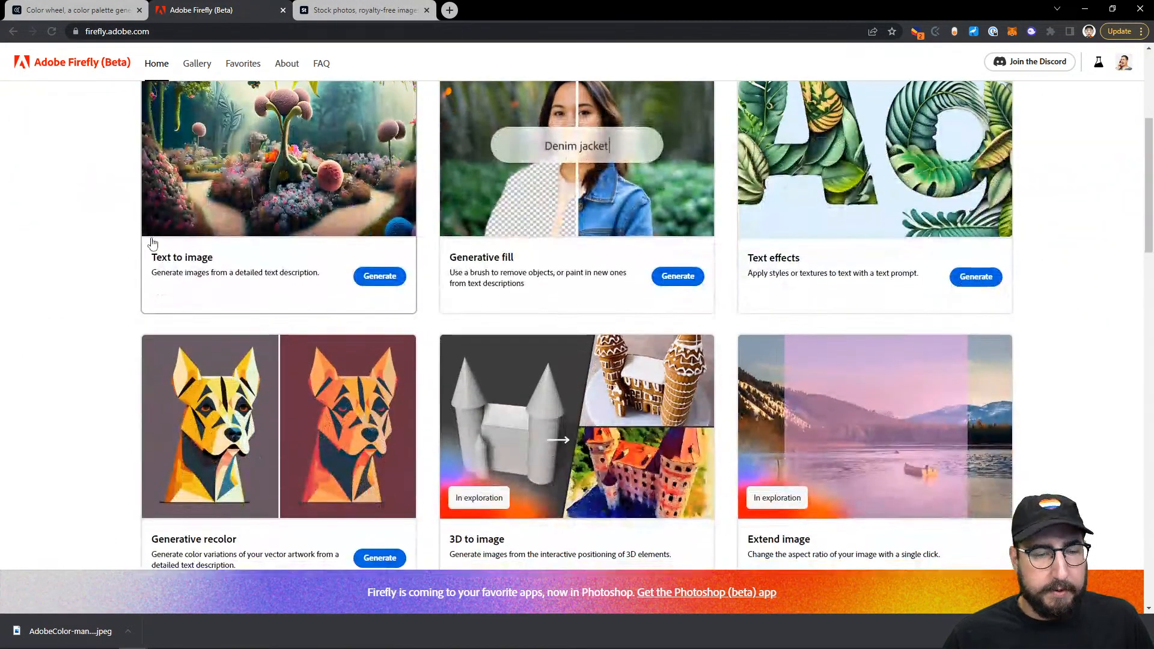
{"action": "scroll", "coordinate": [235, 377], "scroll_direction": "down", "scroll_amount": 3}
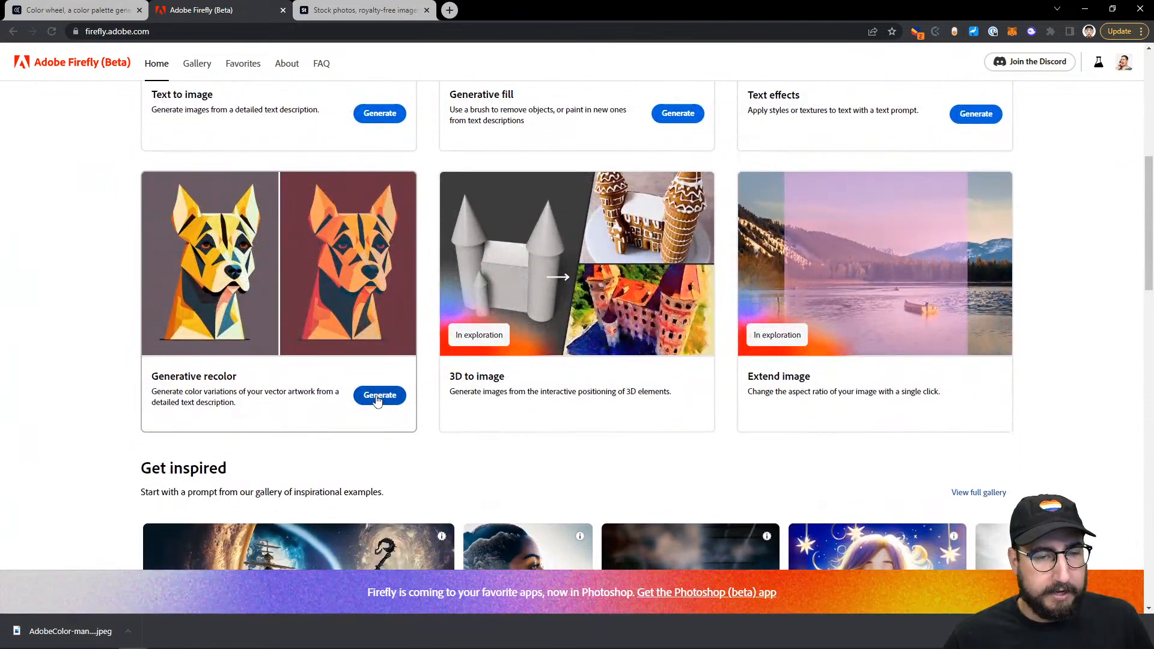
{"action": "left_click", "coordinate": [364, 361]}
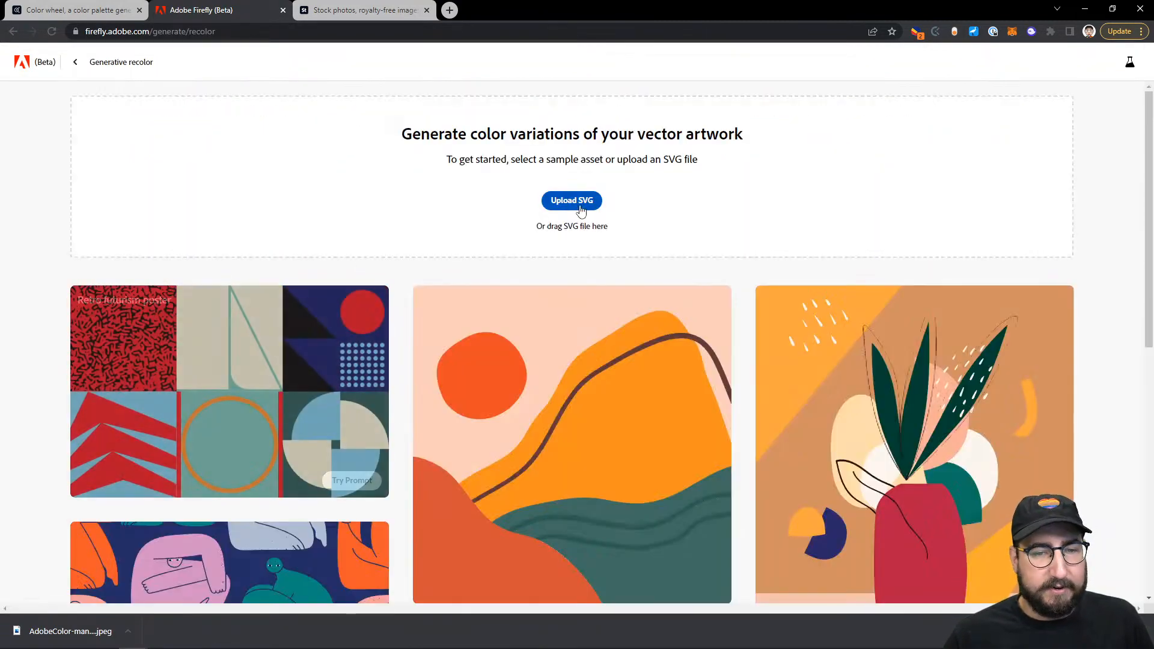
{"action": "left_click", "coordinate": [578, 200]}
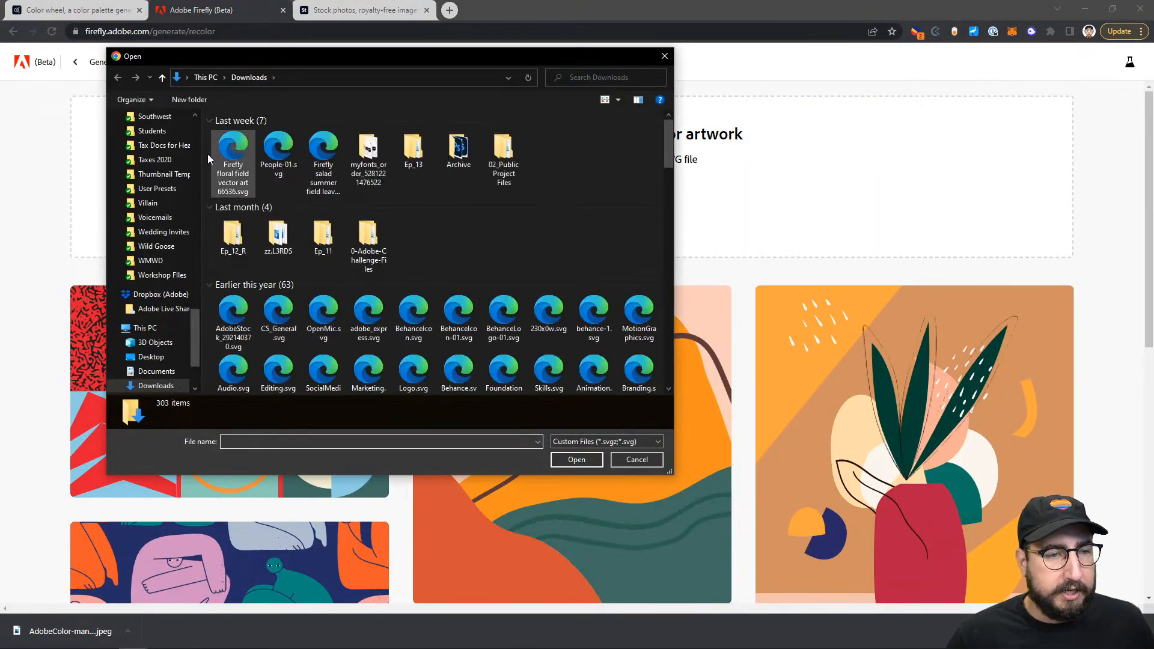
{"action": "scroll", "coordinate": [154, 192], "scroll_direction": "up", "scroll_amount": 10}
{"action": "scroll", "coordinate": [157, 195], "scroll_direction": "up", "scroll_amount": 10}
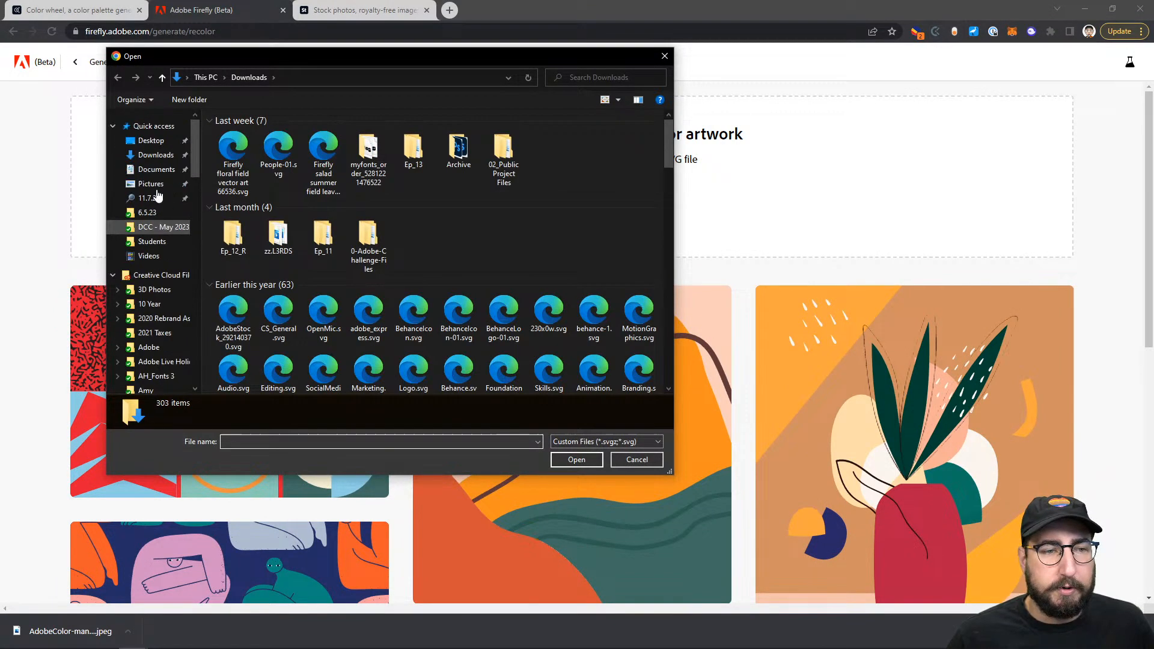
{"action": "left_click", "coordinate": [155, 231]}
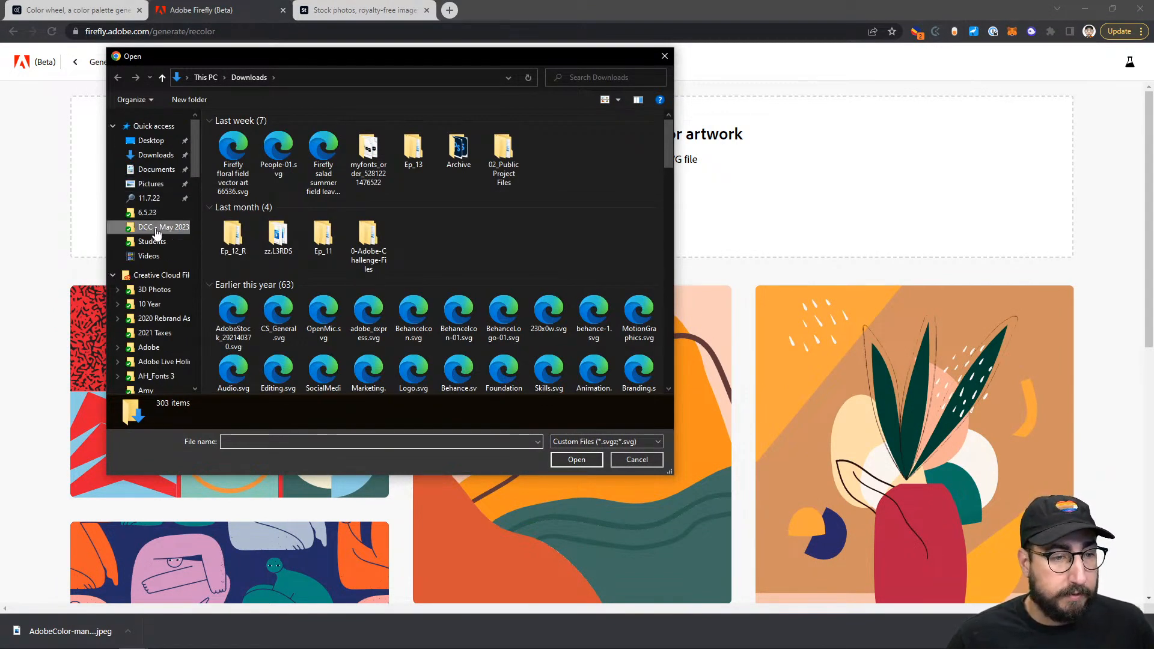
{"action": "left_click", "coordinate": [246, 147]}
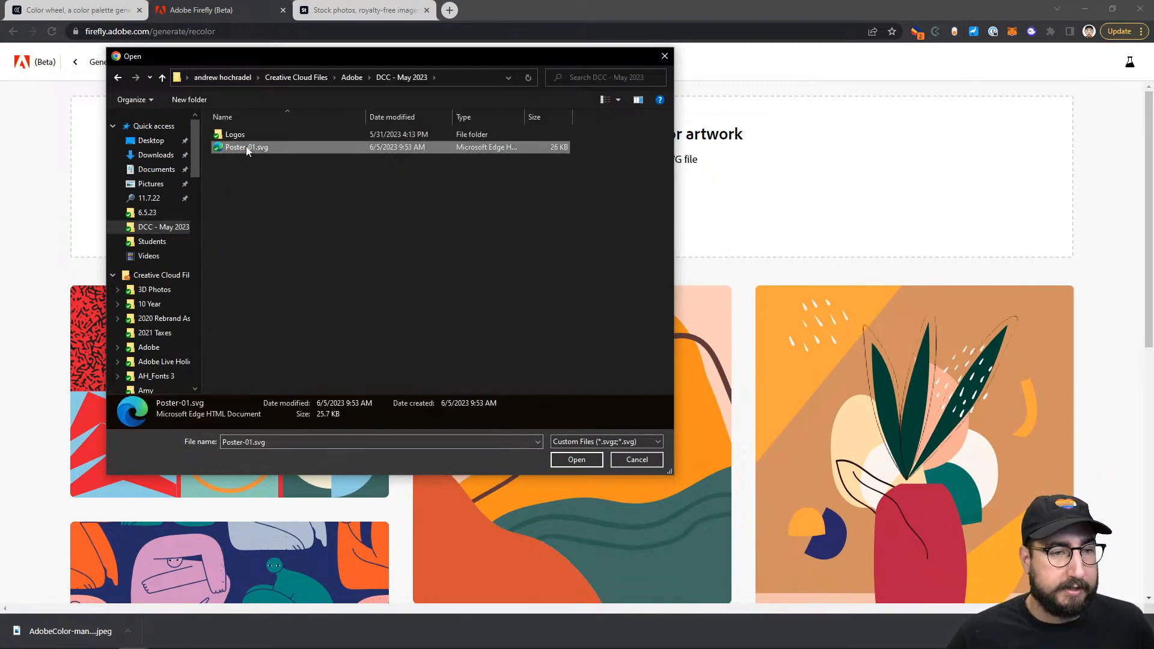
{"action": "left_click", "coordinate": [588, 463]}
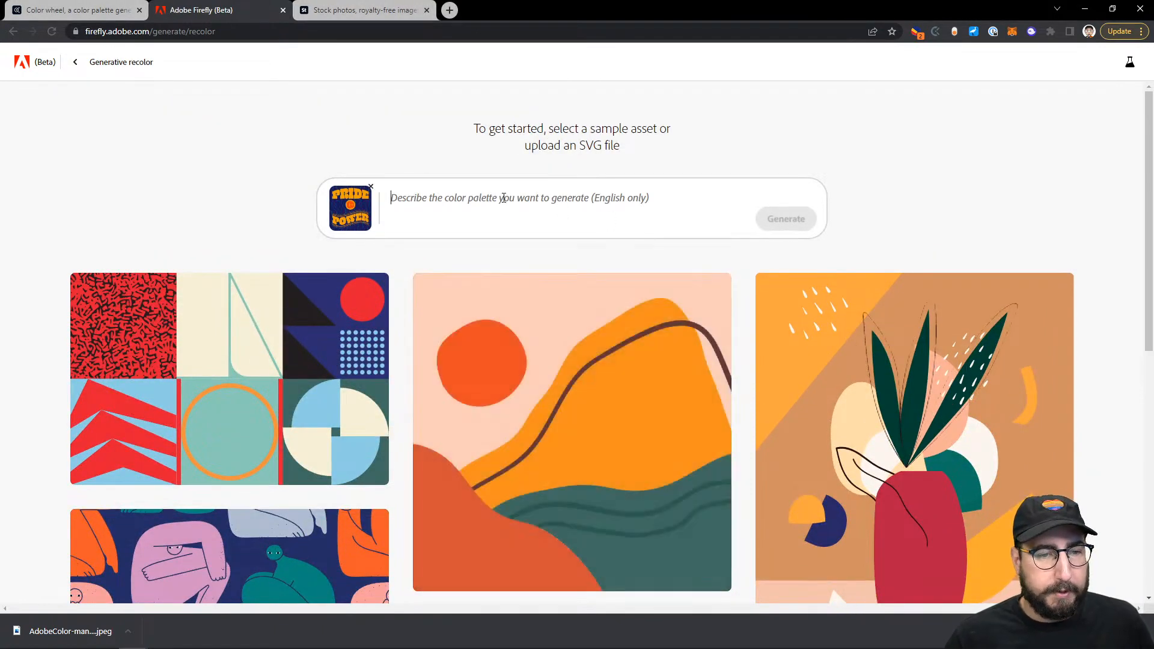
Step: Generate recolors from the prompt 'iridescent metal', fixing the misspelling first
{"action": "type", "text": "irrudescent"}
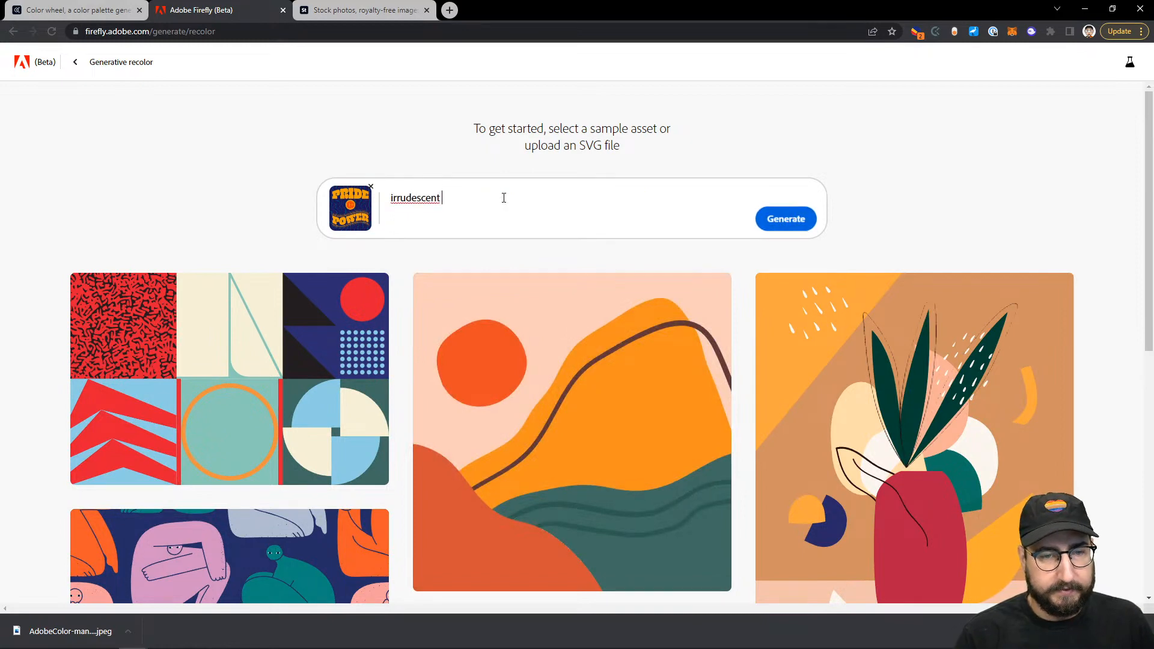
{"action": "right_click", "coordinate": [410, 198]}
{"action": "left_click", "coordinate": [465, 202]}
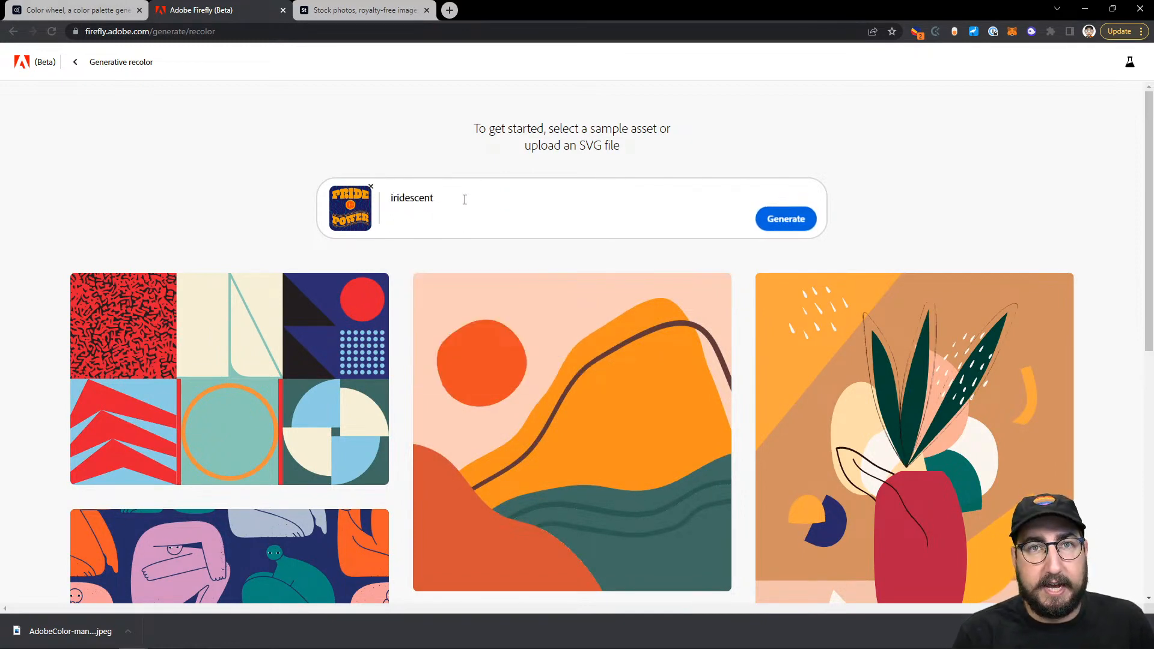
{"action": "type", "text": "metal"}
{"action": "key", "text": "Return"}
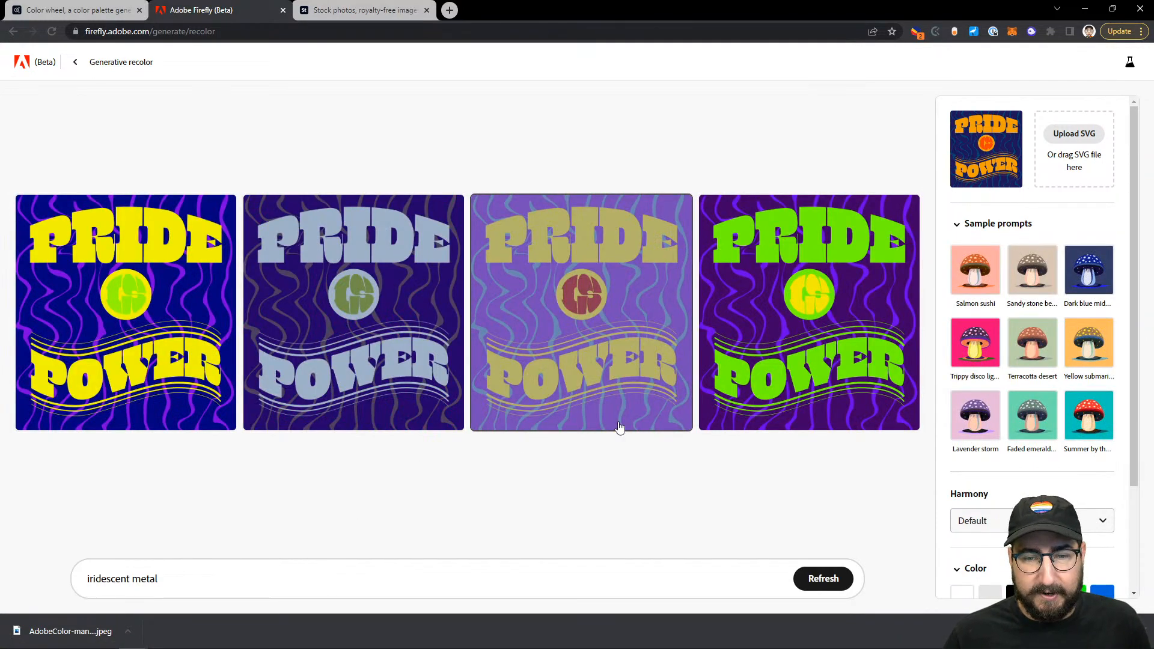
Step: Try the Summer by the sea, Salmon sushi, Sandy stone beach, Dark blue midnight and Trippy disco lights samples
{"action": "mouse_move", "coordinate": [783, 426]}
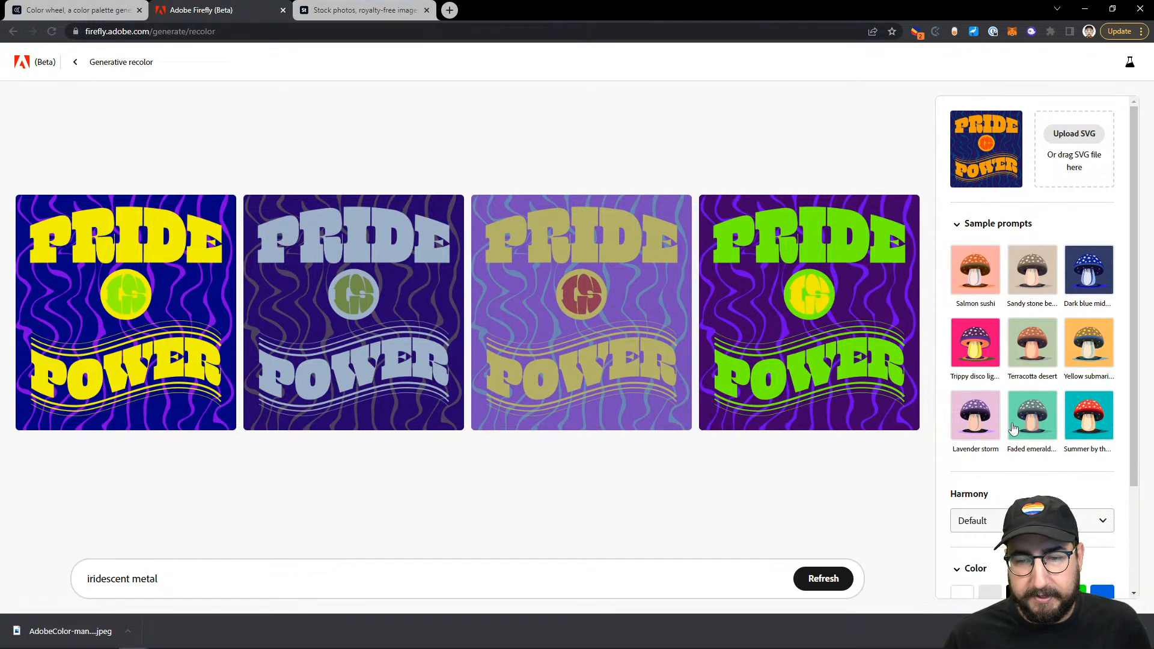
{"action": "left_click", "coordinate": [1076, 414]}
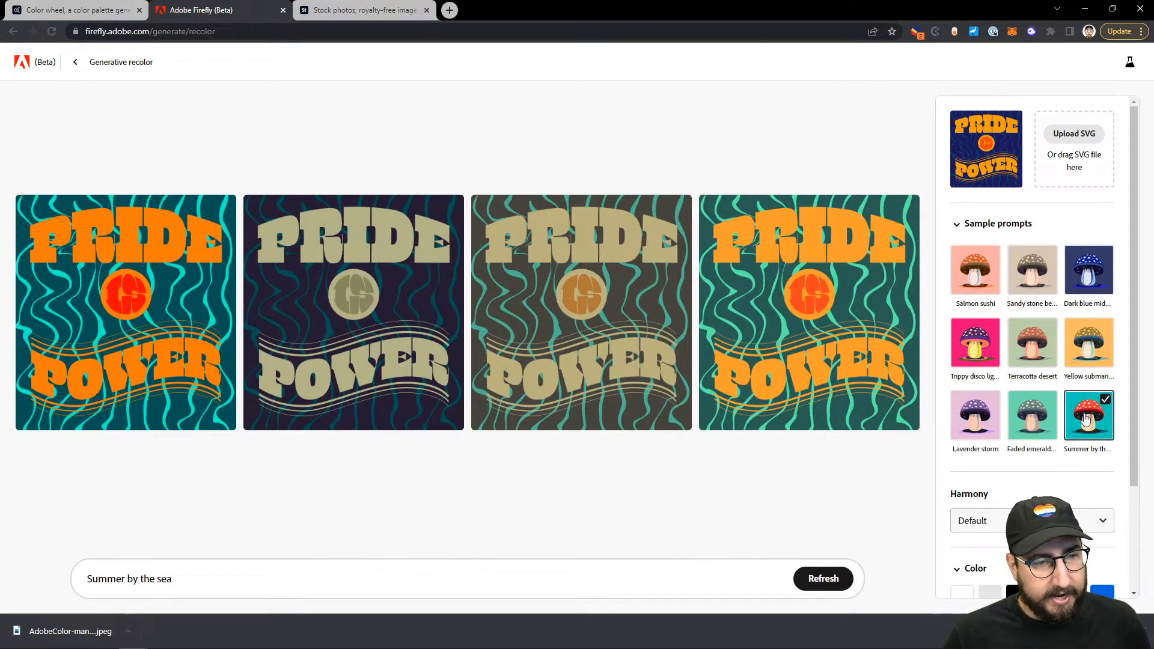
{"action": "left_click", "coordinate": [985, 278]}
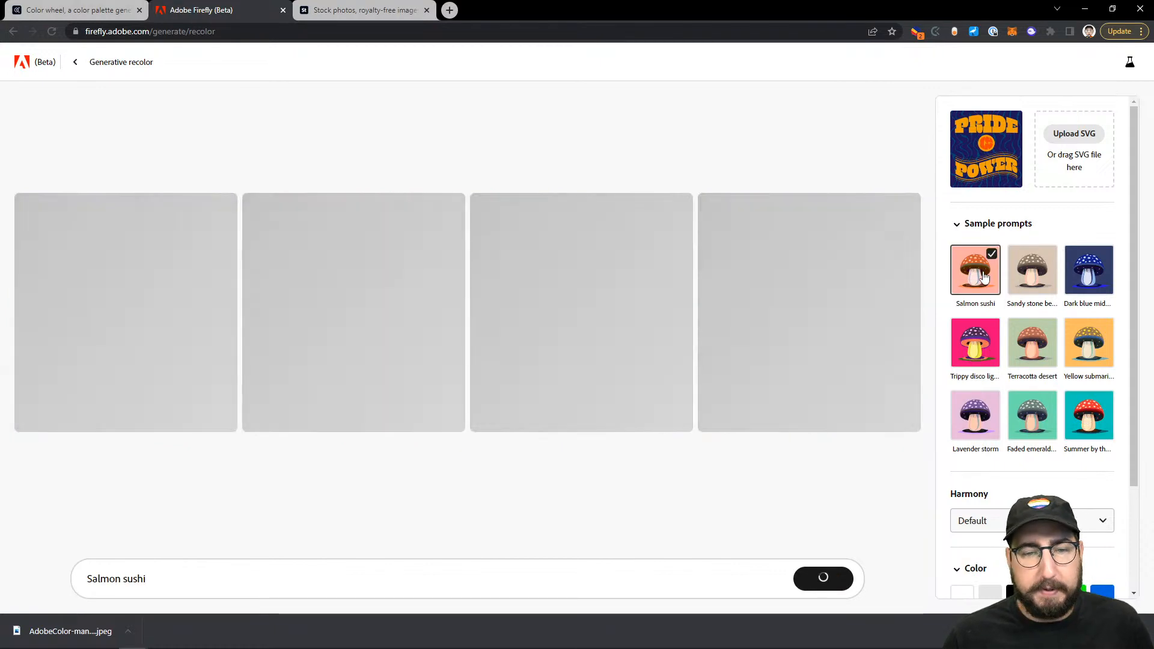
{"action": "left_click", "coordinate": [1033, 279]}
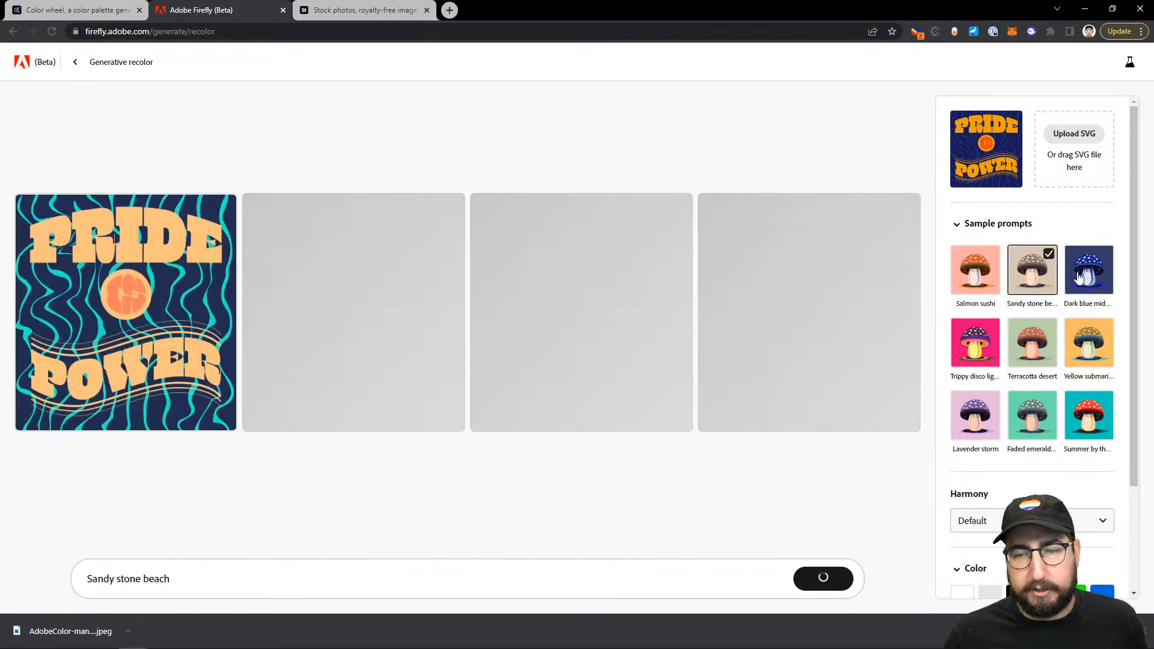
{"action": "left_click", "coordinate": [1073, 282]}
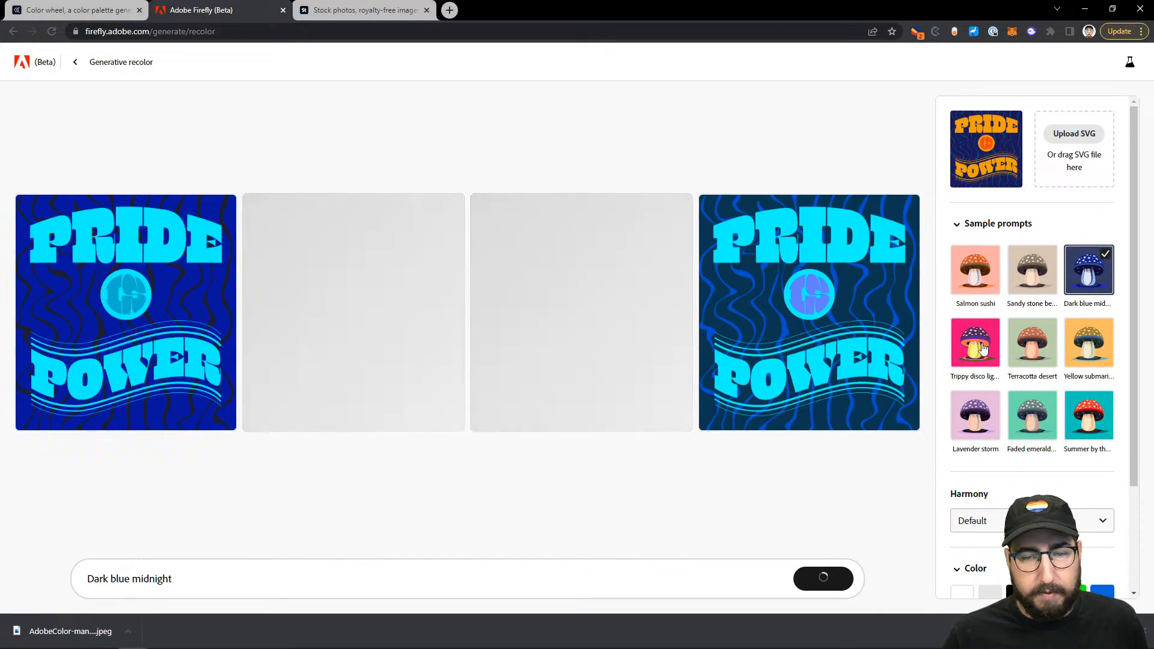
{"action": "left_click", "coordinate": [975, 343]}
Step: Replace the prompt with 'Primary colors' and generate new recolors
{"action": "triple_click", "coordinate": [211, 581]}
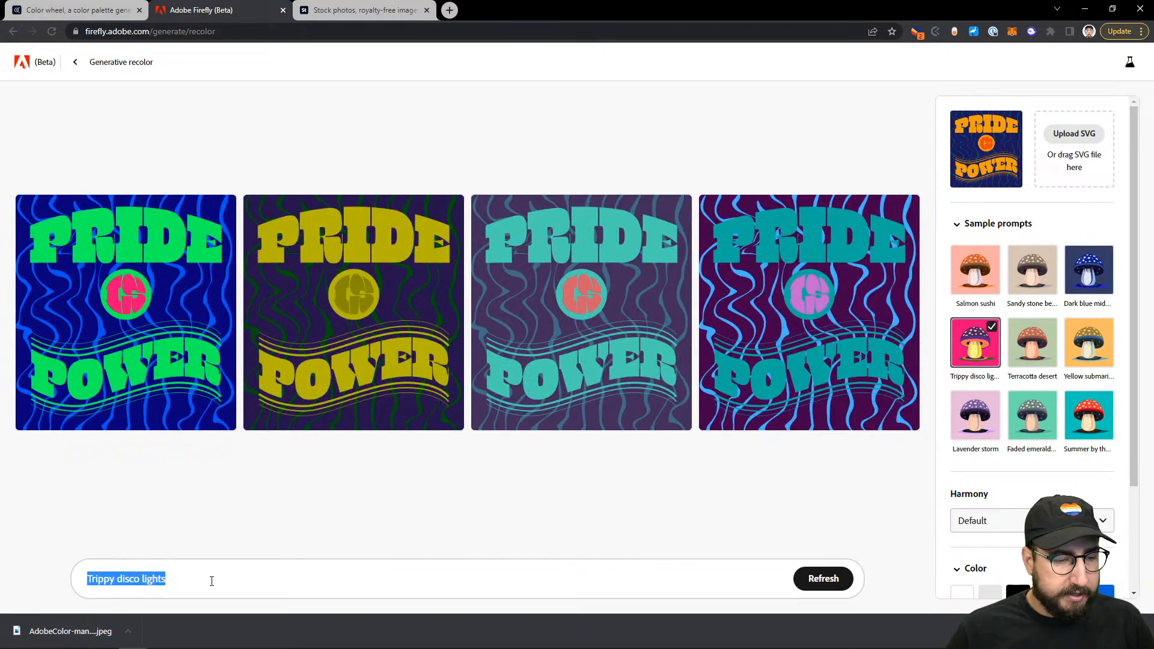
{"action": "type", "text": "Primary"}
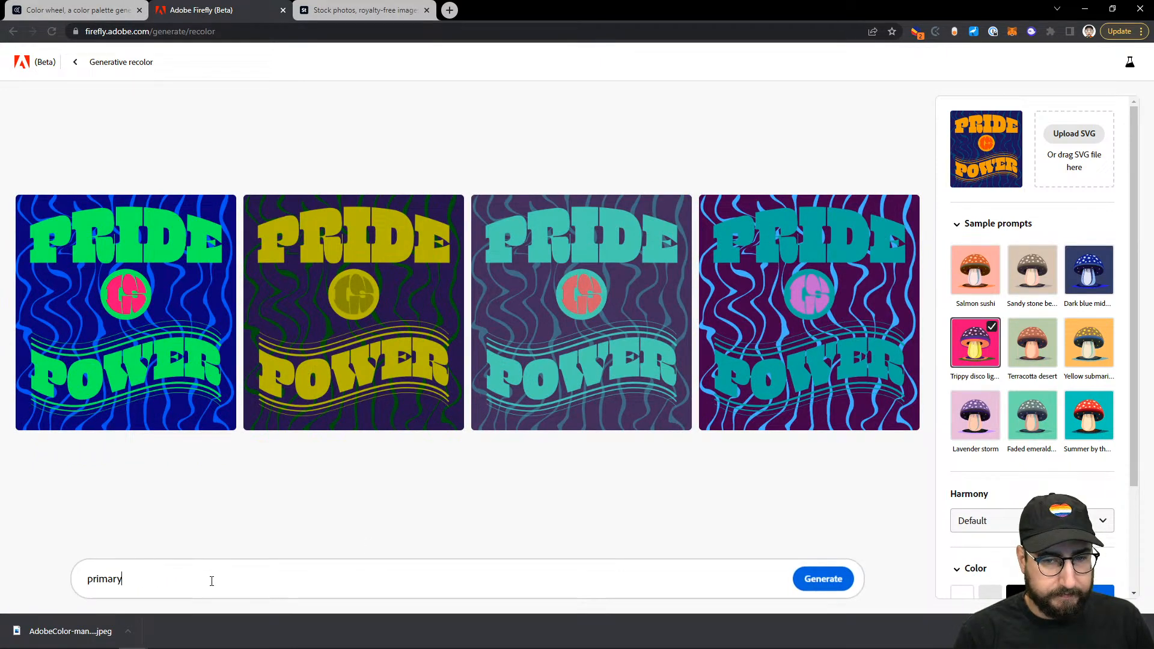
{"action": "type", "text": " col"}
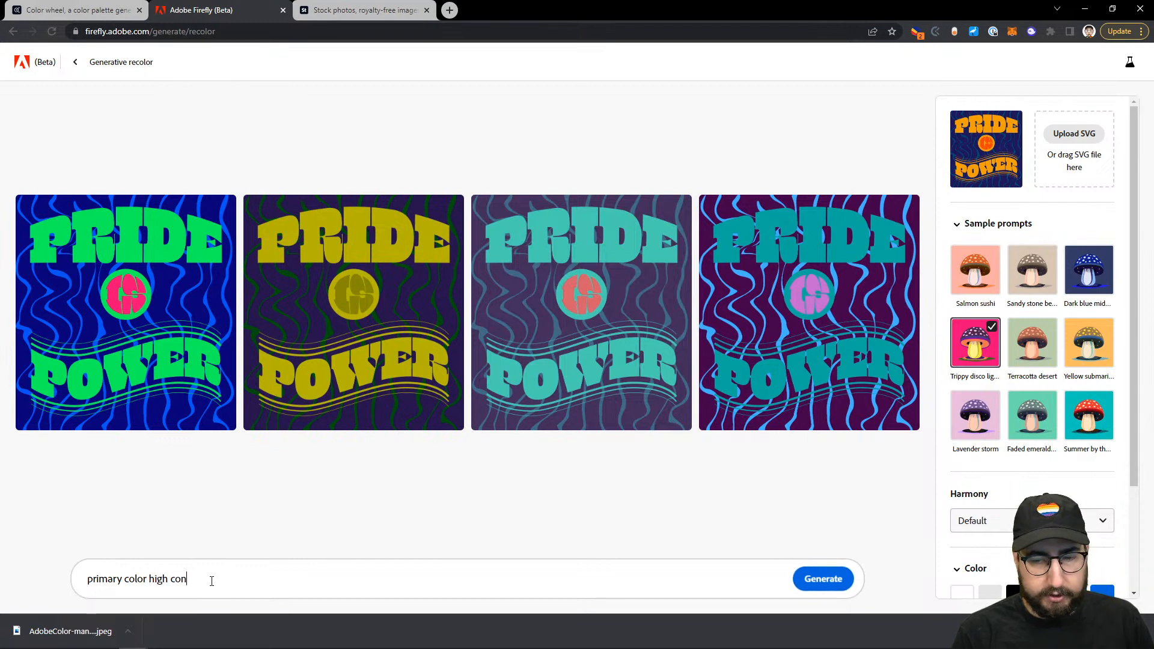
{"action": "type", "text": "or"}
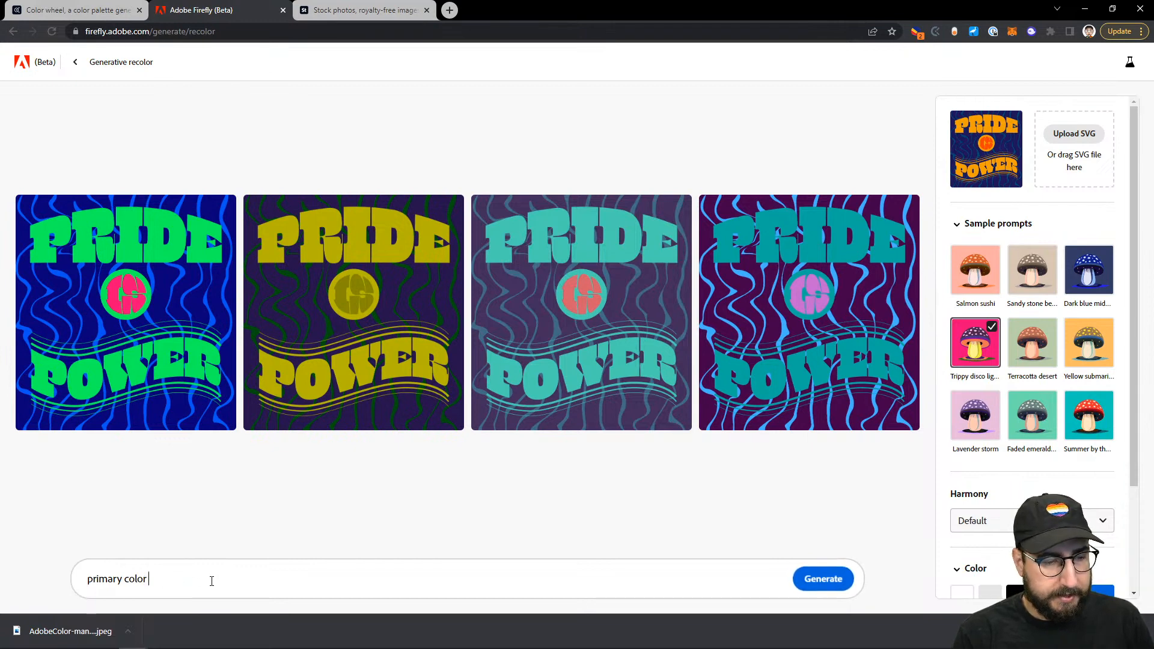
{"action": "type", "text": "s"}
{"action": "key", "text": "Return"}
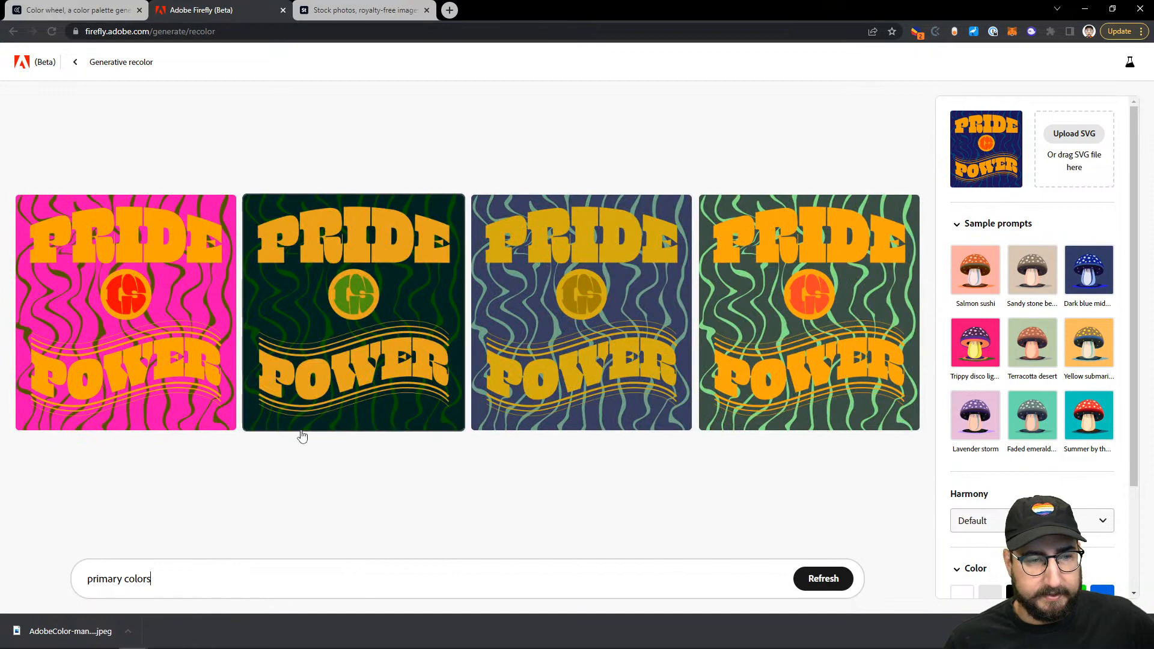
Step: Try Complementary and then Triad colour harmony on the recolors
{"action": "scroll", "coordinate": [1005, 427], "scroll_direction": "down", "scroll_amount": 2}
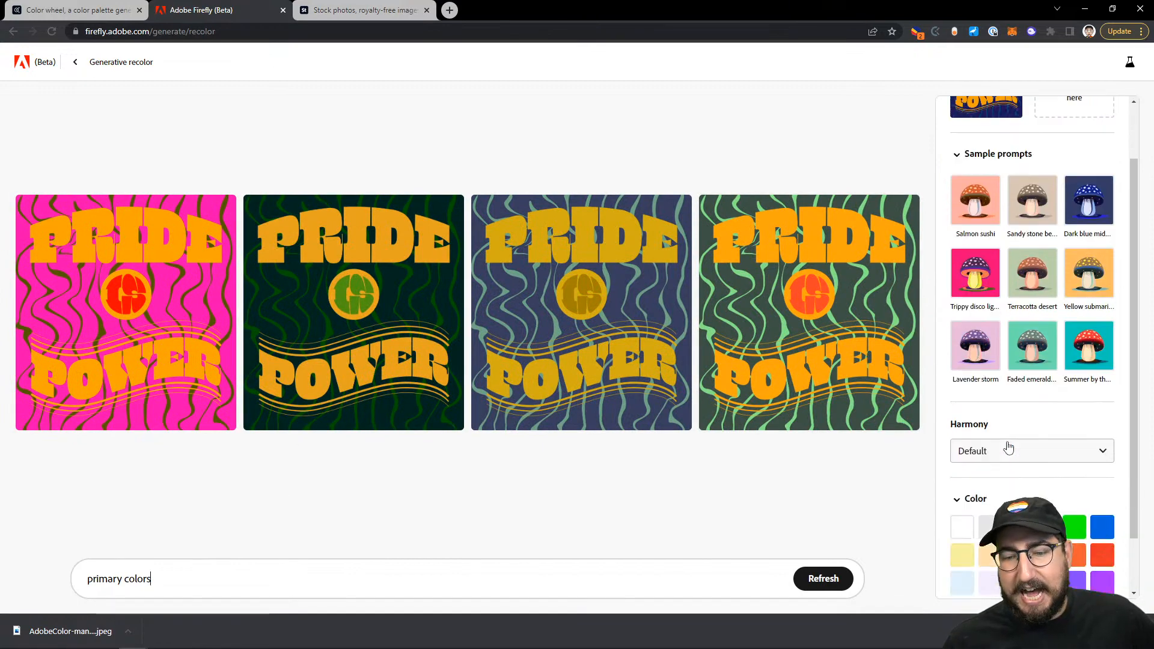
{"action": "left_click", "coordinate": [1004, 399]}
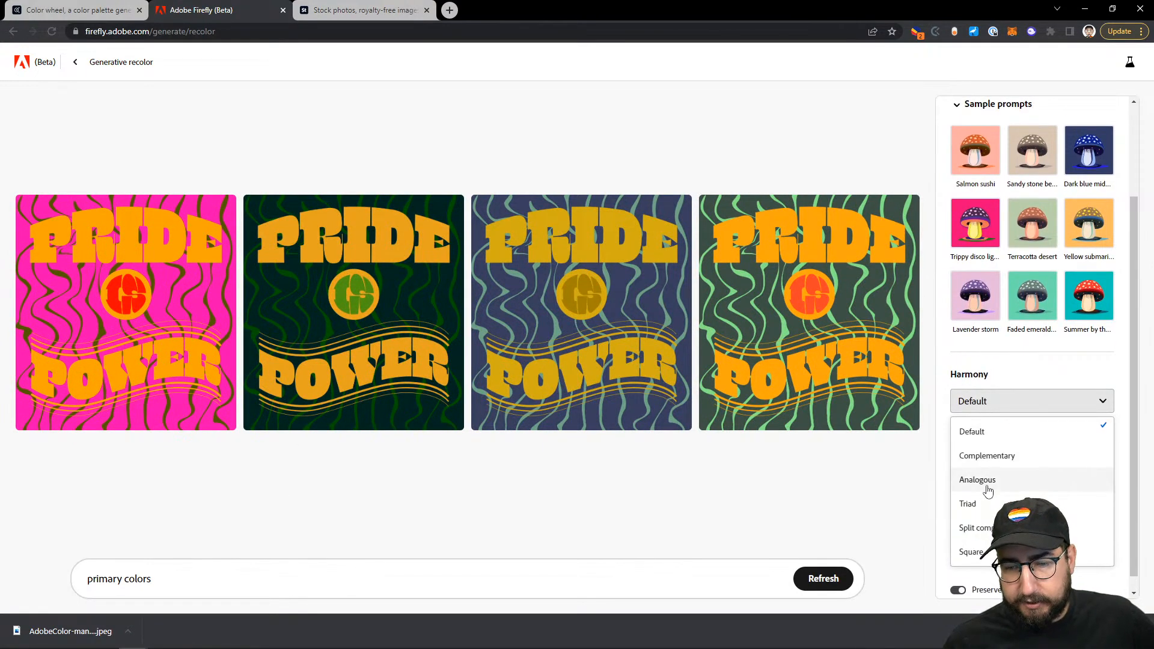
{"action": "left_click", "coordinate": [986, 455]}
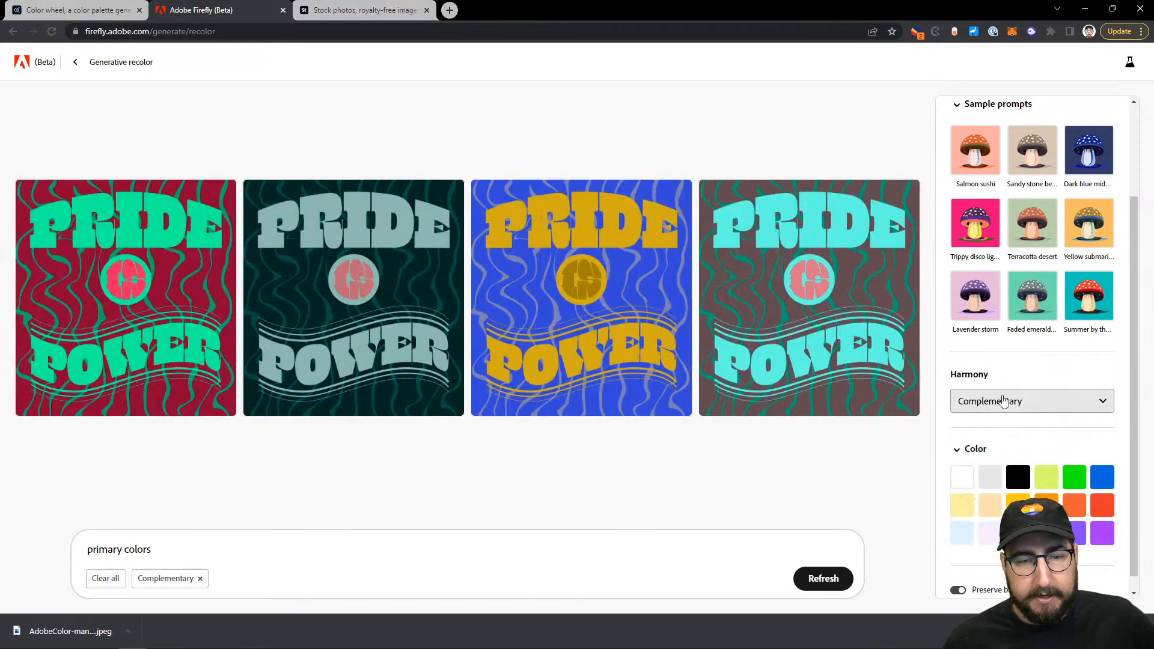
{"action": "left_click", "coordinate": [996, 401]}
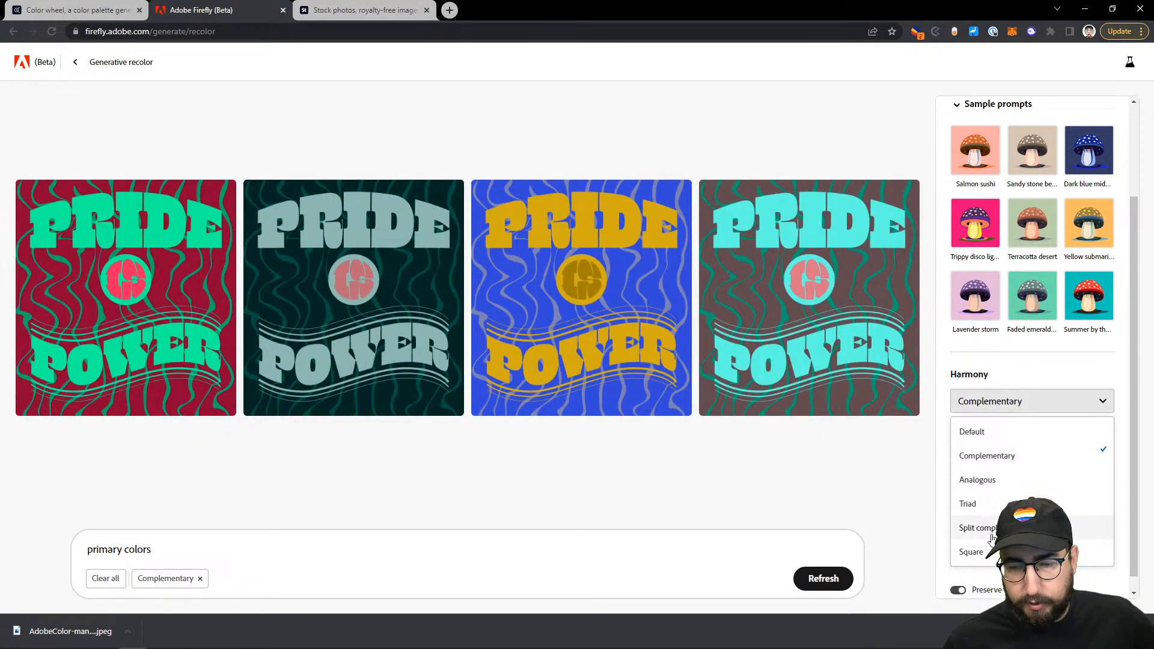
{"action": "left_click", "coordinate": [985, 505]}
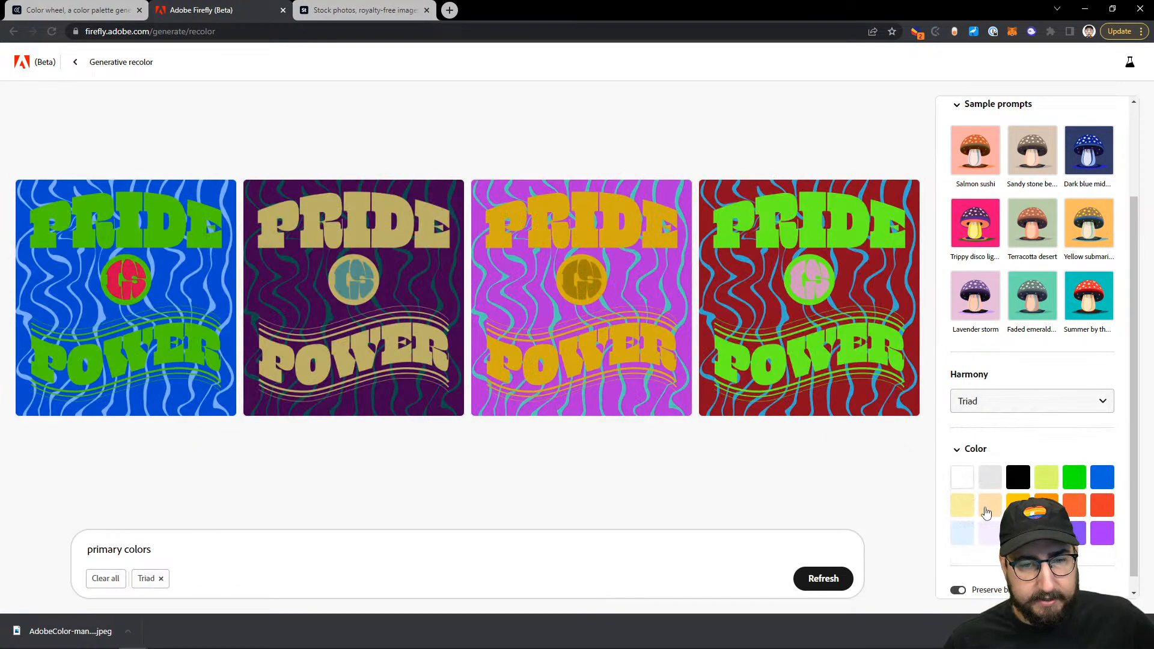
Step: Replace the prompt with 'deep rich coffee' and generate new recolors
{"action": "left_click_drag", "start_coordinate": [160, 546], "coordinate": [76, 544]}
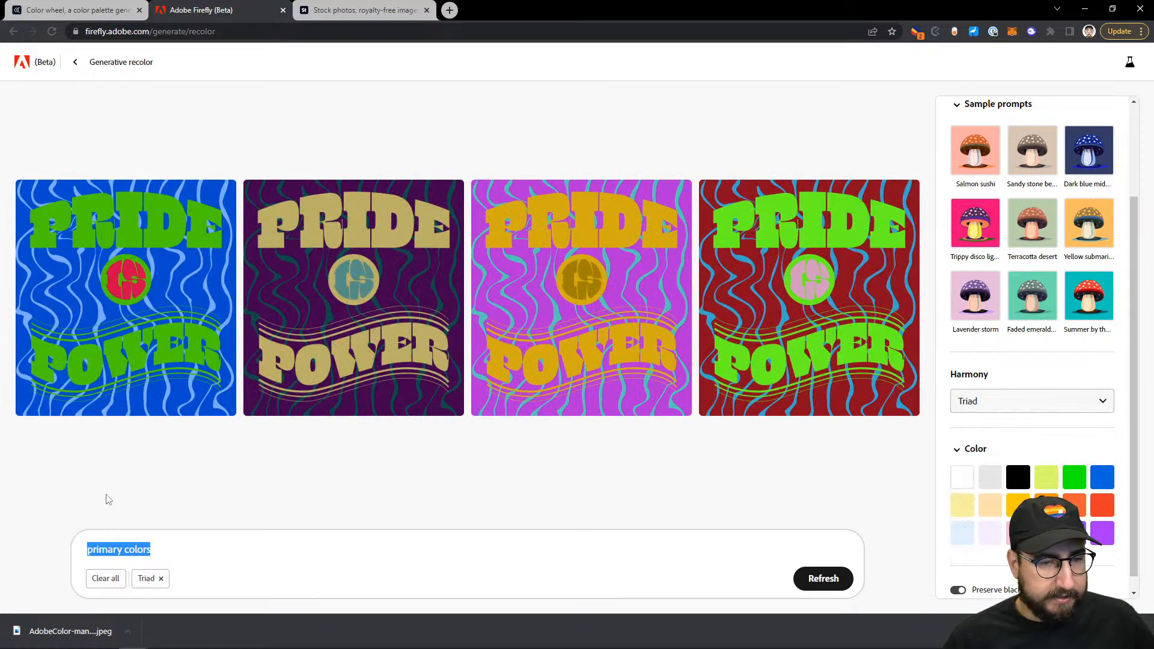
{"action": "type", "text": "deep"}
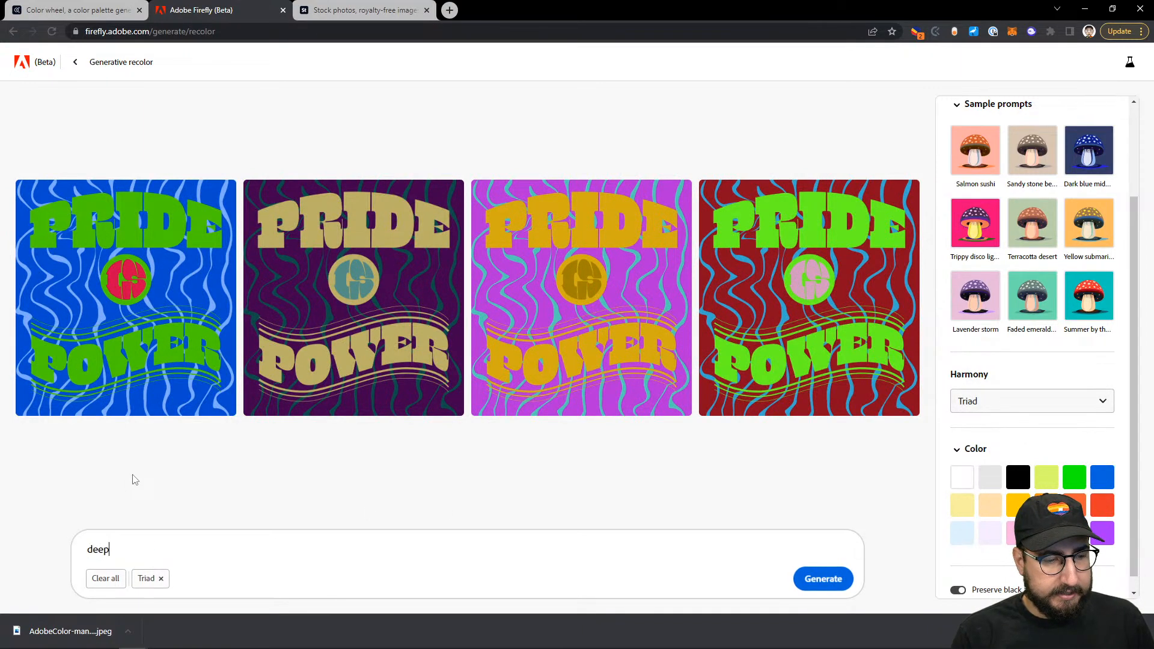
{"action": "type", "text": " rich coffee"}
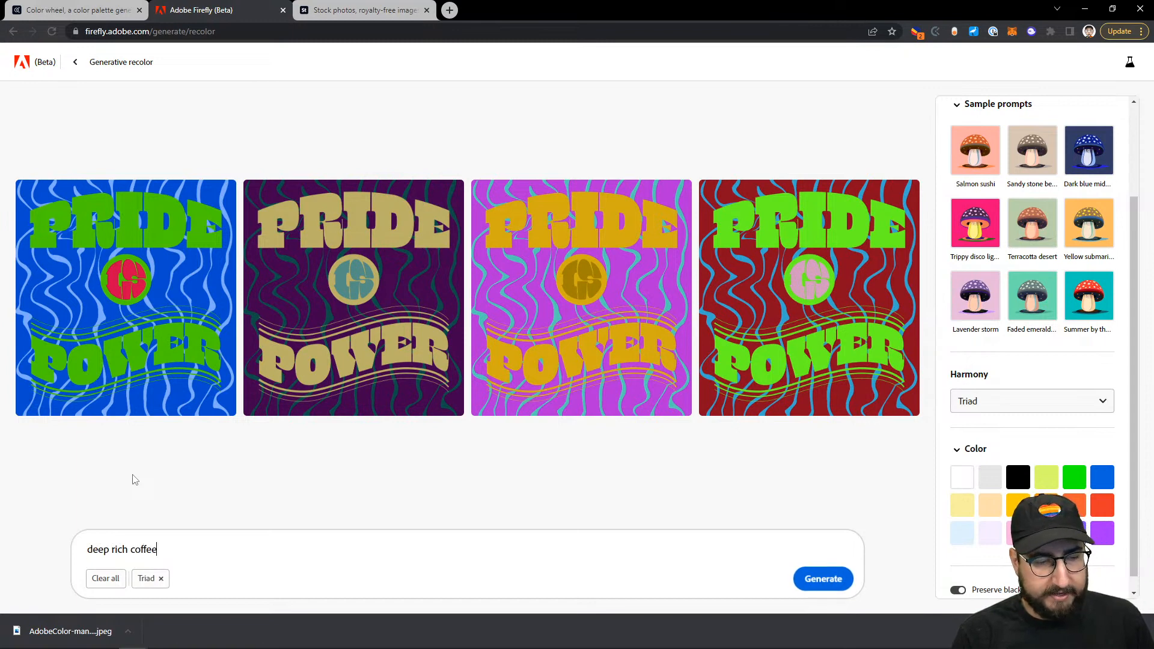
{"action": "key", "text": "Return"}
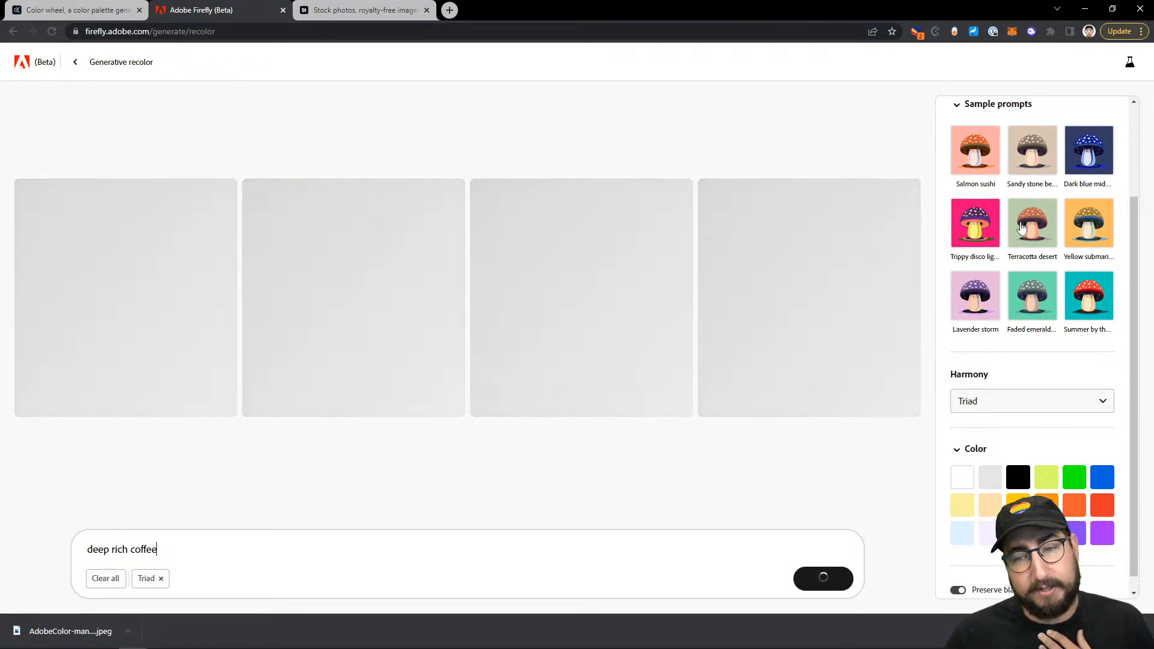
Step: Add Scarlet and Vermilion as colours and reset the harmony to Default
{"action": "scroll", "coordinate": [1030, 240], "scroll_direction": "down", "scroll_amount": 1}
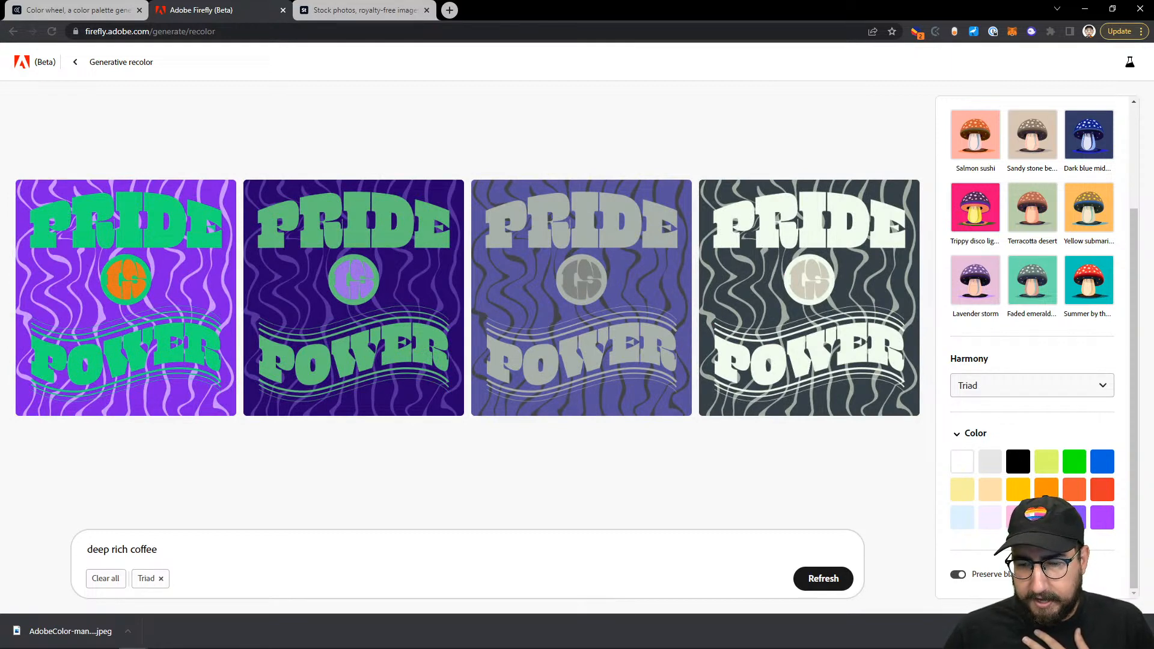
{"action": "left_click", "coordinate": [1102, 489]}
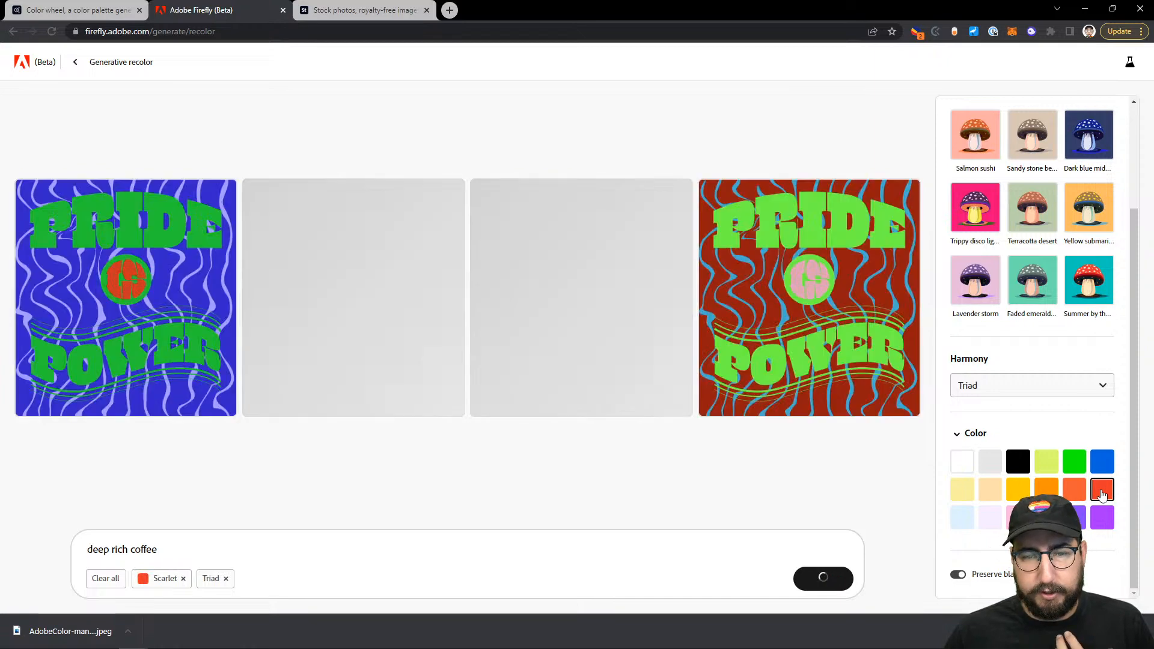
{"action": "left_click", "coordinate": [1080, 497]}
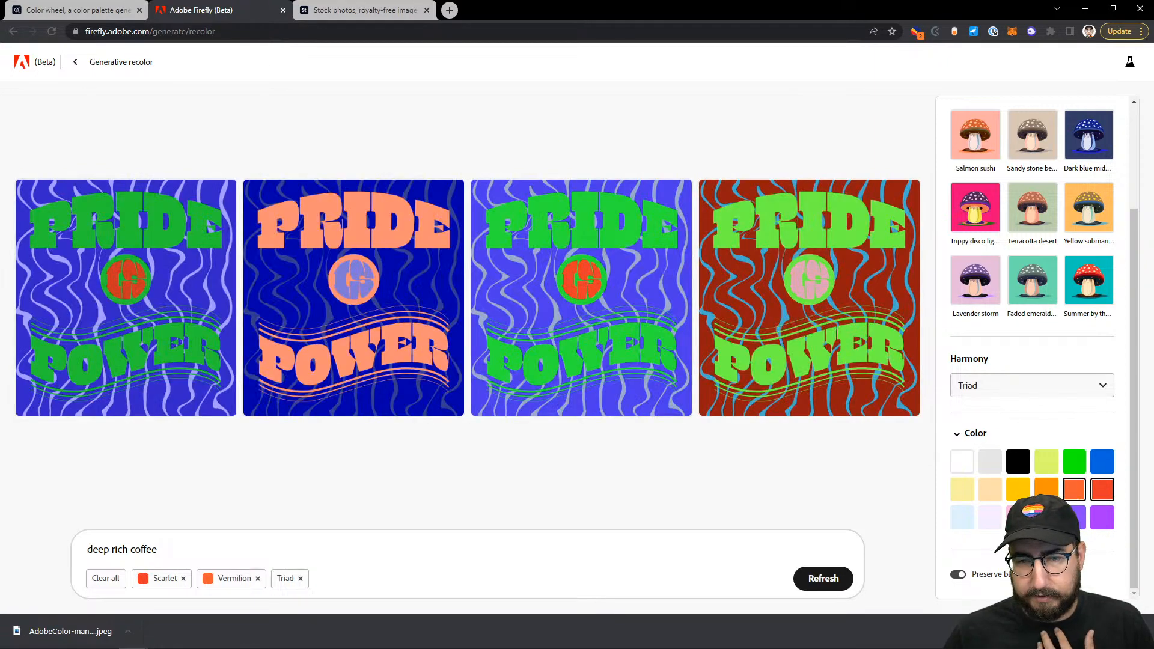
{"action": "left_click", "coordinate": [1045, 517]}
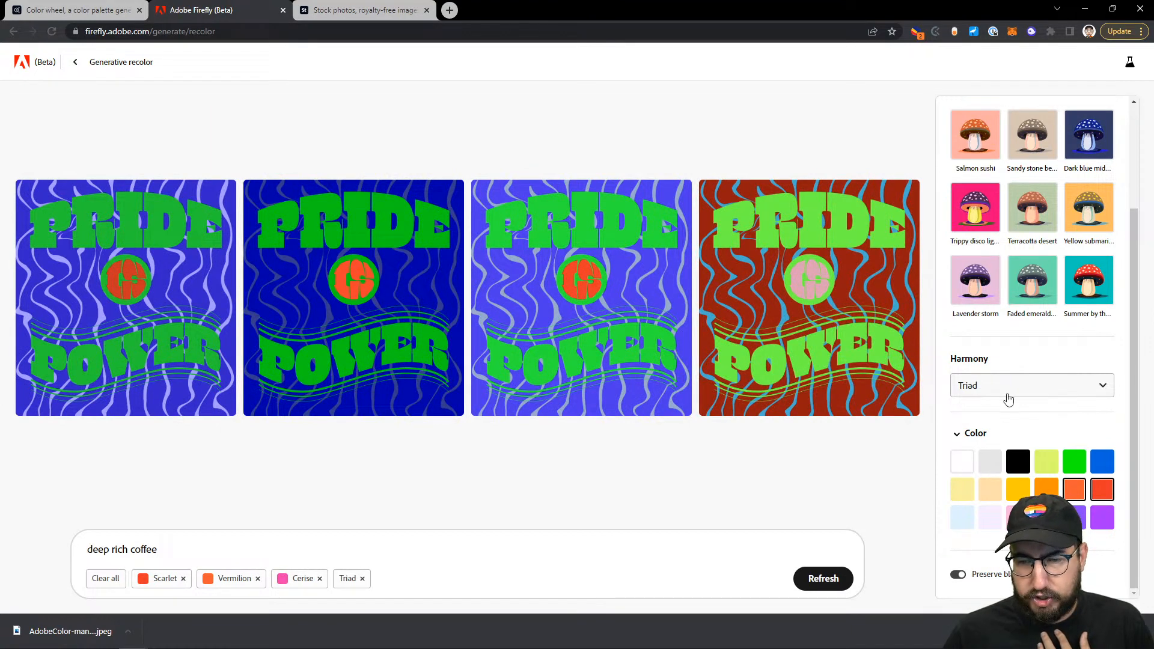
{"action": "left_click", "coordinate": [1008, 399]}
{"action": "left_click", "coordinate": [992, 414]}
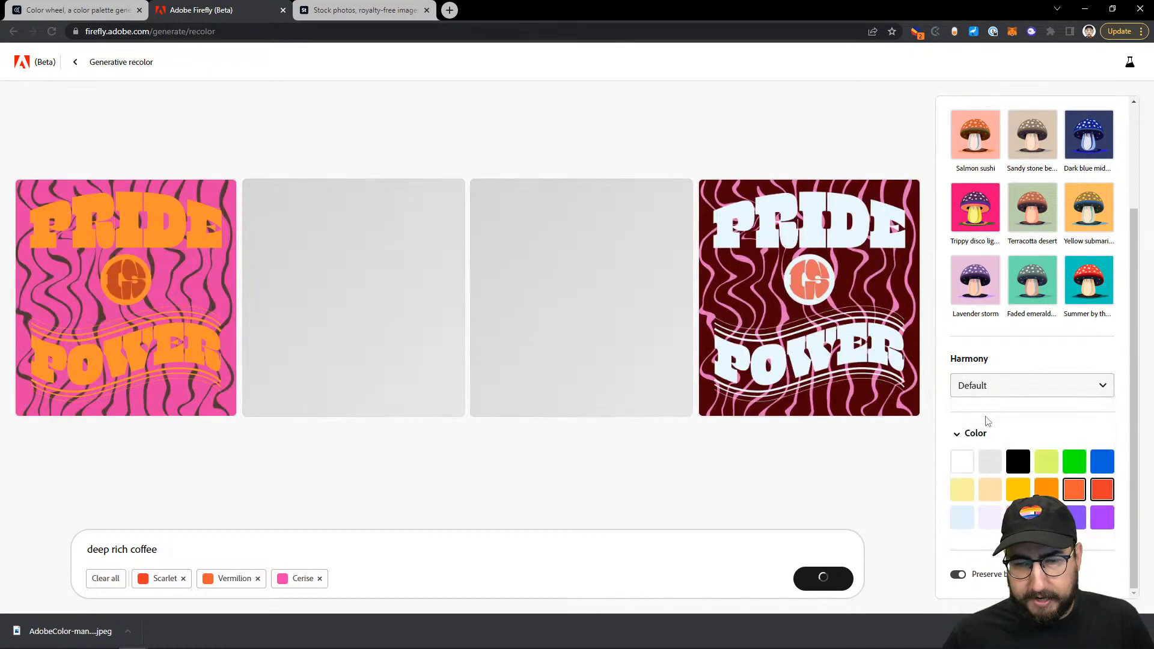
{"action": "left_click", "coordinate": [1045, 517]}
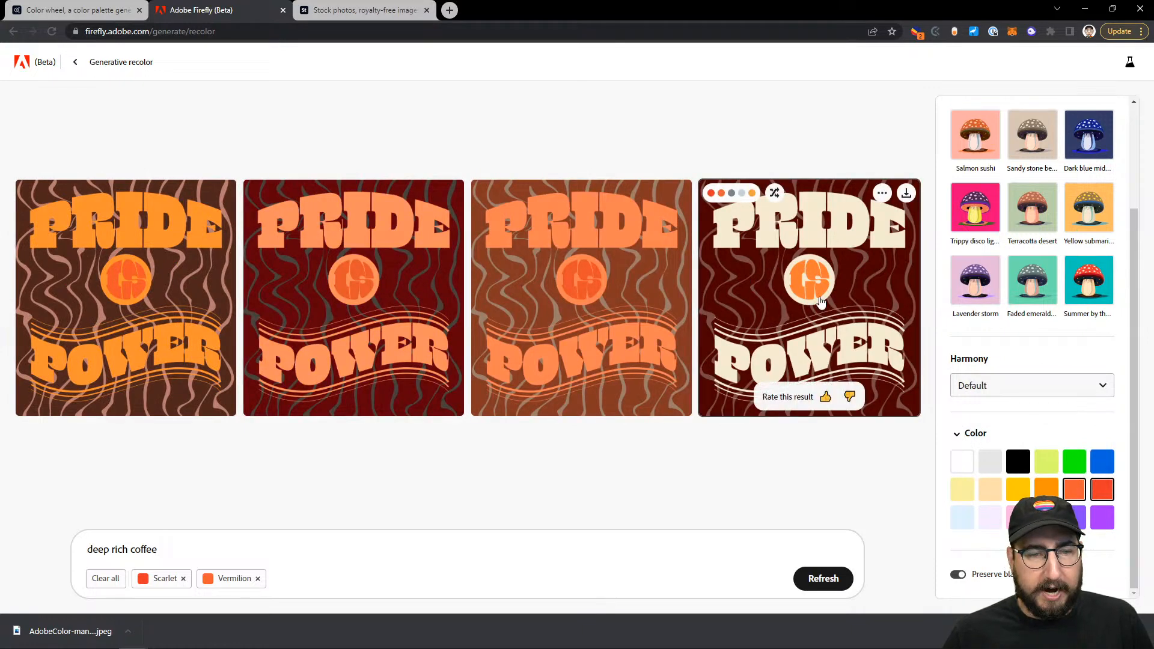
Step: Shuffle the fourth variation into a brown, orange and cream colourway and download it as SVG
{"action": "left_click", "coordinate": [774, 193]}
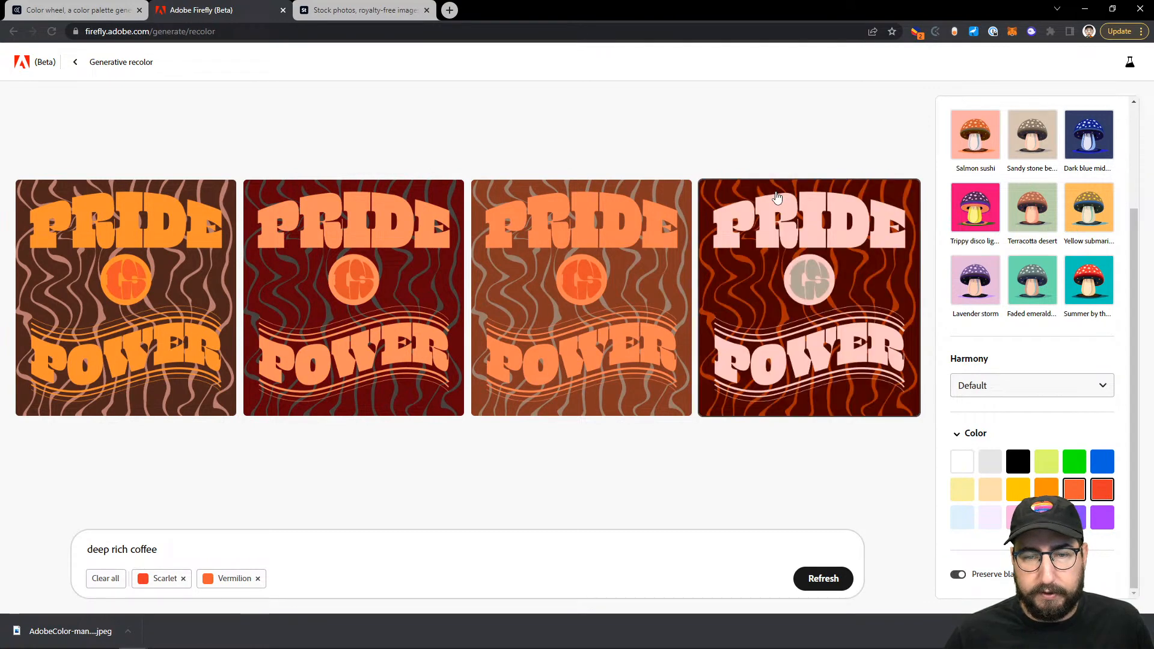
{"action": "left_click", "coordinate": [775, 193]}
{"action": "left_click", "coordinate": [776, 195]}
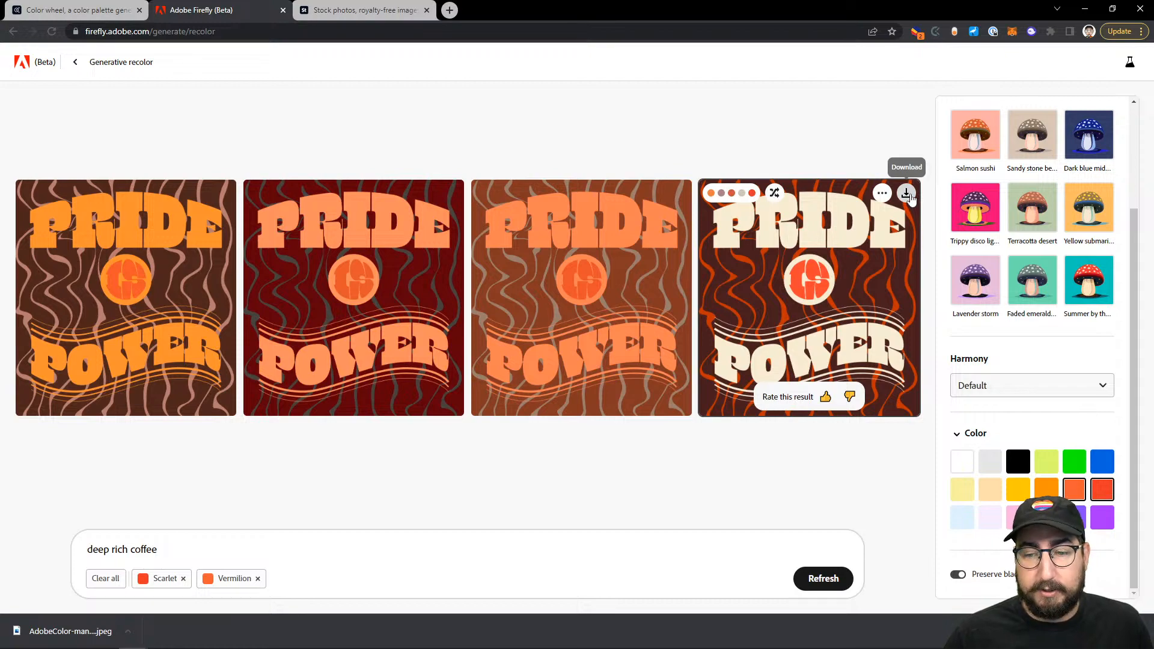
{"action": "left_click", "coordinate": [906, 194]}
{"action": "left_click", "coordinate": [128, 631]}
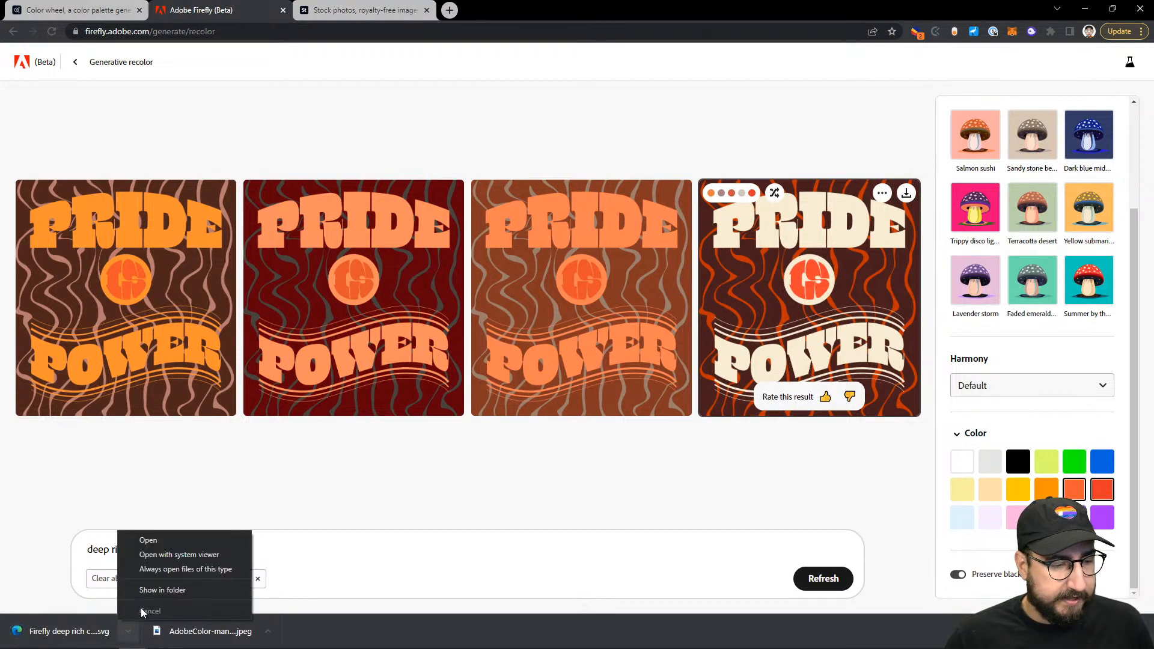
Step: Open the downloaded coffee poster SVG from the Downloads folder in Adobe Illustrator 2023
{"action": "left_click", "coordinate": [151, 595]}
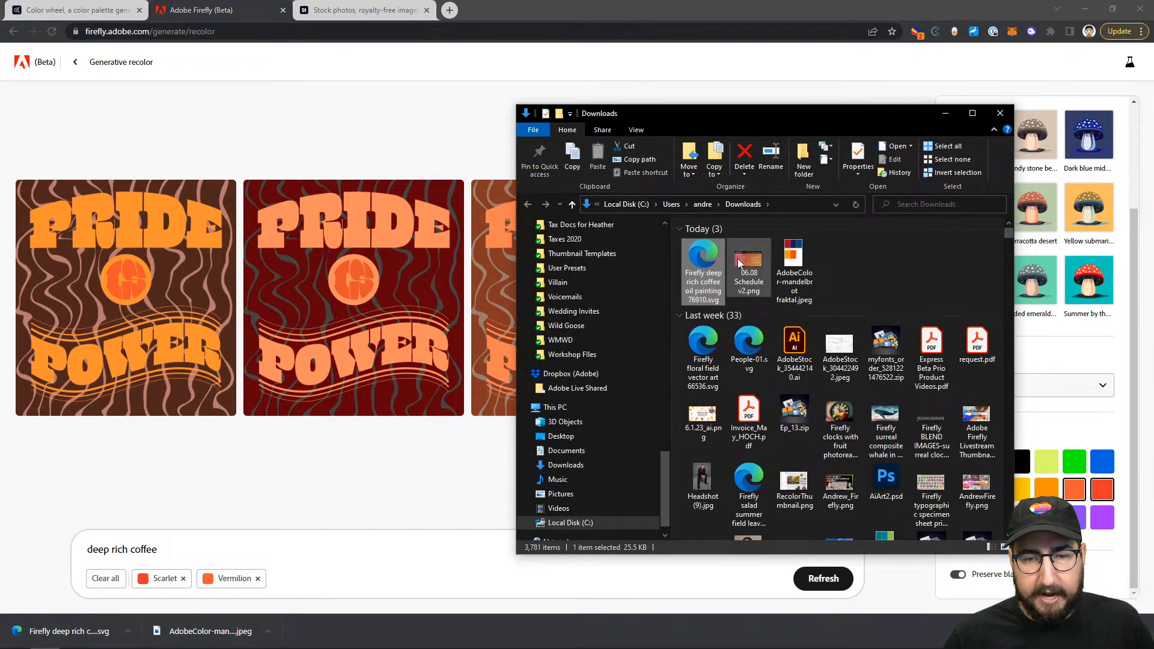
{"action": "right_click", "coordinate": [703, 258]}
{"action": "mouse_move", "coordinate": [752, 348]}
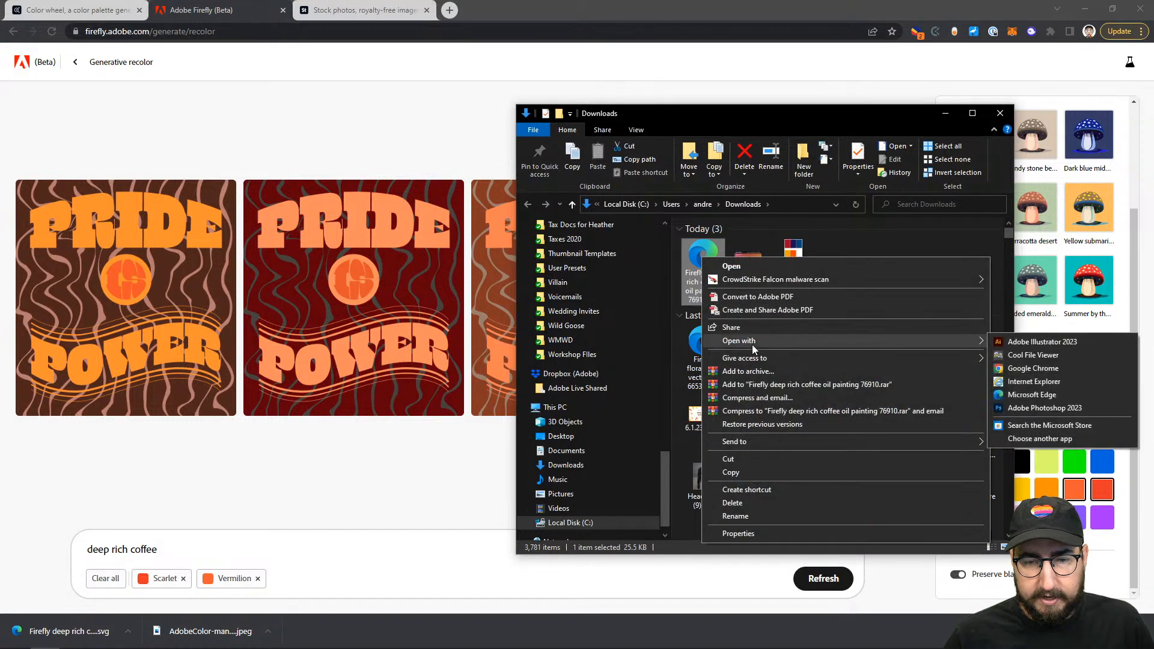
{"action": "left_click", "coordinate": [1025, 342]}
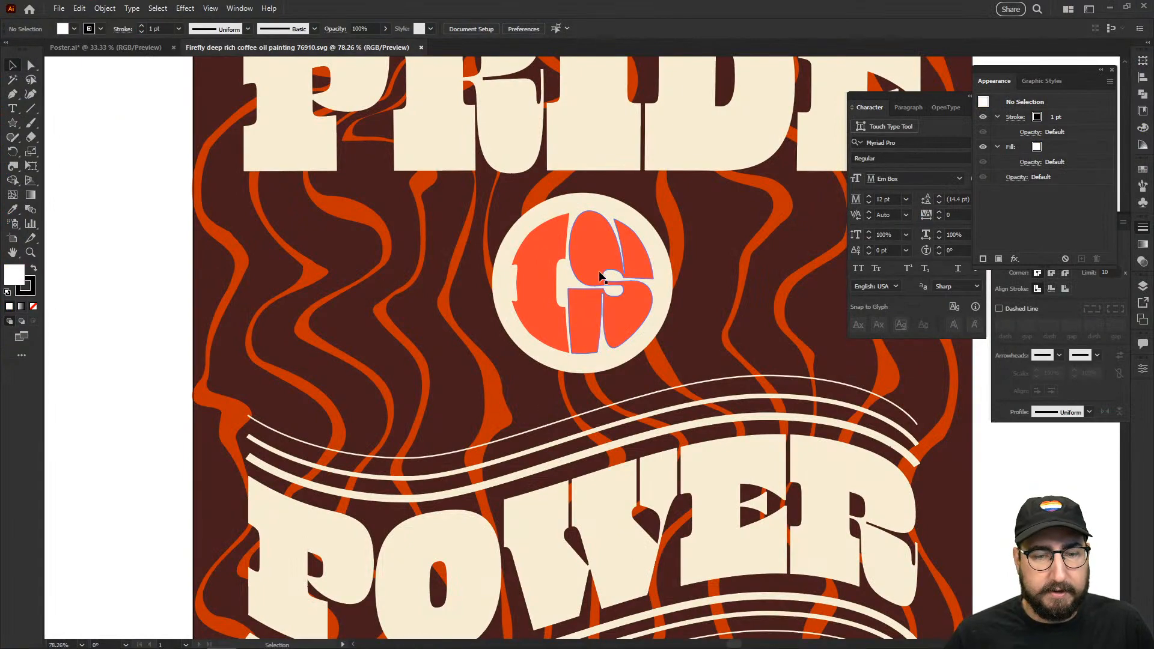
{"action": "key", "text": "z"}
{"action": "left_click", "coordinate": [634, 316], "text": "alt"}
{"action": "left_click", "coordinate": [634, 327], "text": "alt"}
{"action": "scroll", "coordinate": [634, 330], "scroll_direction": "down", "scroll_amount": 2}
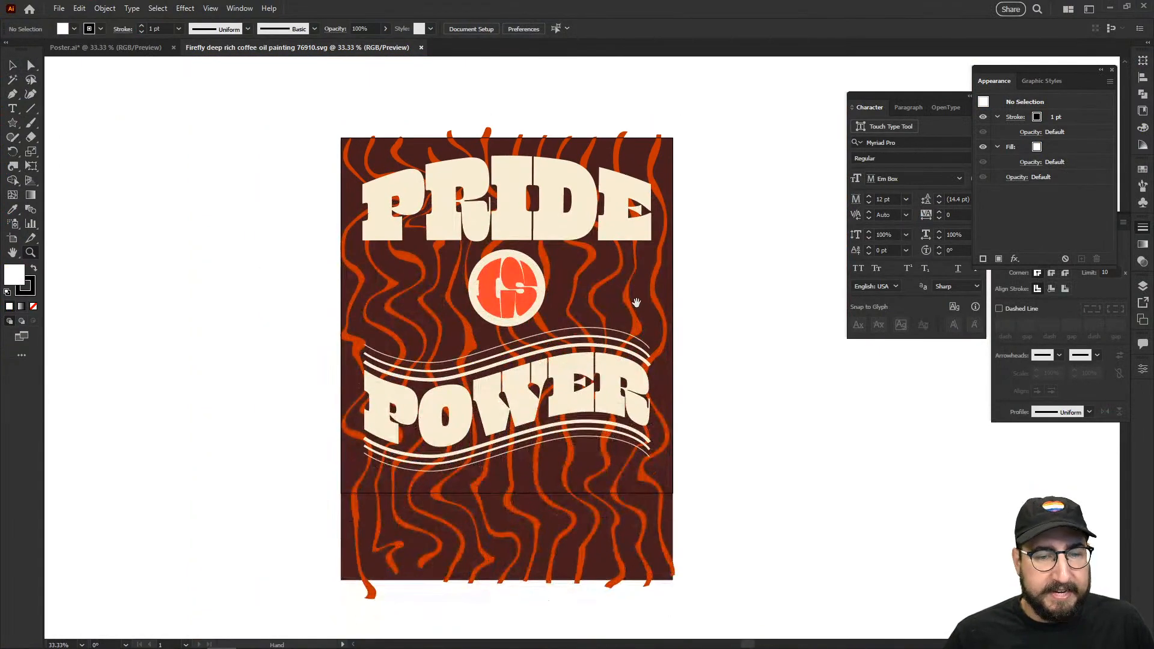
{"action": "key", "text": "v"}
{"action": "left_click", "coordinate": [604, 321]}
{"action": "right_click", "coordinate": [569, 215]}
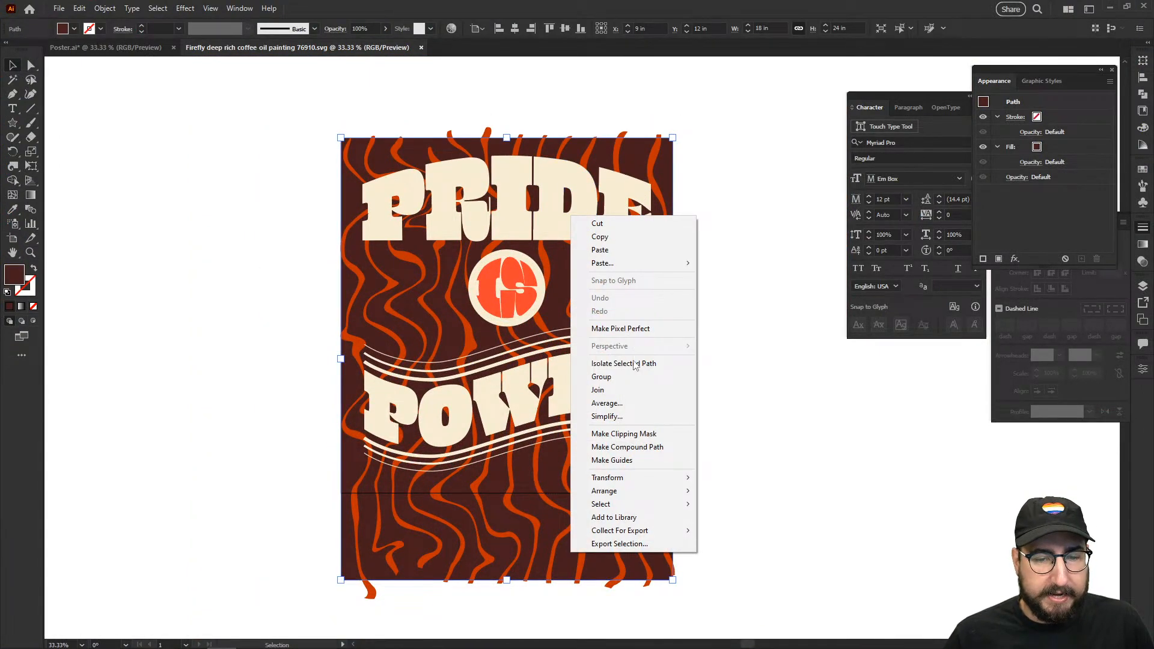
{"action": "left_click", "coordinate": [762, 350]}
{"action": "left_click", "coordinate": [762, 349]}
{"action": "left_click_drag", "start_coordinate": [593, 263], "coordinate": [790, 265]}
{"action": "key", "text": "ctrl+z"}
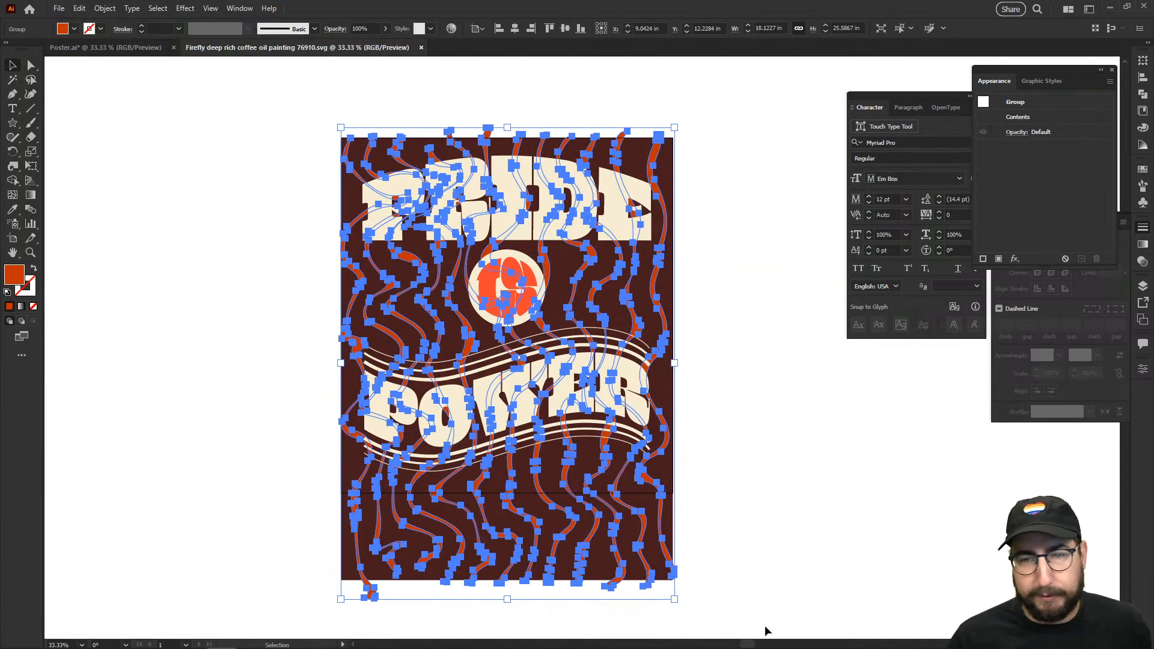